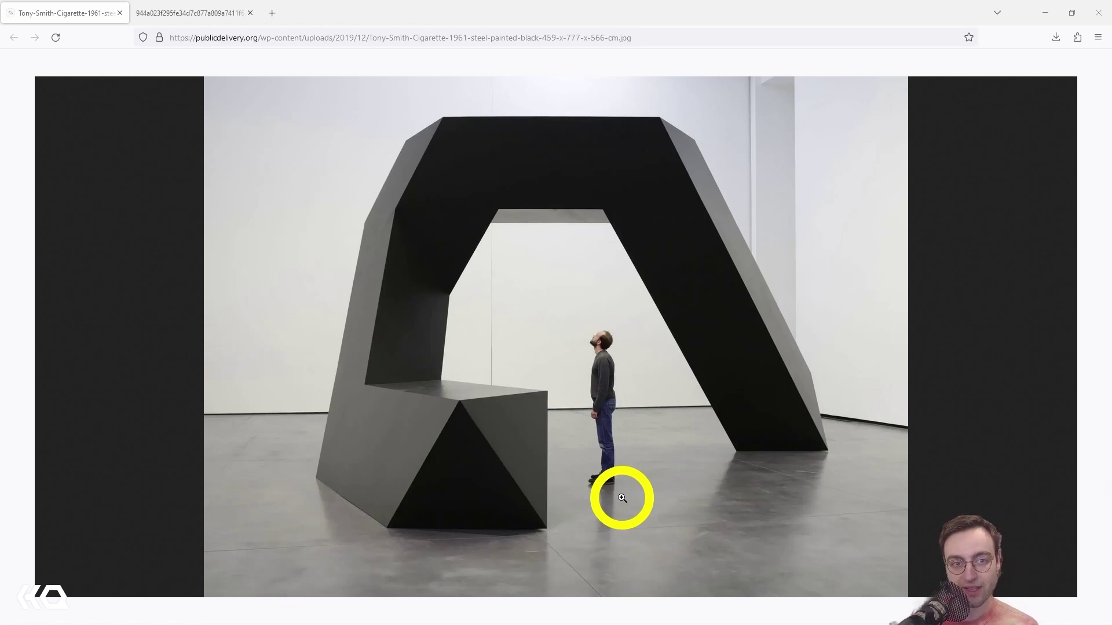
View the second reference image of the segmented block sculpture in the browser, and switch to TouchDesigner.
left_click(187, 9)
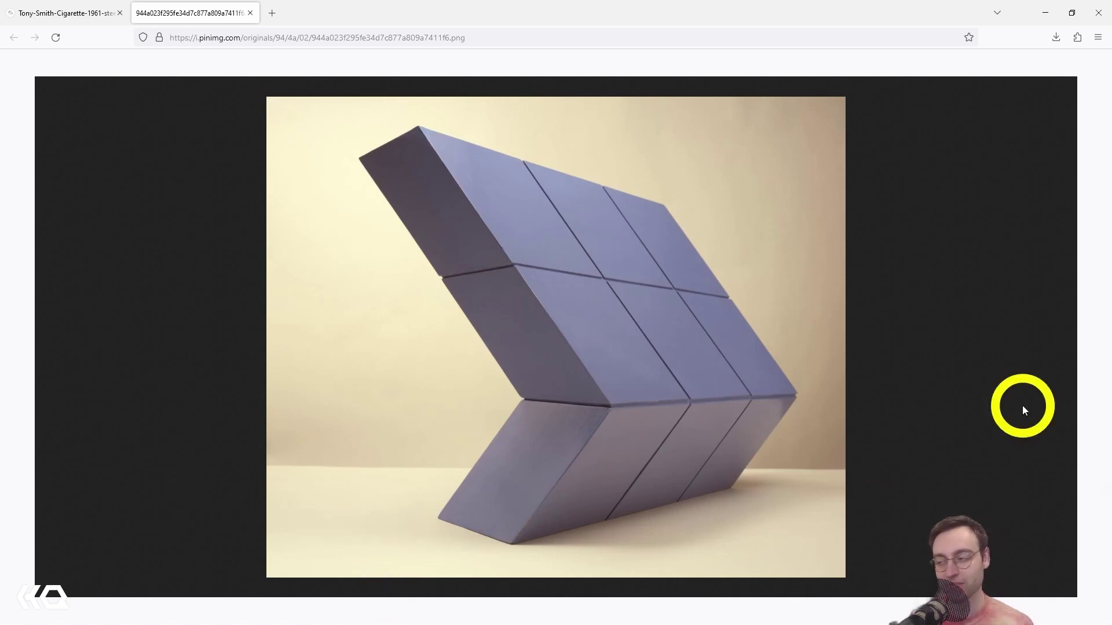
key("alt+Tab")
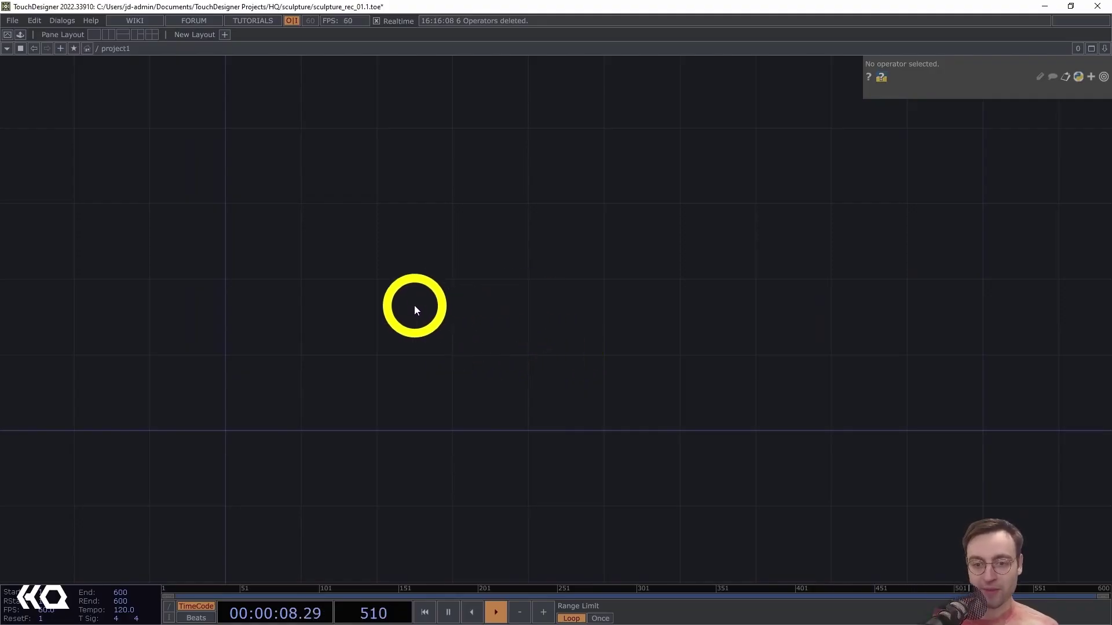
Add a Script SOP to the empty project1 network.
left_click_drag(313, 290, 430, 358)
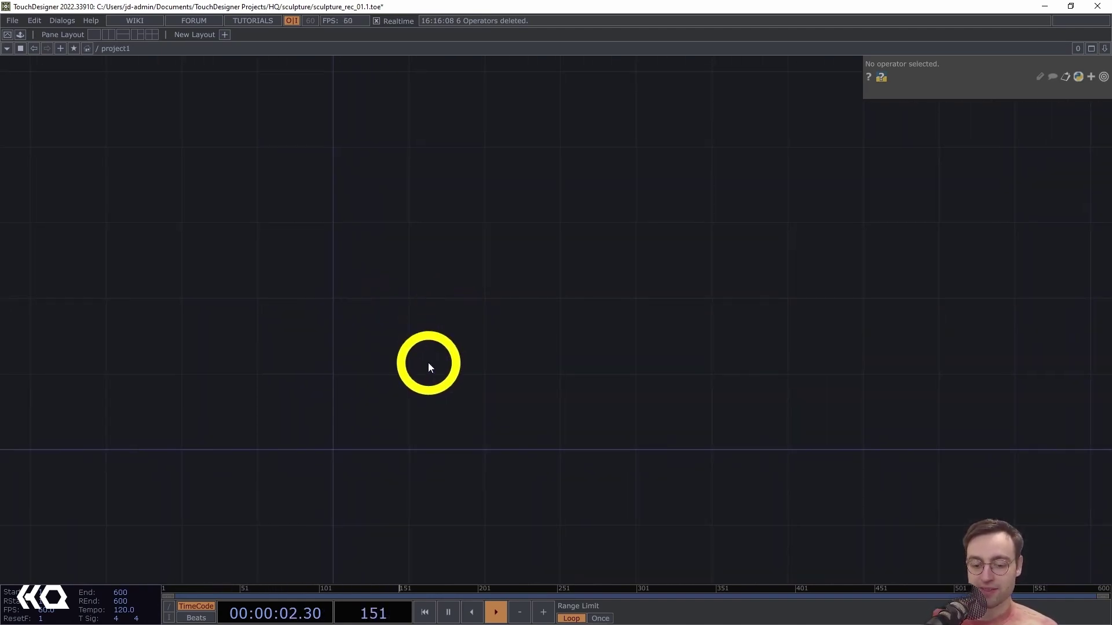
key("Tab")
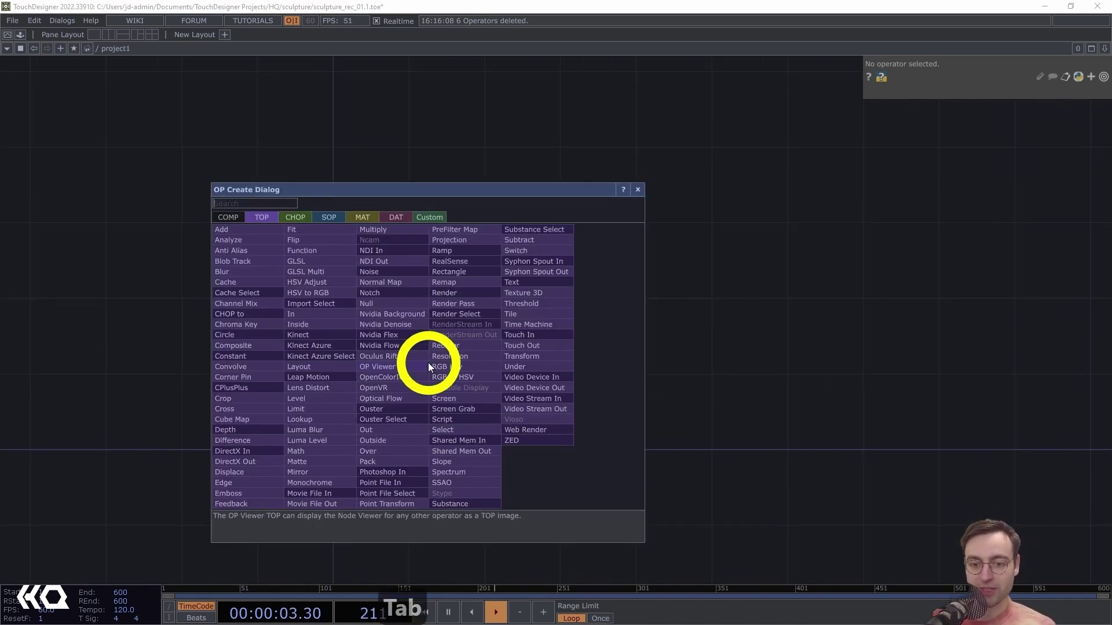
left_click(331, 217)
type("sc")
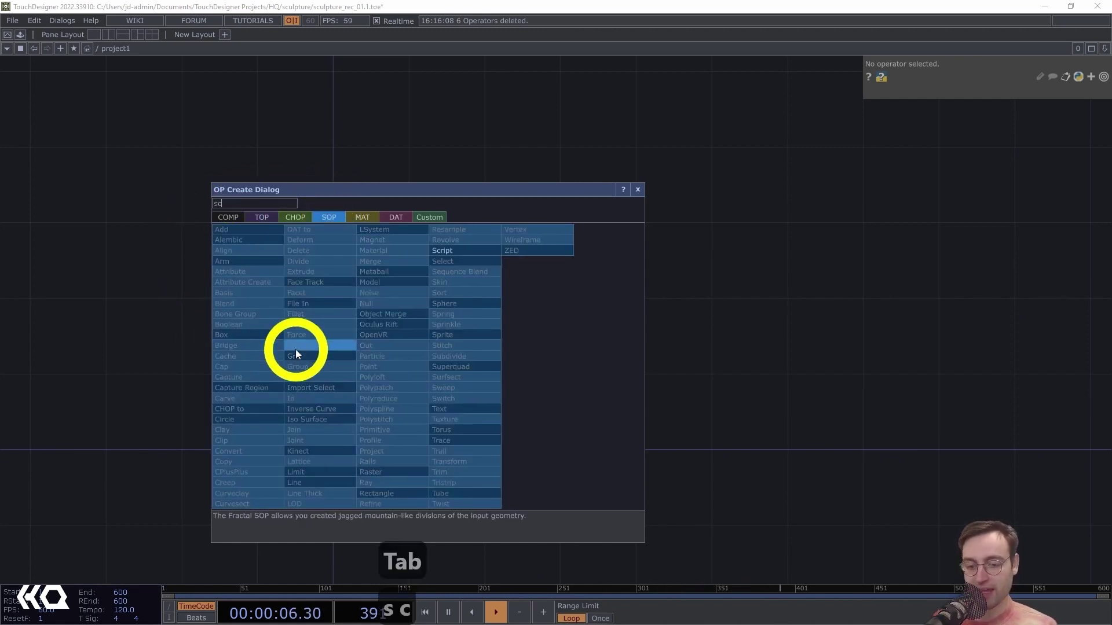
type("rip")
left_click(454, 250)
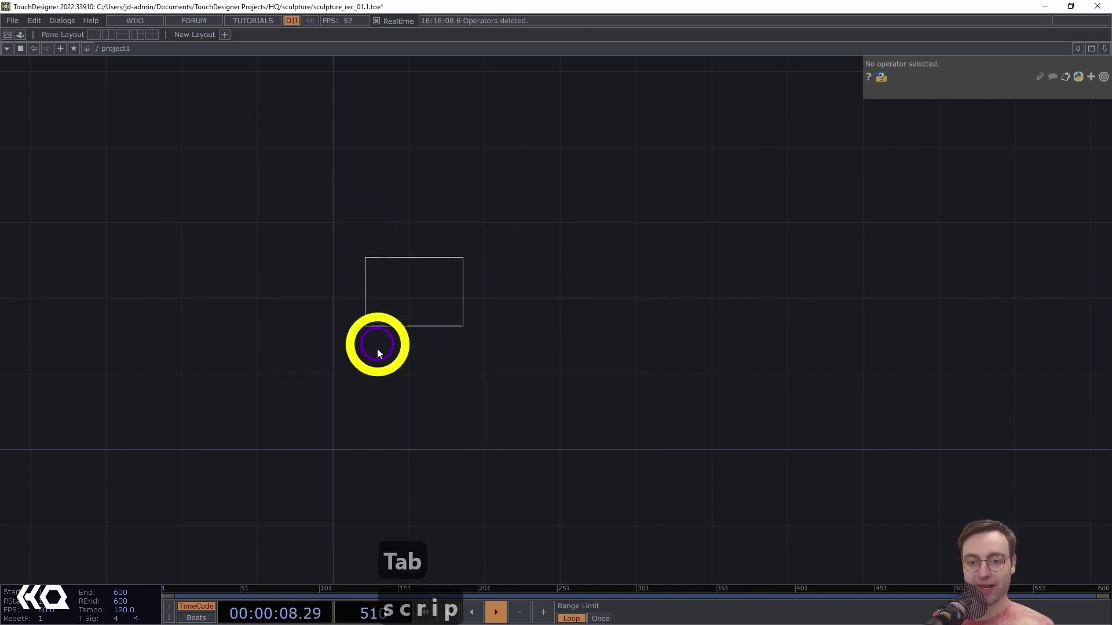
left_click(396, 368)
Open the operator snippets for the Script SOP and load the "custom parameters" example.
left_click_drag(280, 402, 269, 324)
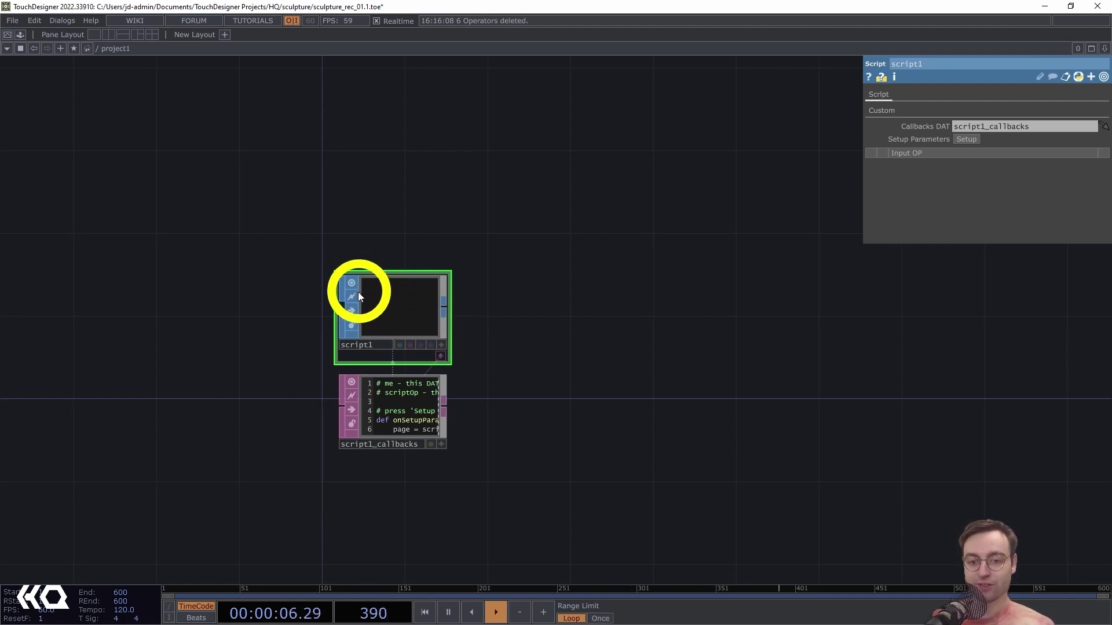
right_click(387, 303)
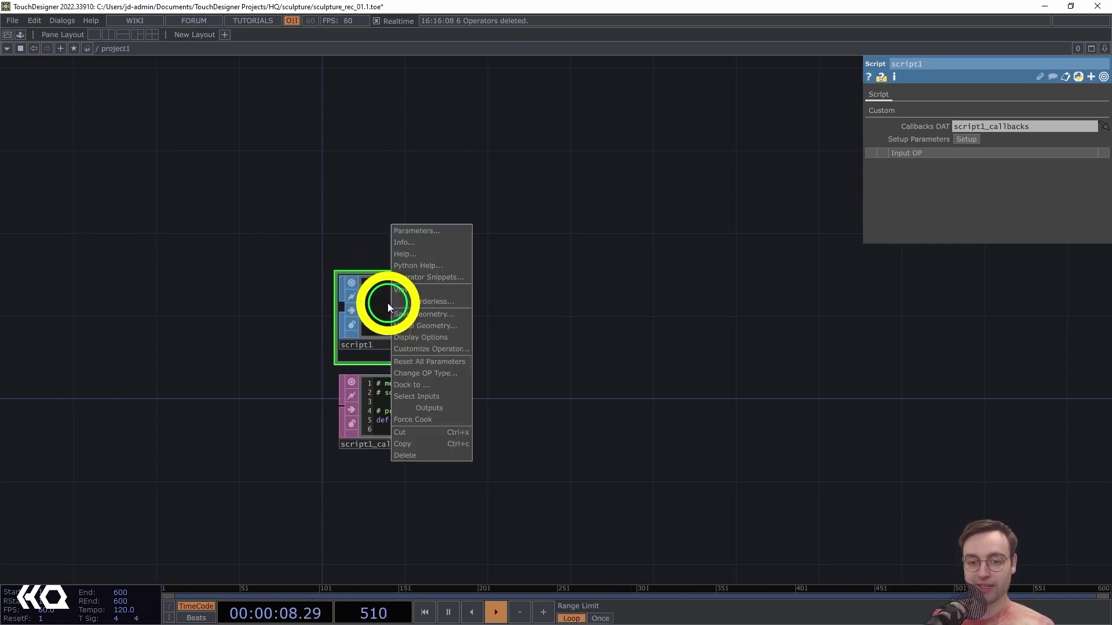
left_click(417, 276)
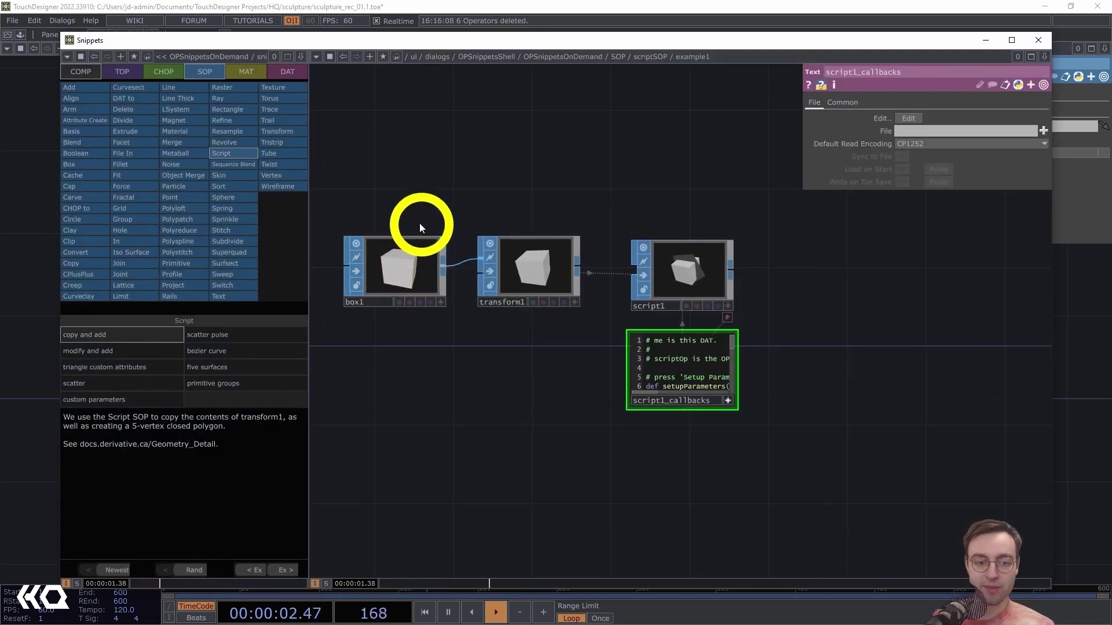
left_click(156, 398)
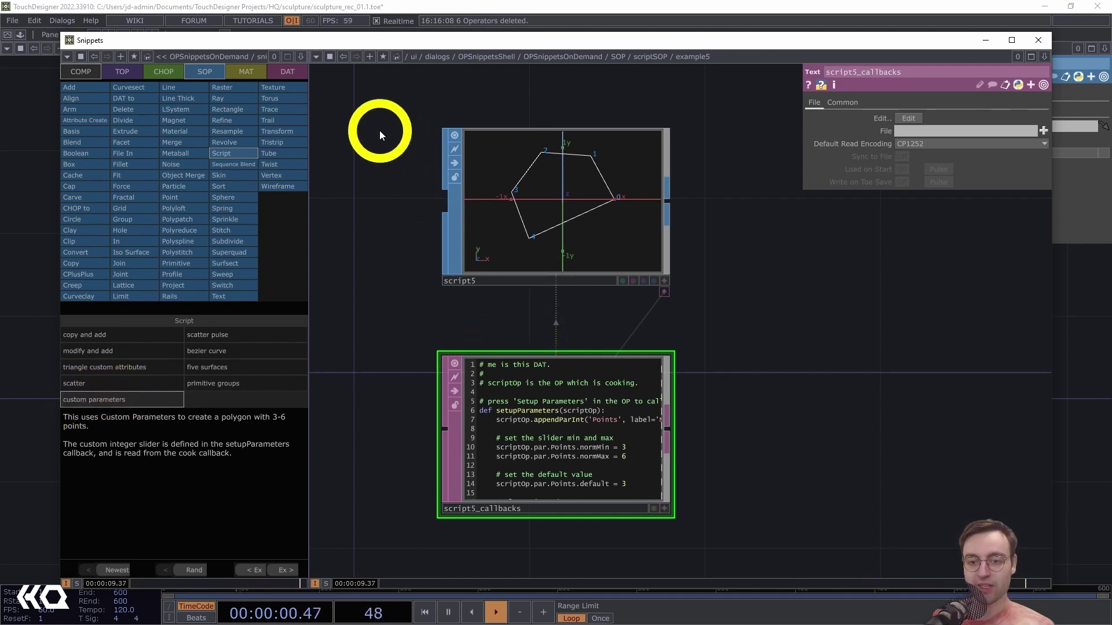
Copy the example's script5 operator with its callbacks DAT, and paste both into project1 beside script1.
left_click_drag(380, 130, 776, 521)
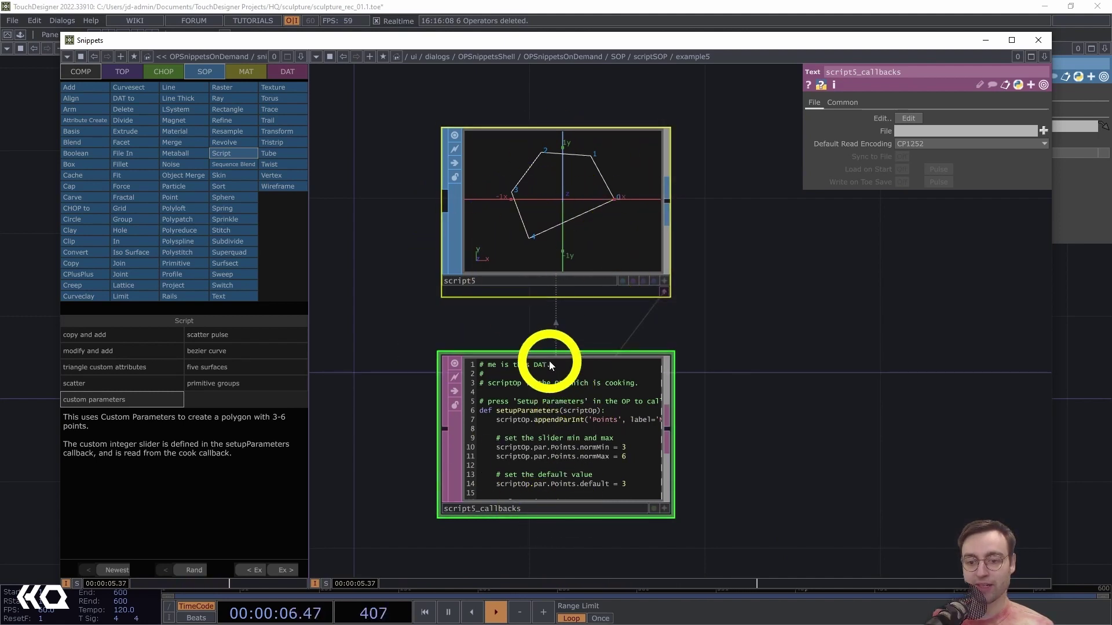
right_click(723, 221)
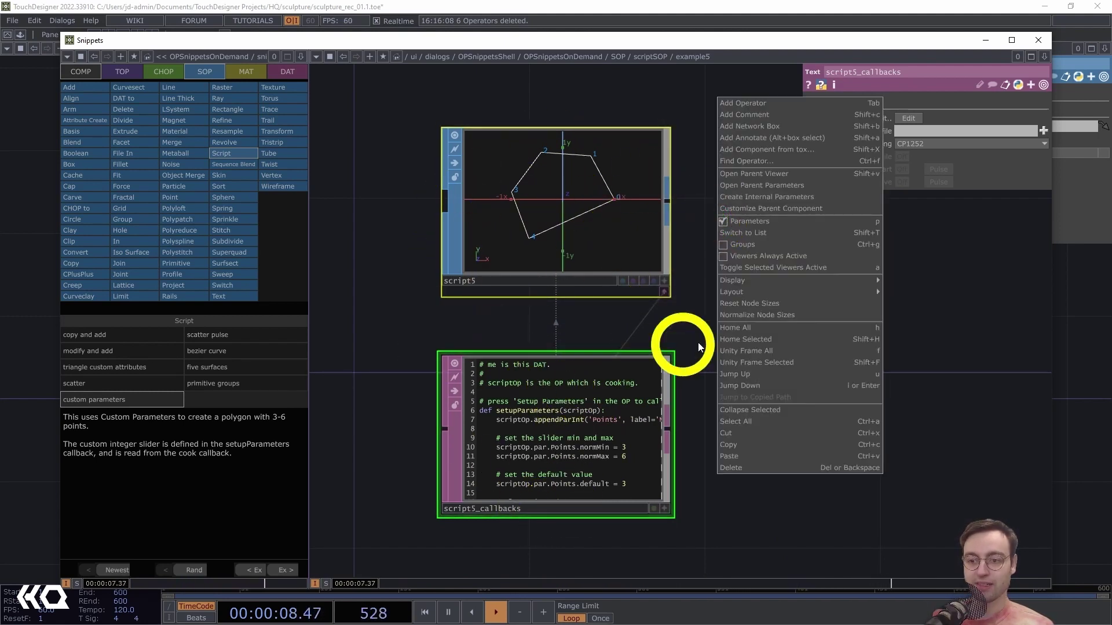
left_click(519, 229)
key("ctrl+c")
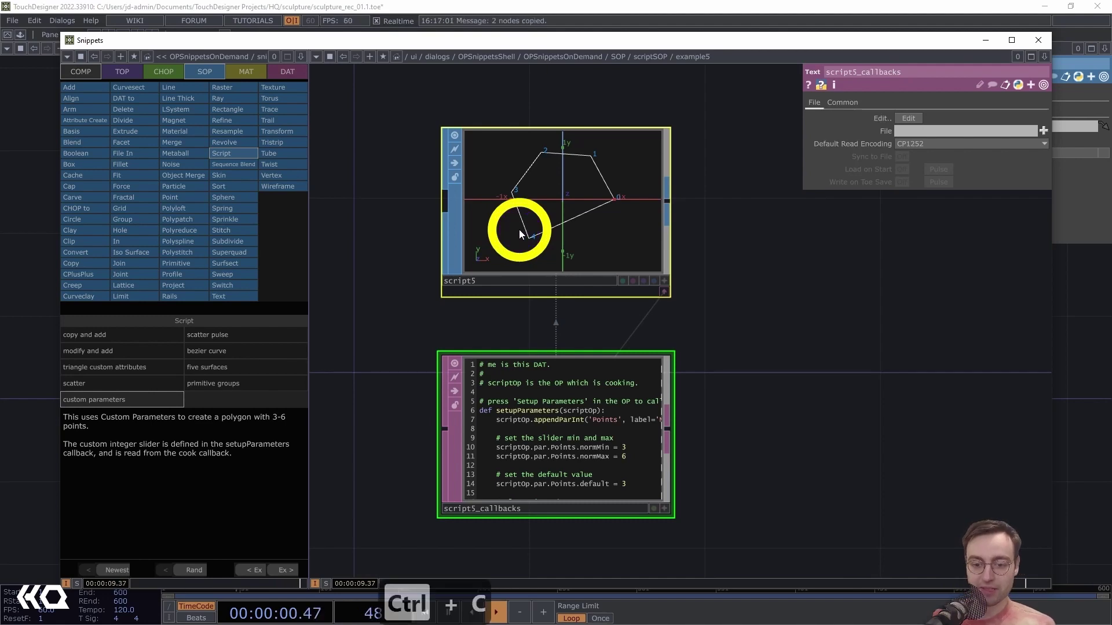
left_click(1040, 44)
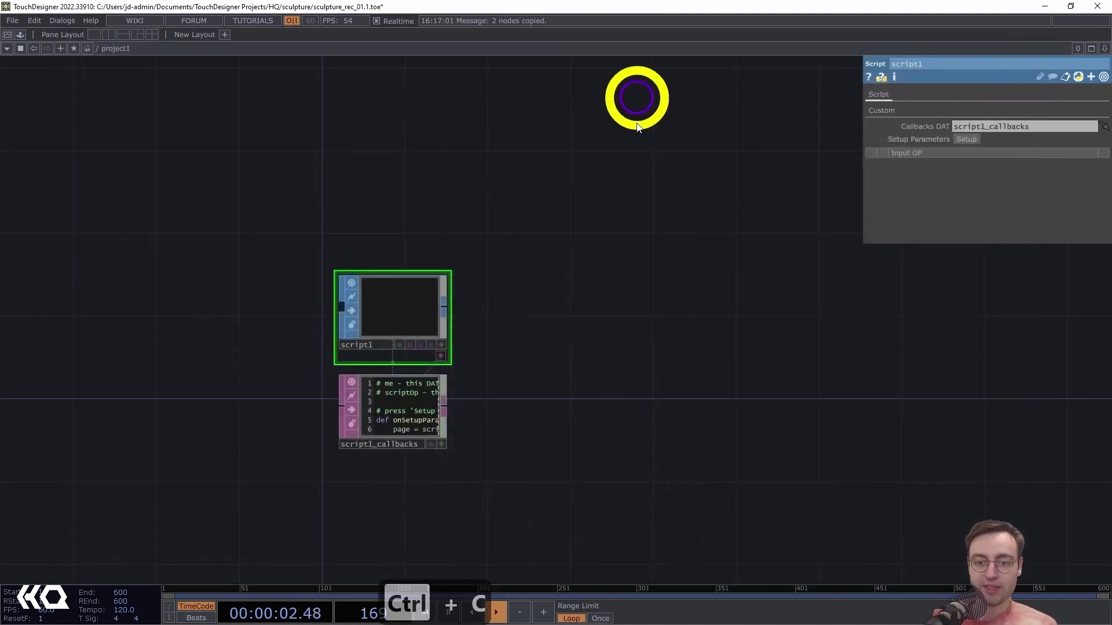
key("ctrl+v")
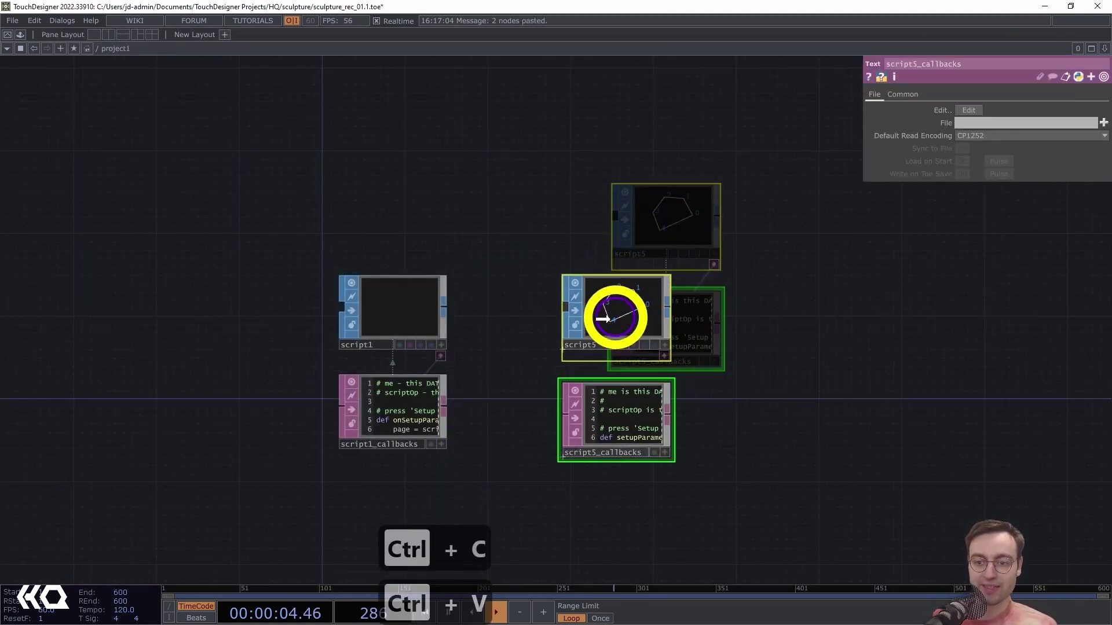
left_click(557, 301)
Delete script1 with its callbacks DAT, and move script5 and script5_callbacks into their place.
left_click_drag(290, 223, 447, 474)
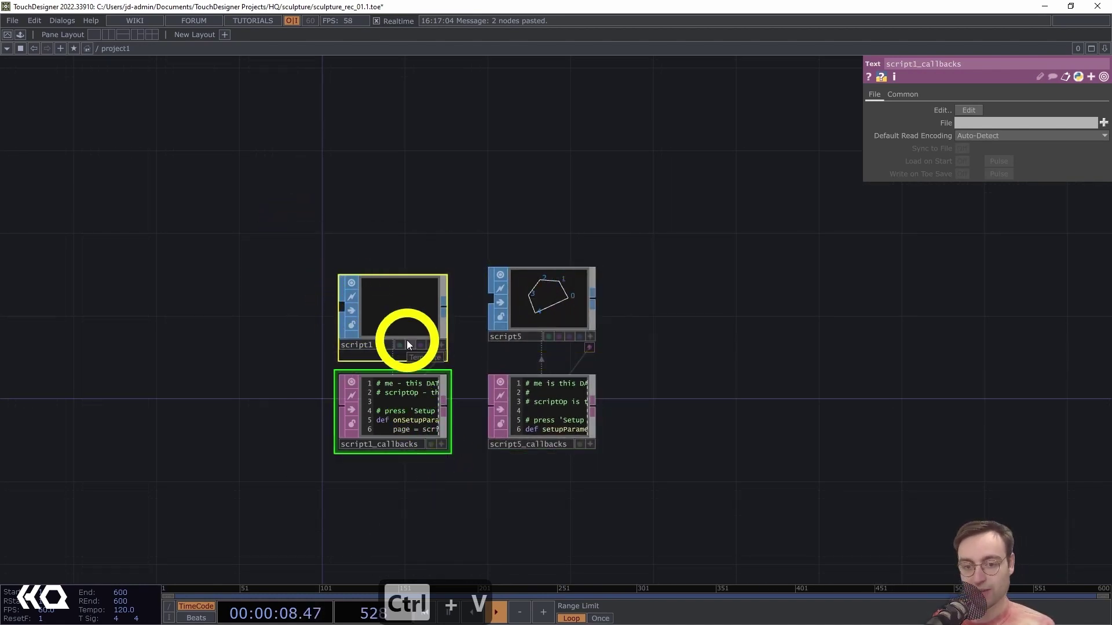
key("Delete")
left_click_drag(450, 219, 652, 495)
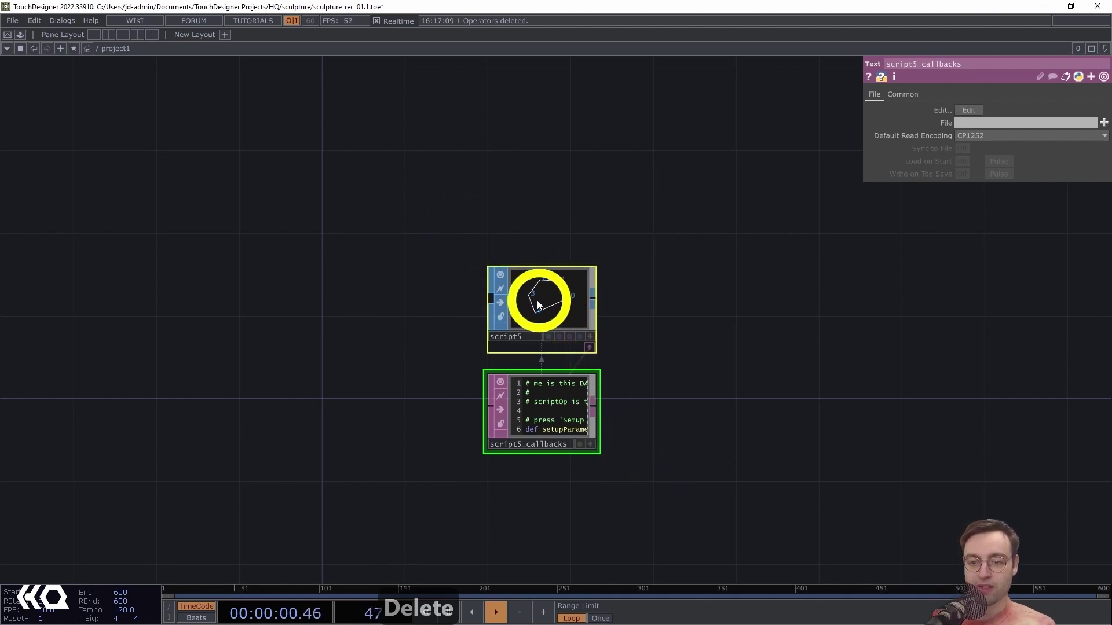
left_click_drag(536, 301, 368, 357)
scroll(273, 367, "up", 4)
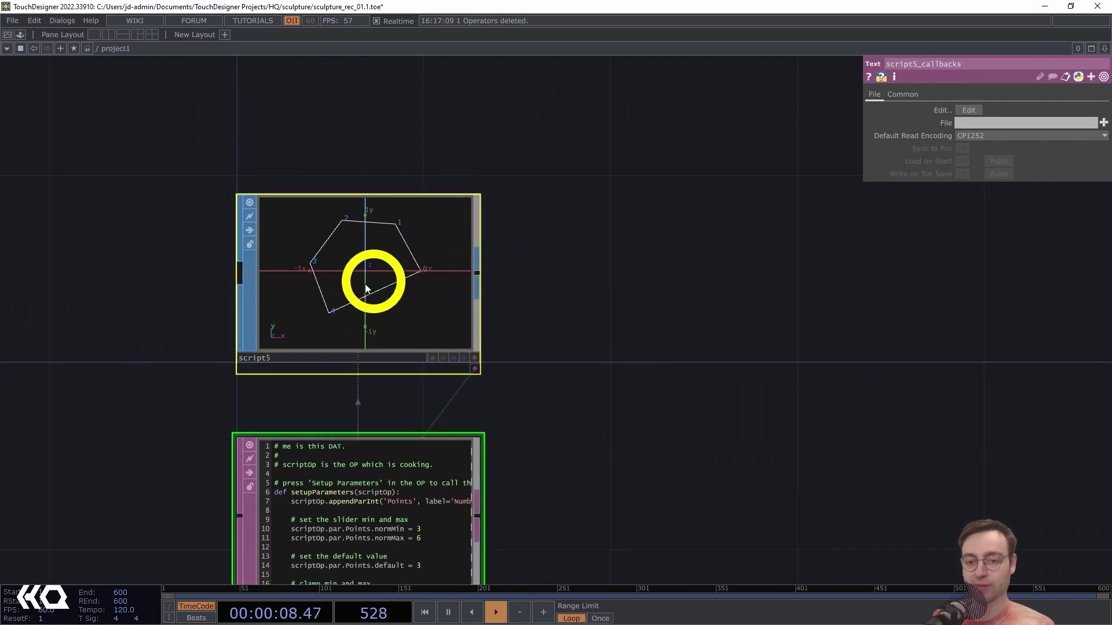
left_click_drag(600, 333, 472, 322)
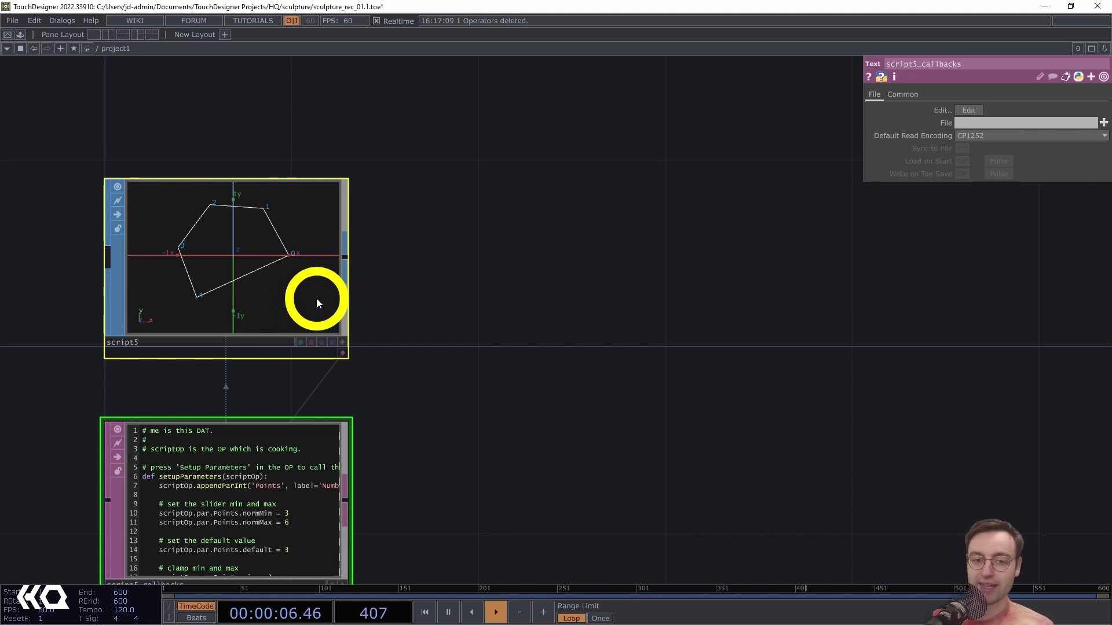
left_click_drag(540, 266, 543, 338)
scroll(444, 272, "down", 2)
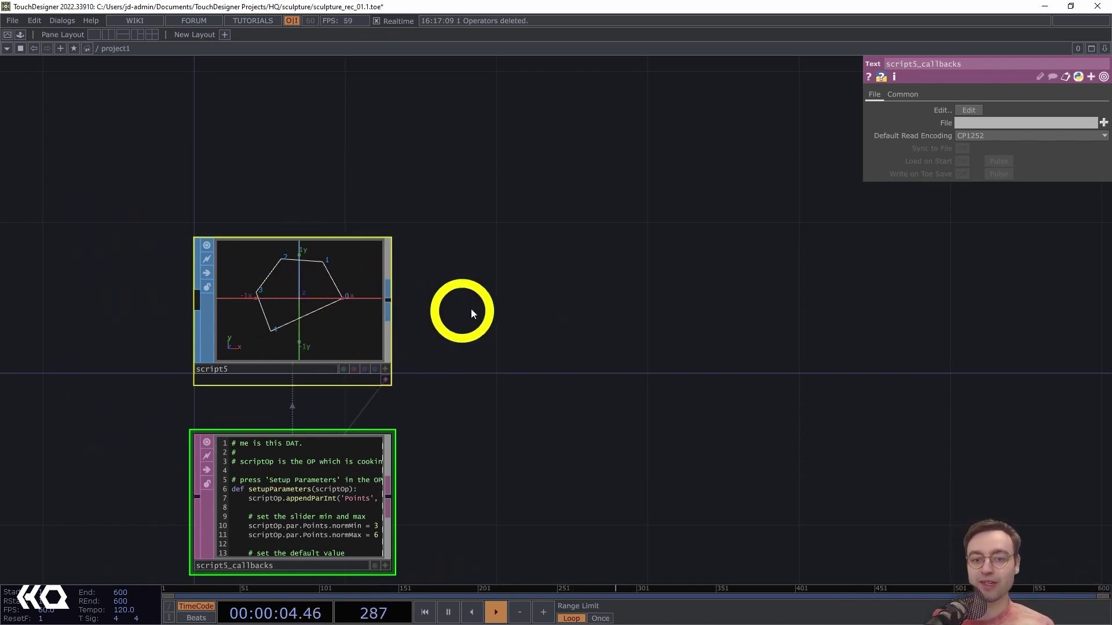
left_click_drag(471, 309, 431, 289)
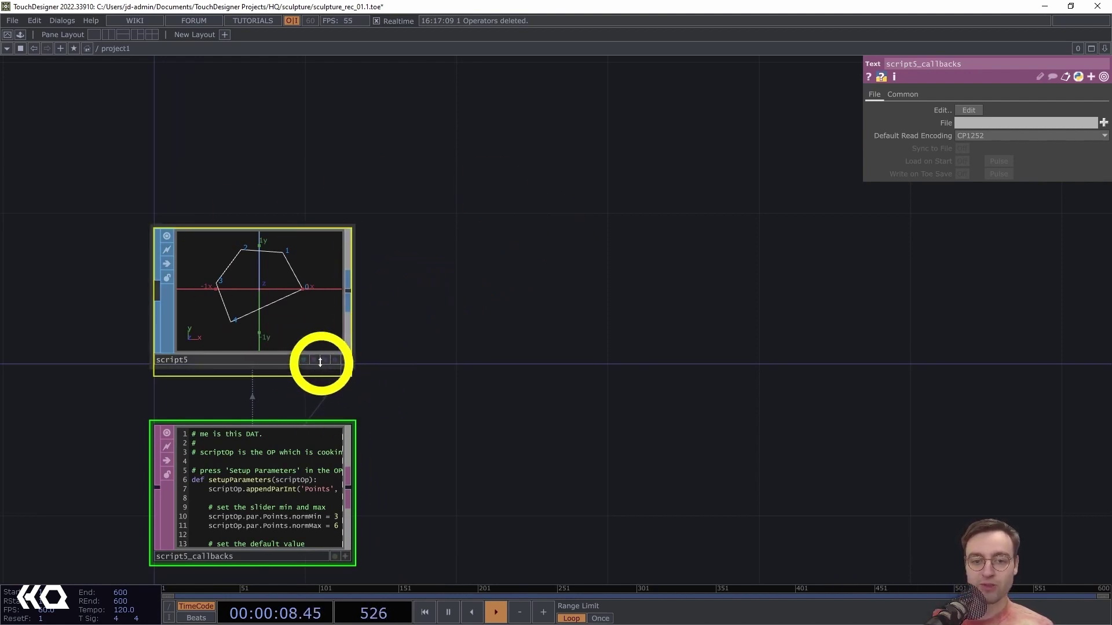
scroll(376, 330, "up", 2)
left_click_drag(380, 312, 460, 329)
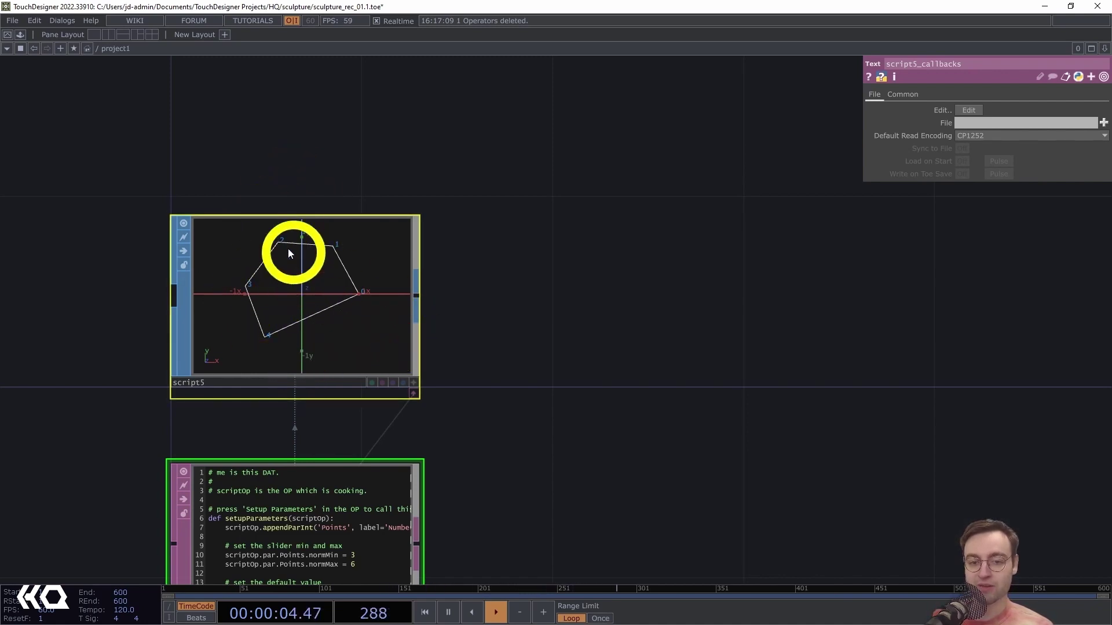
Add a Transform SOP connected to the output of script5.
left_click_drag(536, 277, 449, 253)
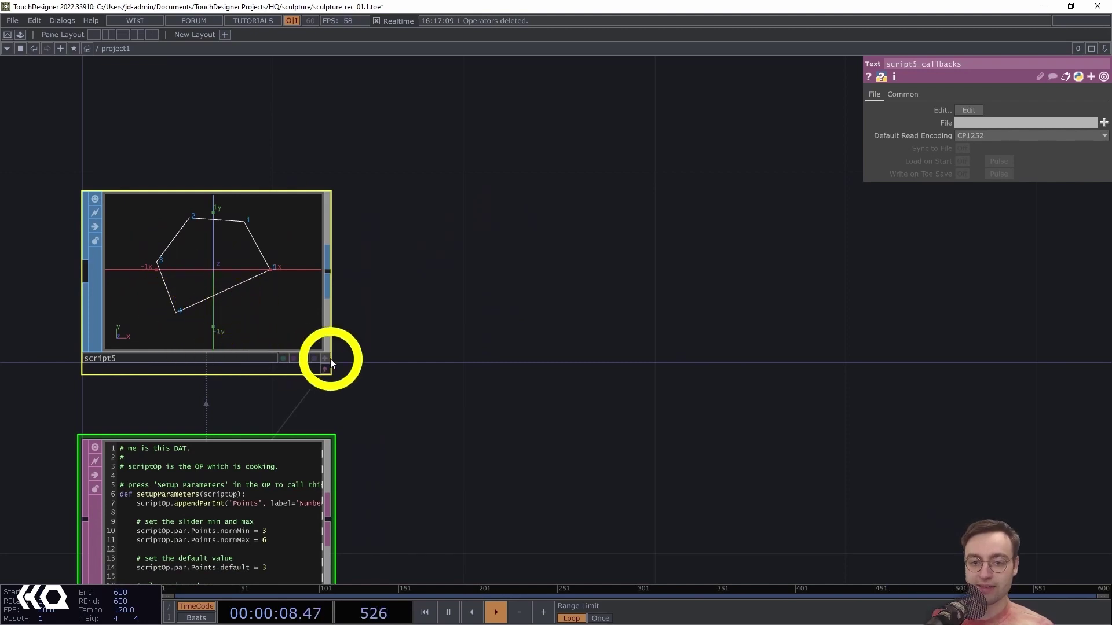
right_click(329, 271)
type("tra")
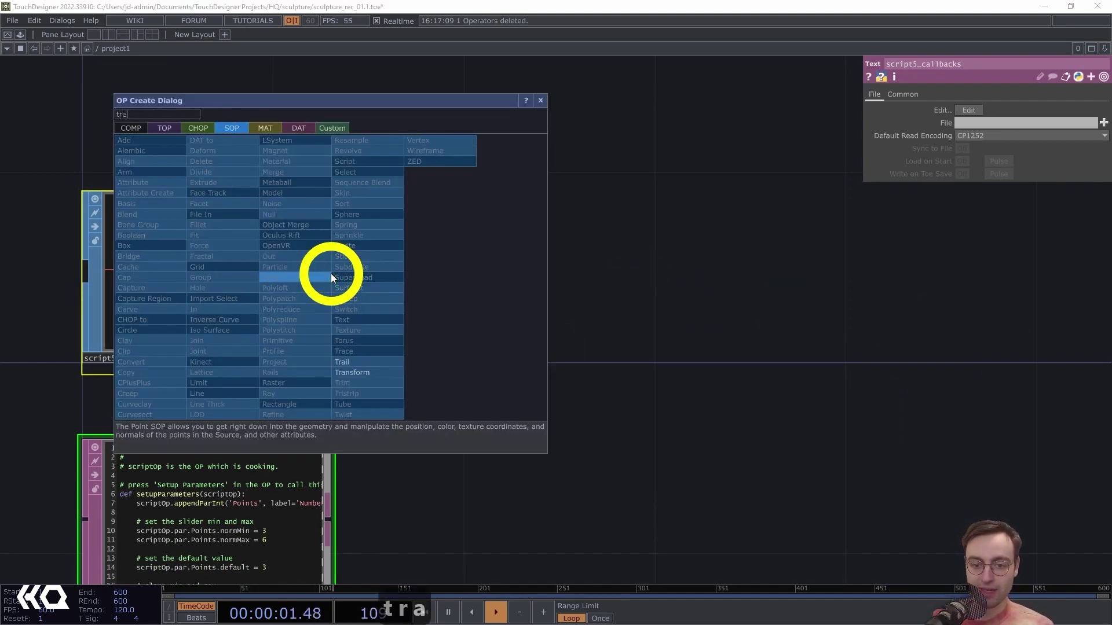
left_click(376, 373)
left_click(502, 281)
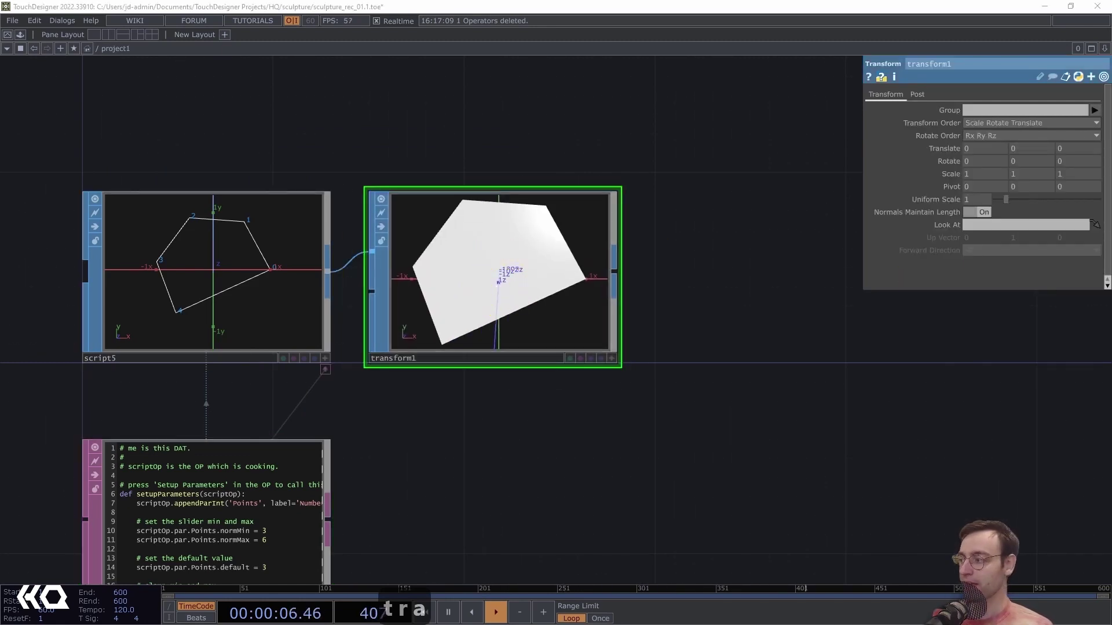
Set the X rotation of transform1 to -90, and inspect the rotated polygon in its node viewer.
left_click(968, 162)
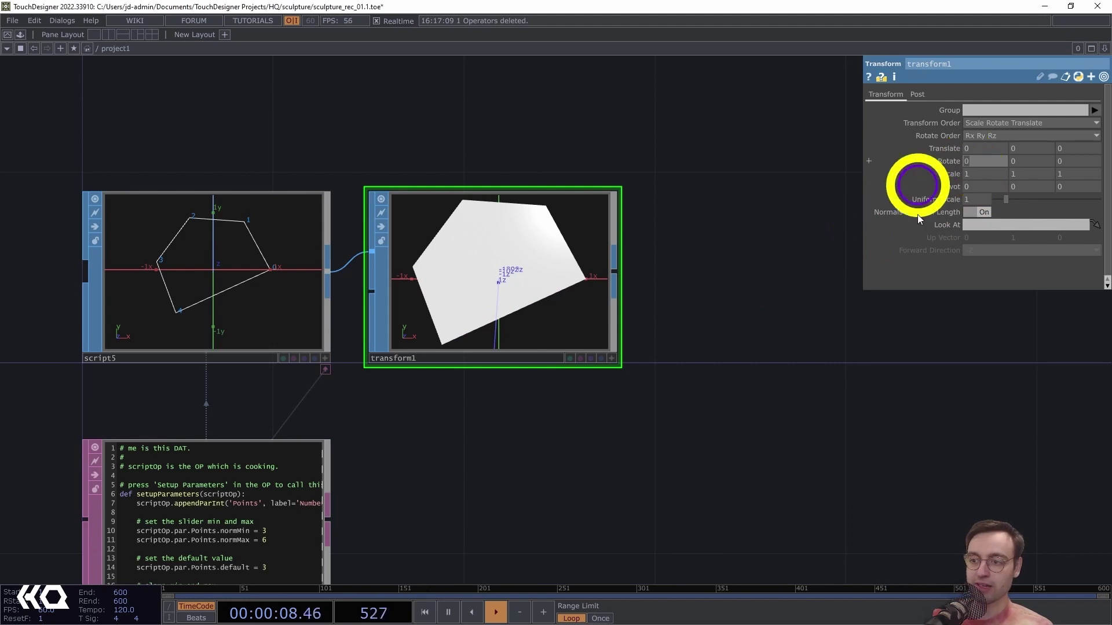
type("-90")
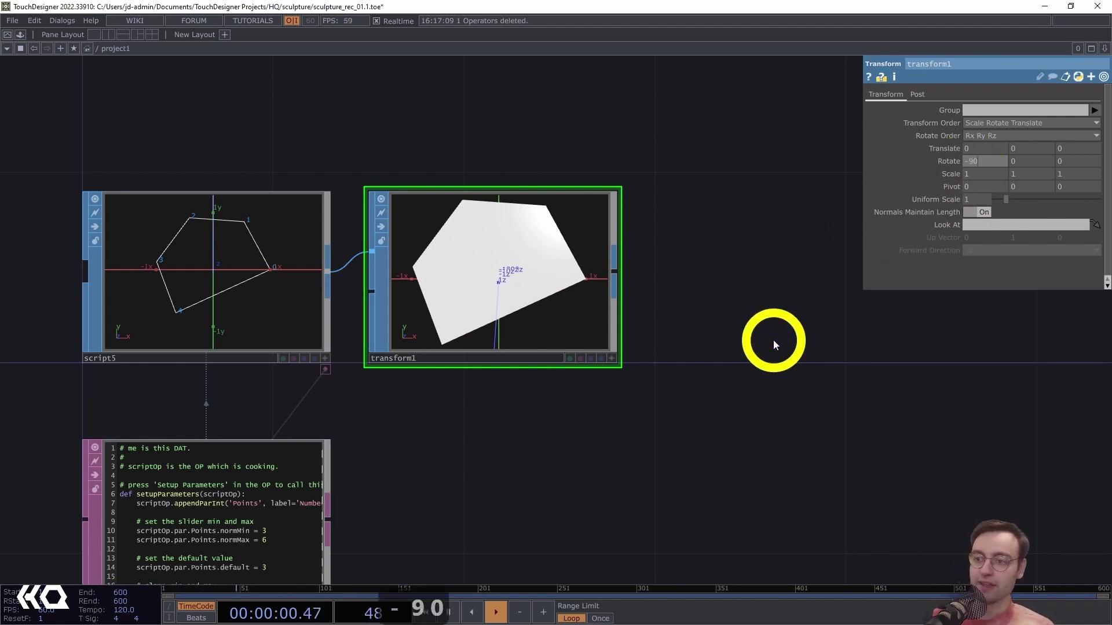
key("Return")
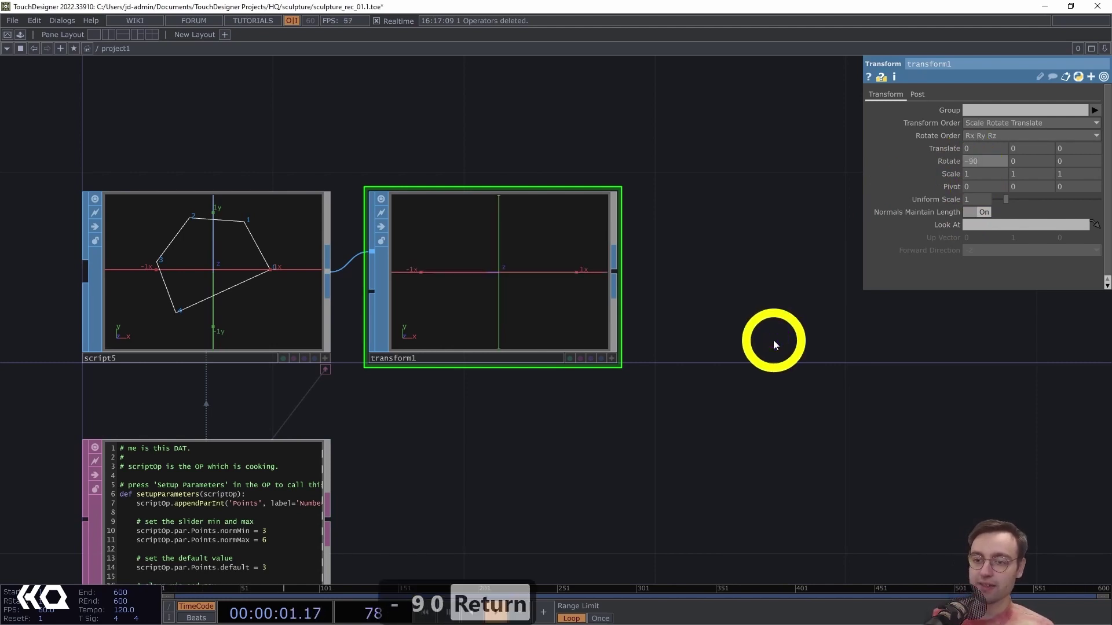
left_click(611, 358)
left_click_drag(579, 328, 546, 192)
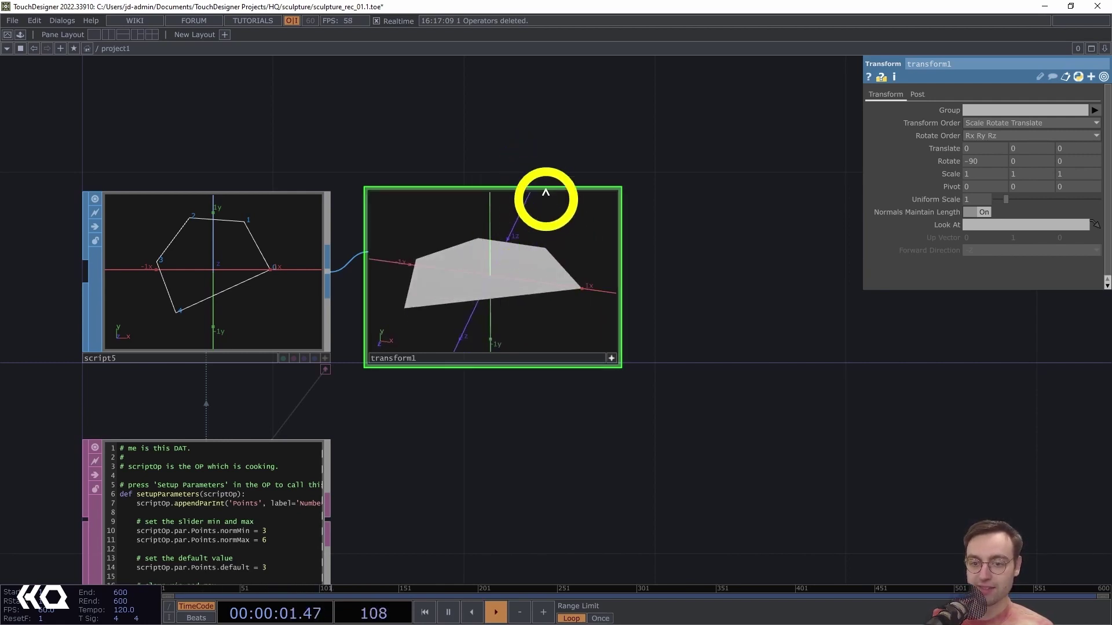
left_click(611, 358)
Add a Copy SOP connected to the output of transform1.
left_click_drag(725, 311, 554, 308)
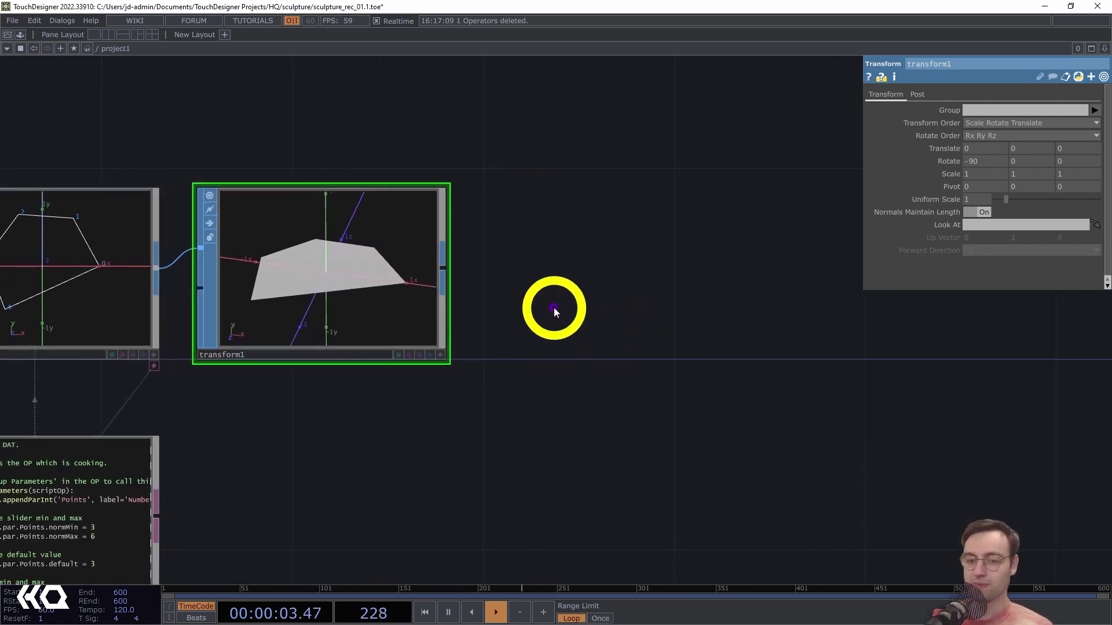
right_click(441, 263)
type("copy")
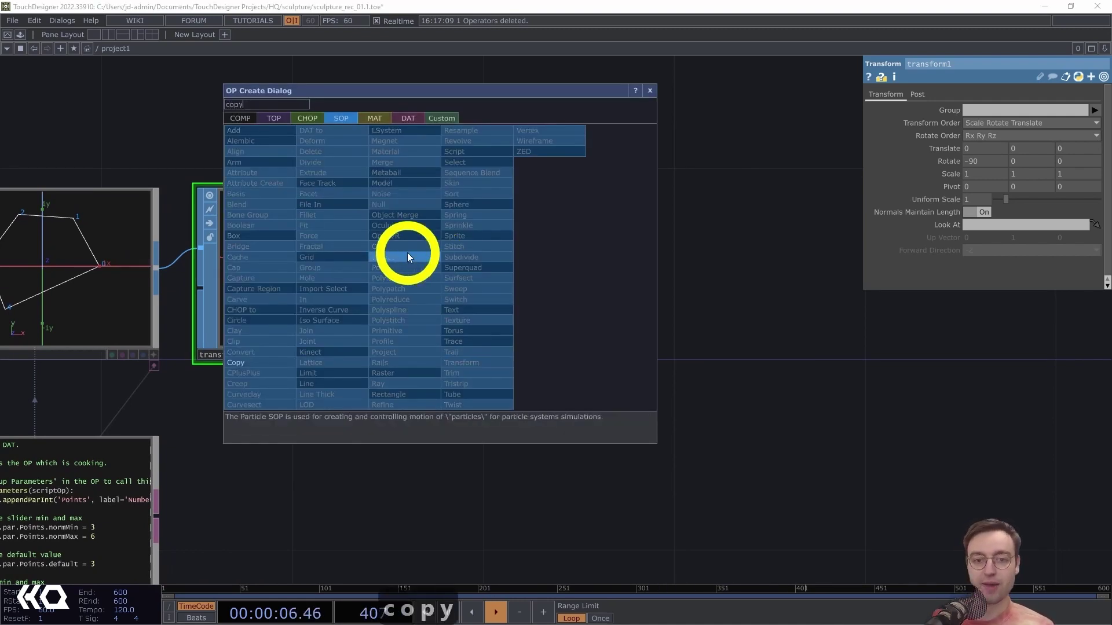
left_click(265, 364)
left_click(593, 271)
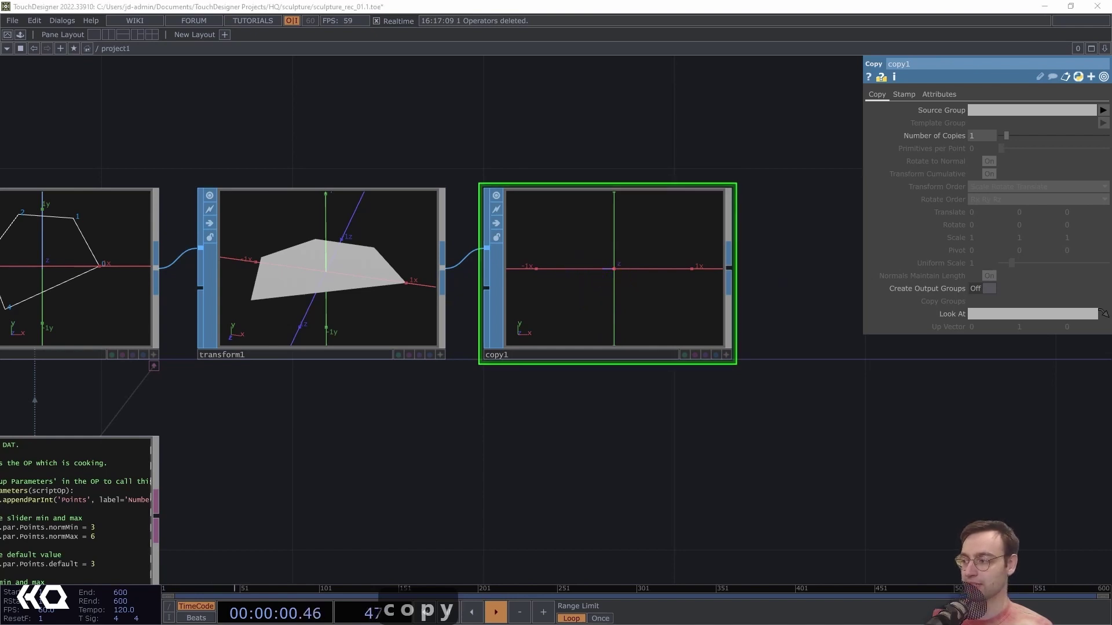
Set the number of copies in copy1 to 9.
left_click_drag(565, 433, 397, 449)
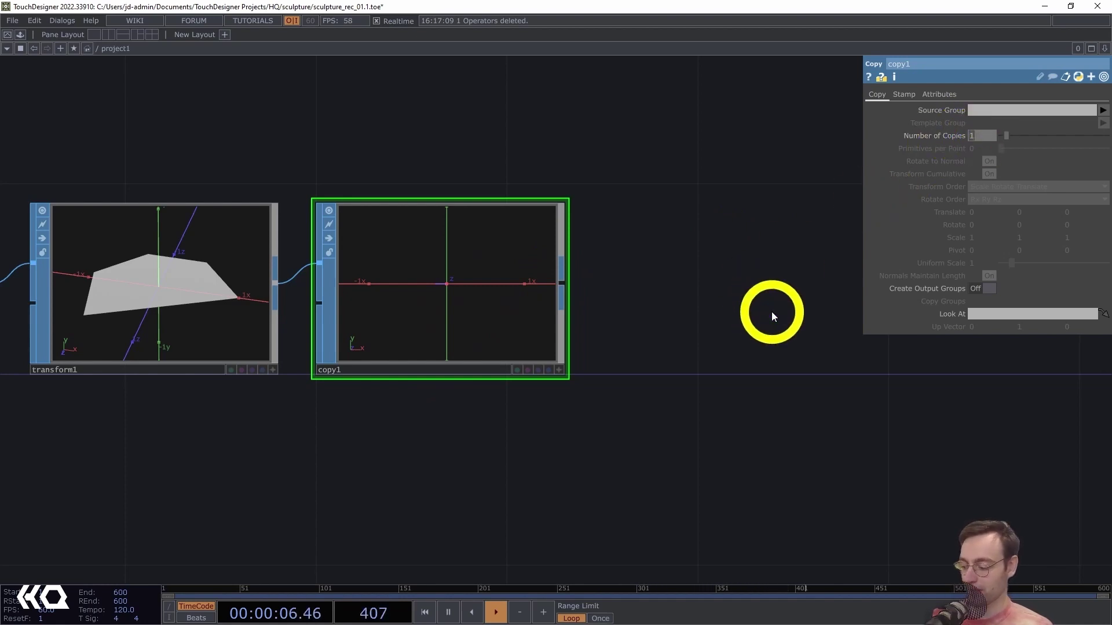
type("9")
key("Return")
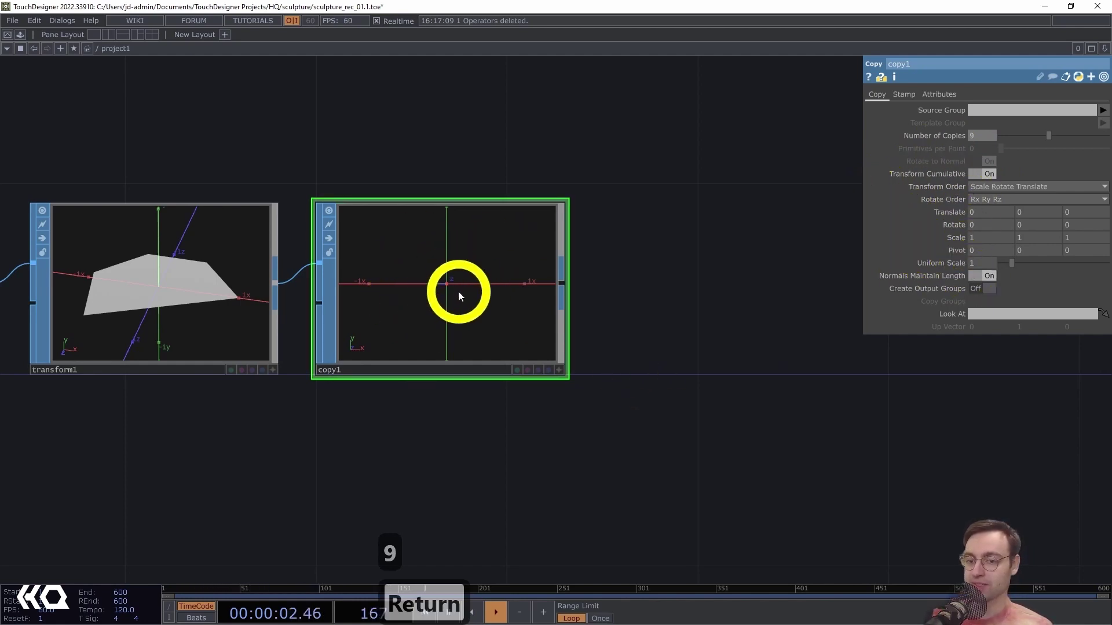
Set the Y translation of copy1 to 0.5 and its Y rotation to 50.
left_click(1033, 212)
type("0.")
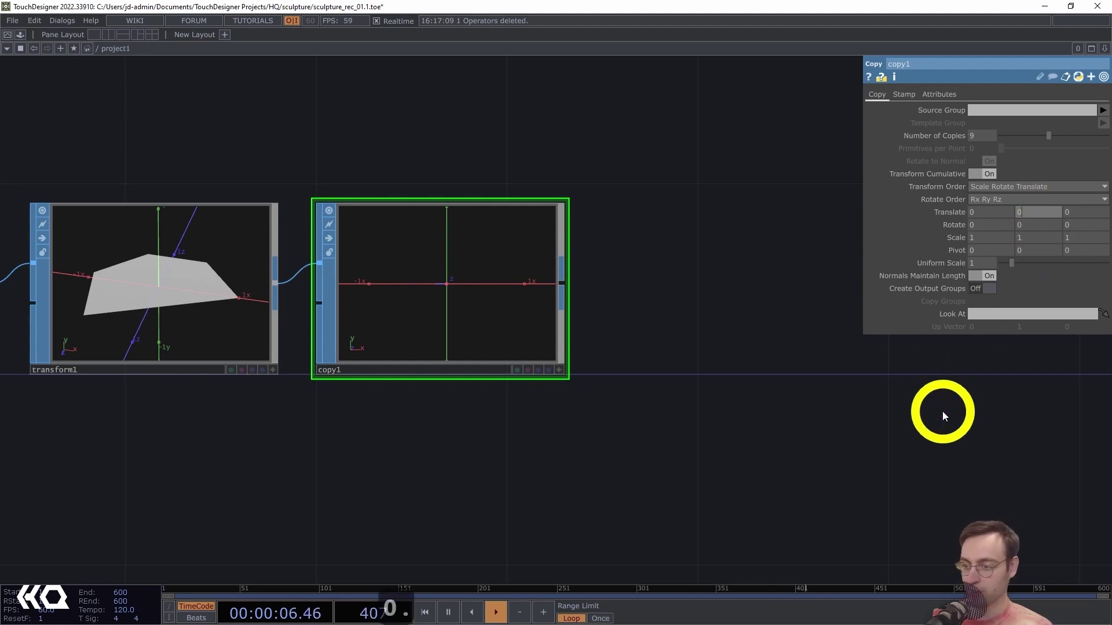
type("5")
key("Return")
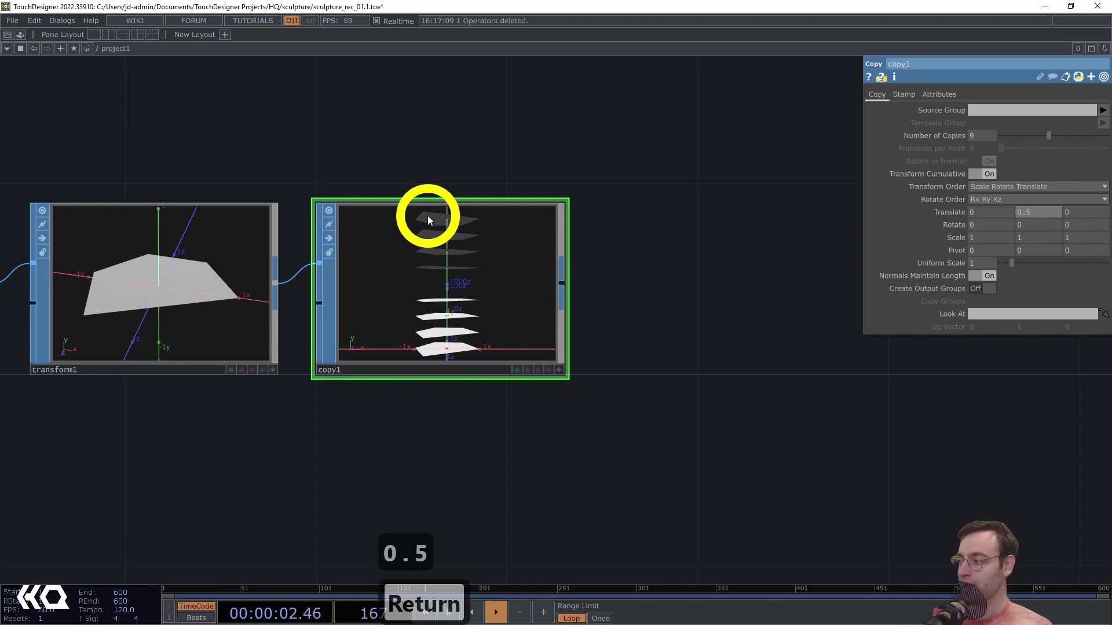
left_click(1027, 225)
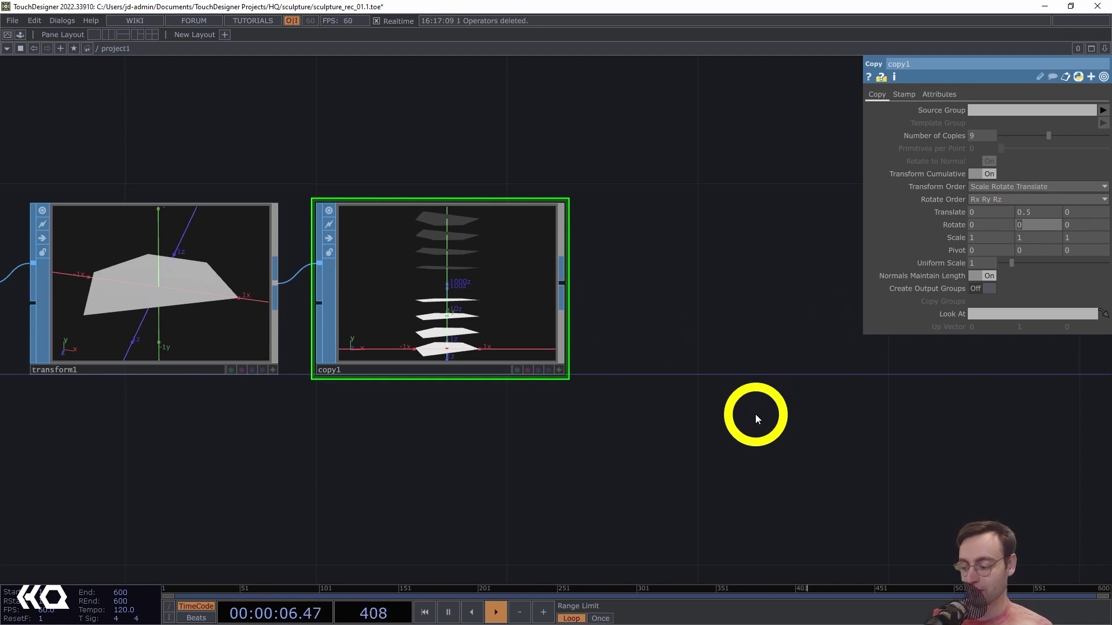
type("50")
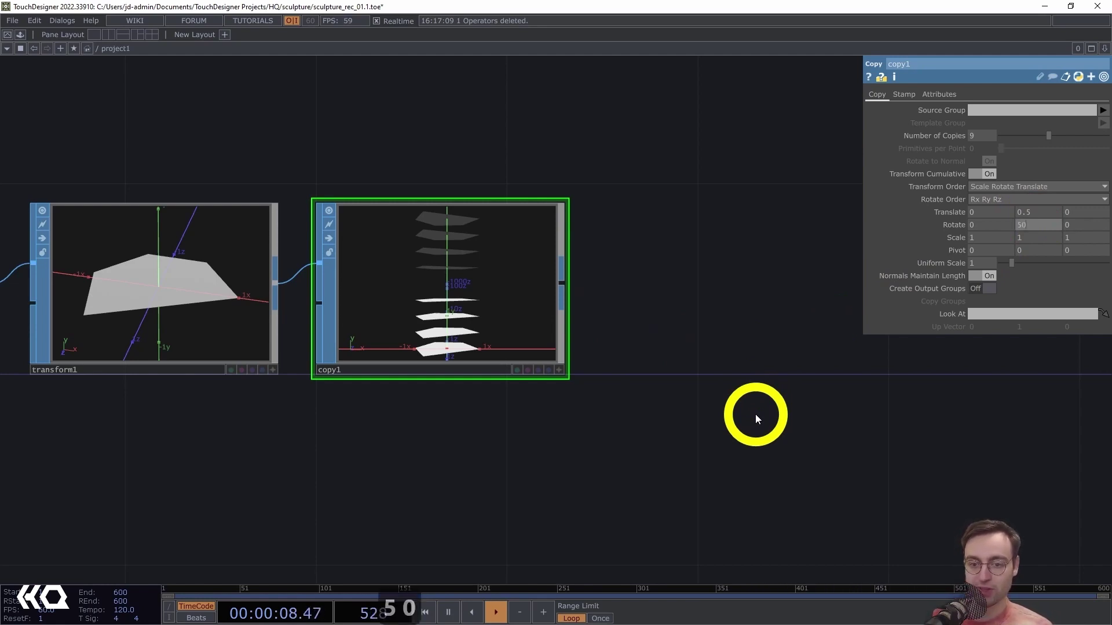
key("Return")
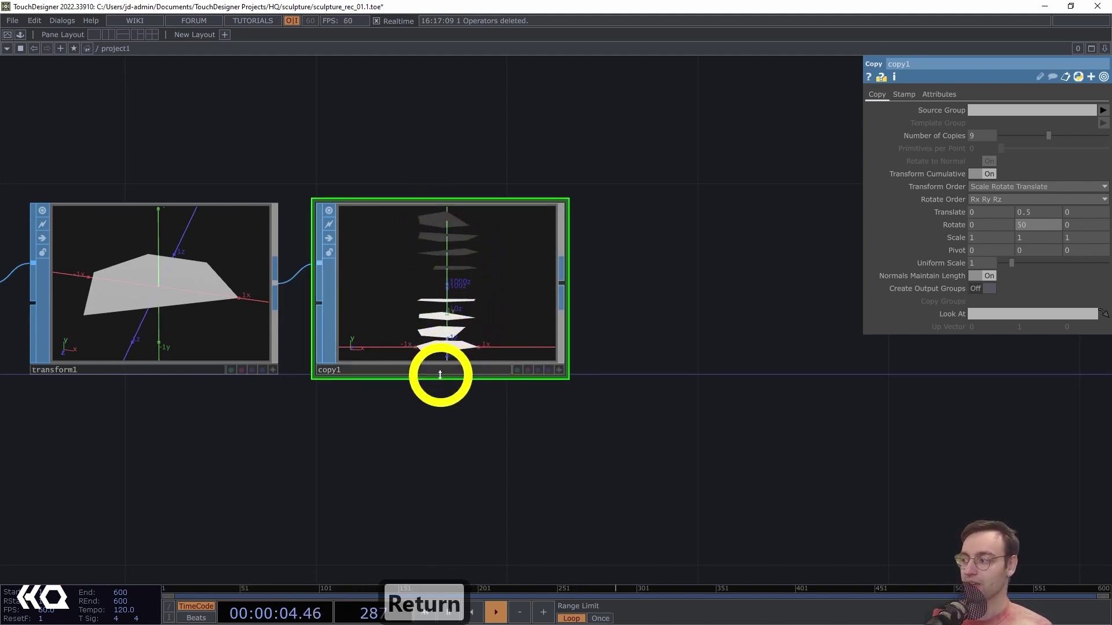
Add a Skin SOP connected to the output of copy1.
mouse_move(765, 392)
left_mouse_down()
mouse_move(720, 415)
mouse_move(758, 386)
left_mouse_up()
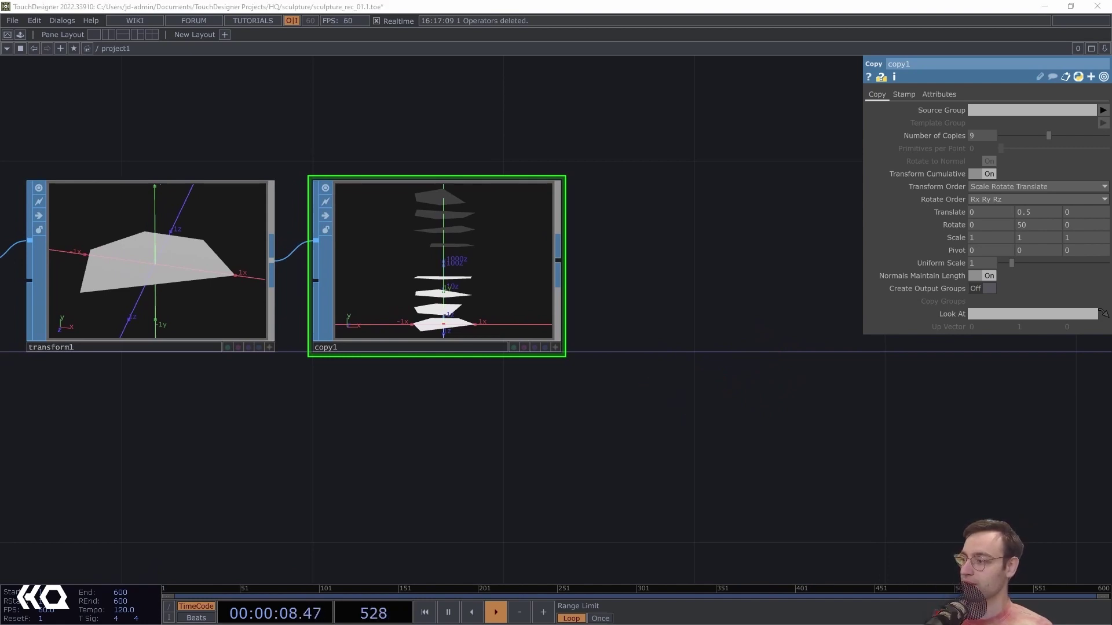
left_click_drag(680, 391, 599, 381)
scroll(602, 380, "down", 3)
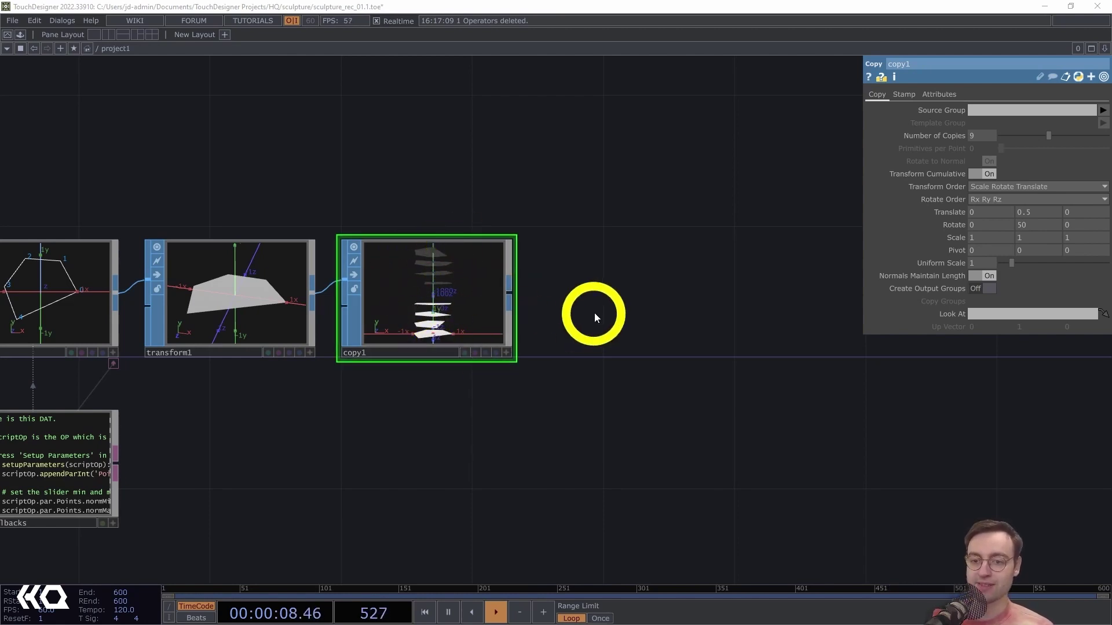
left_click_drag(594, 317, 478, 282)
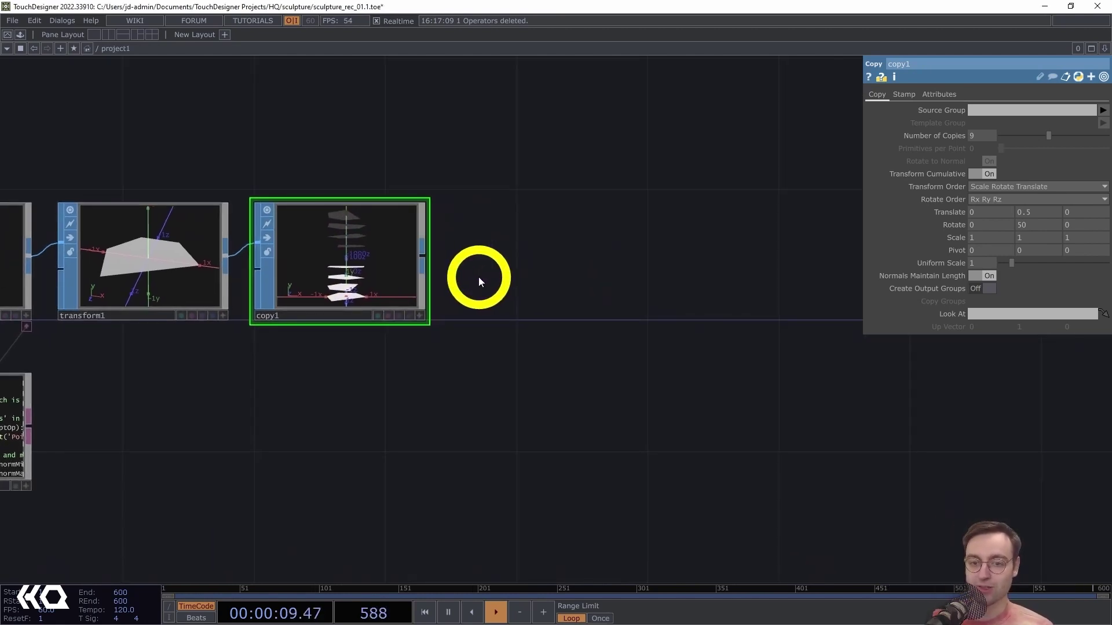
right_click(425, 258)
type("skin")
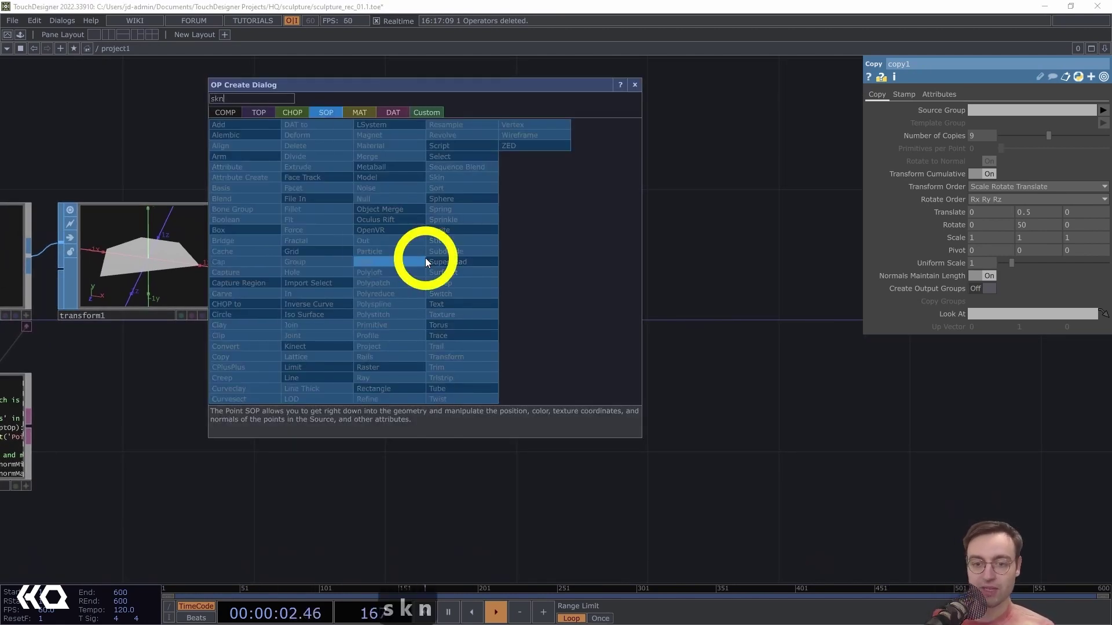
key("BackSpace")
type("in")
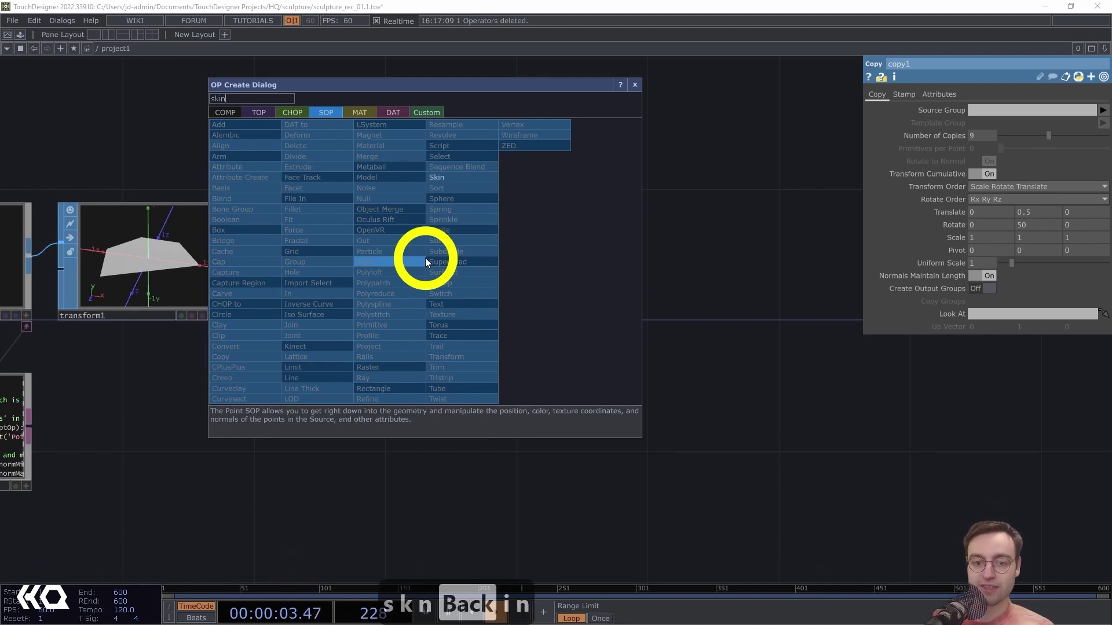
left_click(433, 179)
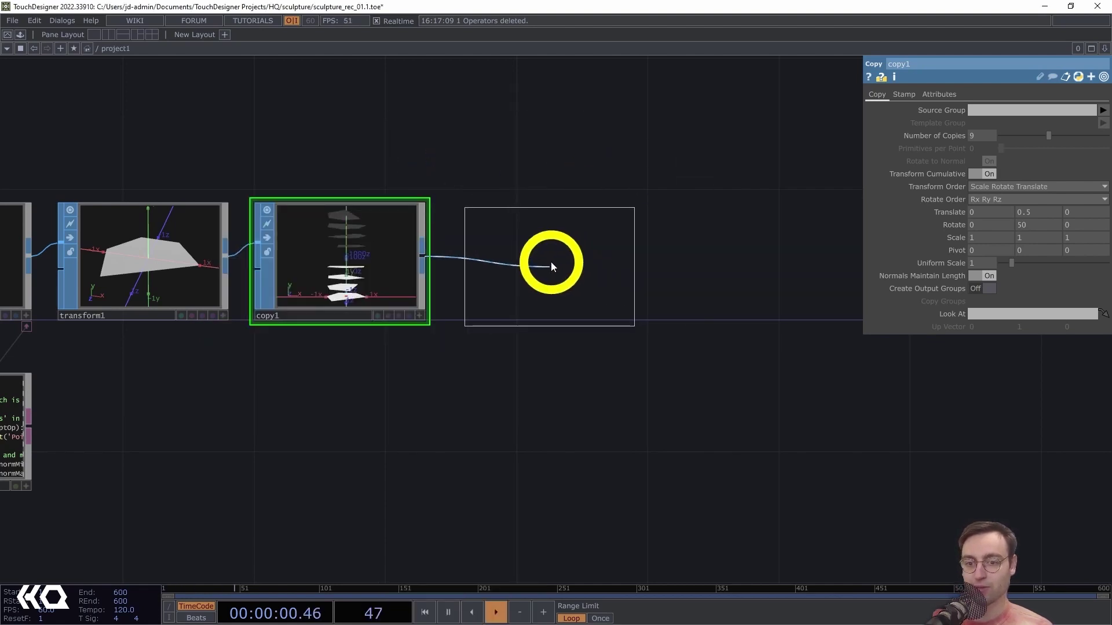
left_click(540, 258)
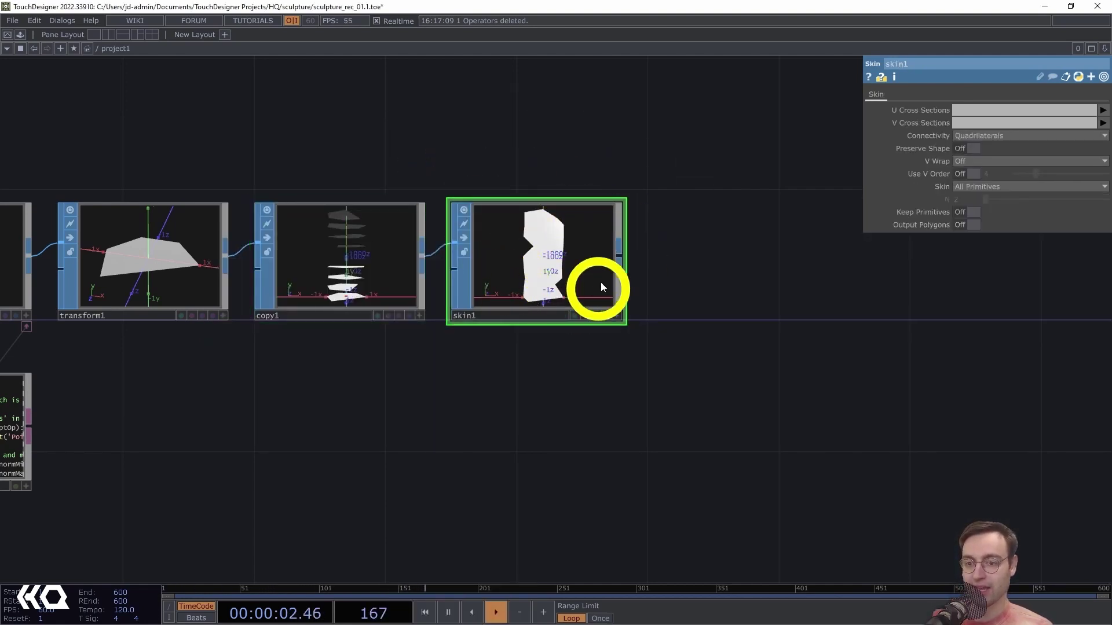
Add a Convert SOP connected to the output of skin1, and align it with the other nodes in the row.
left_click_drag(621, 364, 576, 367)
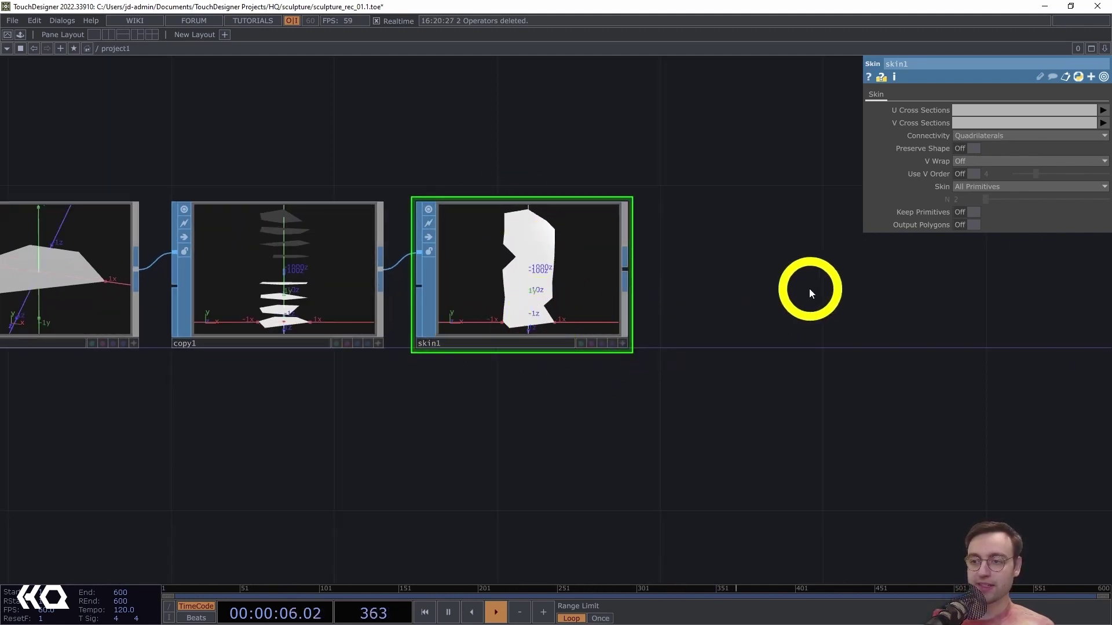
scroll(815, 293, "down", 2)
left_click_drag(825, 285, 668, 287)
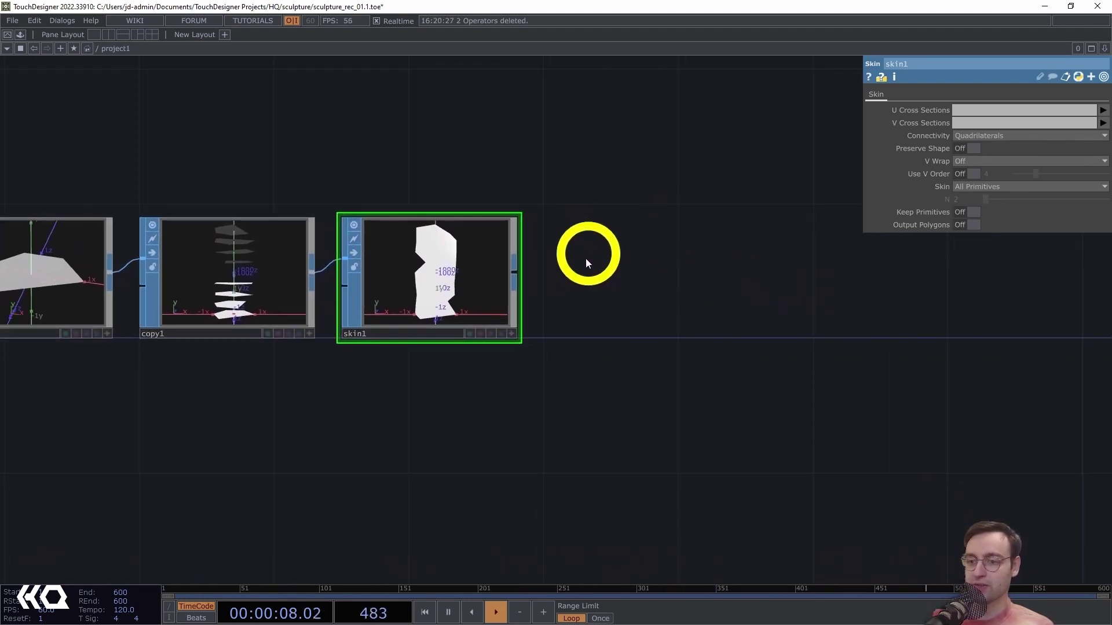
right_click(512, 269)
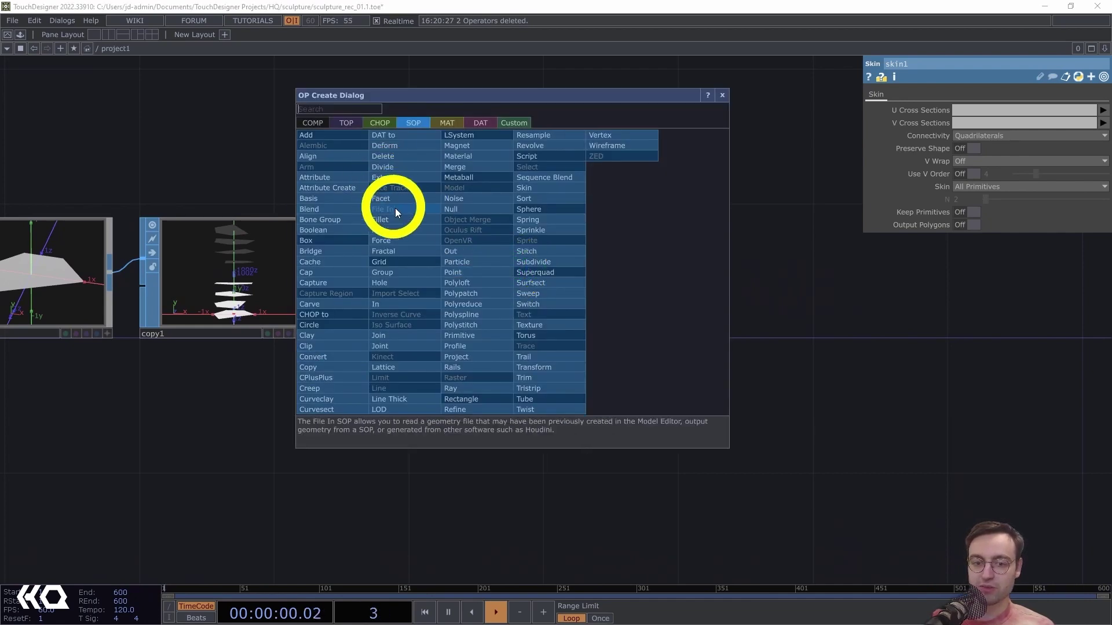
left_click(322, 357)
left_click(637, 269)
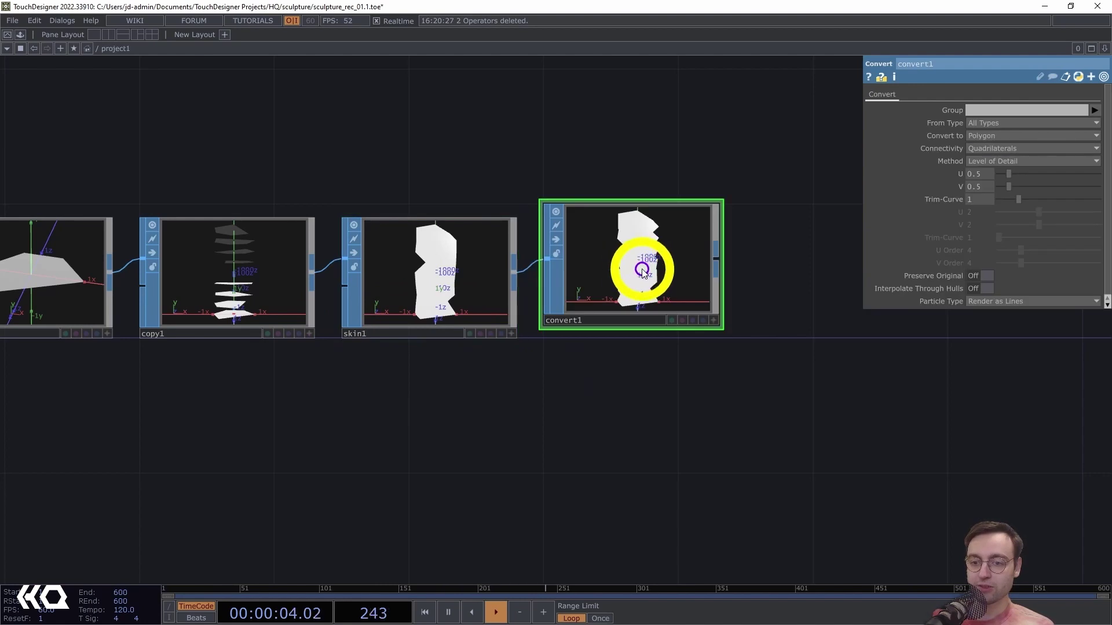
left_click_drag(641, 271, 639, 285)
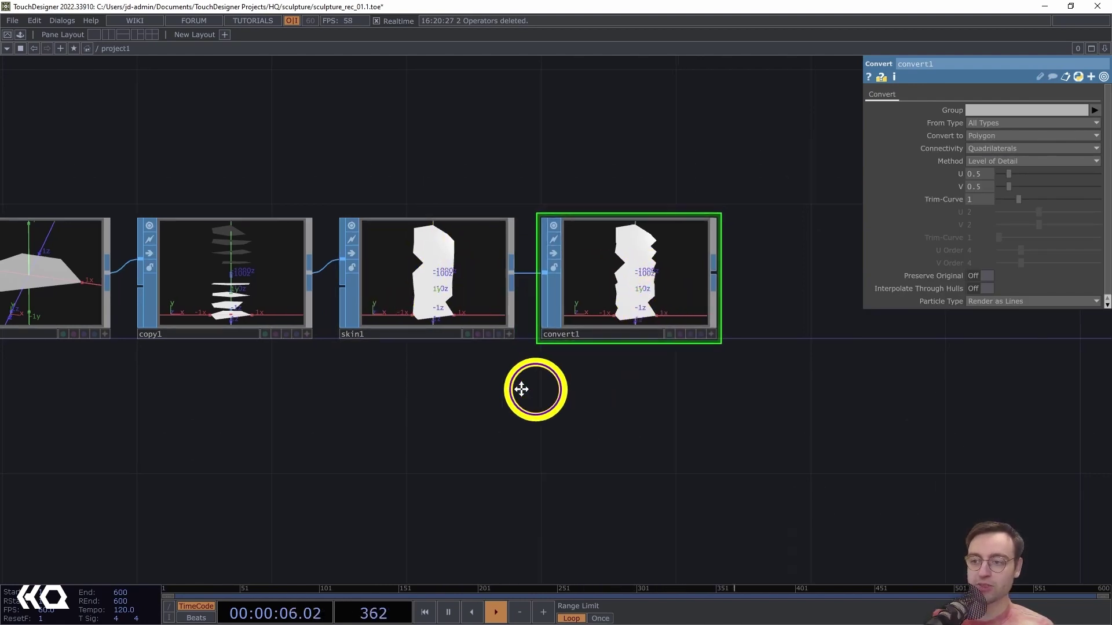
Compare the outline of the geometry in skin1 with that in convert1.
left_click_drag(521, 389, 475, 380)
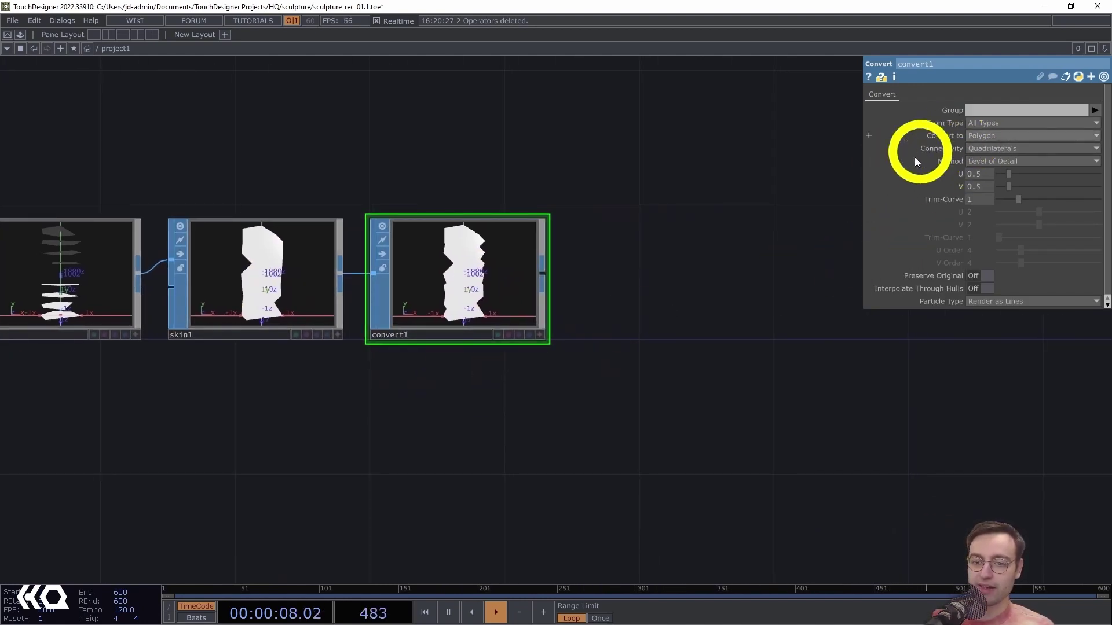
left_click_drag(861, 392, 616, 367)
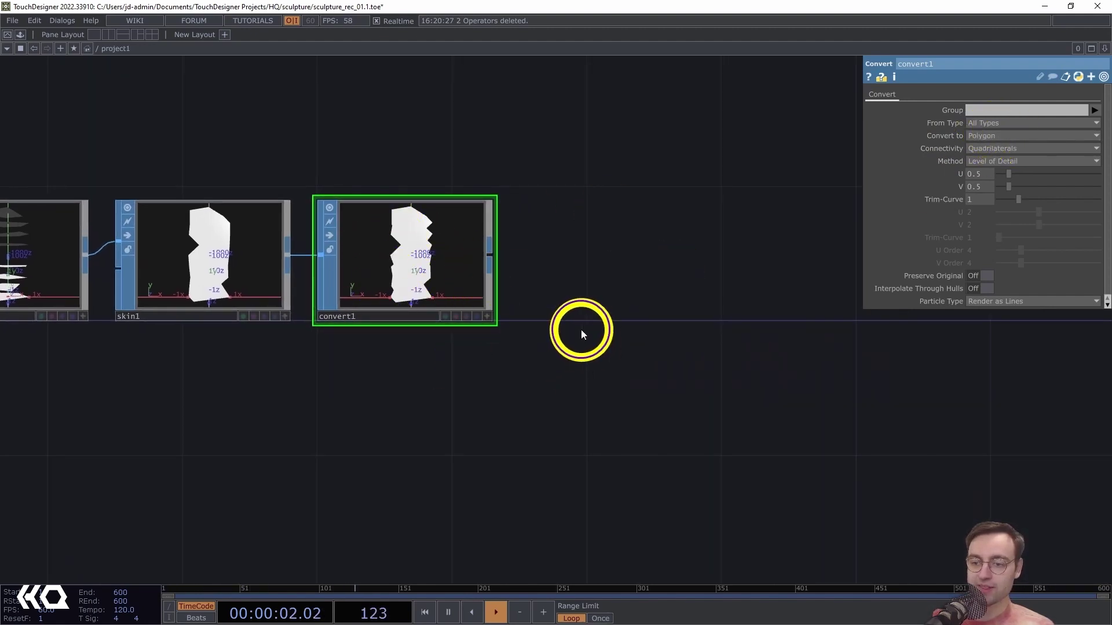
left_click_drag(581, 329, 588, 327)
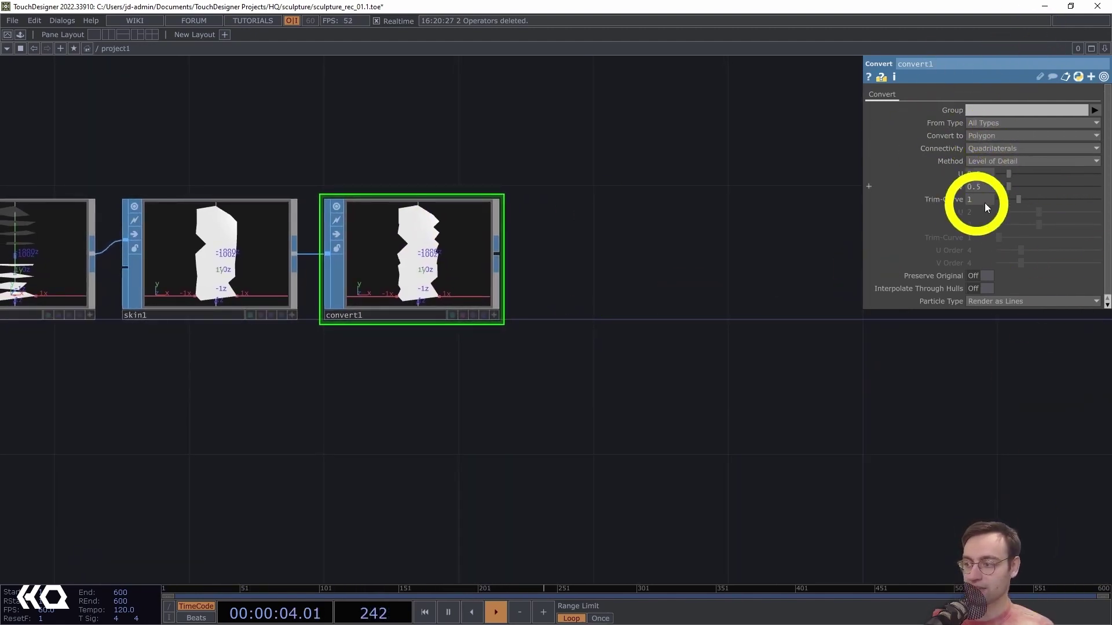
scroll(609, 348, "up", 3)
left_click_drag(608, 348, 883, 388)
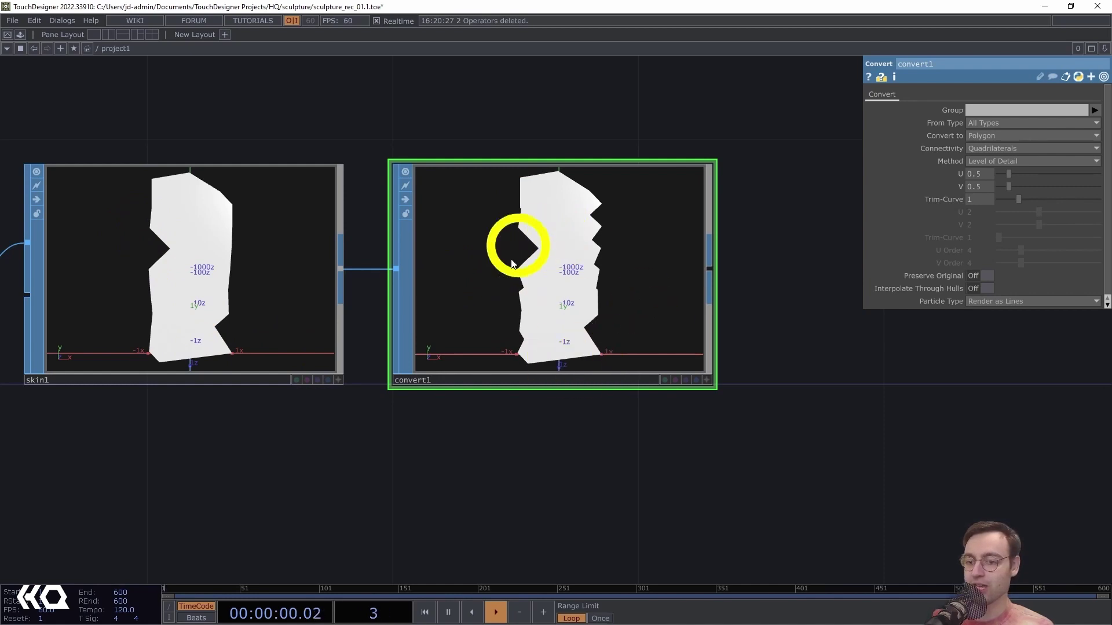
left_click_drag(831, 404, 606, 352)
scroll(730, 388, "down", 2)
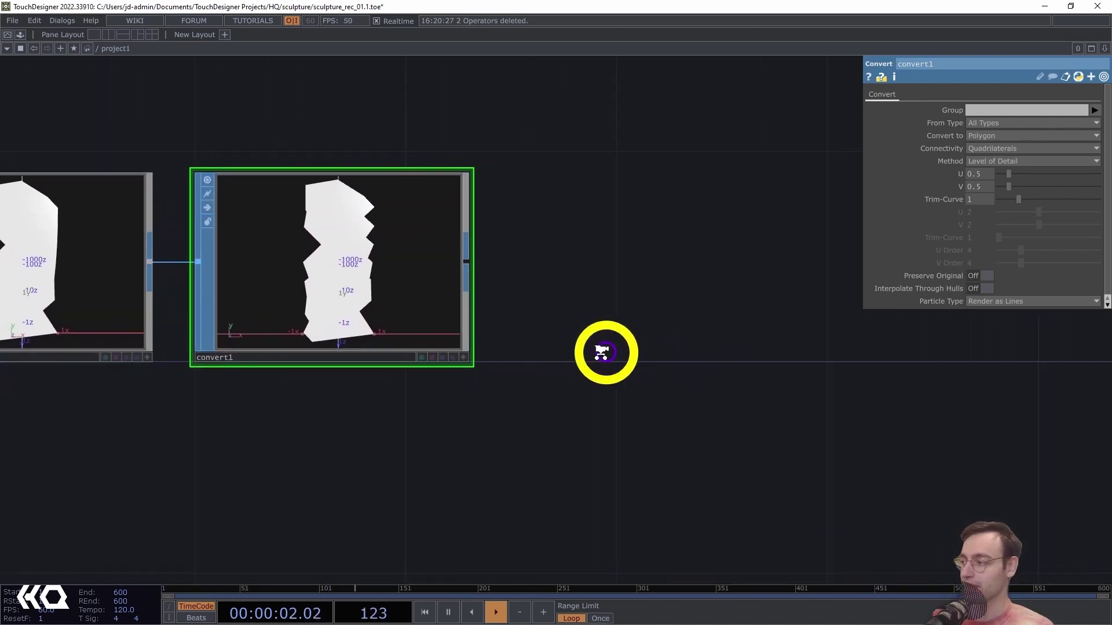
scroll(612, 335, "down", 2)
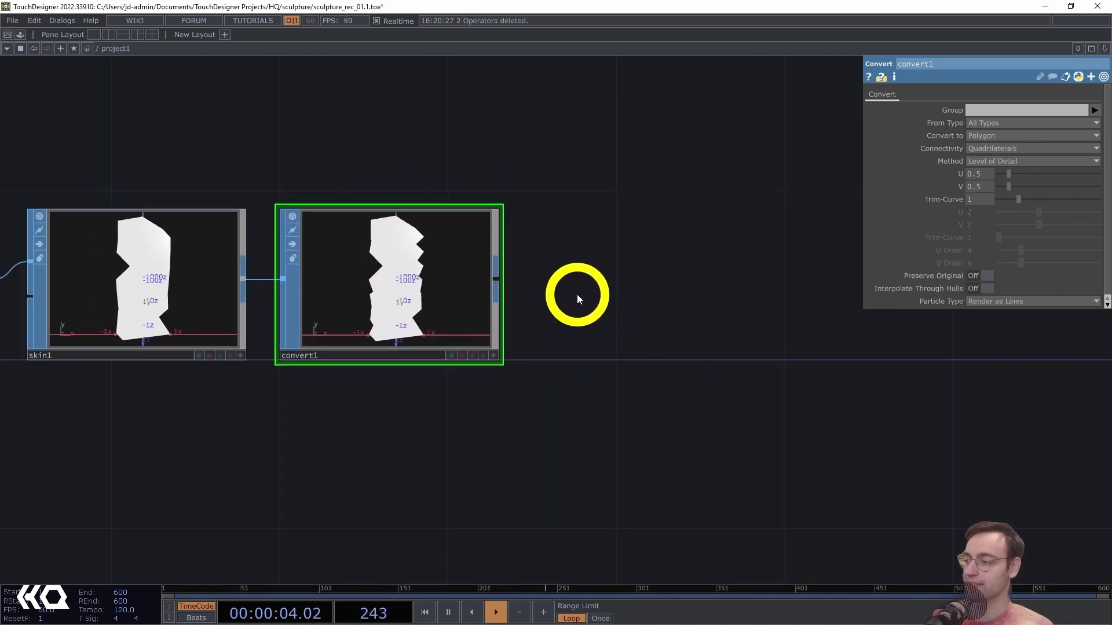
Add a Facet SOP connected to the output of convert1.
left_click(496, 272)
type("f")
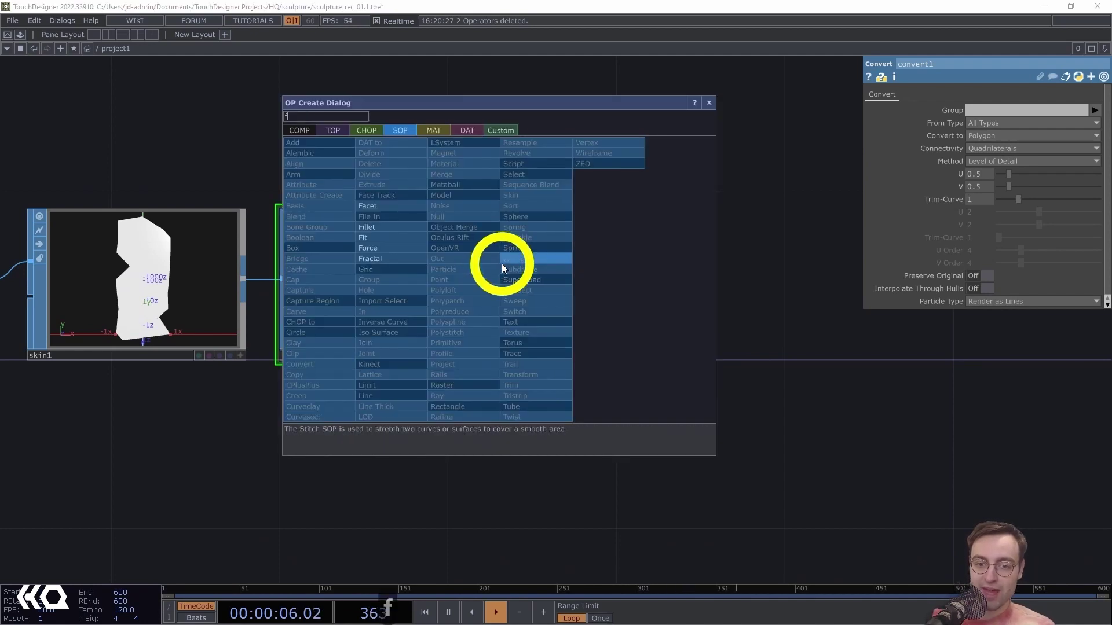
type("act")
left_click(370, 207)
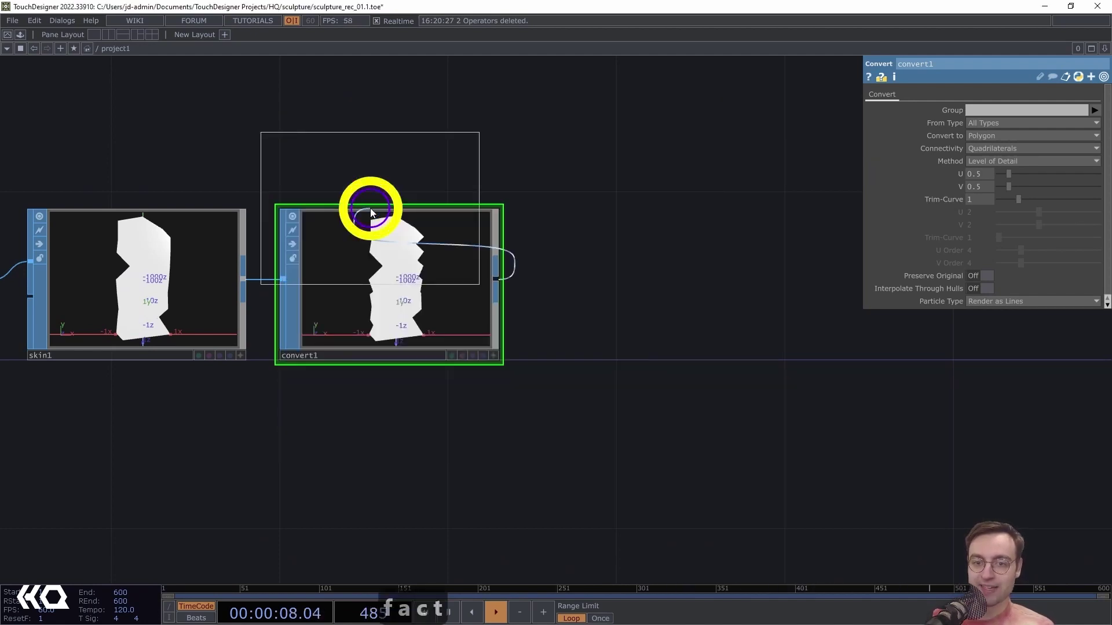
left_click(665, 292)
left_click_drag(767, 415, 685, 398)
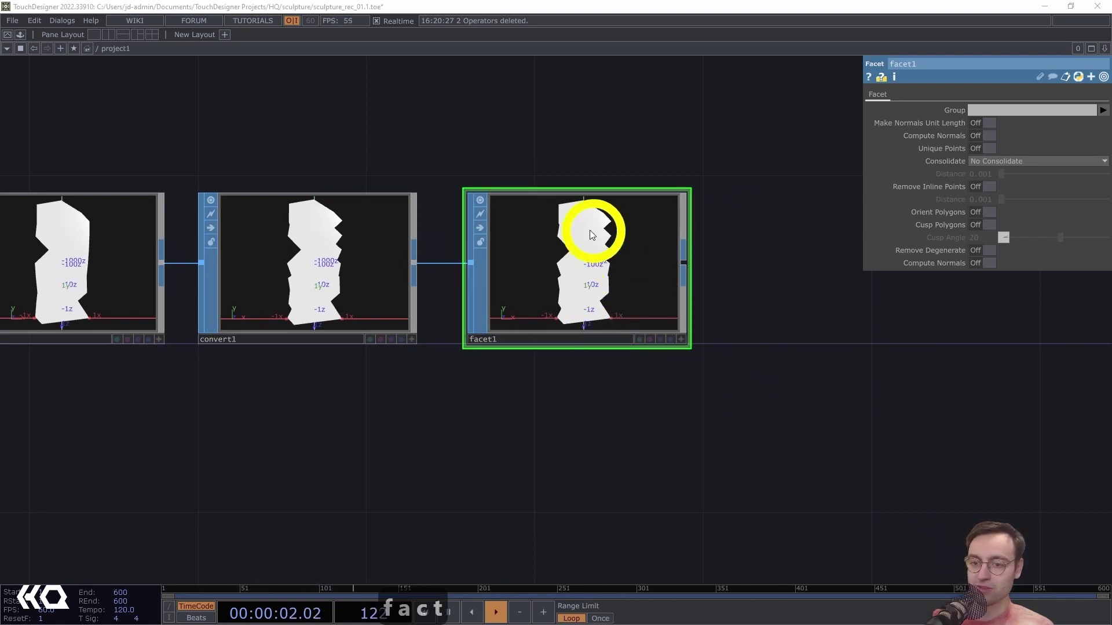
Inspect the facet1 geometry as a wireframe from different angles in its node viewer, and return it to shaded display.
key("a")
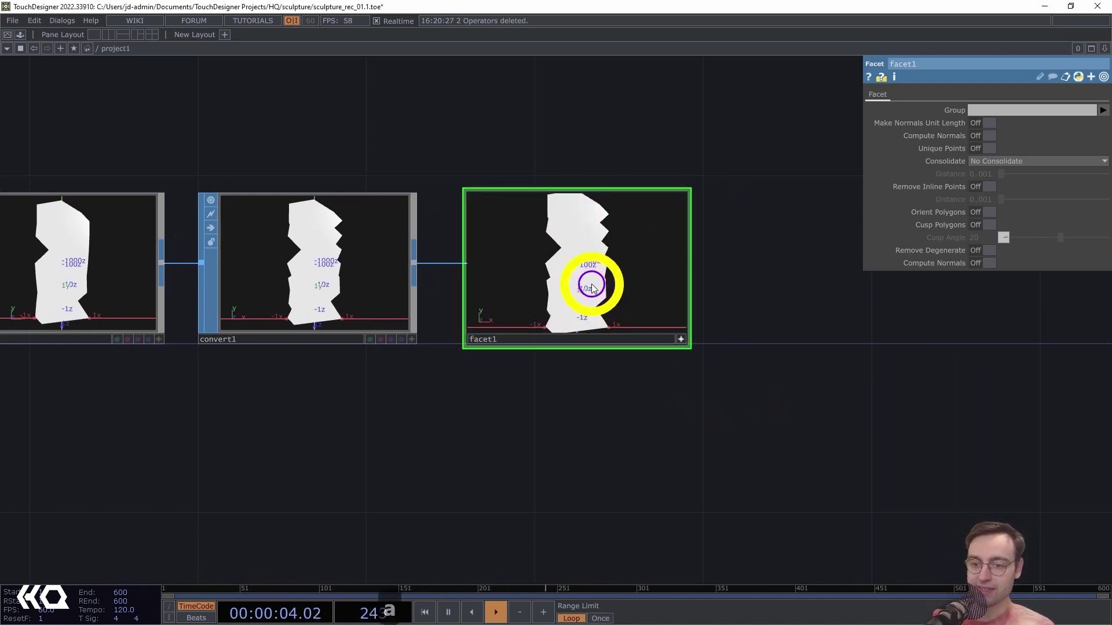
key("w")
mouse_move(596, 279)
left_mouse_down()
mouse_move(607, 266)
mouse_move(596, 288)
mouse_move(534, 258)
mouse_move(530, 285)
mouse_move(622, 249)
mouse_move(600, 281)
mouse_move(613, 290)
left_mouse_up()
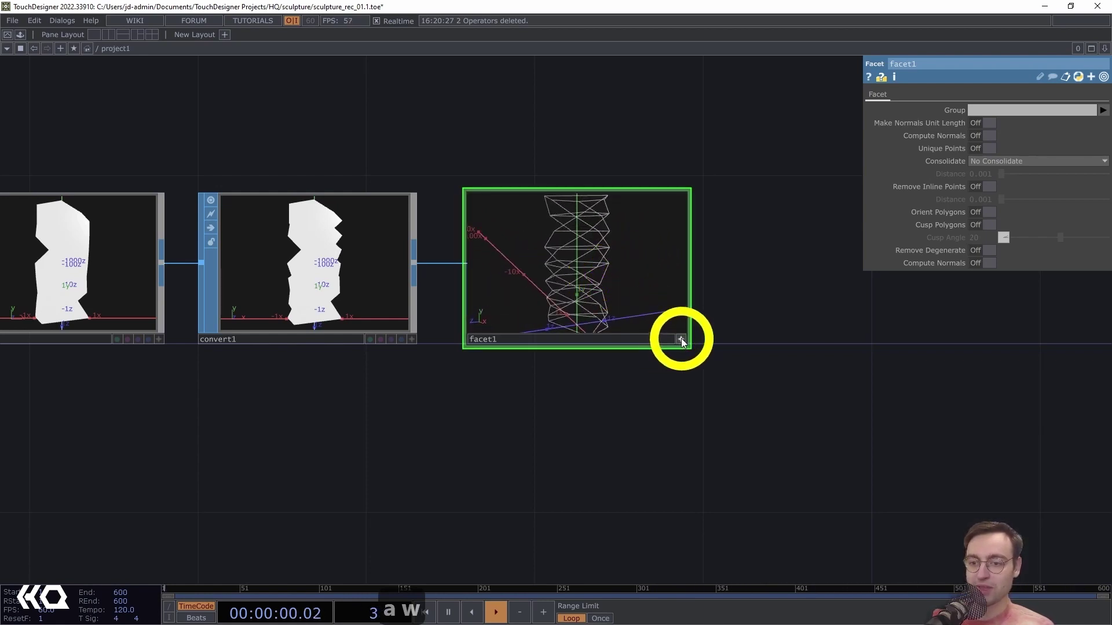
left_click(681, 339)
left_click(680, 338)
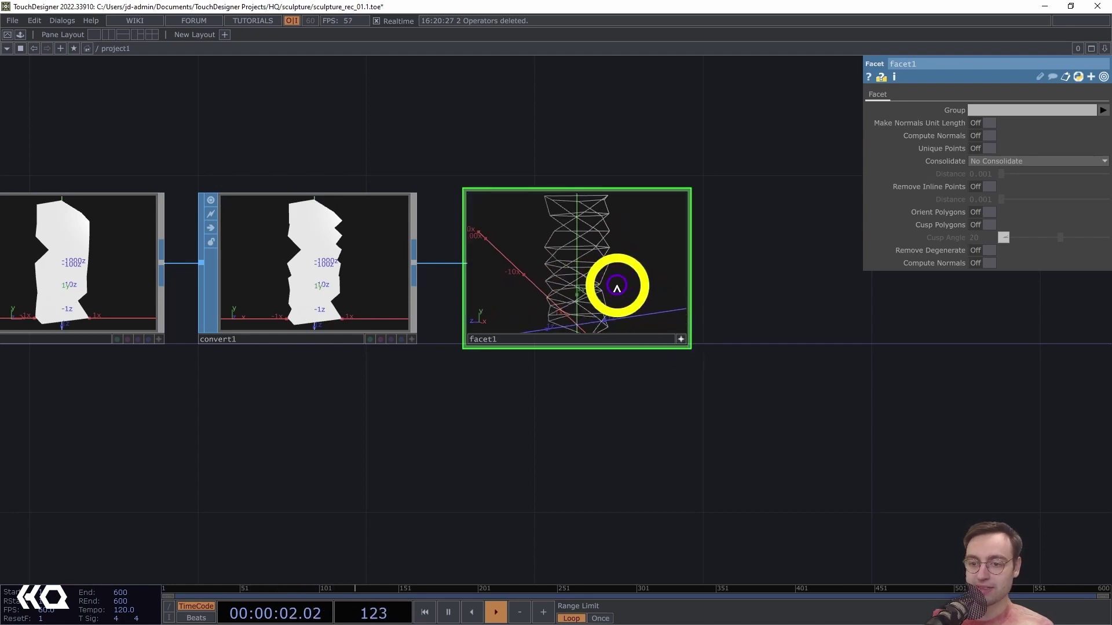
left_click_drag(616, 290, 588, 270)
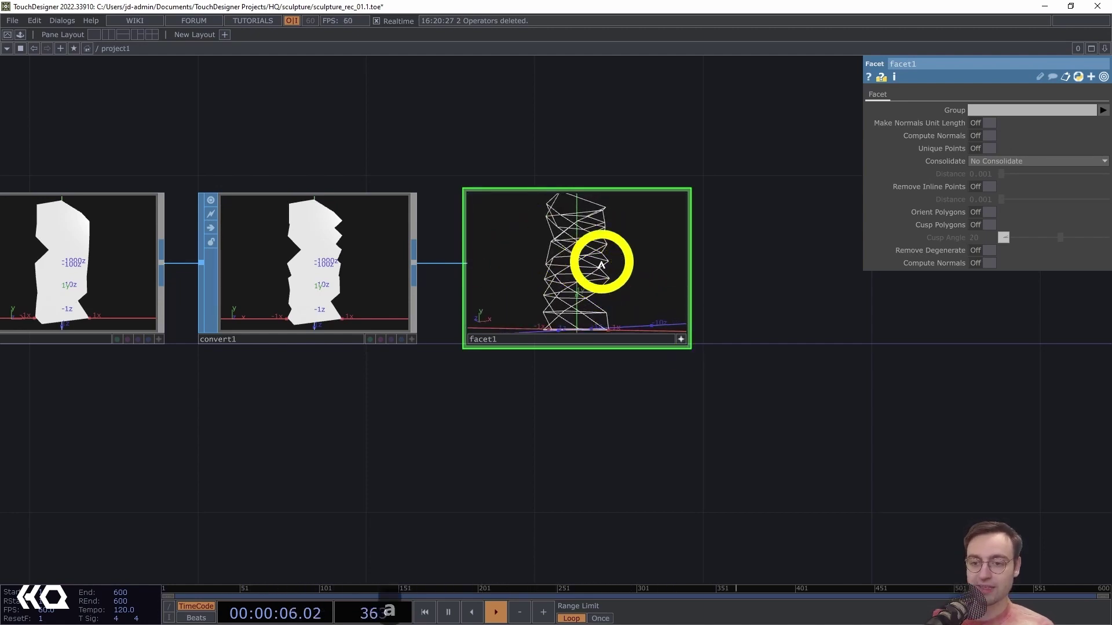
key("w")
left_click(683, 342)
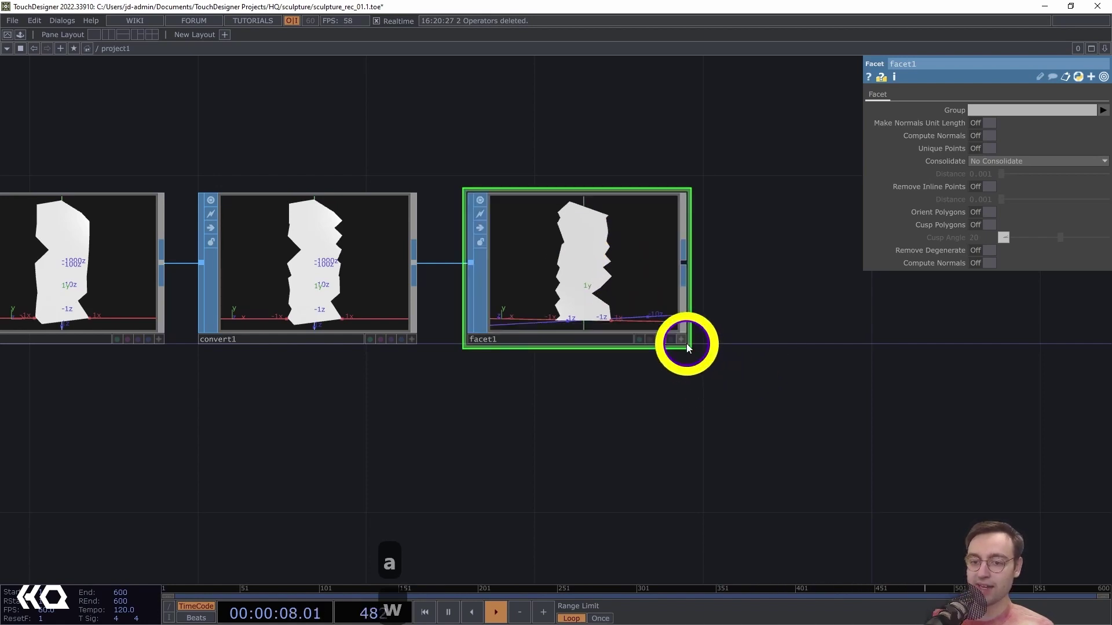
Enable Unique Points, Remove Degenerate and the last Compute Normals option in facet1.
left_click_drag(667, 323, 580, 336)
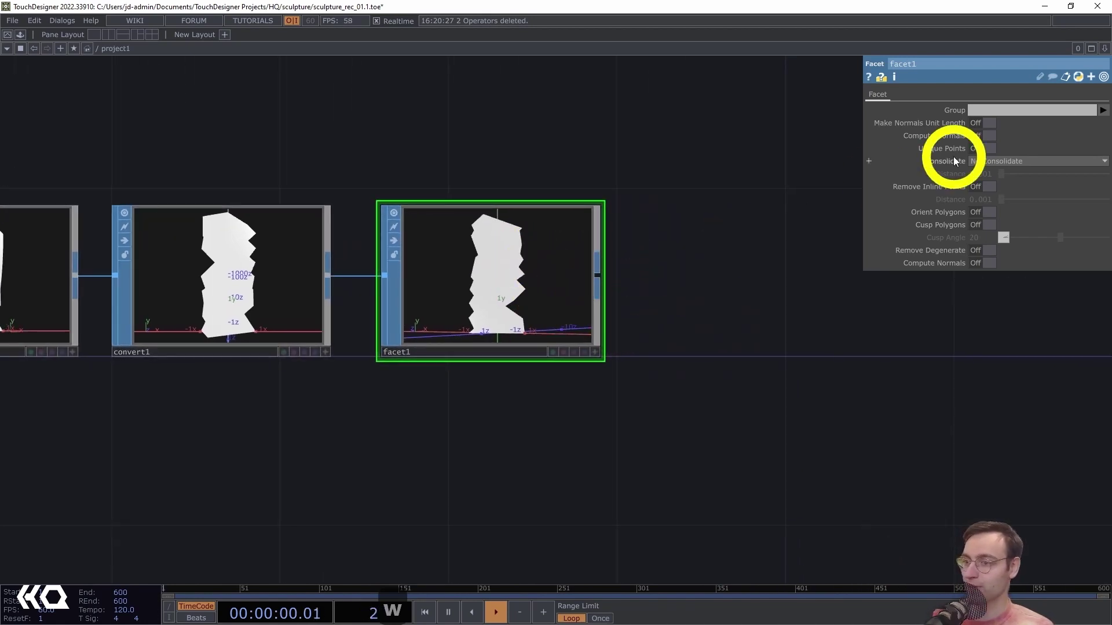
left_click(985, 148)
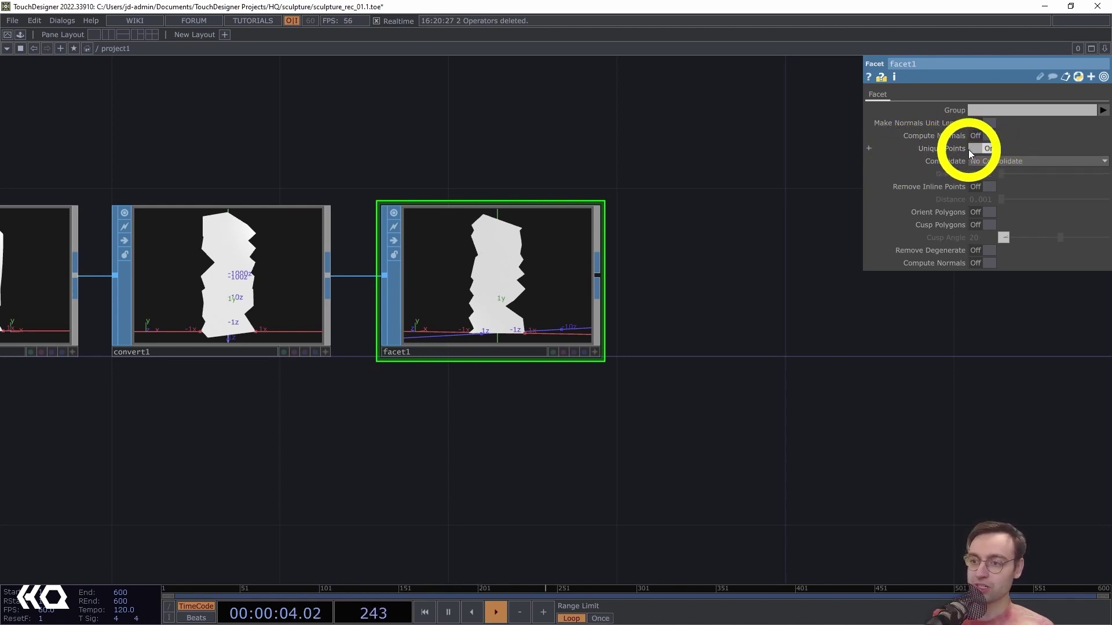
left_click(982, 260)
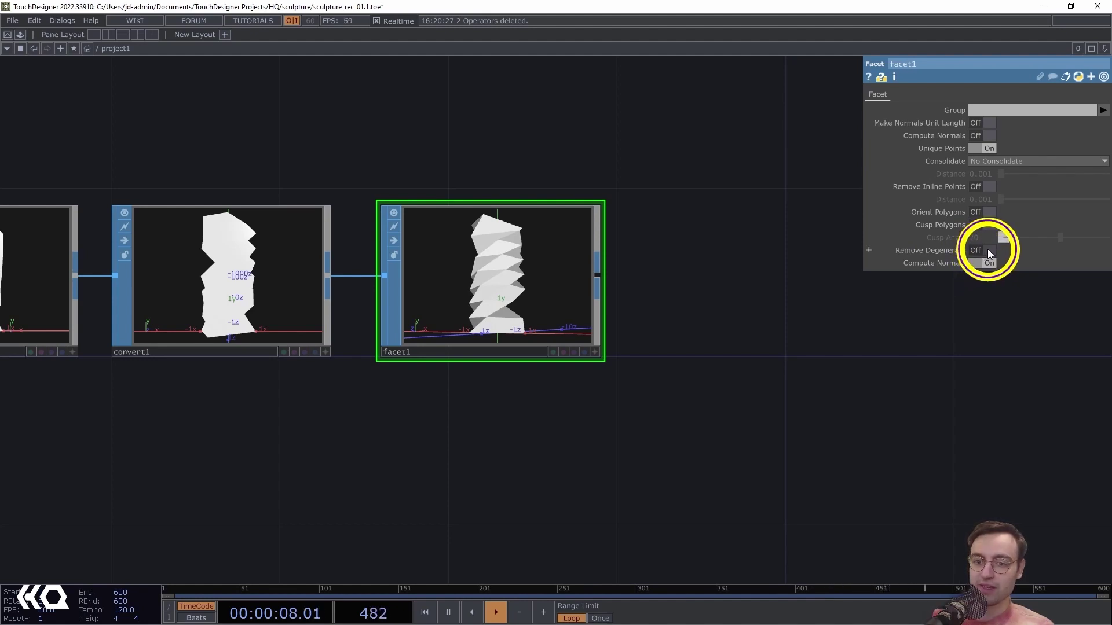
left_click(988, 251)
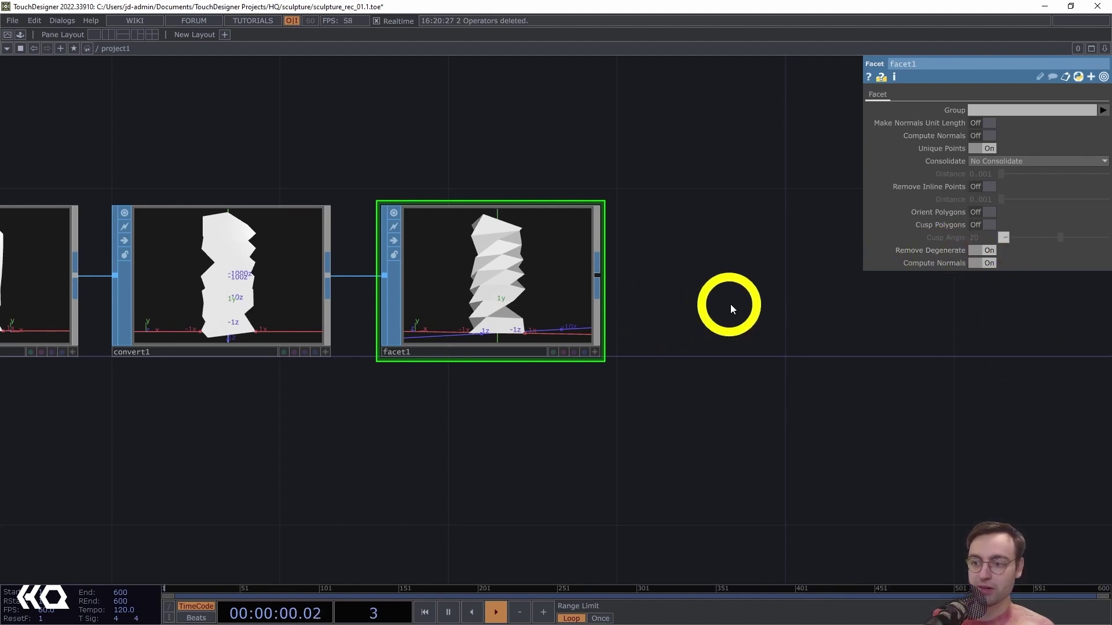
Examine the shaded facets of the facet1 geometry from different angles and reset its node view.
left_click_drag(724, 305, 642, 296)
left_click(540, 346)
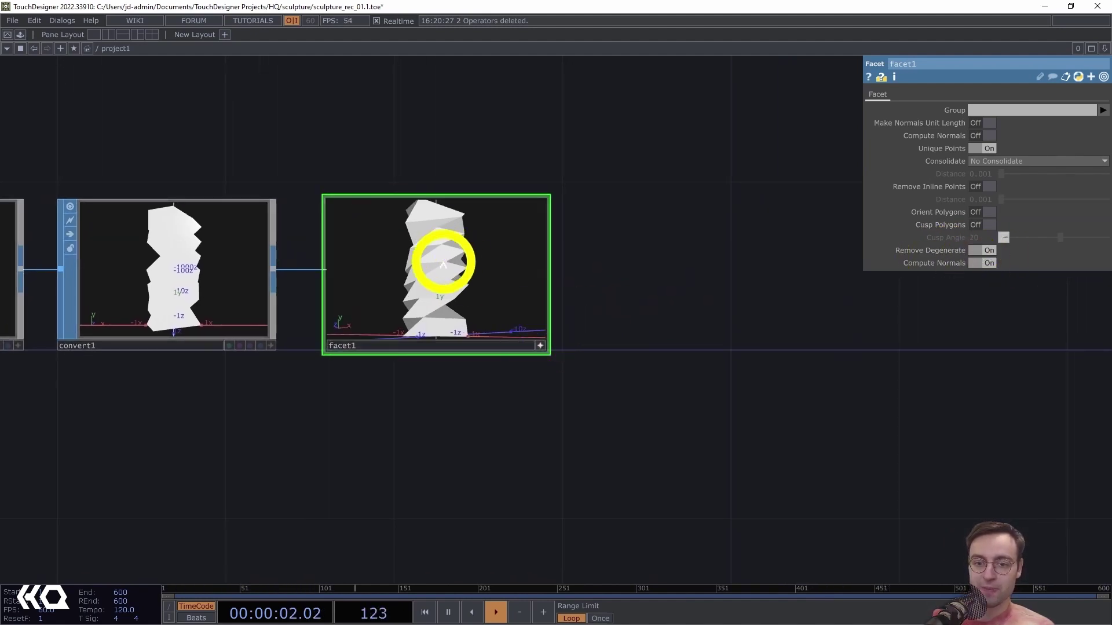
left_click_drag(426, 256, 451, 300)
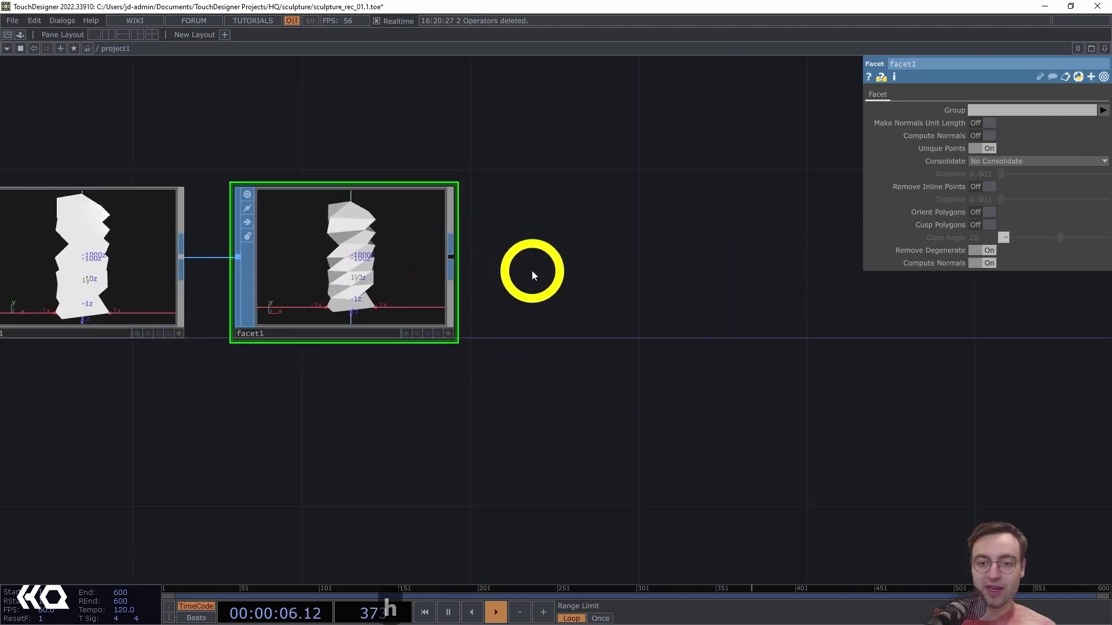
scroll(532, 270, "down", 2)
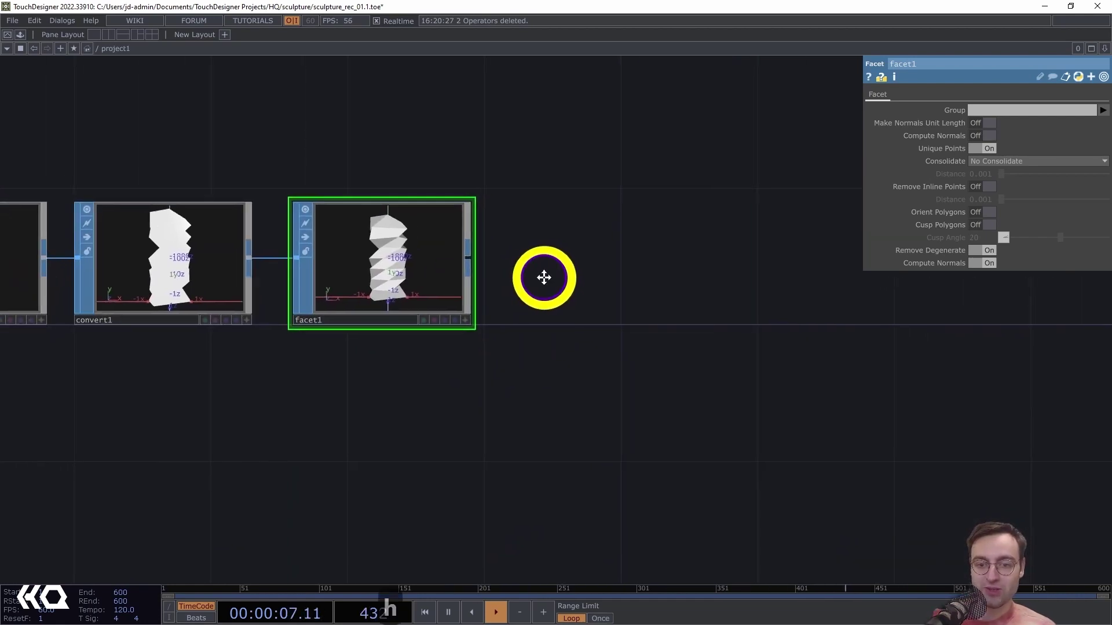
scroll(427, 330, "up", 3)
left_click_drag(472, 325, 454, 409)
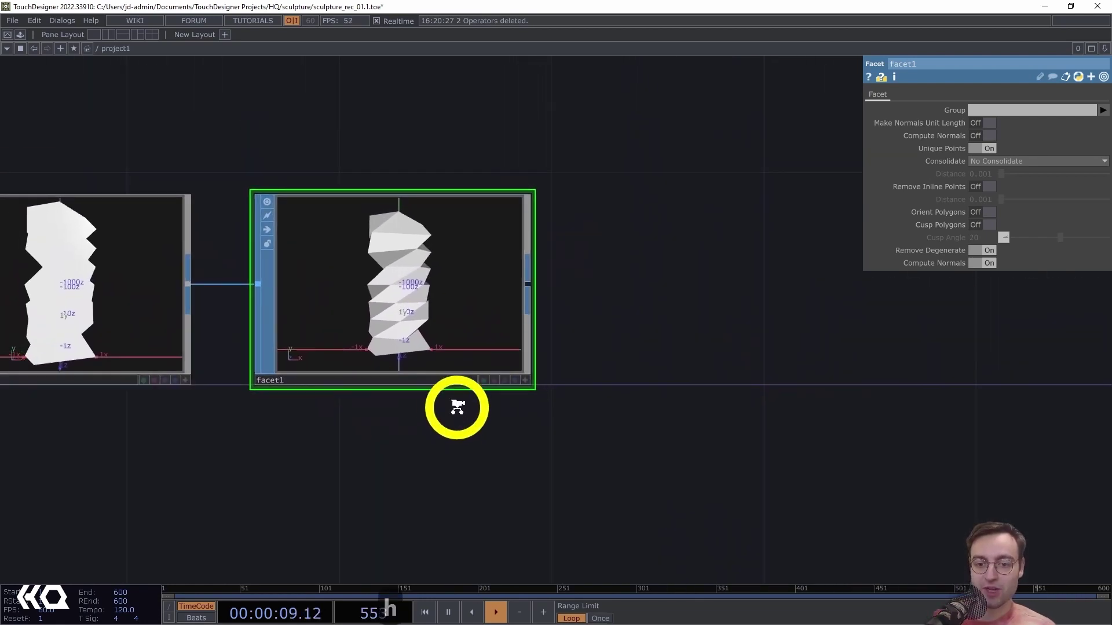
scroll(454, 410, "up", 2)
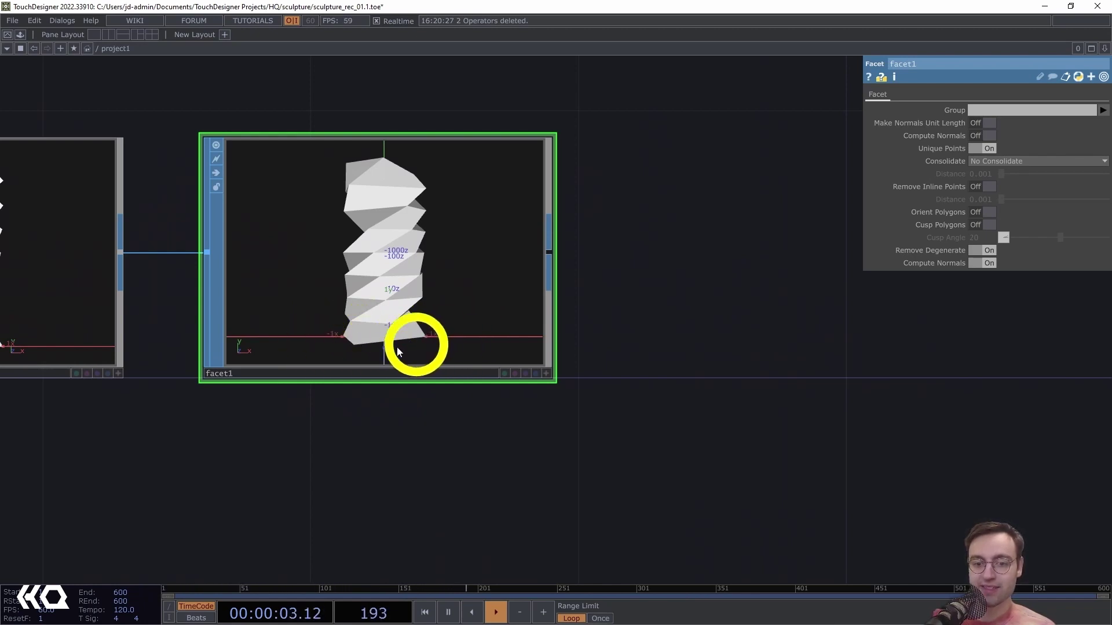
scroll(660, 362, "down", 3)
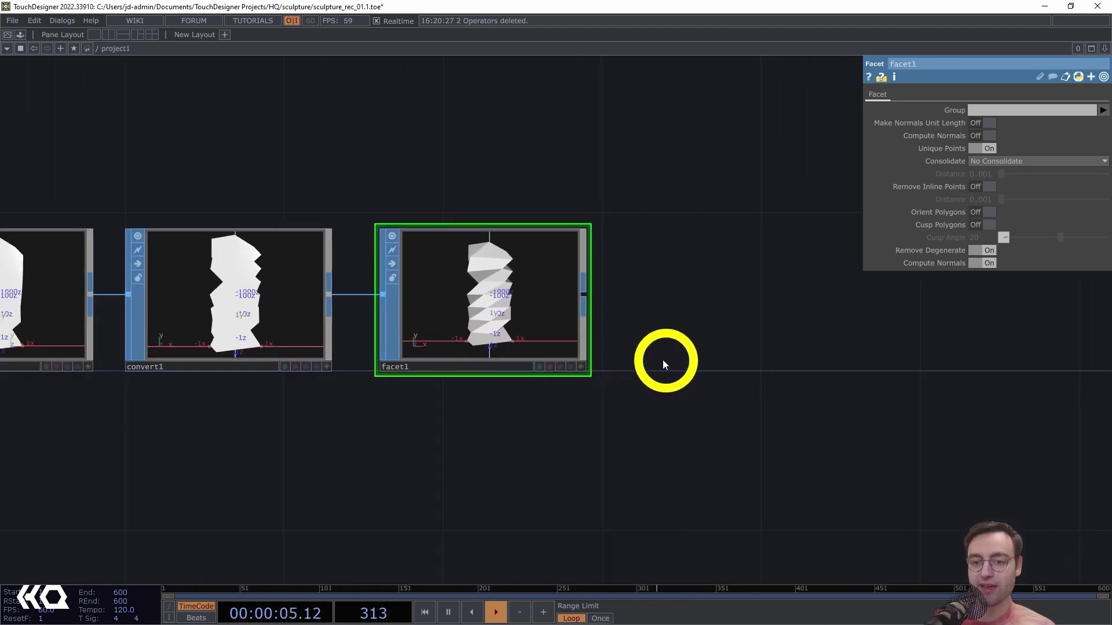
left_click_drag(664, 364, 513, 332)
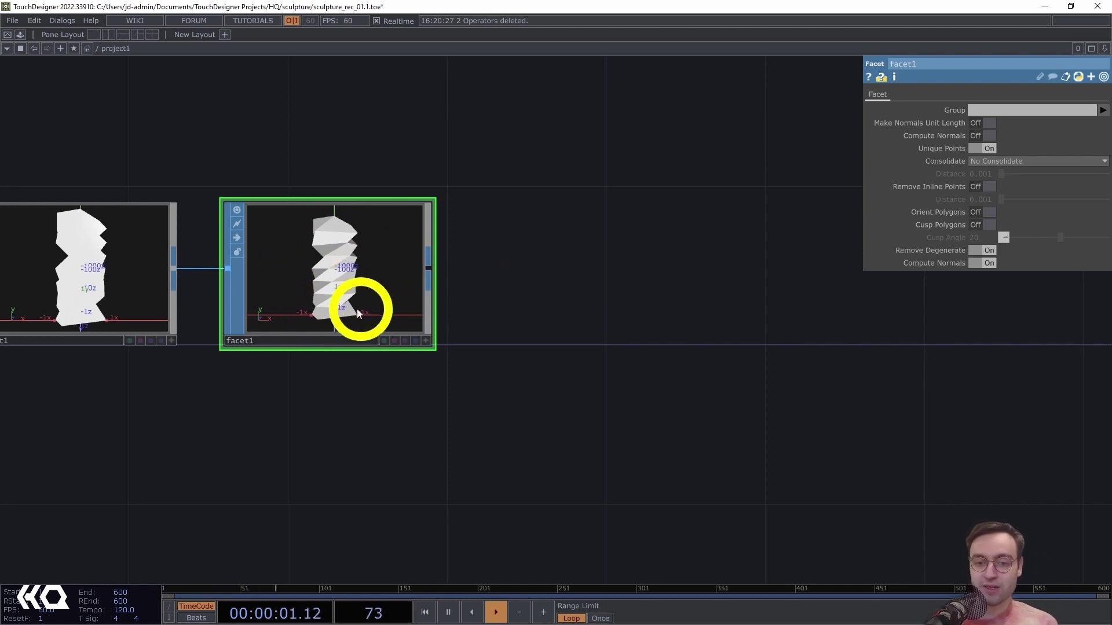
left_click_drag(357, 313, 332, 277)
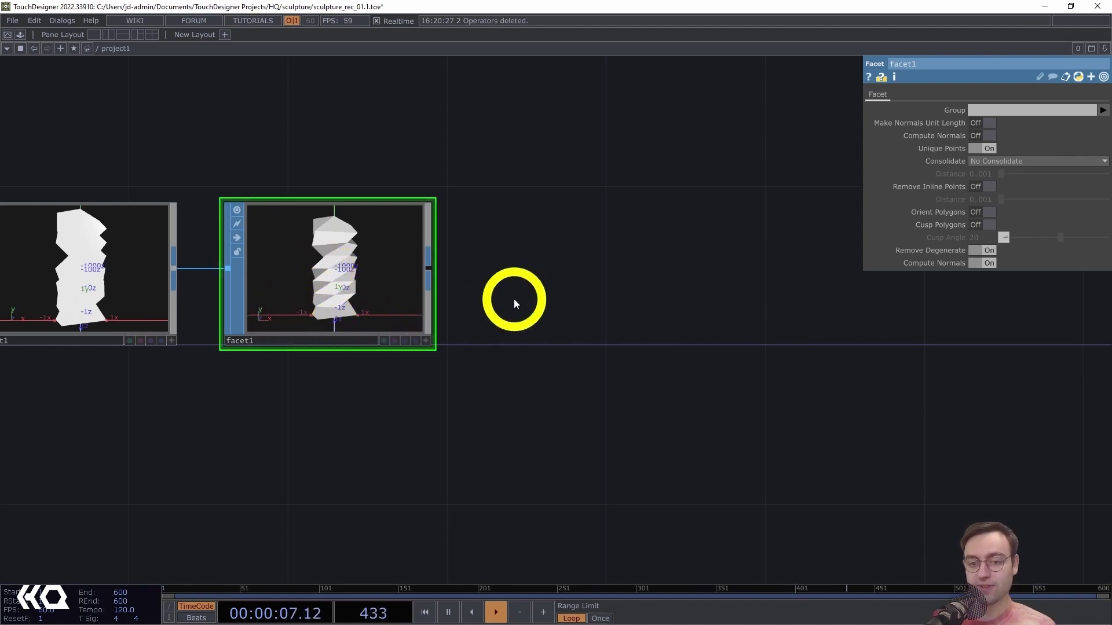
Add a Transform SOP connected to the output of facet1.
right_click(428, 268)
type("tra")
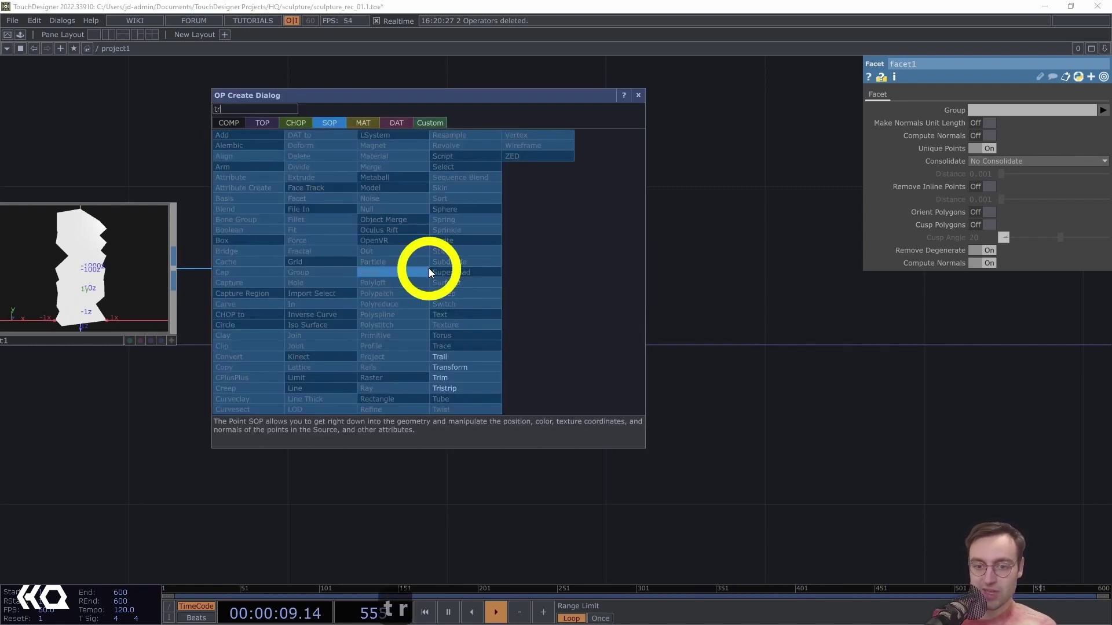
left_click(456, 366)
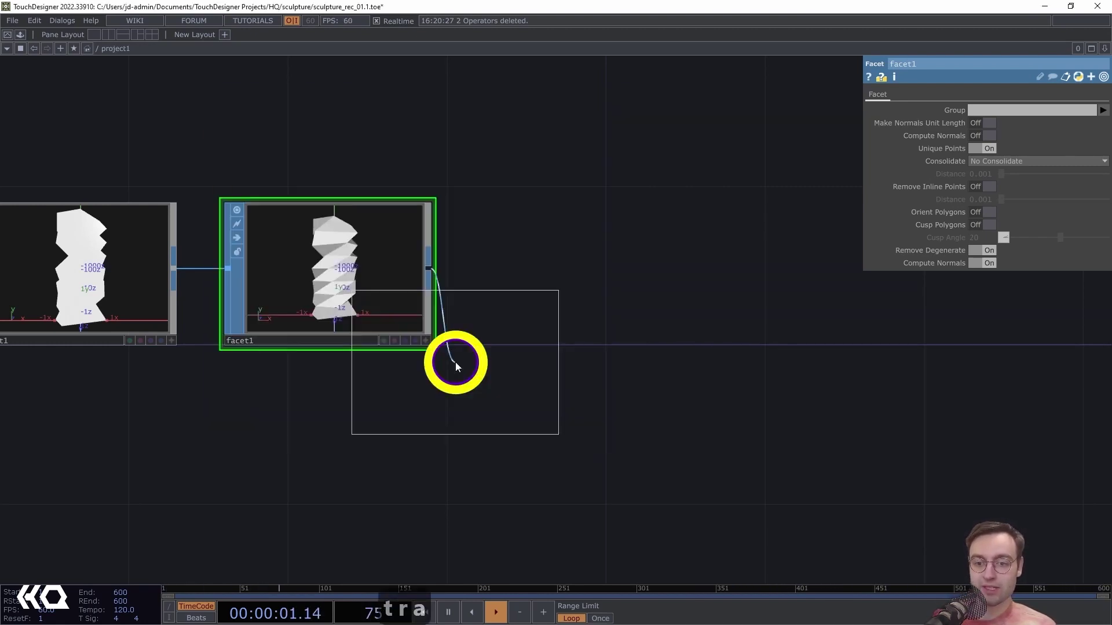
left_click(589, 283)
left_click_drag(594, 271, 593, 271)
left_click_drag(595, 403, 496, 393)
left_click_drag(502, 273, 512, 273)
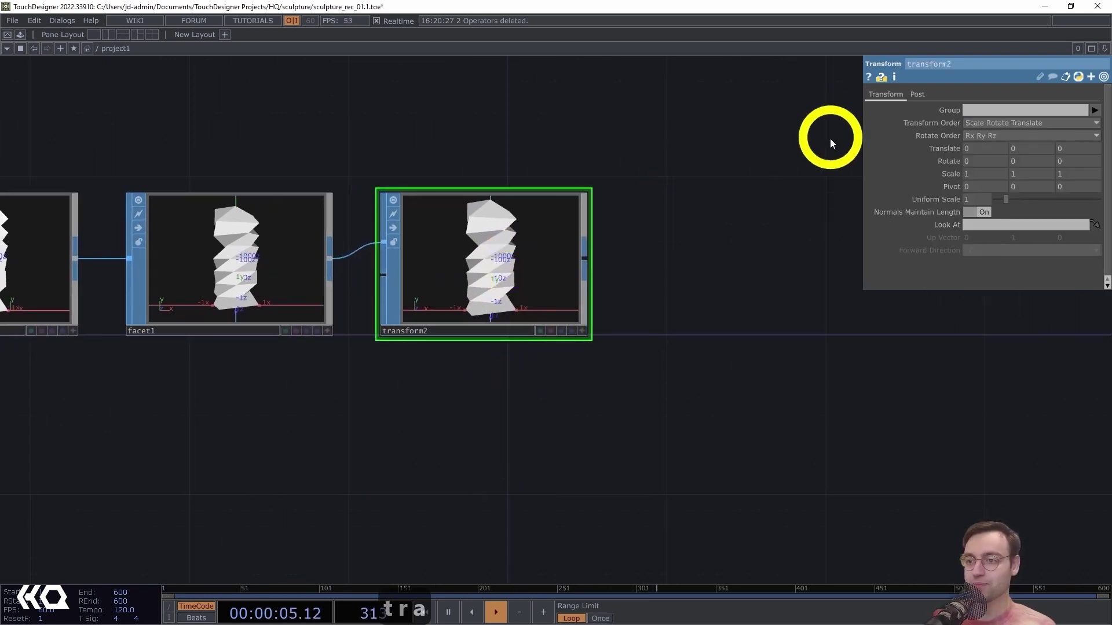
Set Post Translate X, Y and Z of transform2 to Origin and check the centred geometry from another angle.
left_click(917, 95)
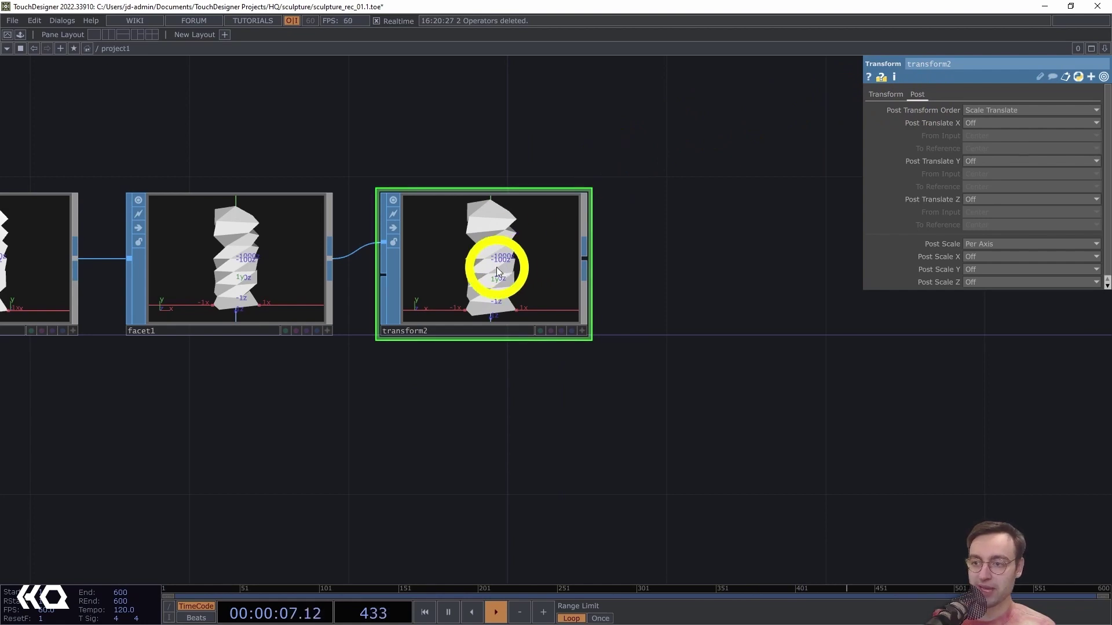
left_click(987, 123)
left_click(984, 134)
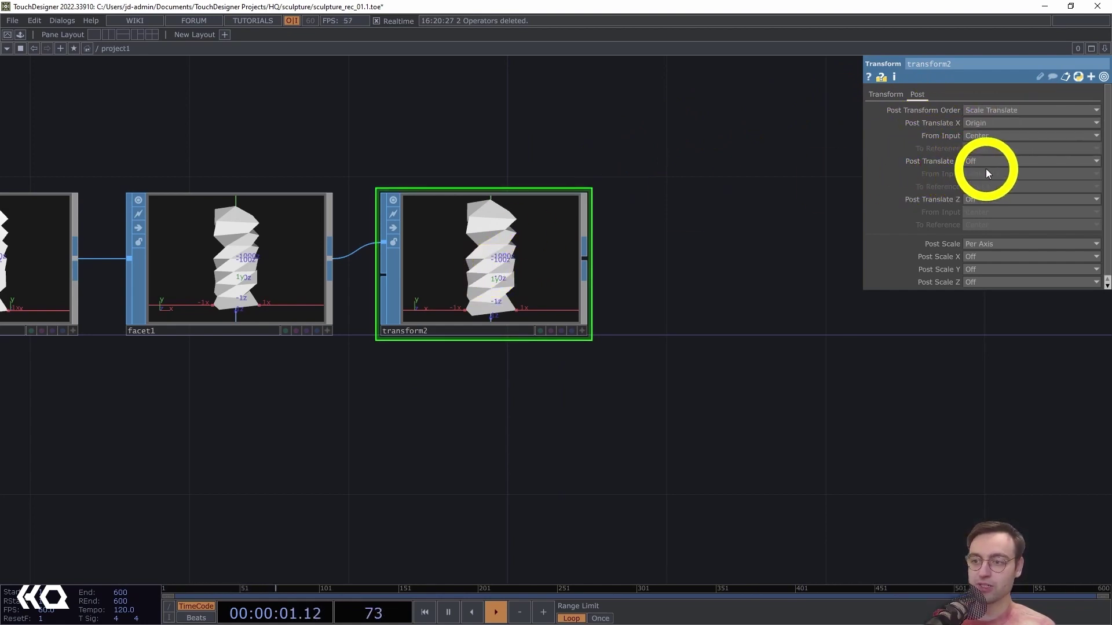
left_click(985, 163)
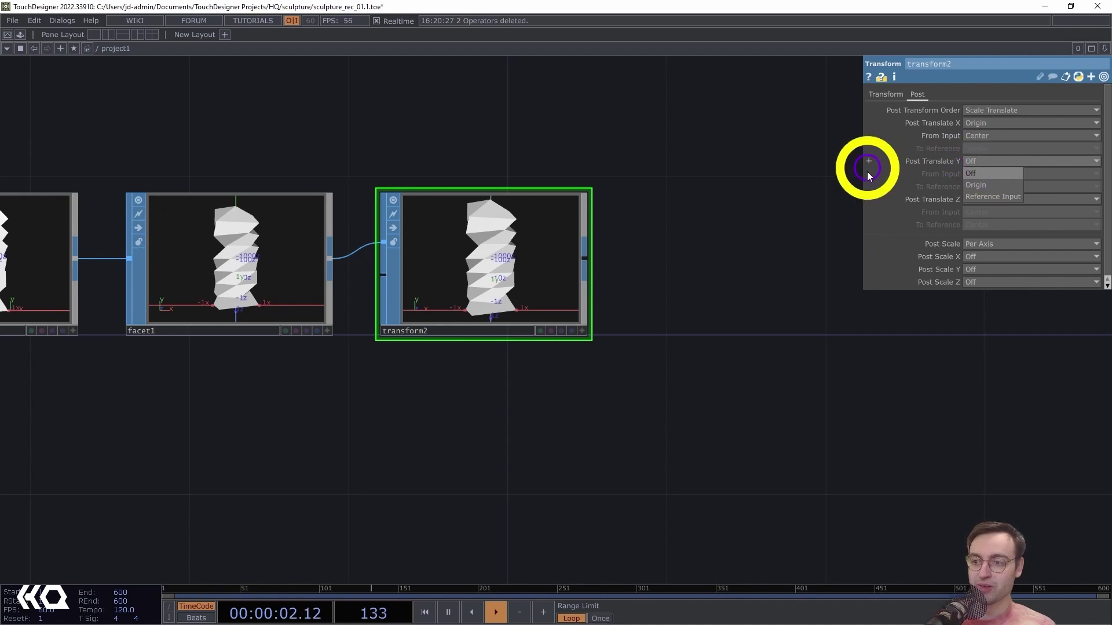
left_click(982, 186)
left_click(979, 200)
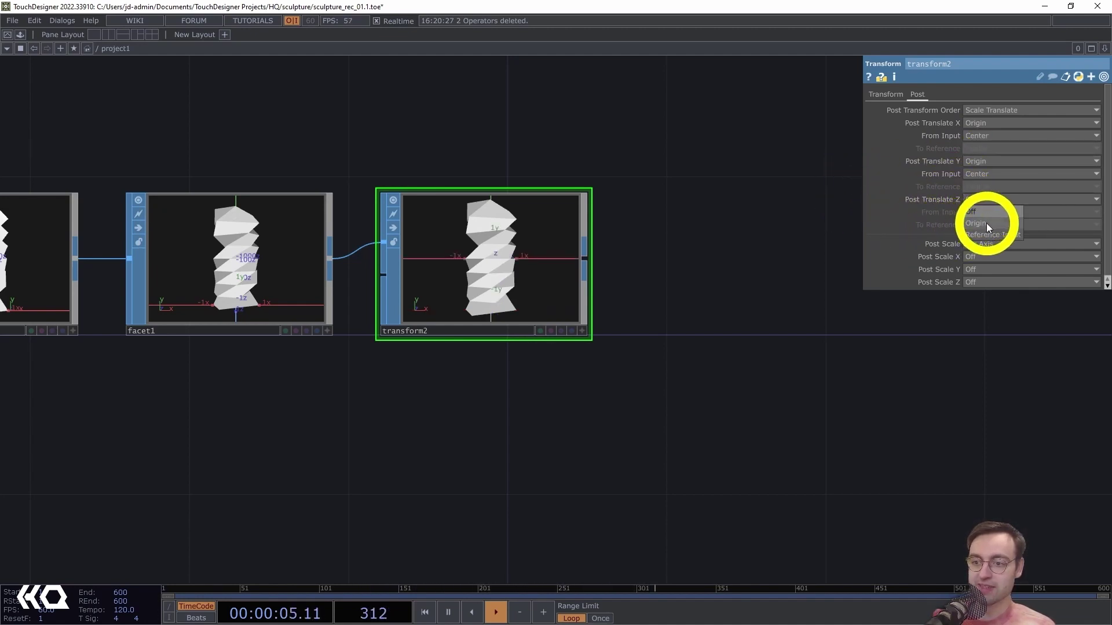
left_click(985, 224)
left_click(585, 332)
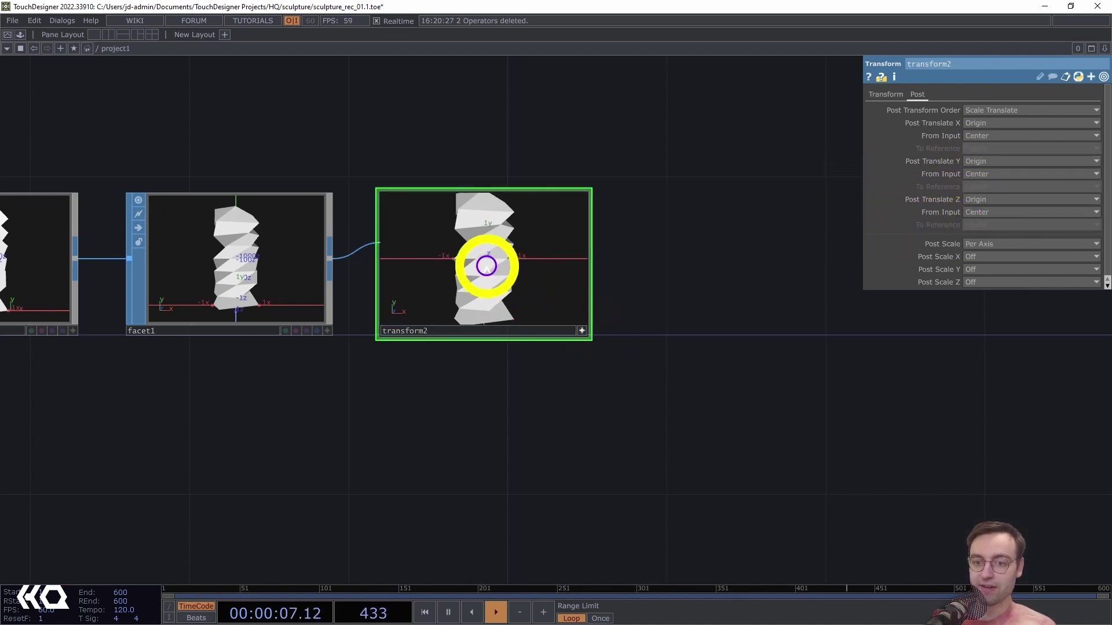
left_click_drag(486, 266, 512, 272)
left_click(582, 331)
left_click(582, 331)
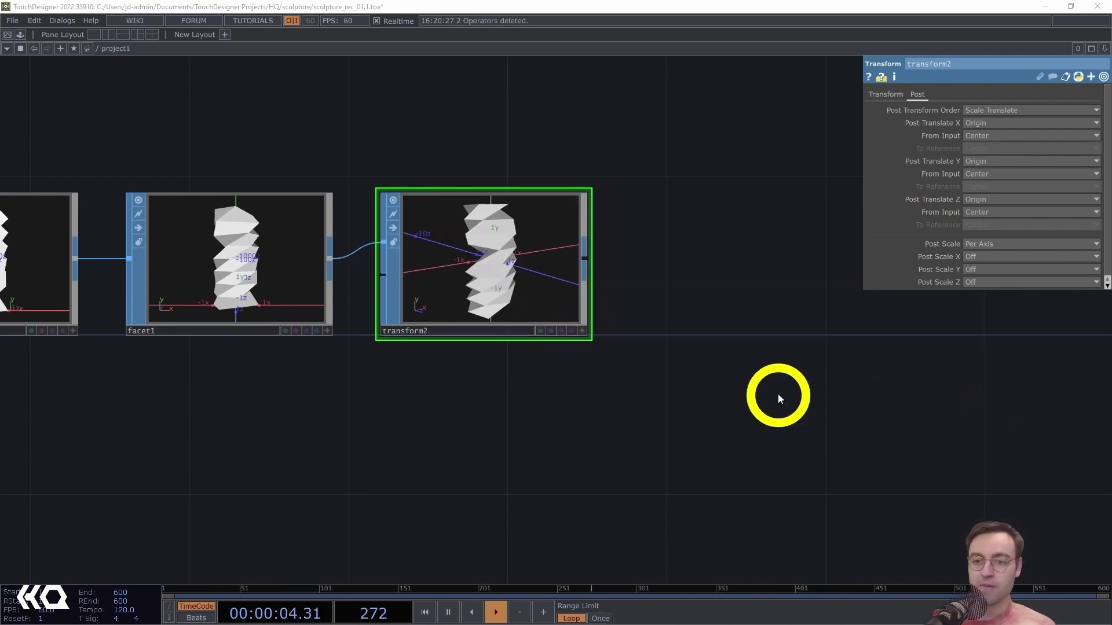
Add a Texture SOP connected to the output of transform2 and place it in line with the chain.
left_click_drag(658, 329, 569, 320)
left_click_drag(556, 274, 422, 248)
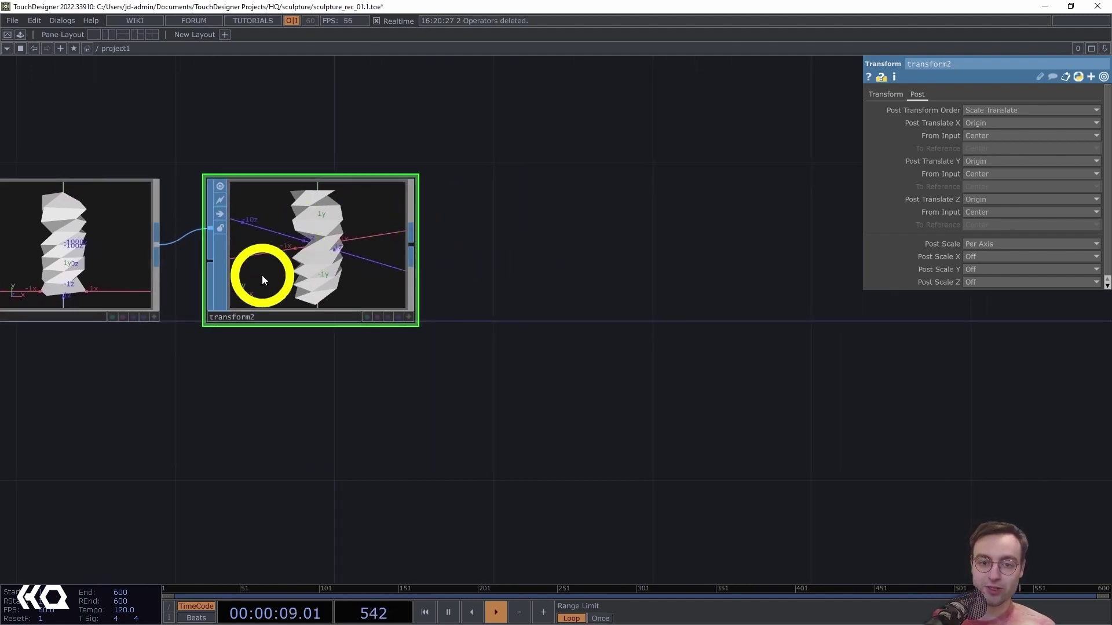
right_click(412, 240)
type("te")
left_click(452, 298)
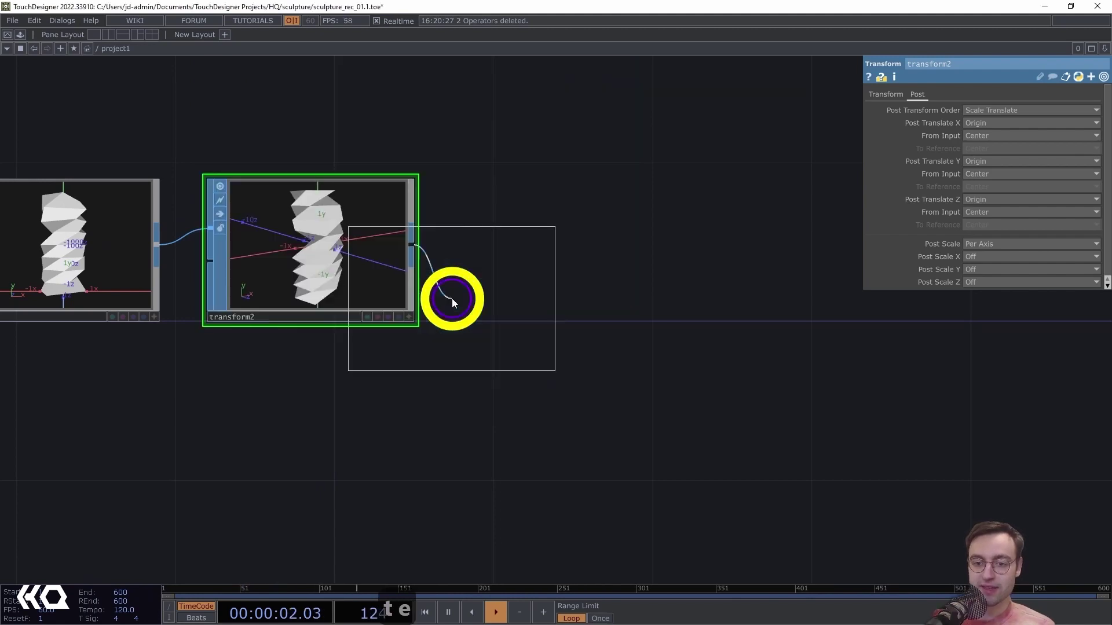
left_click(554, 256)
left_click_drag(553, 256, 613, 272)
middle_click_drag(599, 385, 581, 382)
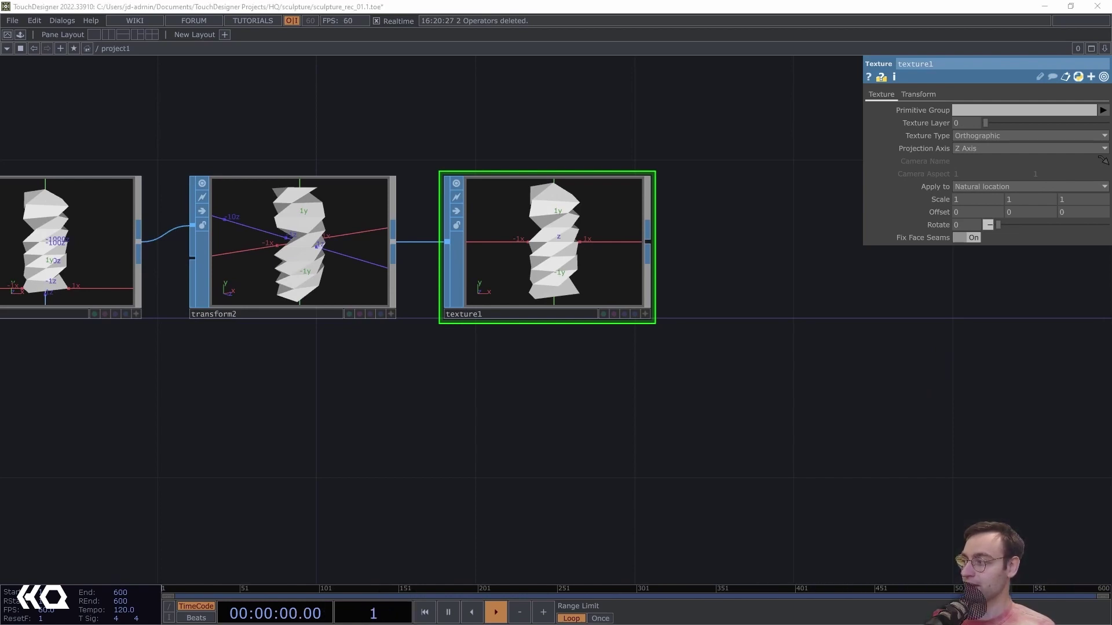
Add an Attribute Create SOP after texture1 and enable Compute Normals and Compute Tangents.
left_click_drag(708, 431, 547, 431)
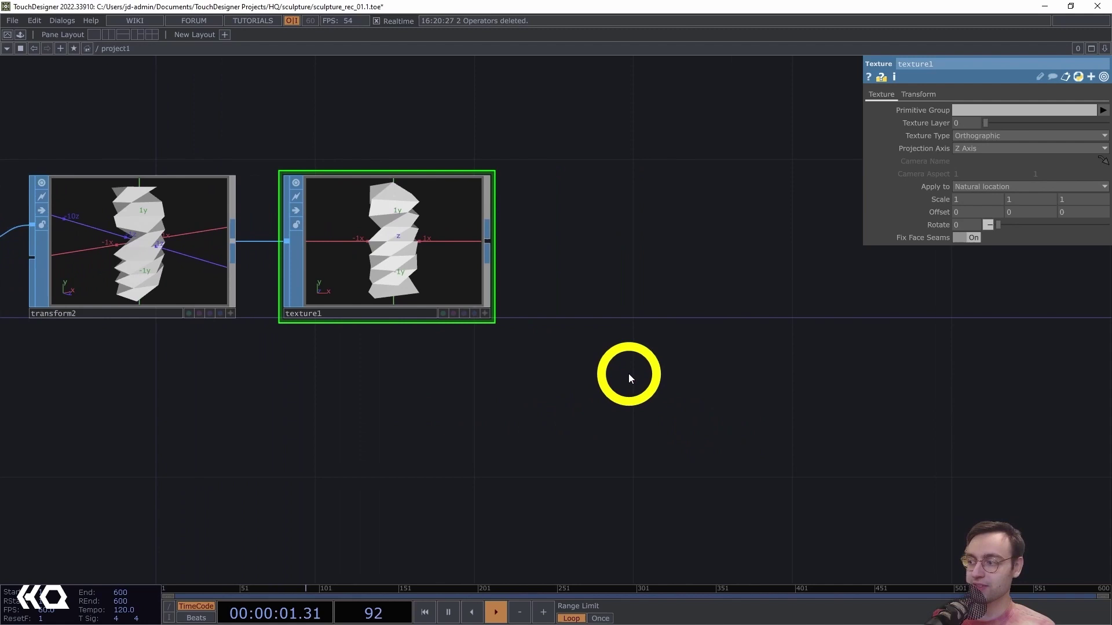
right_click(490, 237)
type("att")
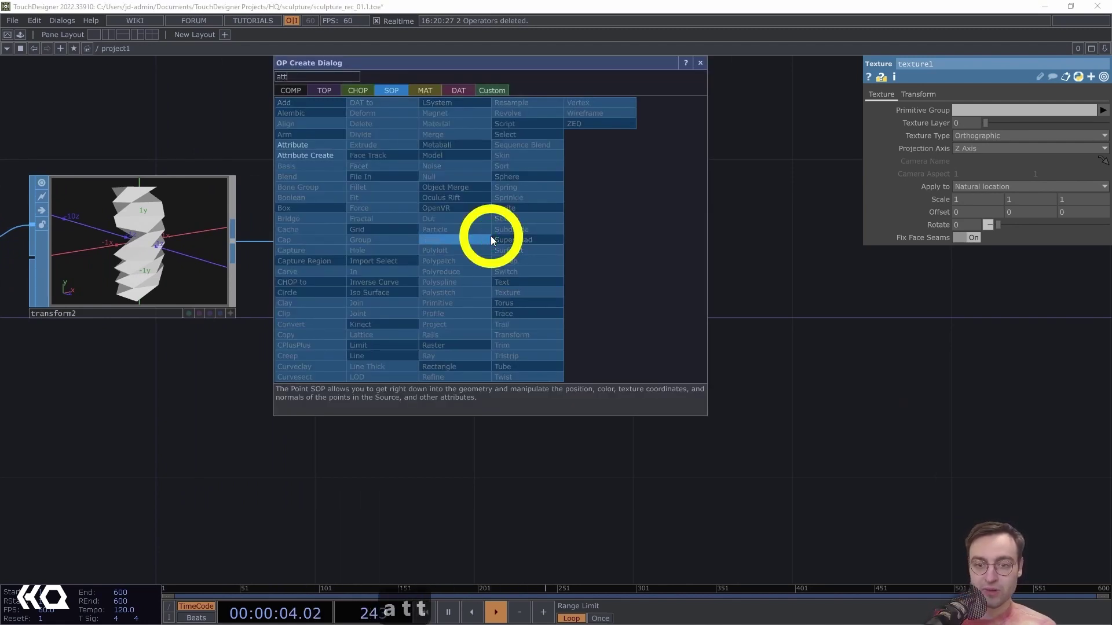
left_click(298, 154)
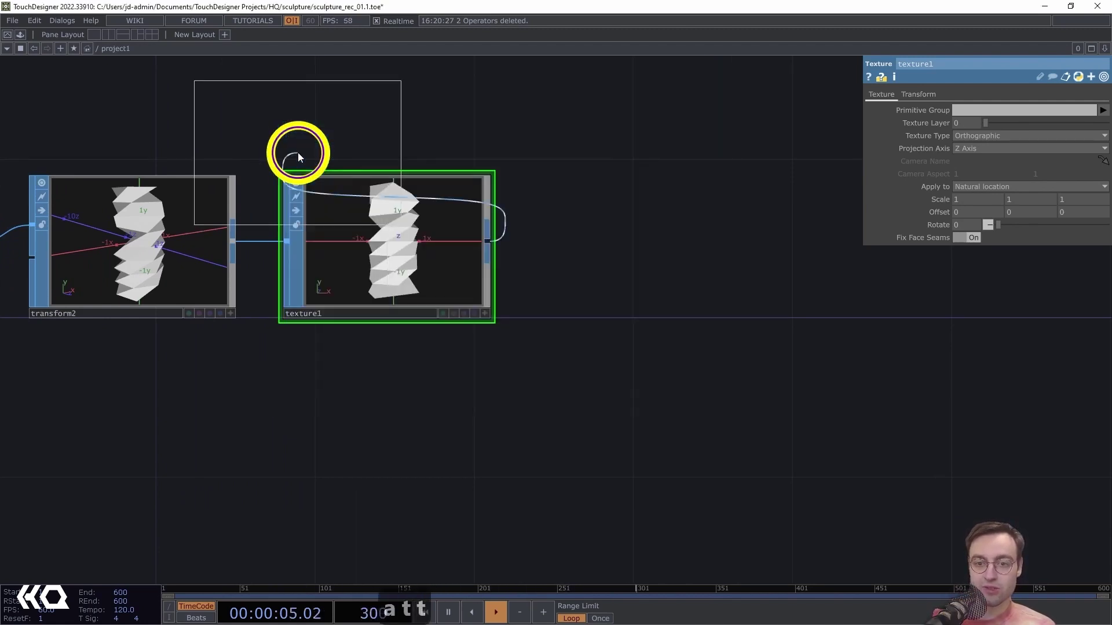
left_click(636, 248)
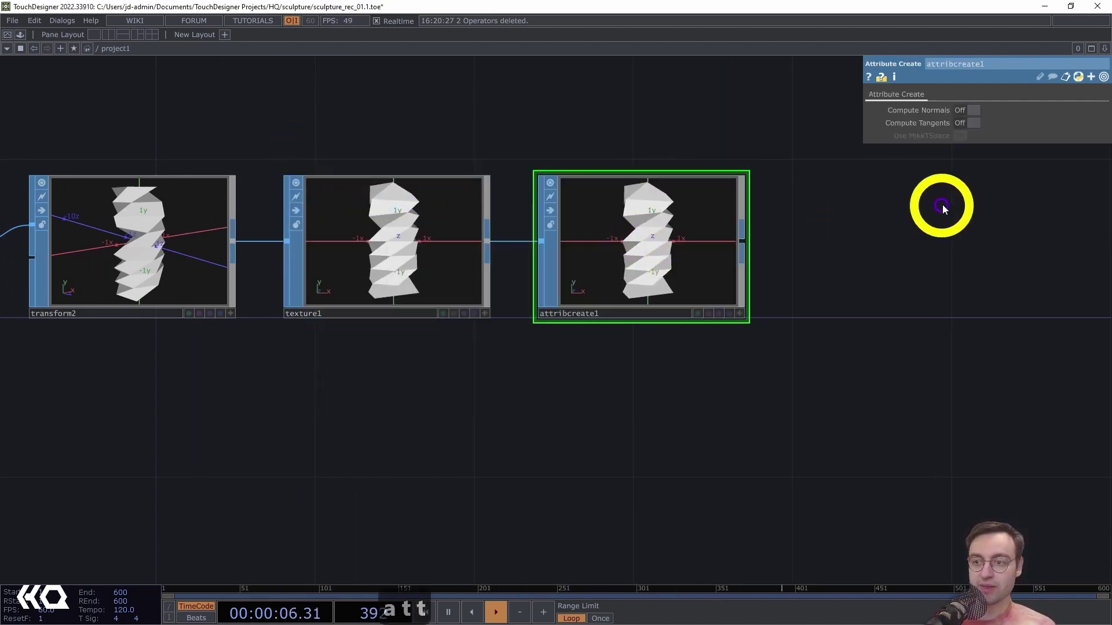
left_click(967, 123)
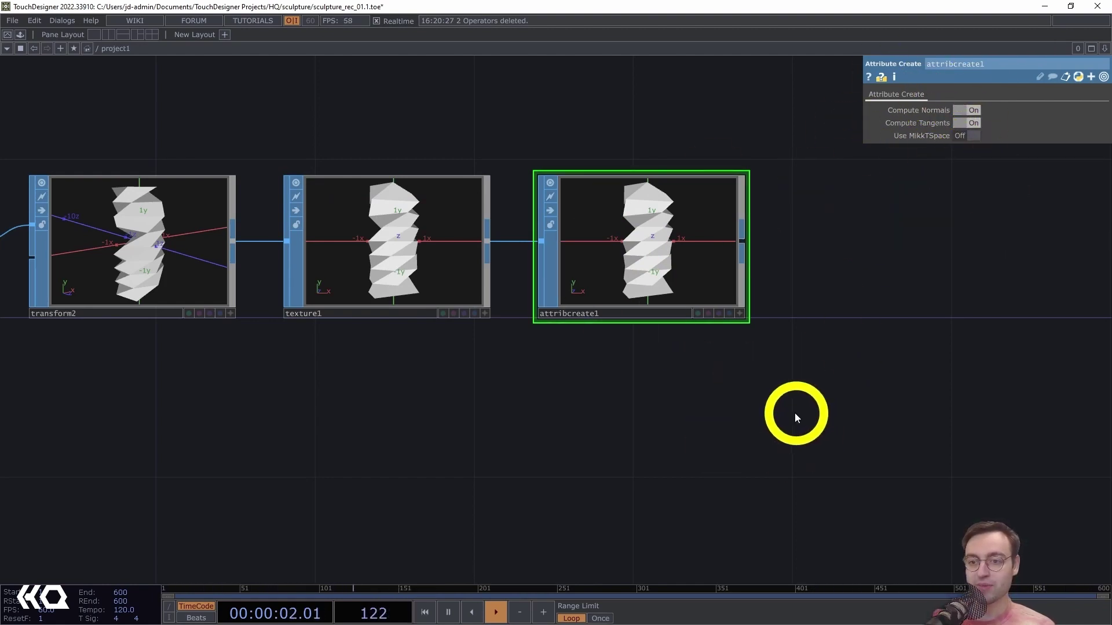
Add a Null SOP connected to the output of attribcreate1 to end the SOP chain.
left_click_drag(770, 409, 693, 425)
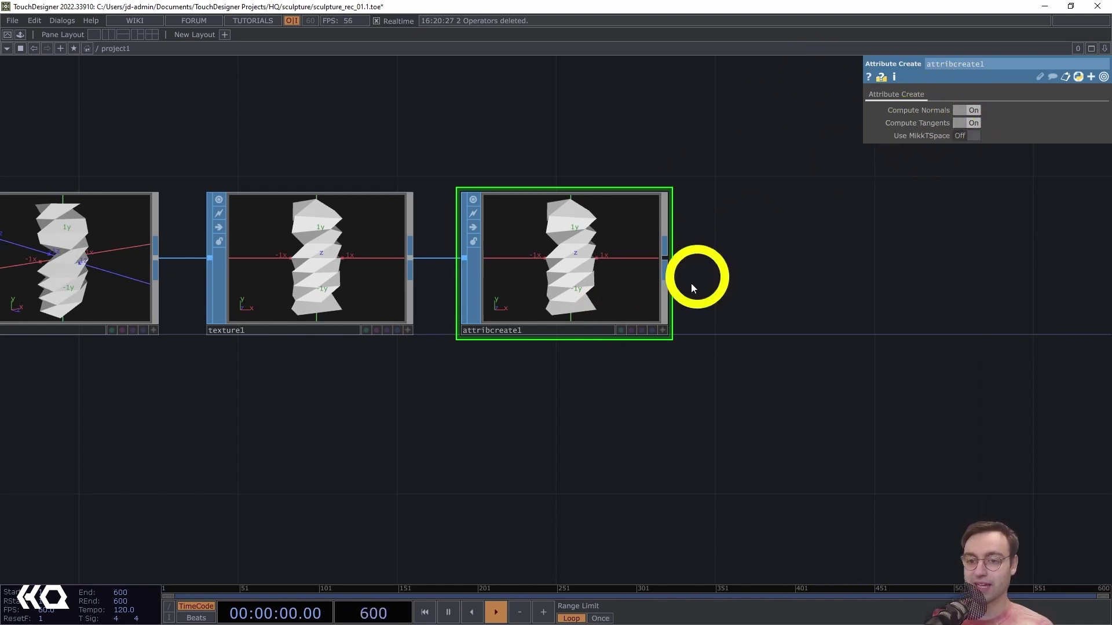
left_click_drag(809, 374, 686, 381)
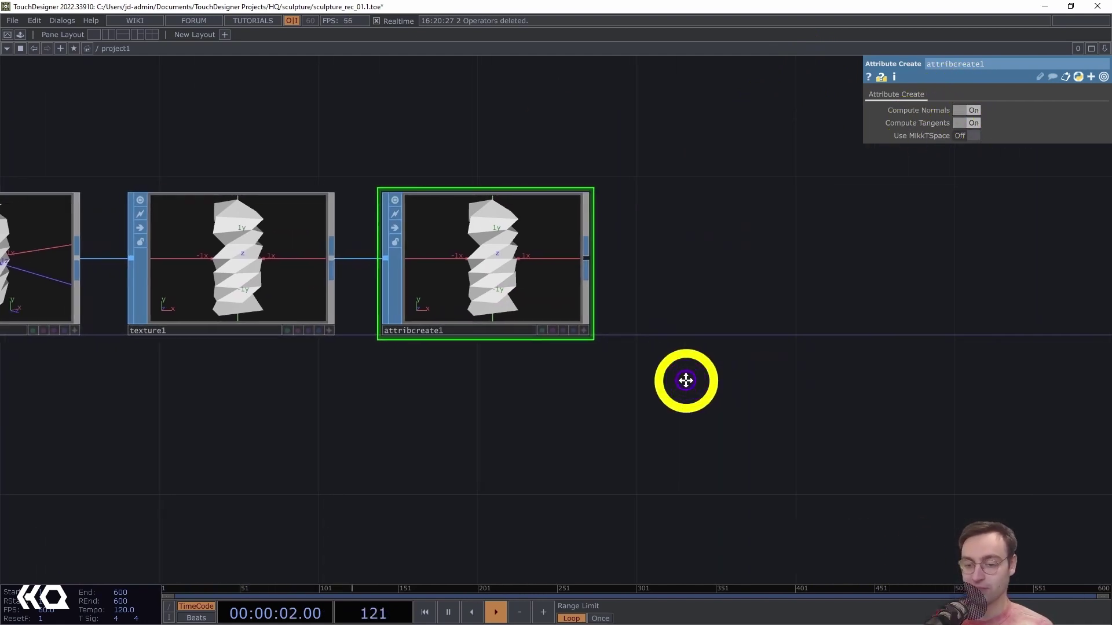
key("alt+n")
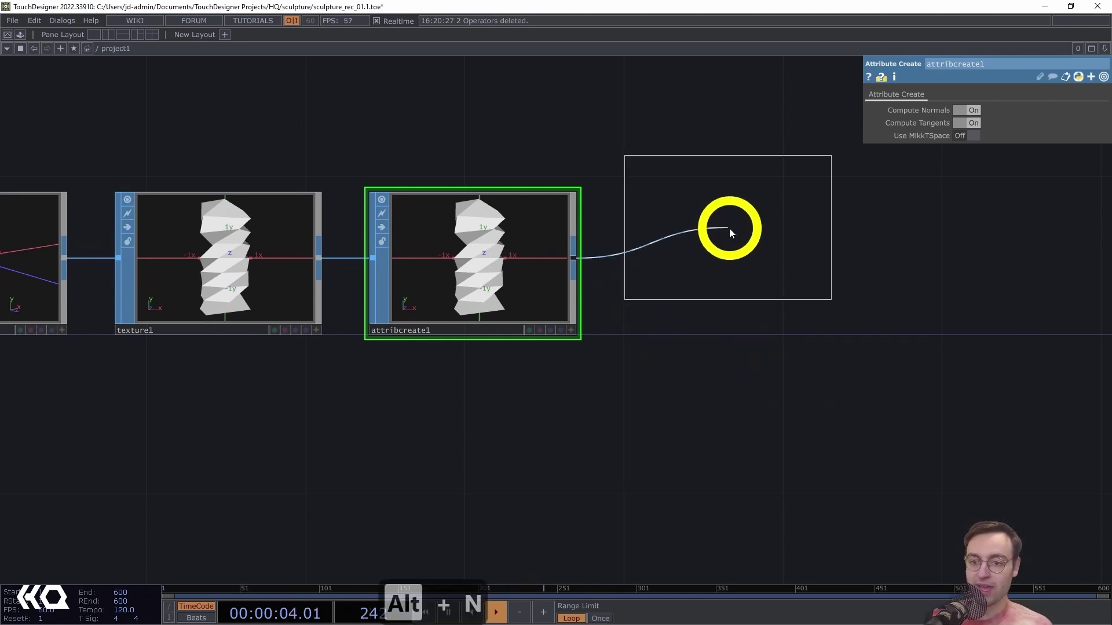
left_click(728, 258)
scroll(799, 462, "down", 5)
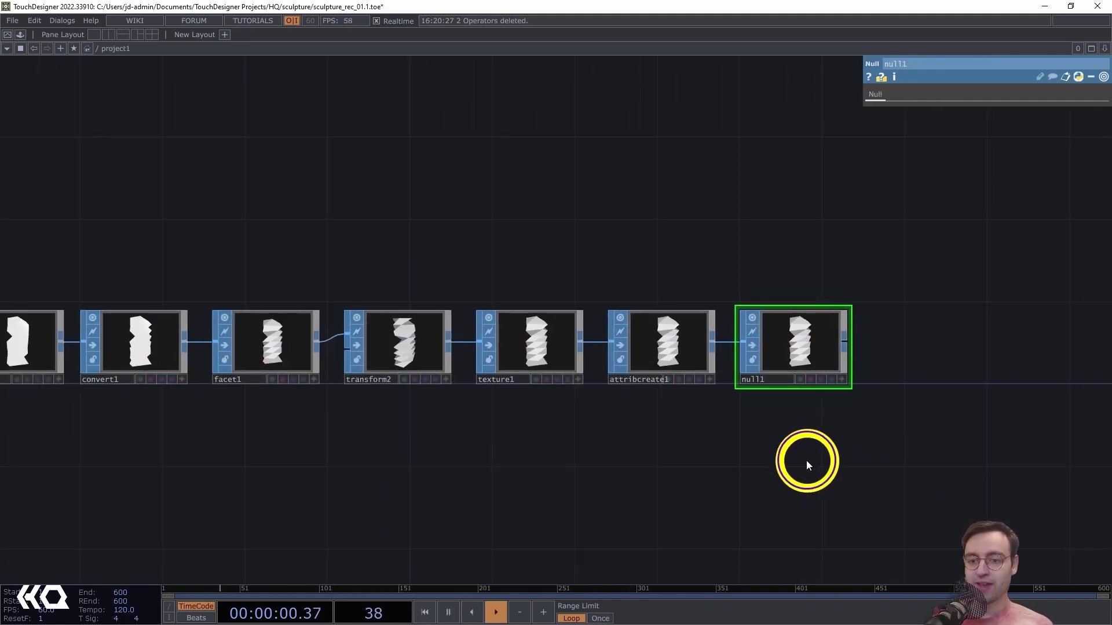
Add a Geometry COMP connected to the output of null1 and place it in line with the chain.
scroll(871, 431, "down", 1)
left_click_drag(870, 434, 895, 430)
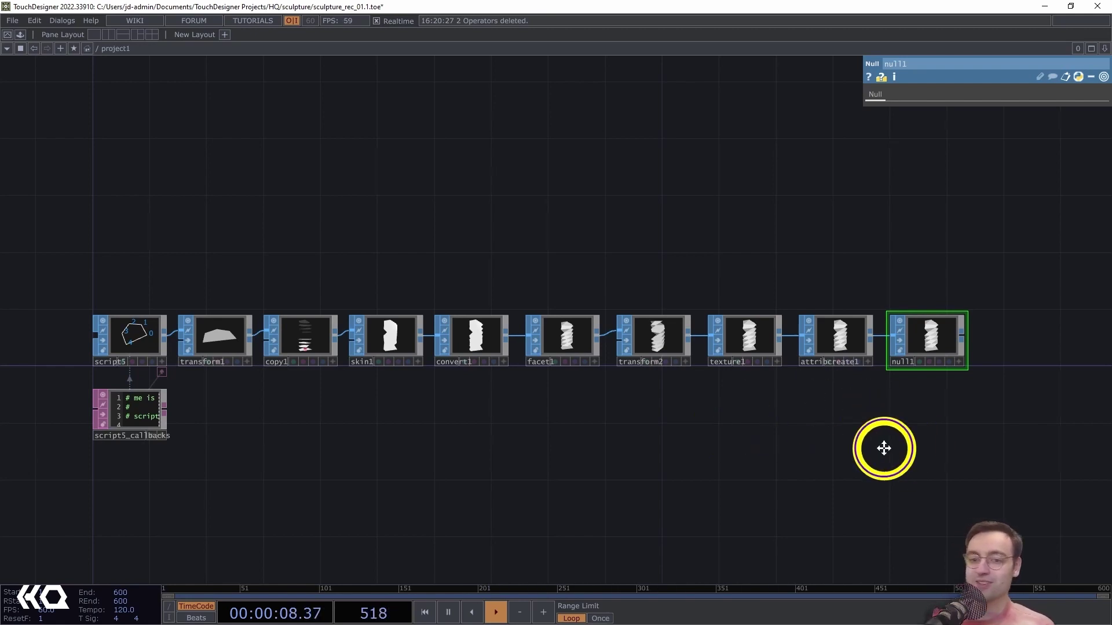
left_click_drag(883, 447, 744, 452)
left_click_drag(545, 418, 562, 414)
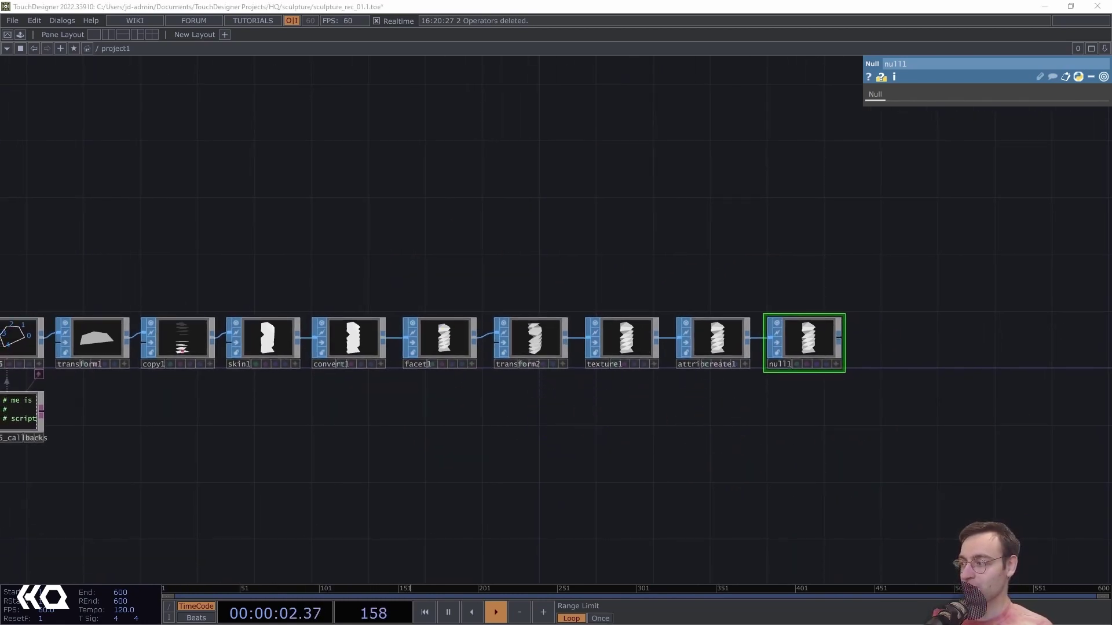
left_click_drag(811, 508, 729, 479)
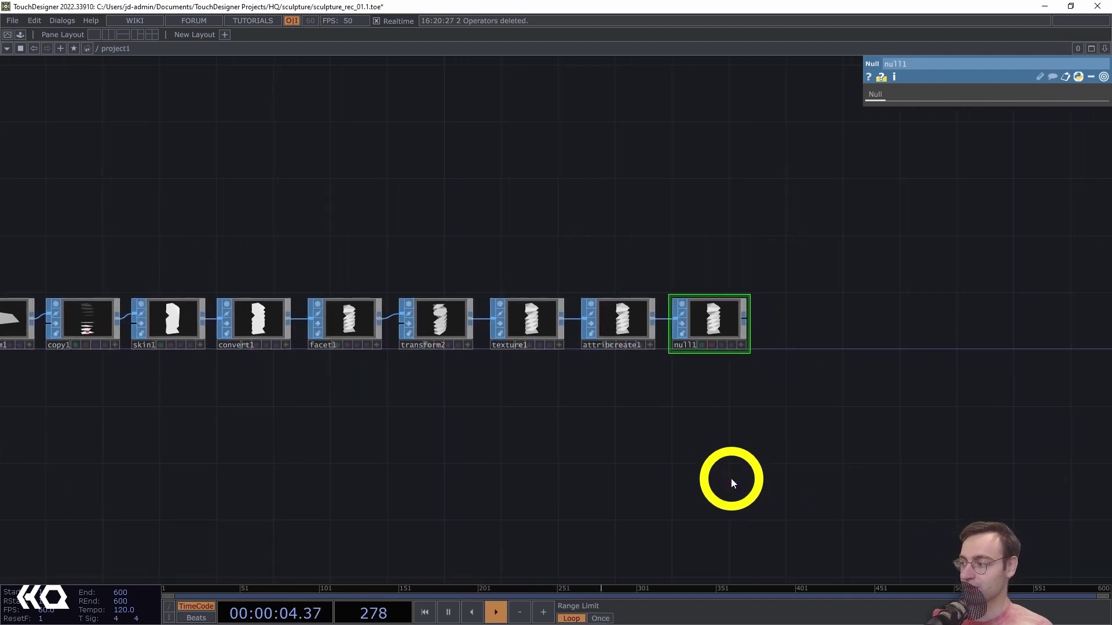
scroll(777, 353, "up", 4)
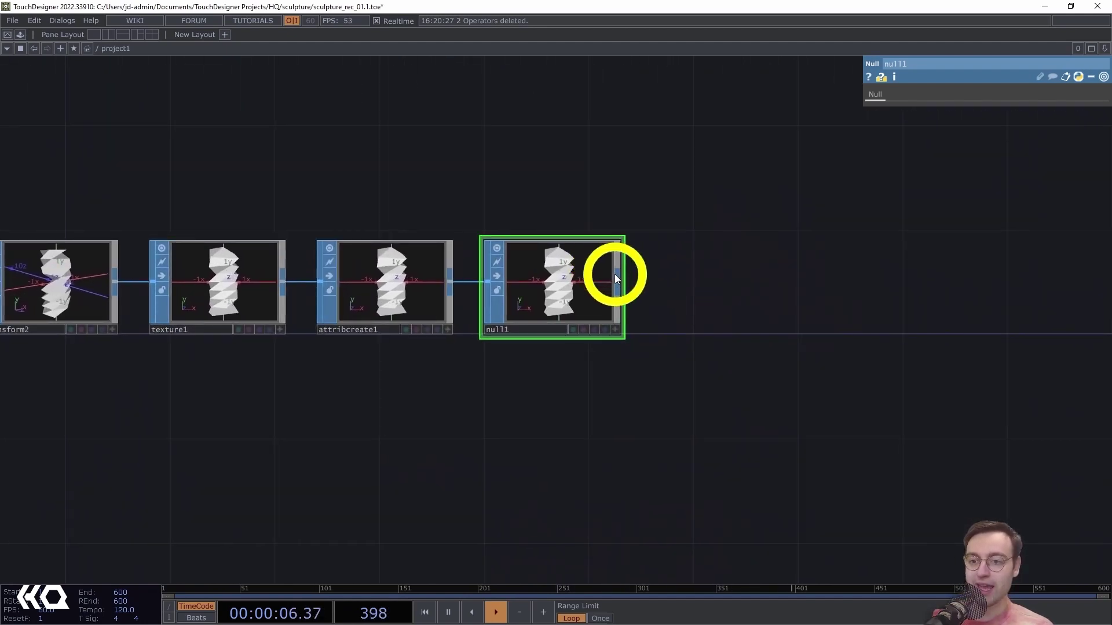
left_click(616, 281)
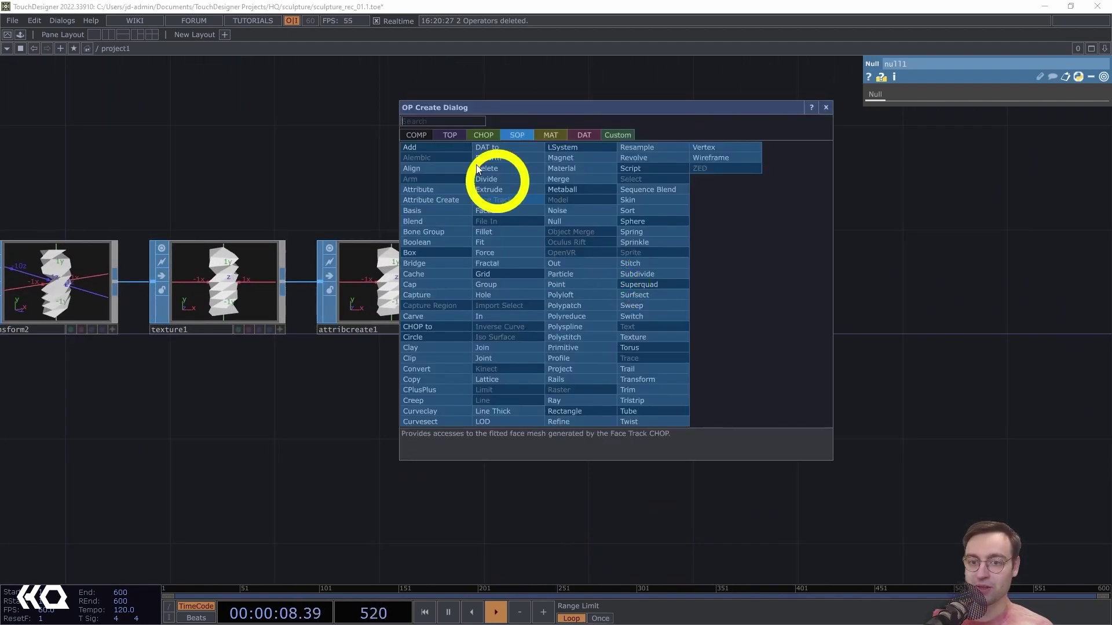
left_click(416, 135)
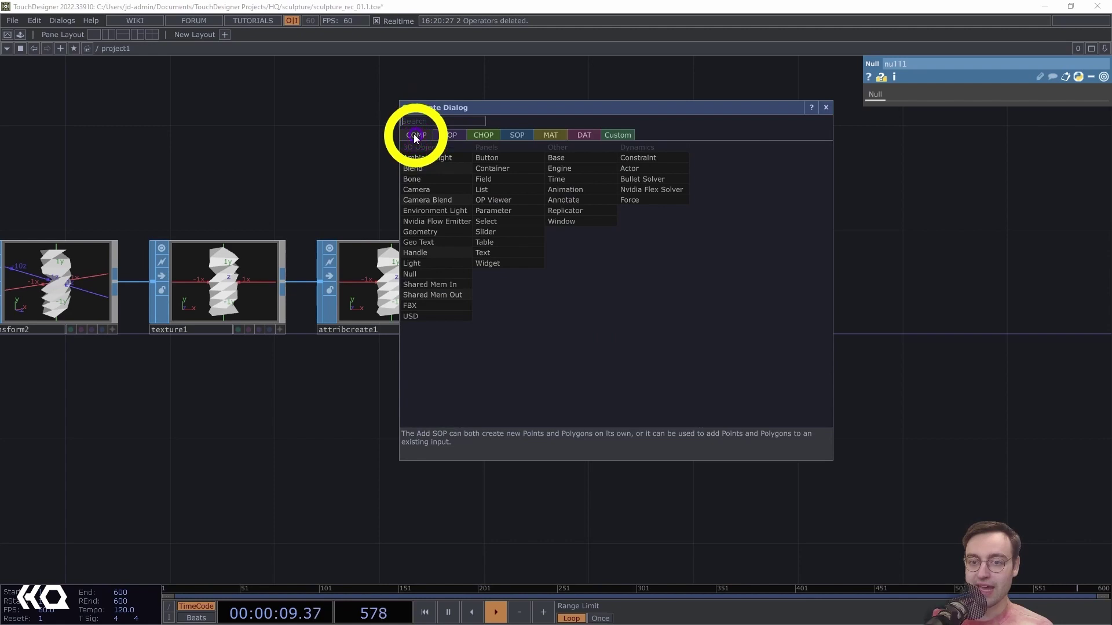
left_click(421, 232)
left_click(734, 284)
left_click_drag(753, 399, 515, 403)
left_click_drag(511, 311, 554, 309)
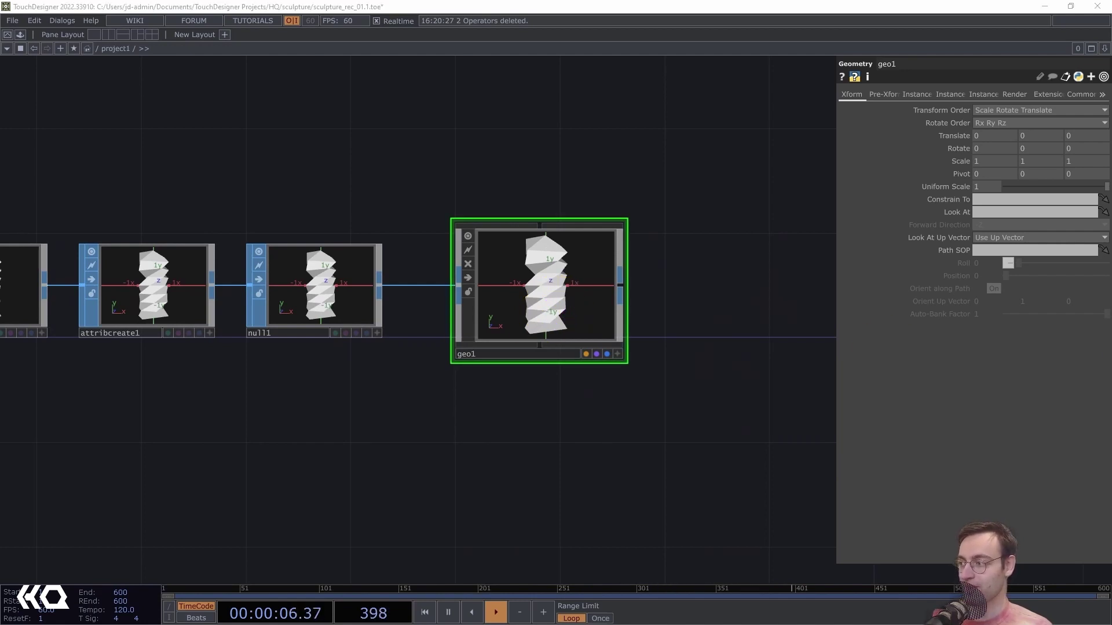
Add a PBR material to the network and place it just above geo1.
scroll(611, 465, "down", 2)
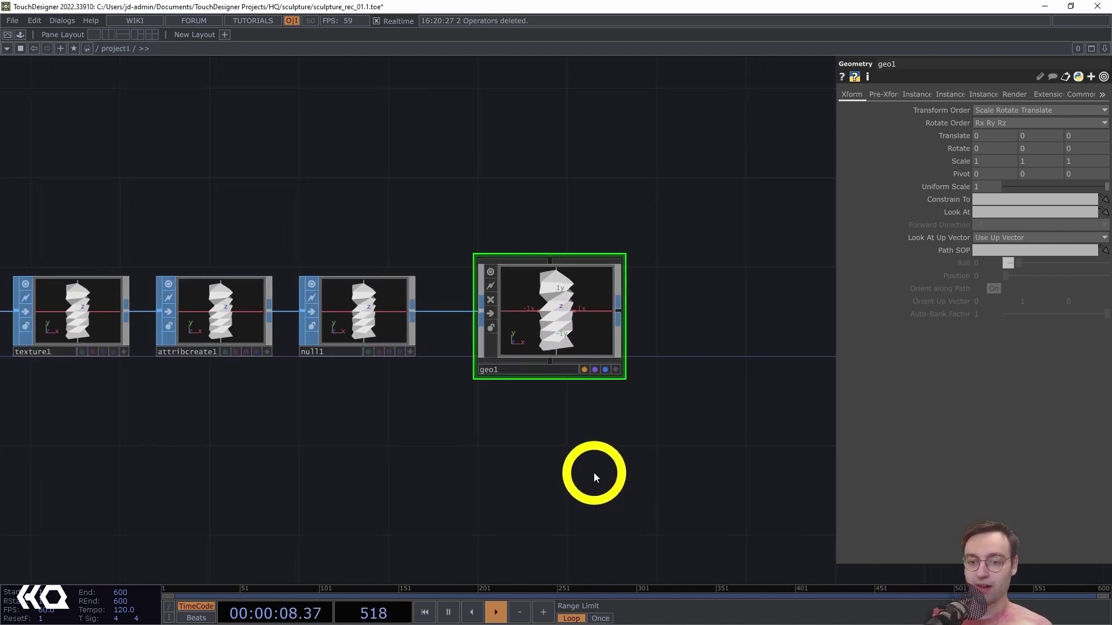
left_click_drag(572, 468, 478, 439)
scroll(544, 424, "down", 2)
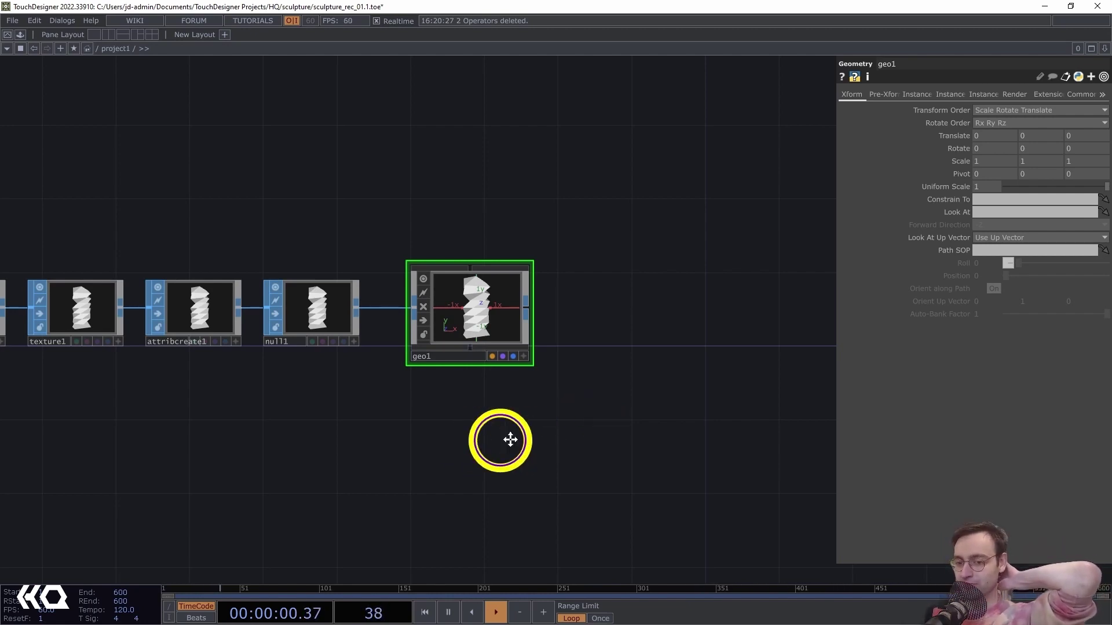
left_click_drag(470, 439, 561, 433)
key("Tab")
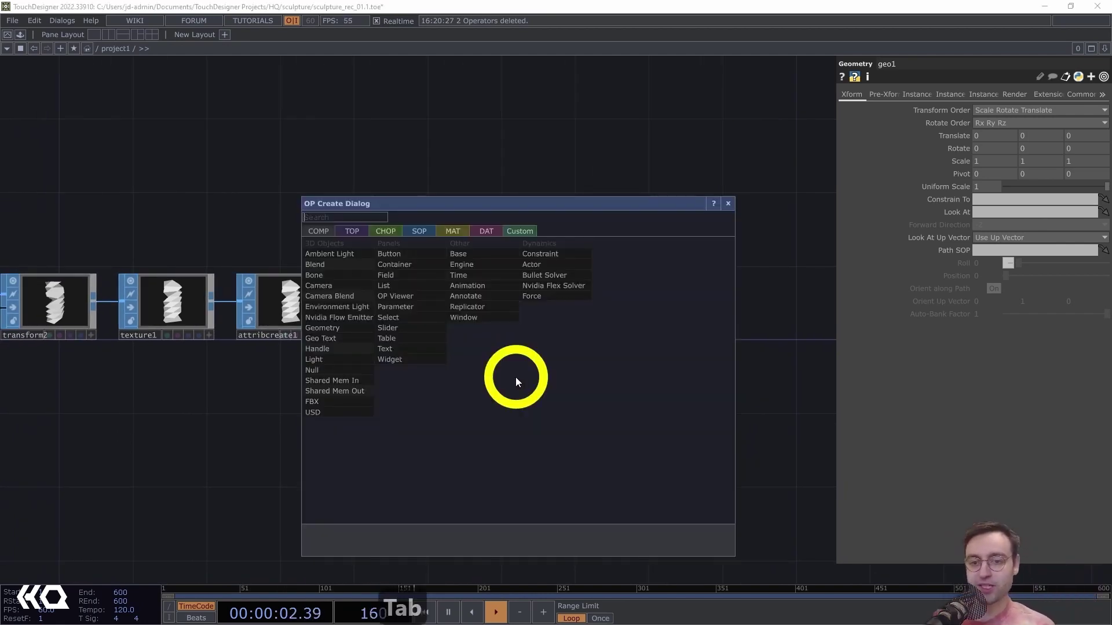
left_click(451, 231)
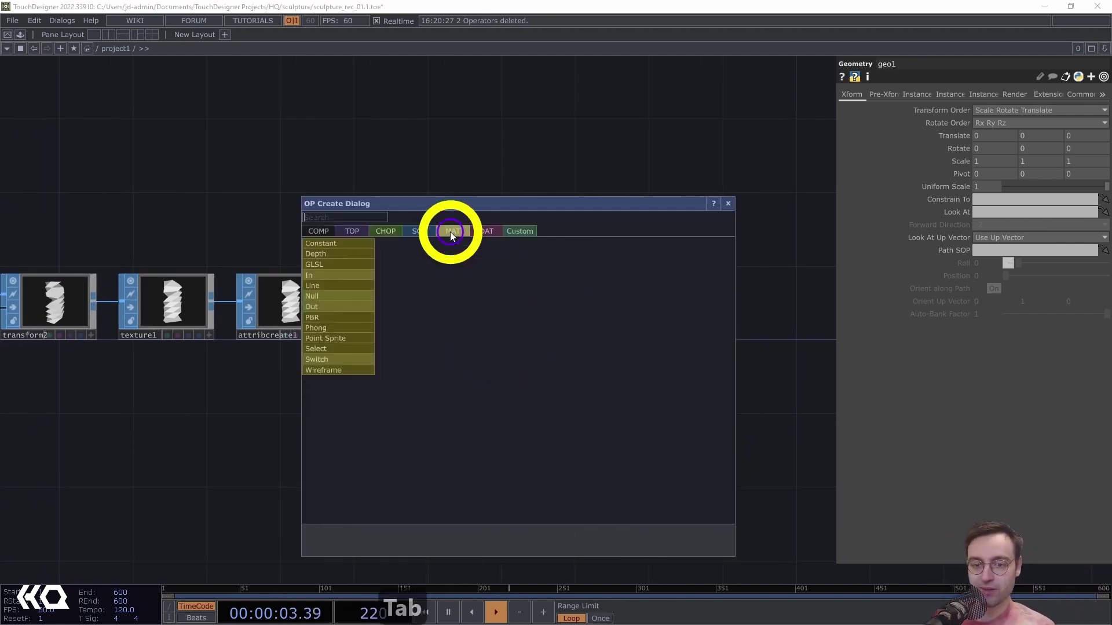
left_click(318, 316)
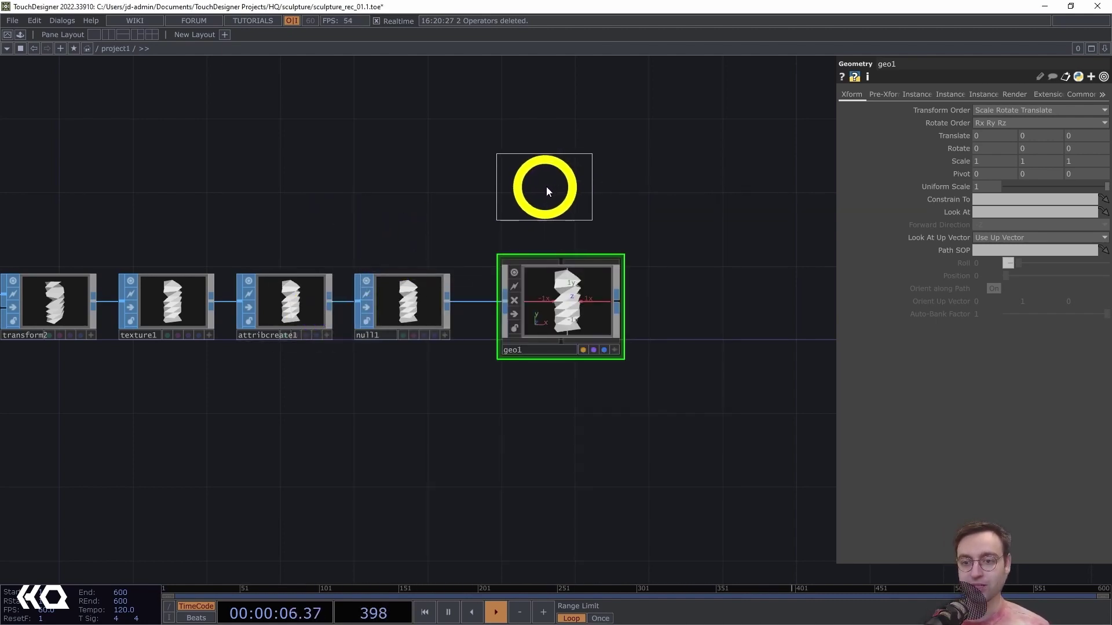
left_click(558, 186)
left_click_drag(558, 187, 566, 202)
left_click_drag(349, 182, 215, 163)
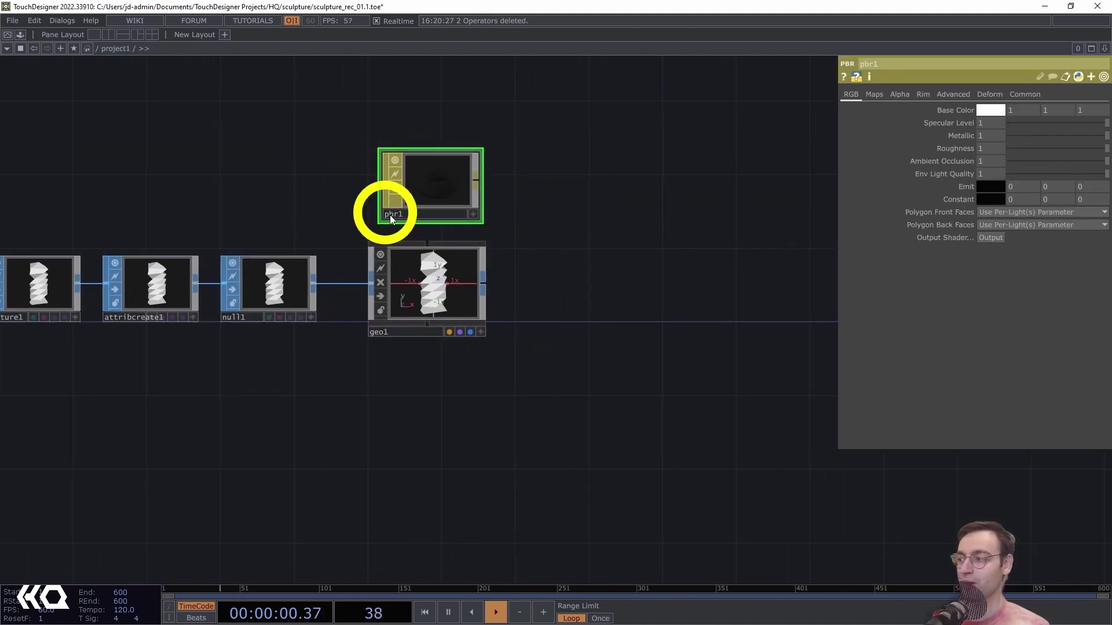
Assign pbr1 to geo1 as its Material parameter.
left_click_drag(481, 176, 380, 268)
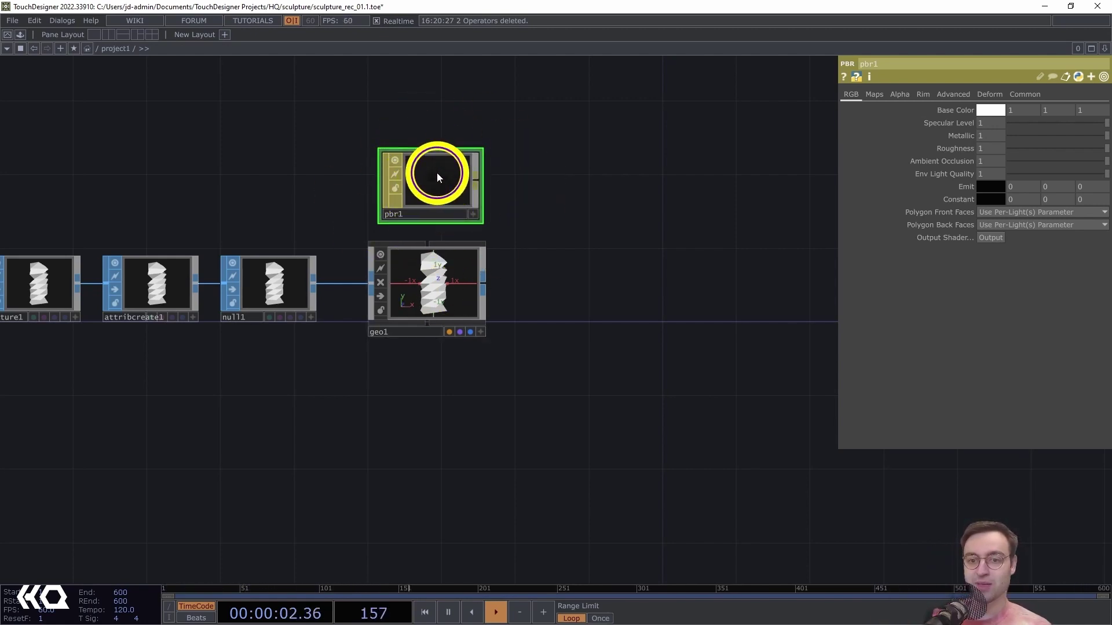
left_click_drag(437, 173, 432, 271)
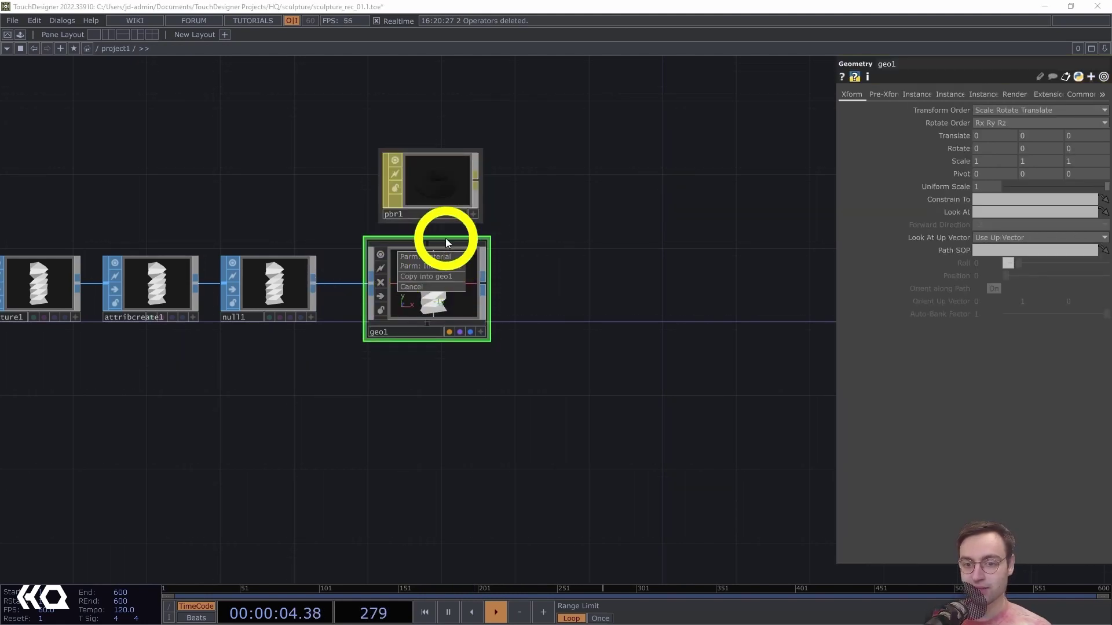
left_click(434, 258)
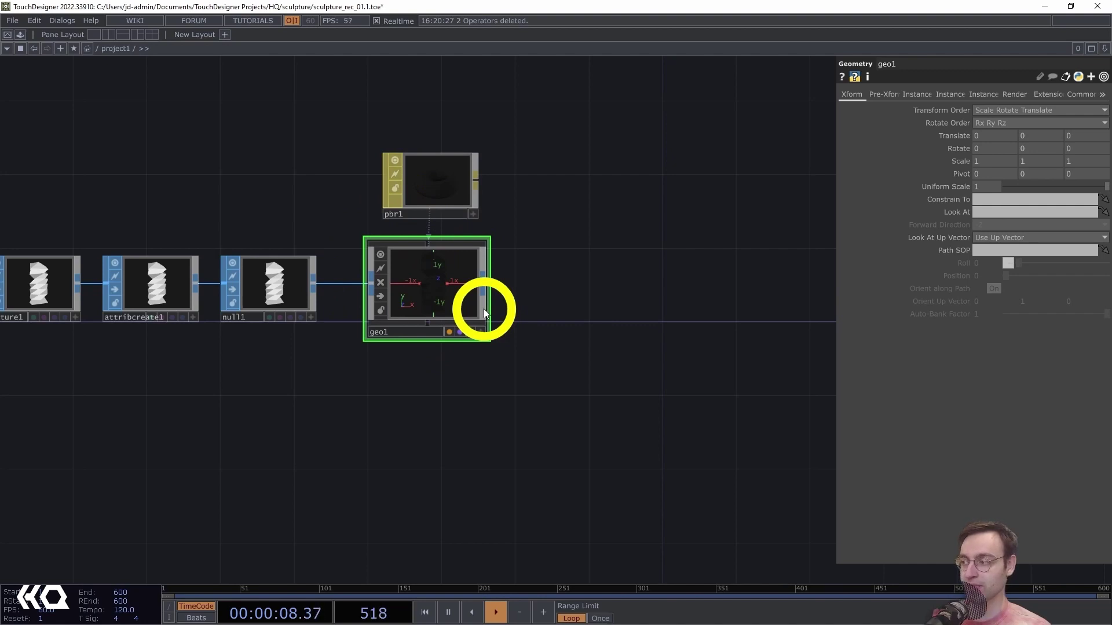
Add a Substance TOP and place it beside pbr1, above null1.
left_click_drag(582, 291, 696, 298)
left_click_drag(377, 201, 376, 216)
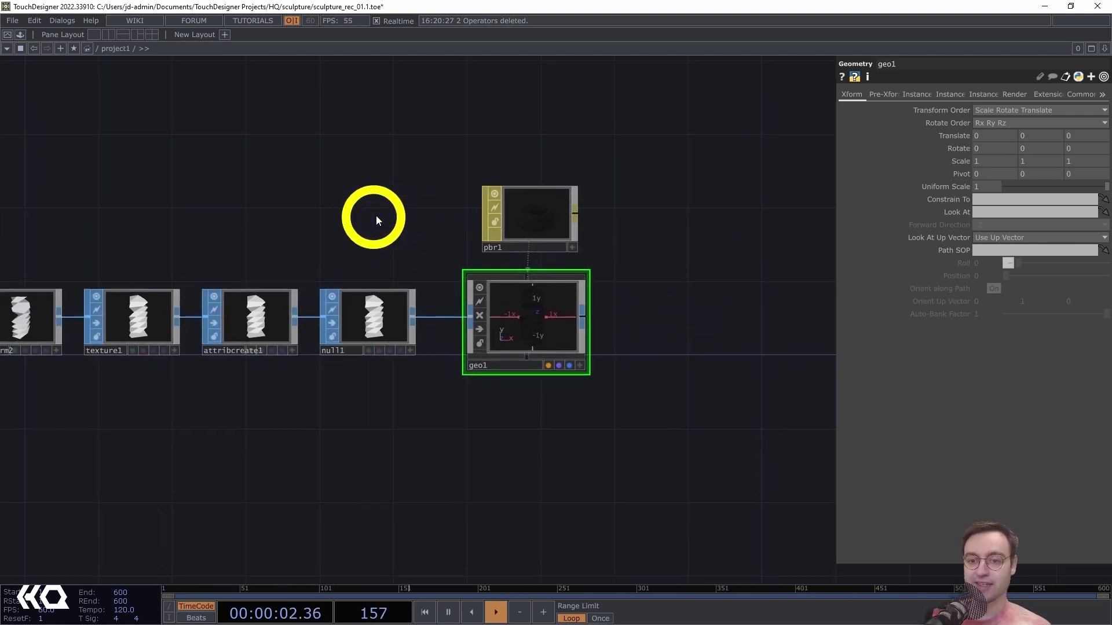
double_click(359, 202)
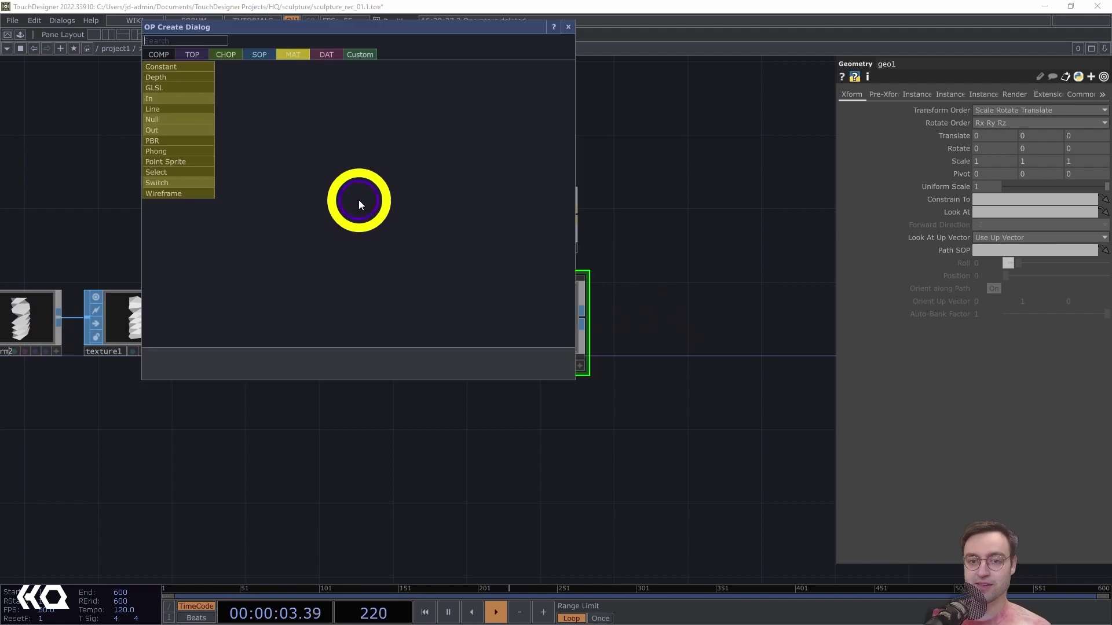
left_click(200, 56)
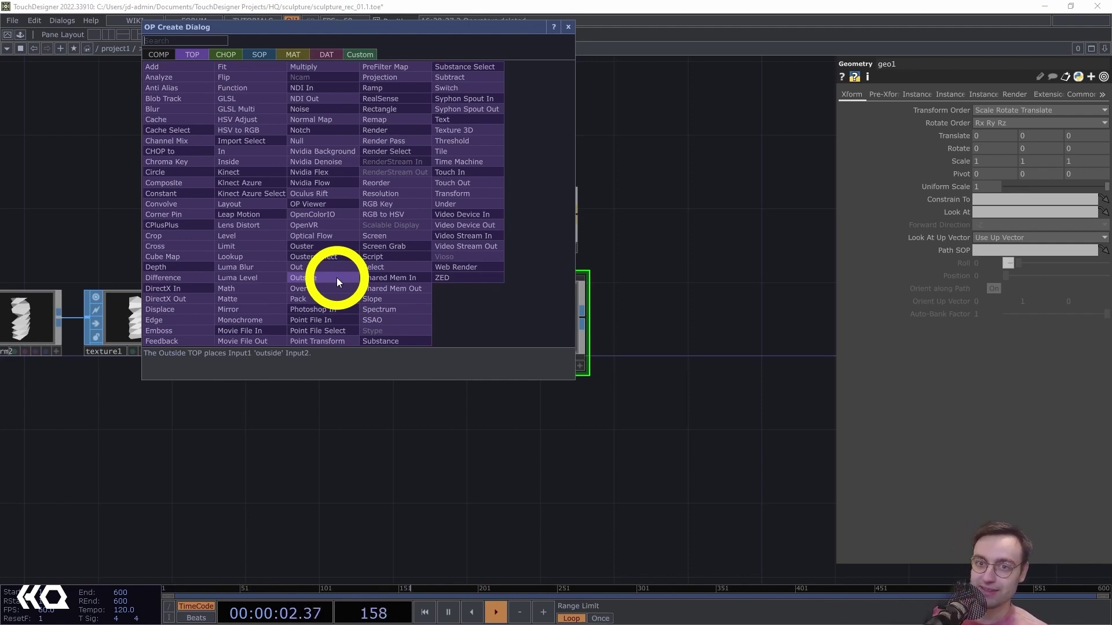
type("sub")
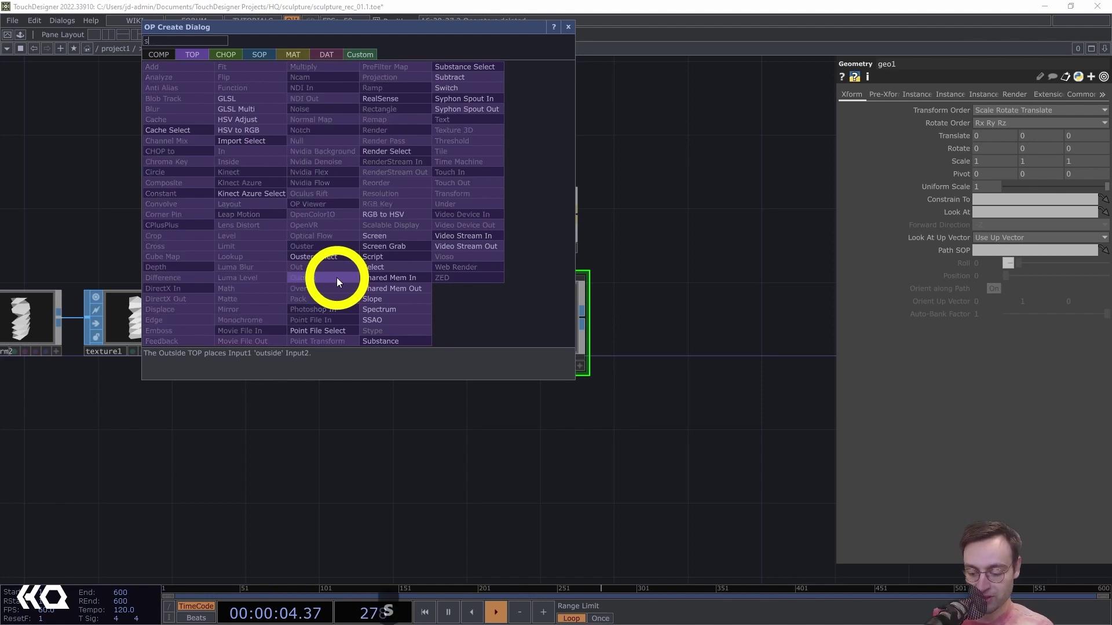
left_click(375, 339)
left_click(391, 220)
left_click_drag(573, 193, 342, 224)
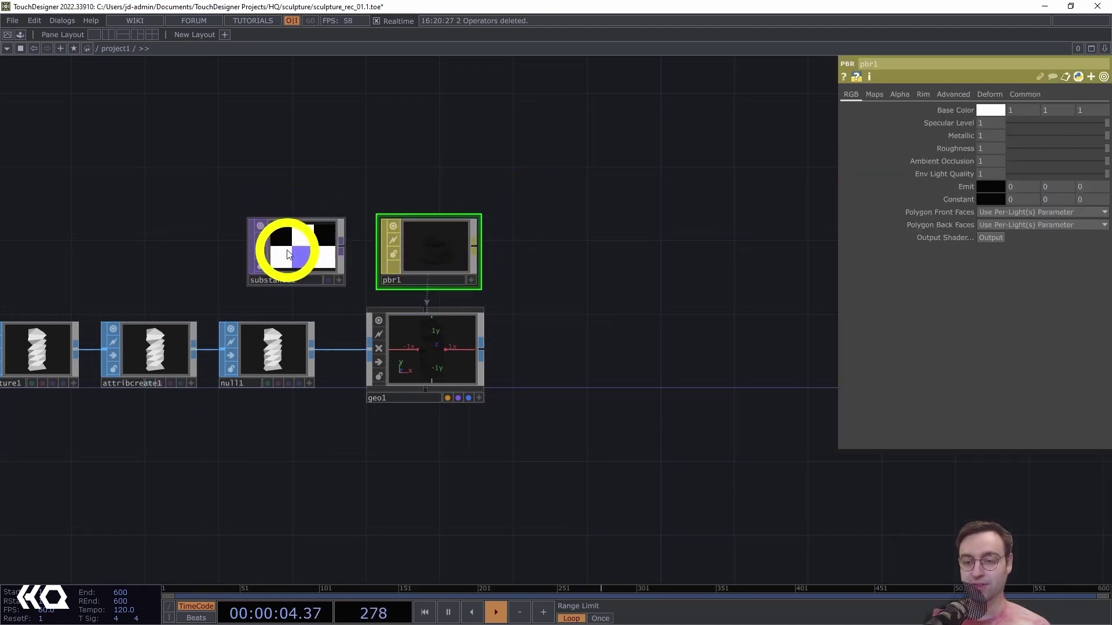
Assign substance1 to the Substance TOP parameter of pbr1 and check the material on geo1.
left_click_drag(278, 260, 446, 248)
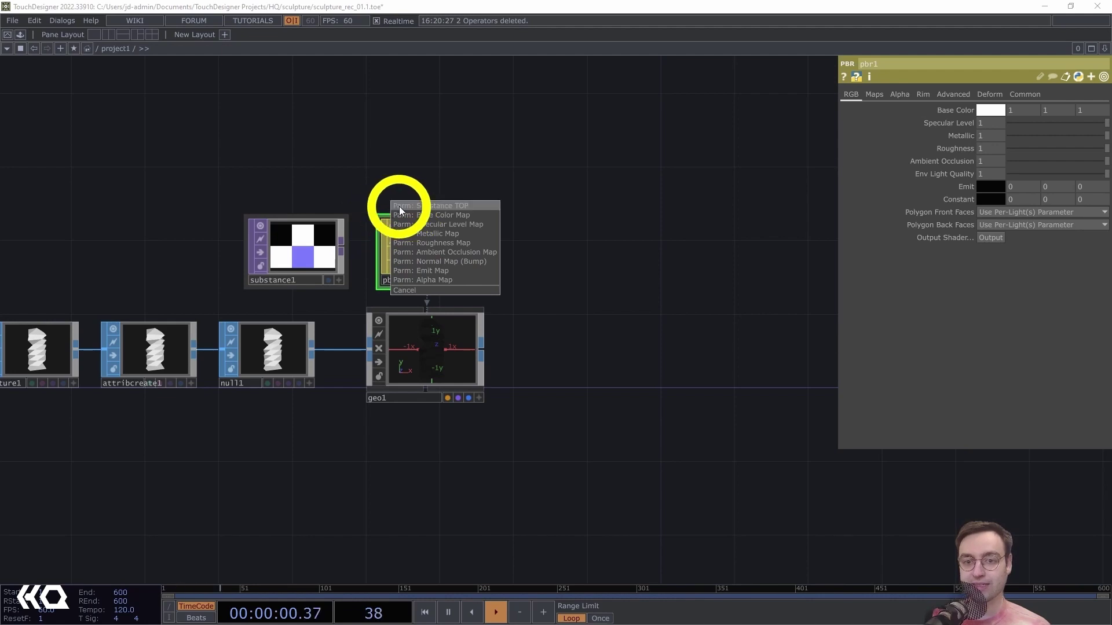
left_click(461, 204)
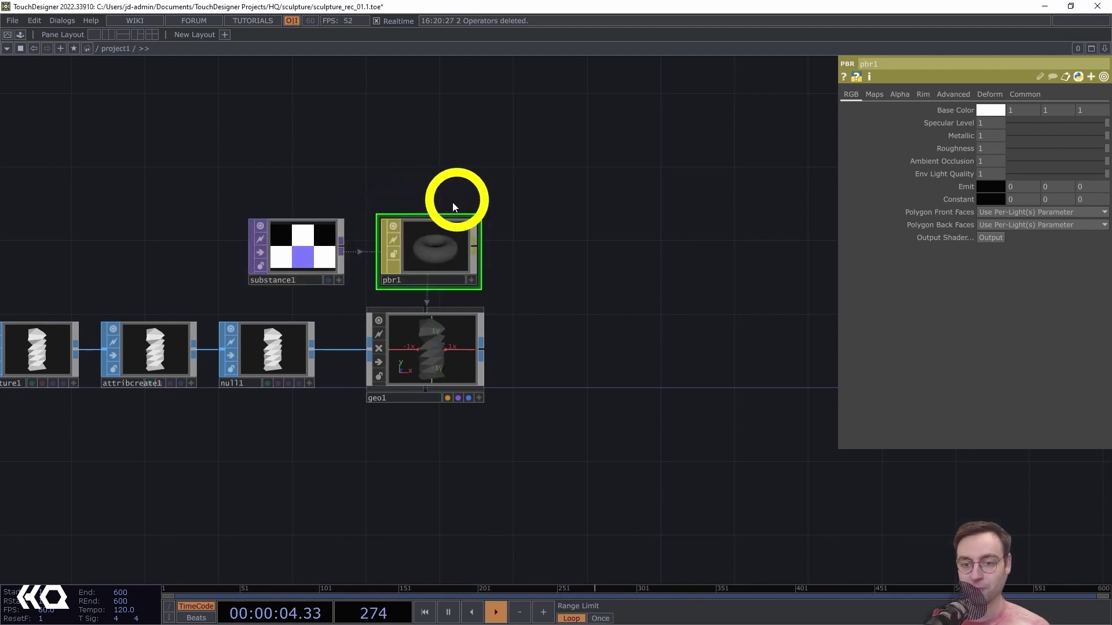
scroll(586, 362, "up", 5)
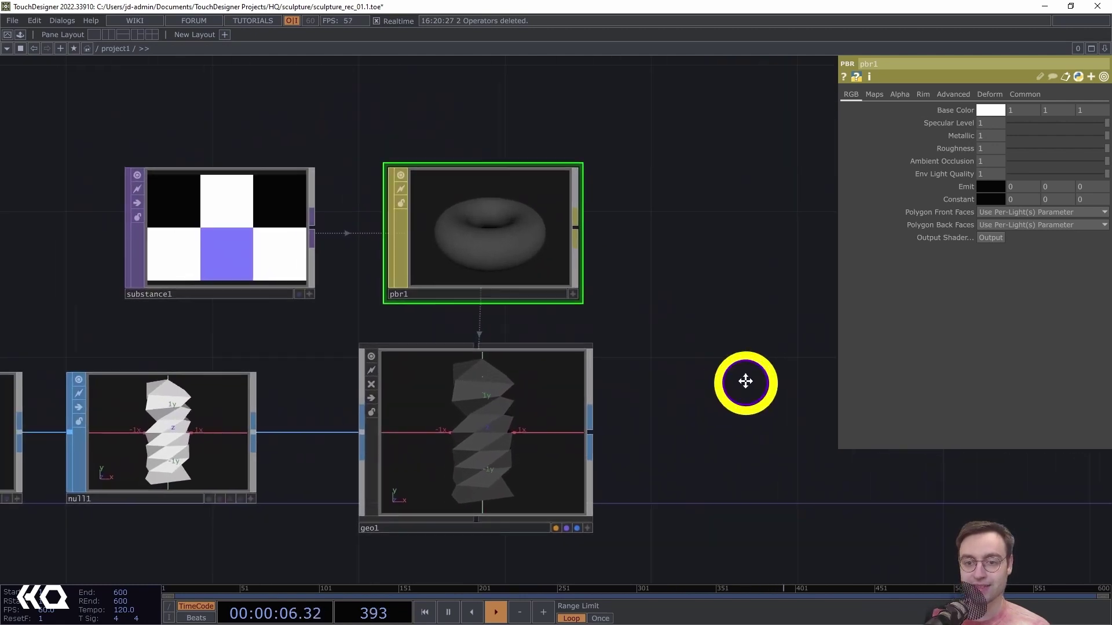
left_click_drag(536, 198, 537, 224)
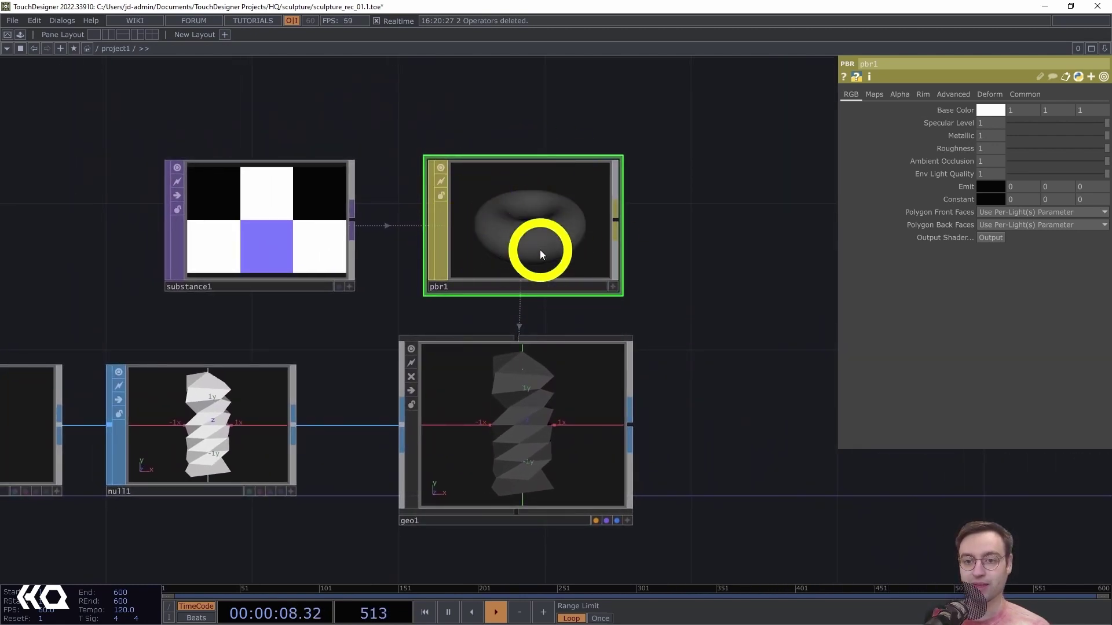
left_click_drag(718, 238, 688, 224)
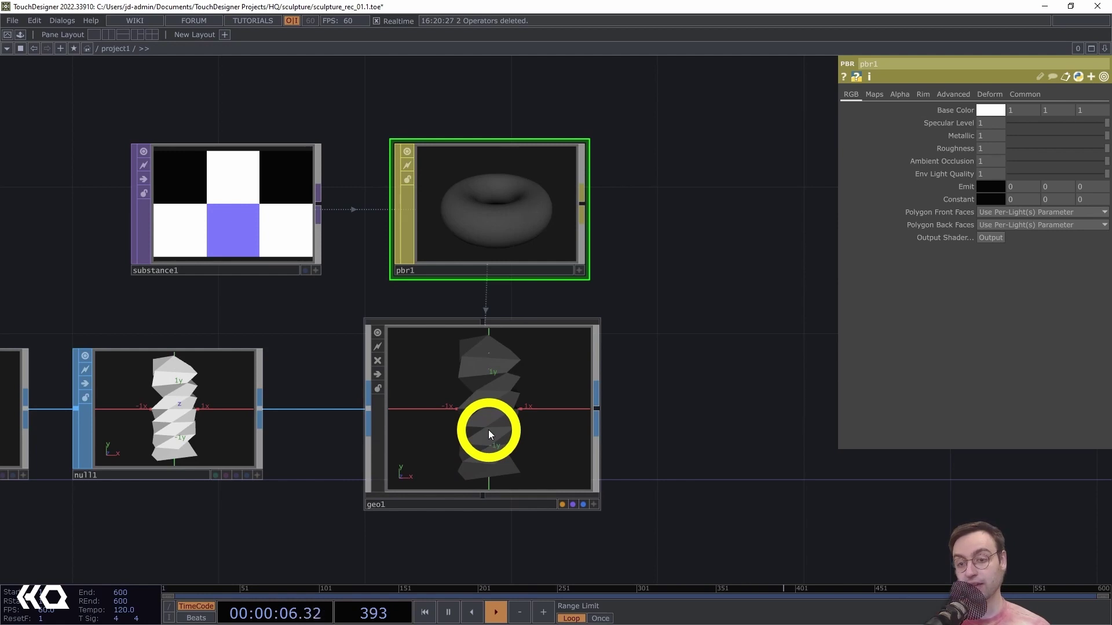
Widen the parameter view of substance1 and set its Graph to Metal.
left_click(263, 182)
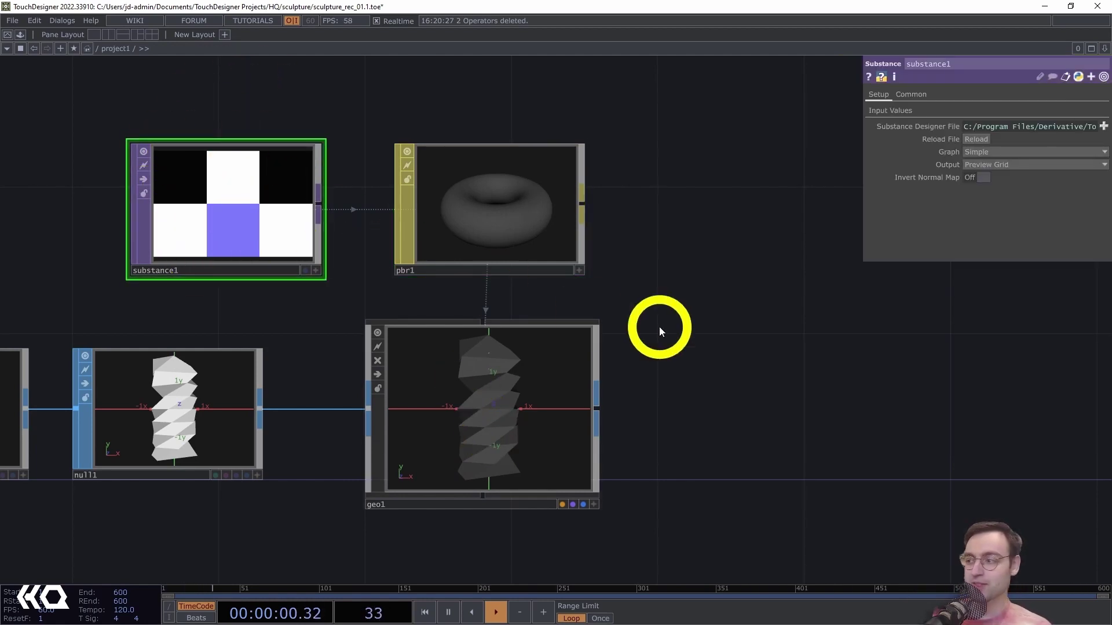
left_click(861, 316)
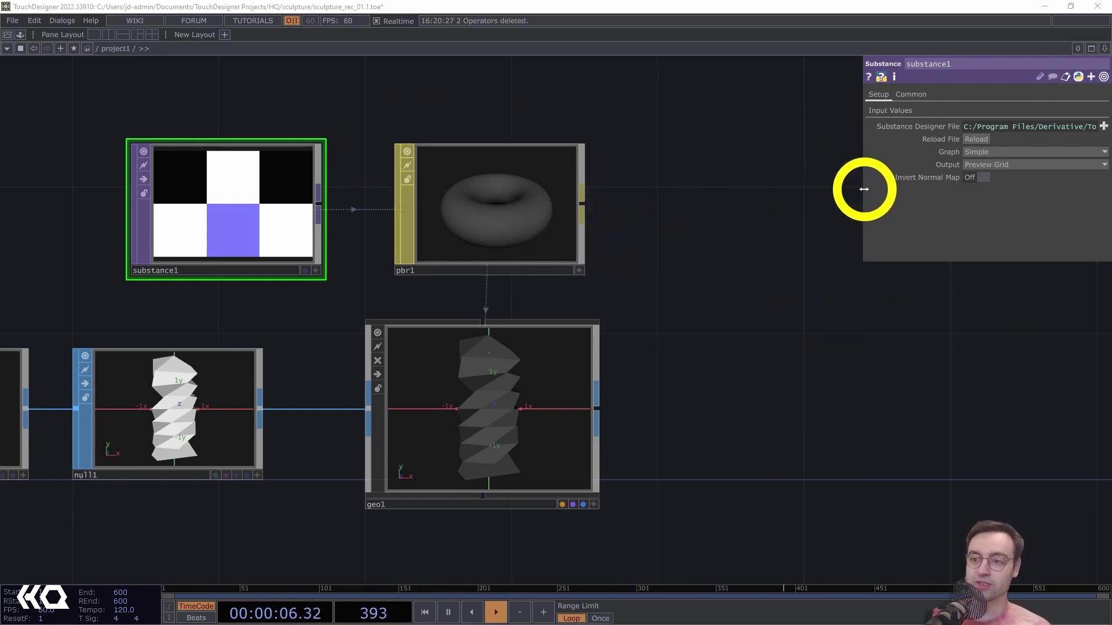
left_click_drag(864, 188, 629, 197)
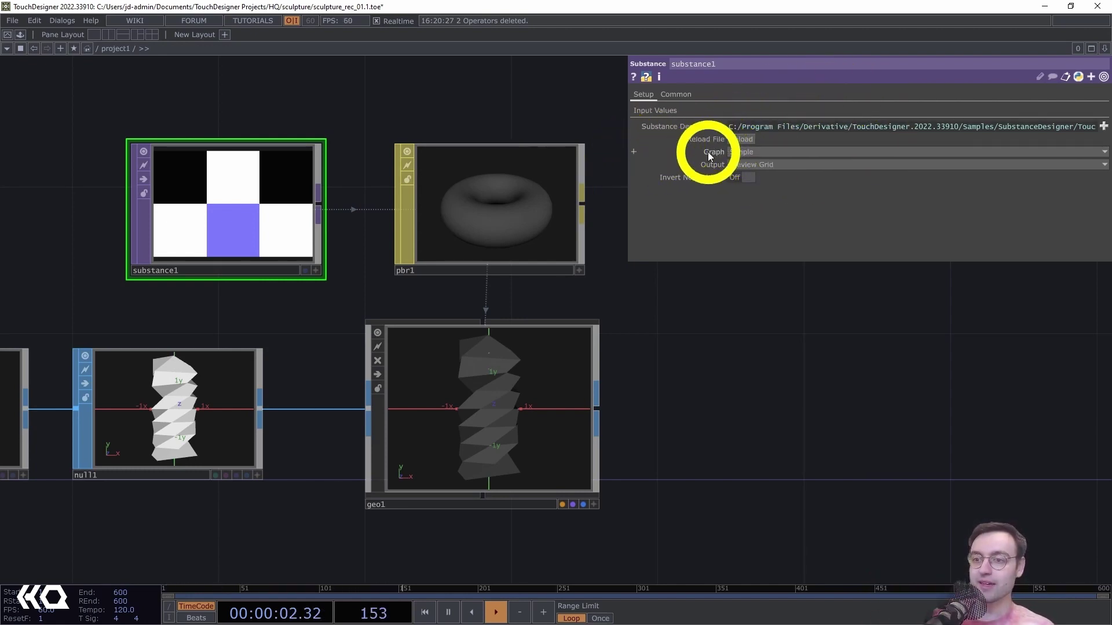
left_click(766, 148)
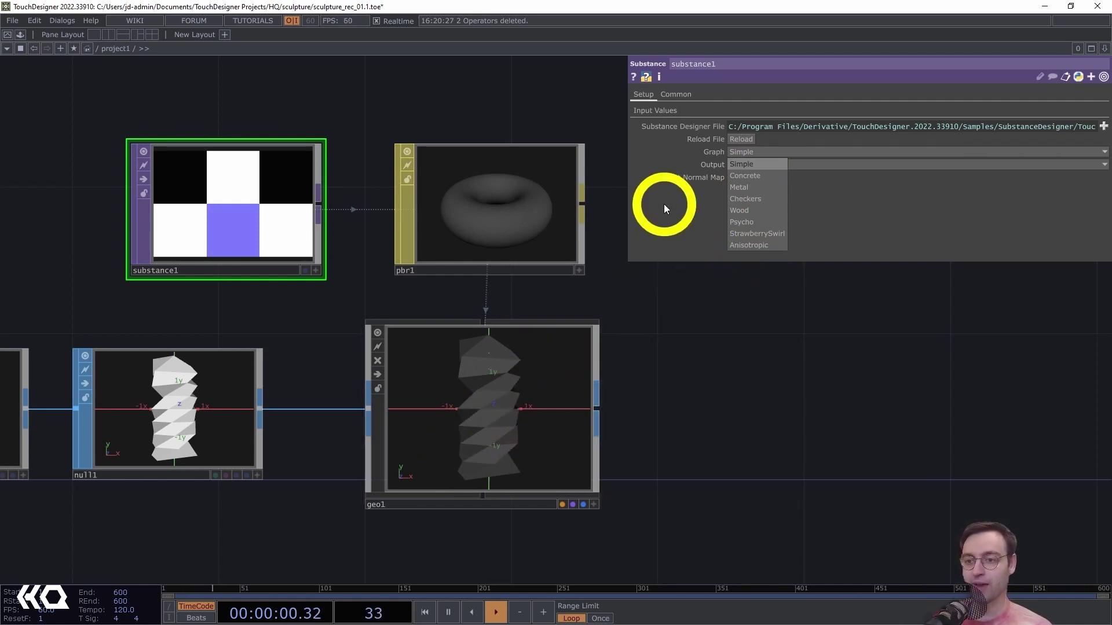
left_click(746, 186)
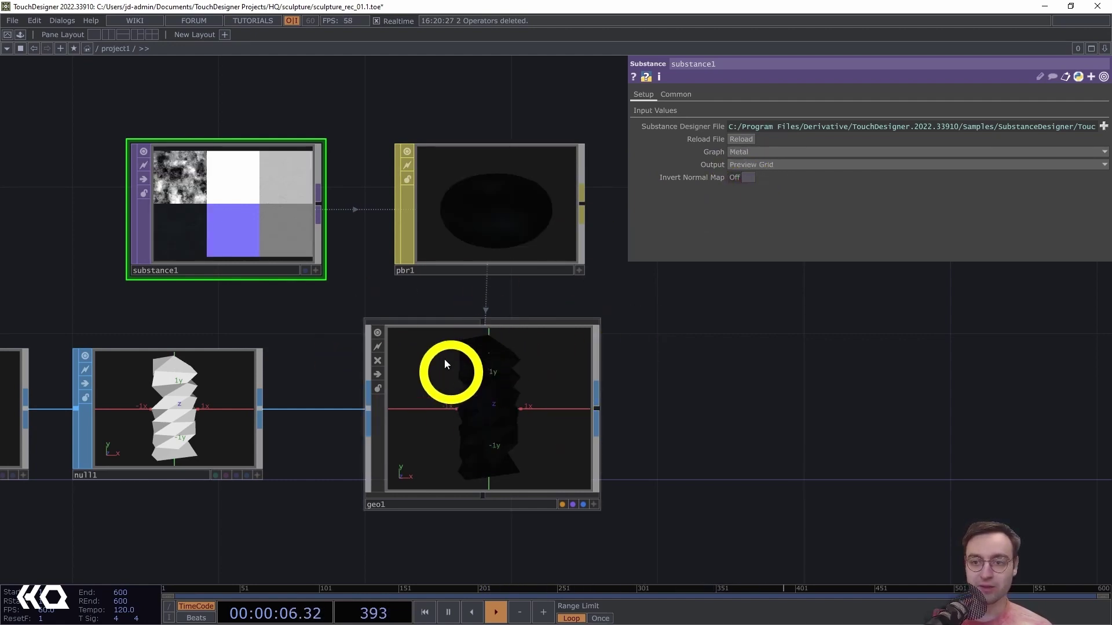
left_click(766, 150)
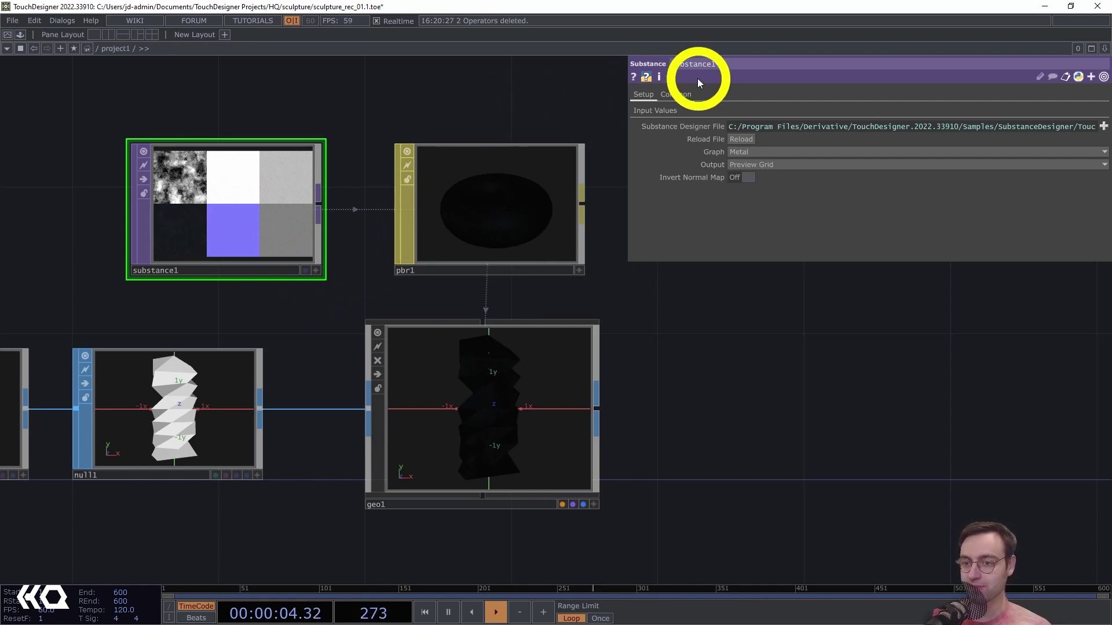
Set Scratches to 0 in the Input Values of substance1.
left_click(659, 110)
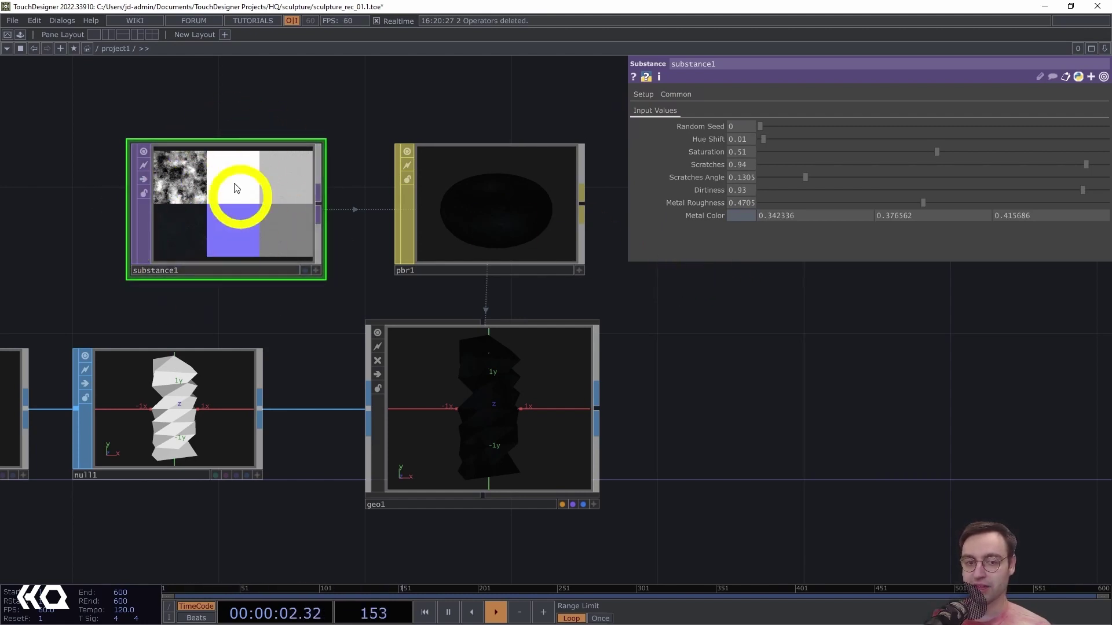
left_click_drag(236, 298, 323, 303)
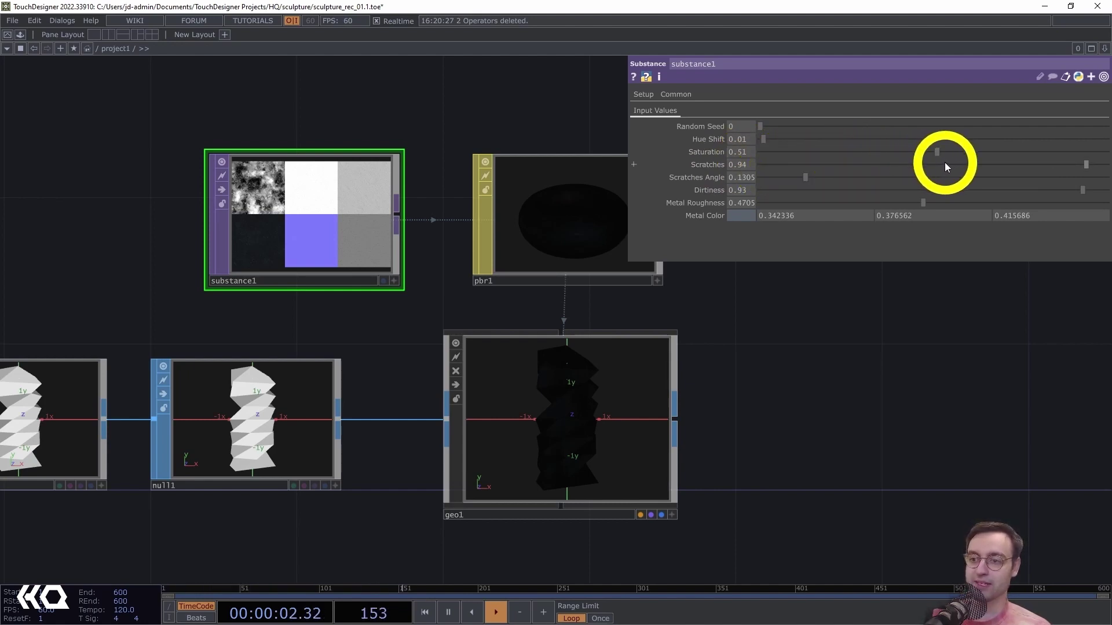
left_click_drag(943, 162, 684, 174)
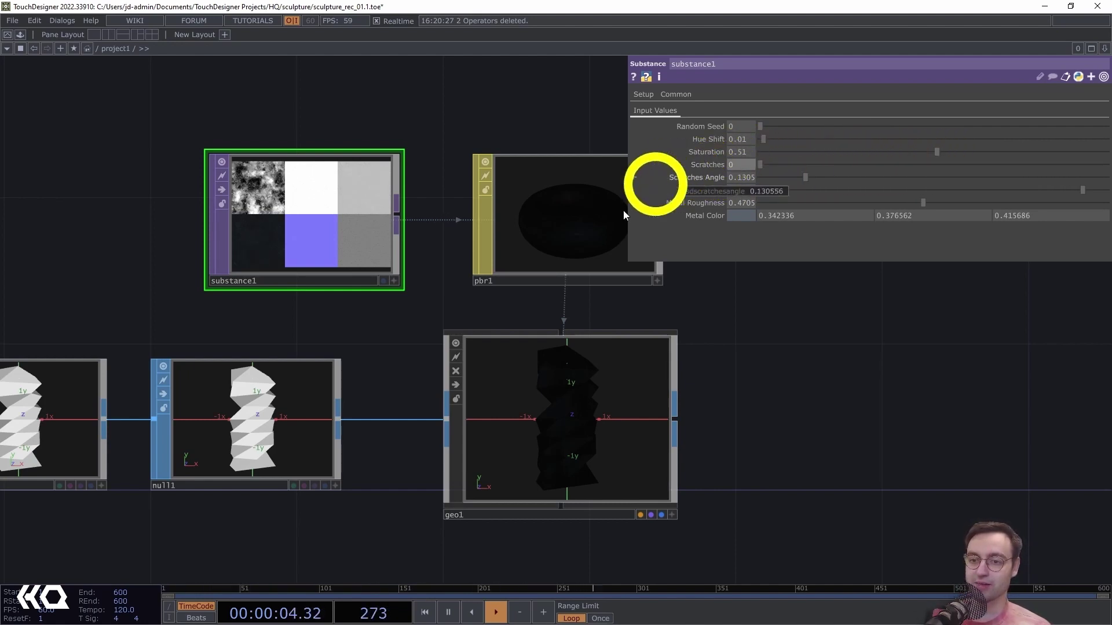
Set Dirtiness to 0 and Metal Roughness to 0.315 in the Input Values of substance1.
left_click_drag(768, 358, 718, 338)
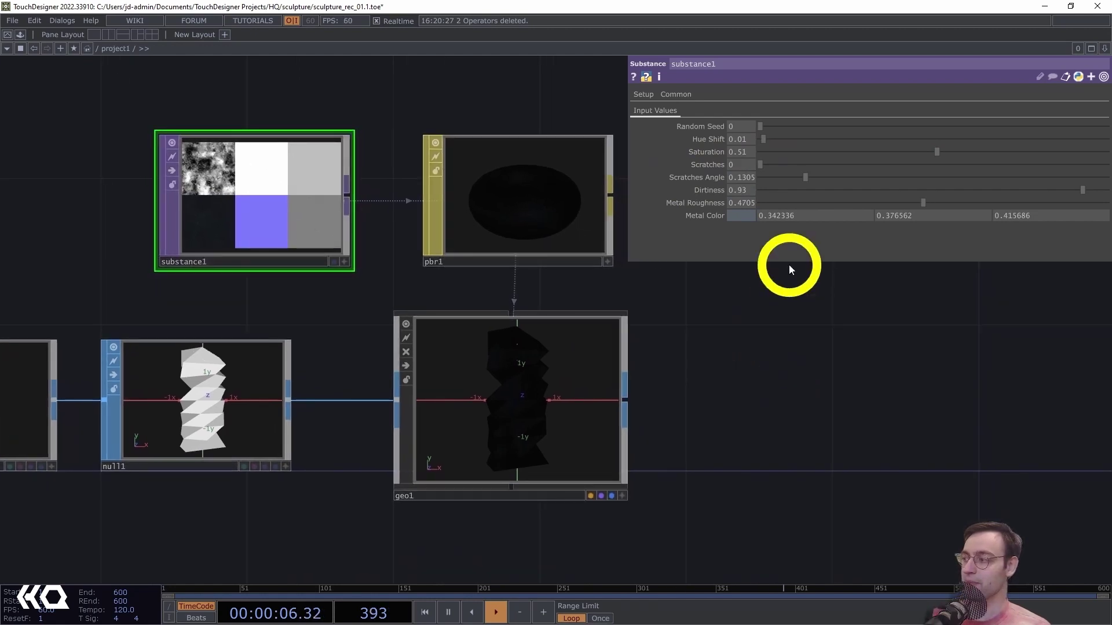
left_click_drag(832, 190, 750, 191)
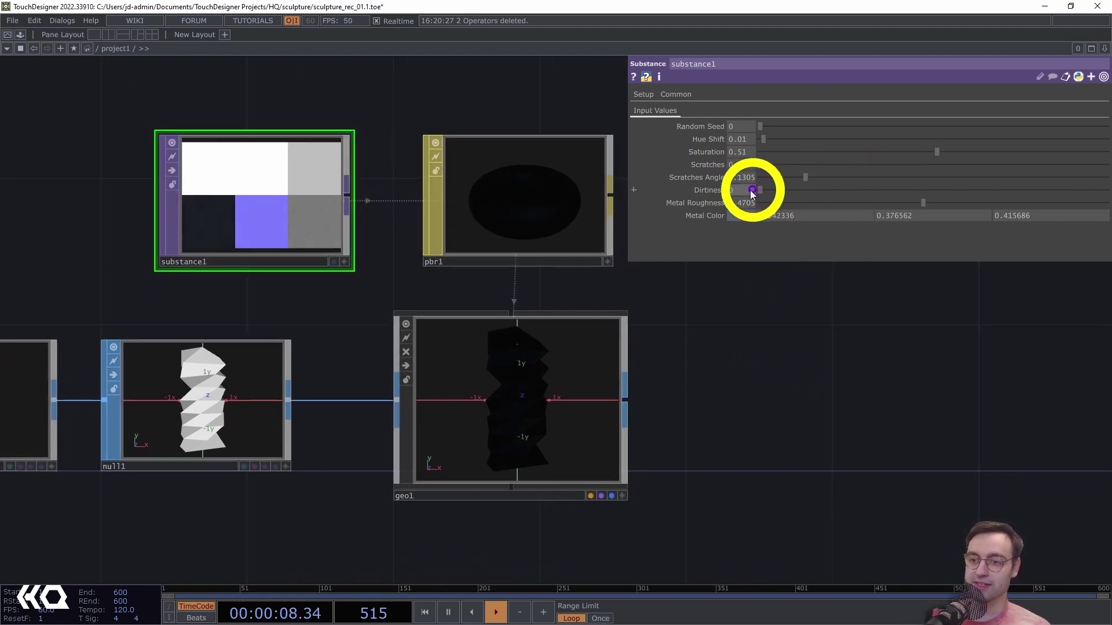
left_click_drag(745, 385, 675, 347)
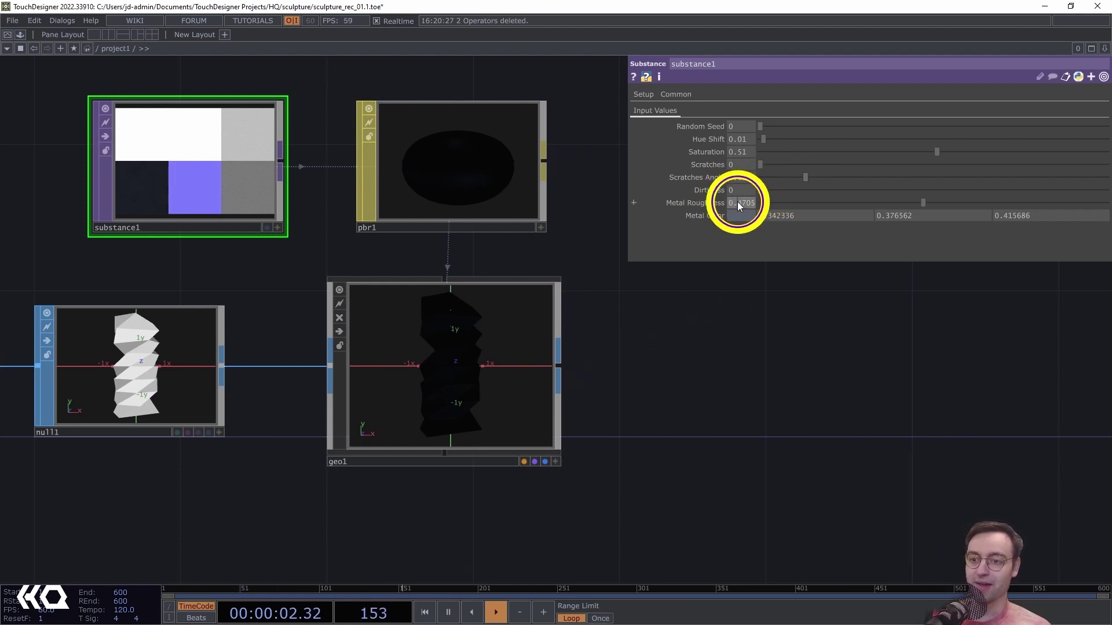
left_click(753, 449)
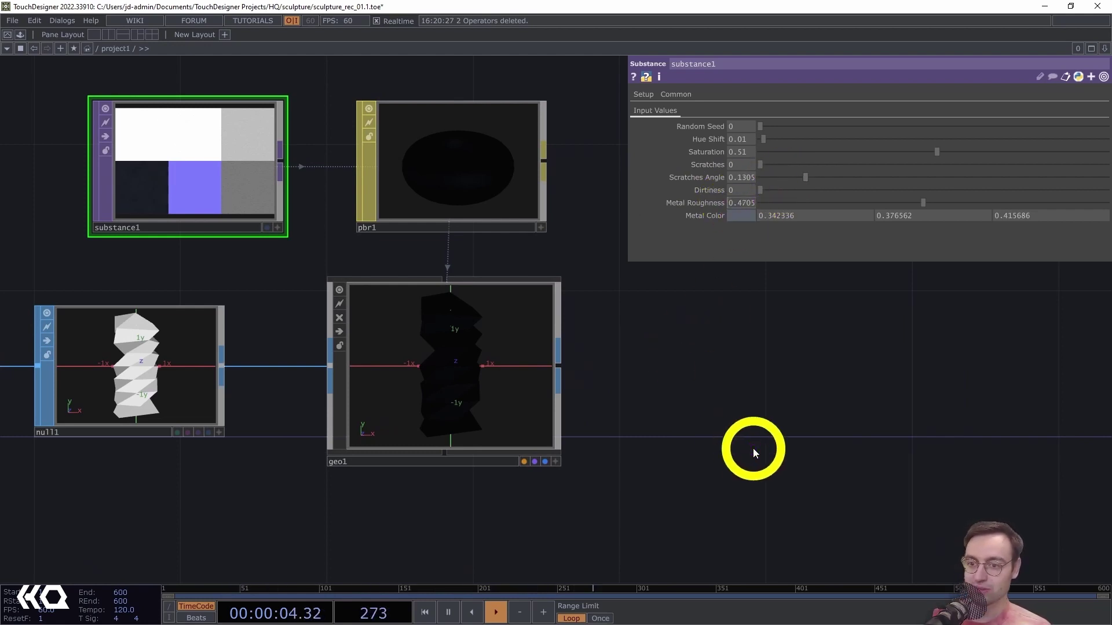
type("0.")
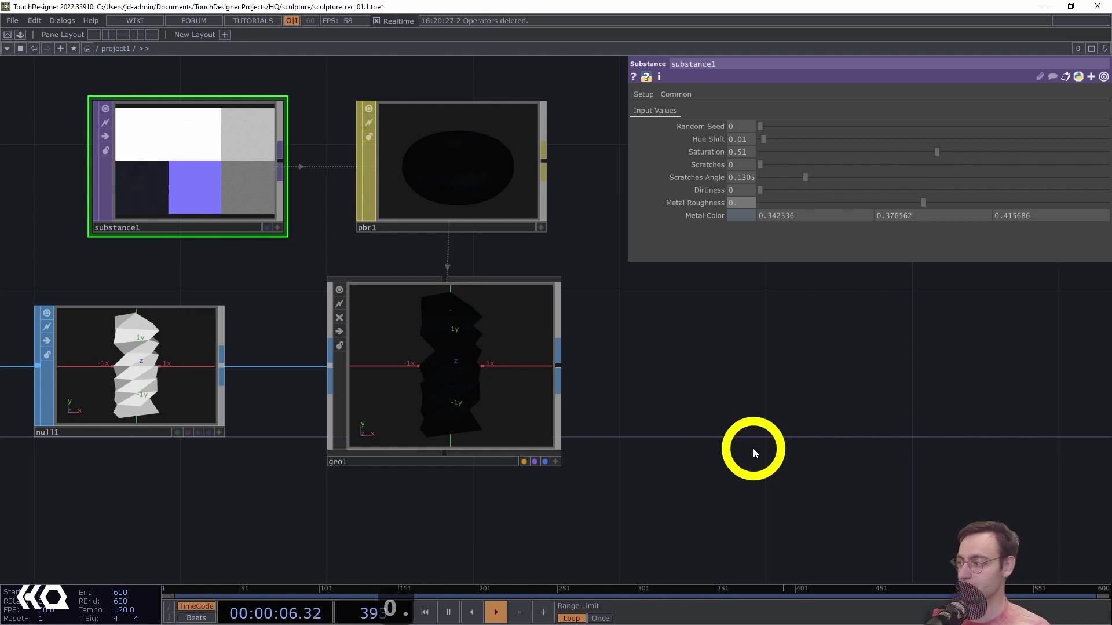
type("315")
key("Return")
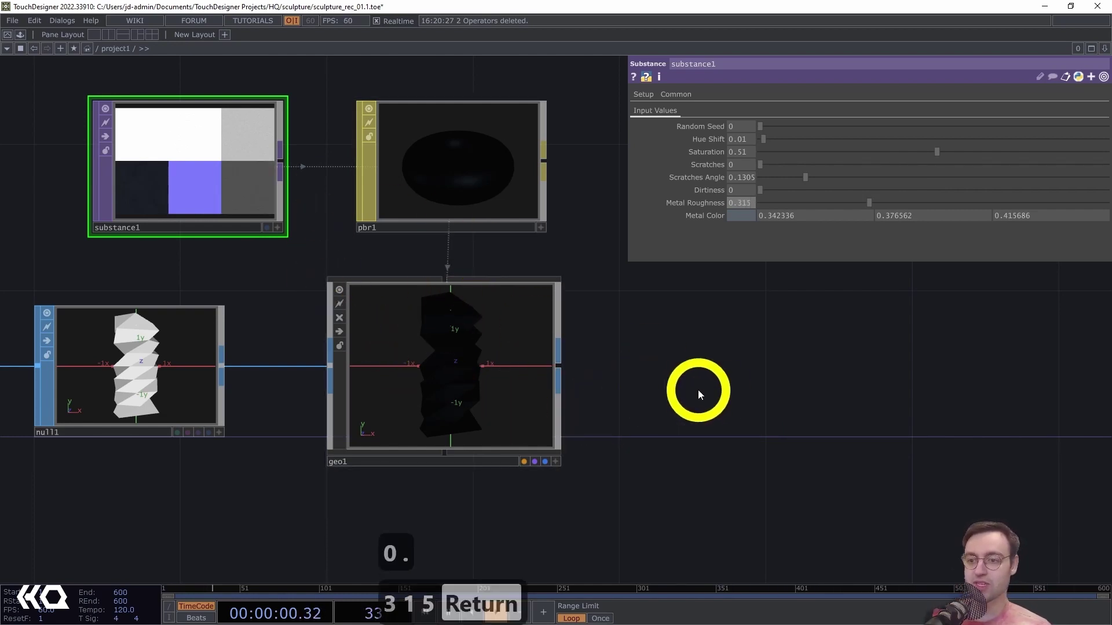
Change the Metal Color of substance1 to the light blue swatch (0.498, 0.867, 1).
left_click_drag(700, 390, 617, 371)
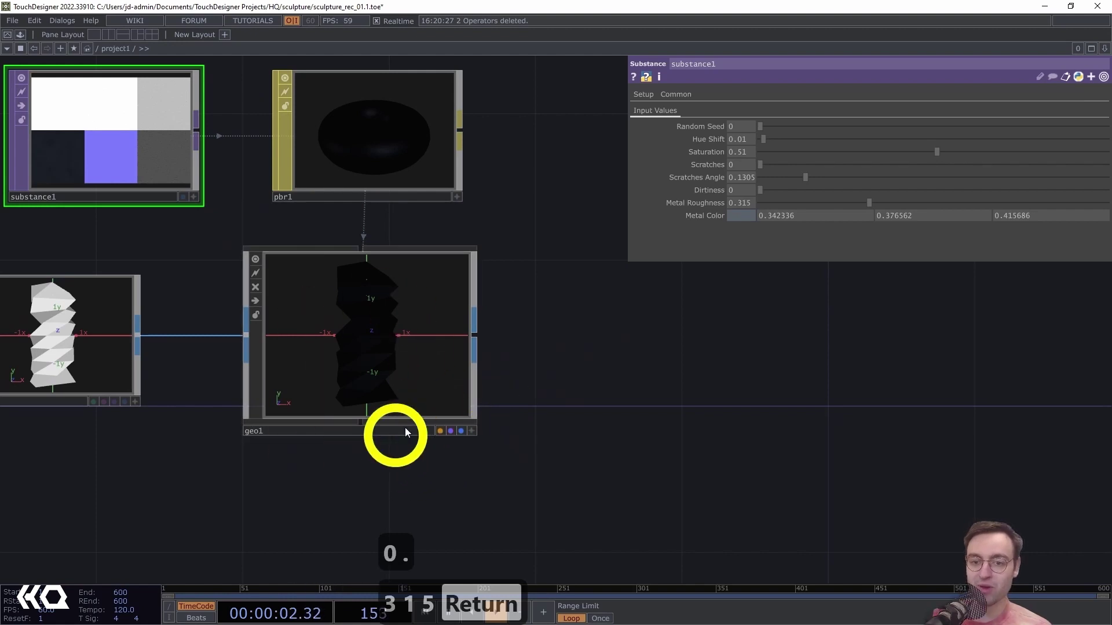
left_click_drag(557, 349, 577, 323)
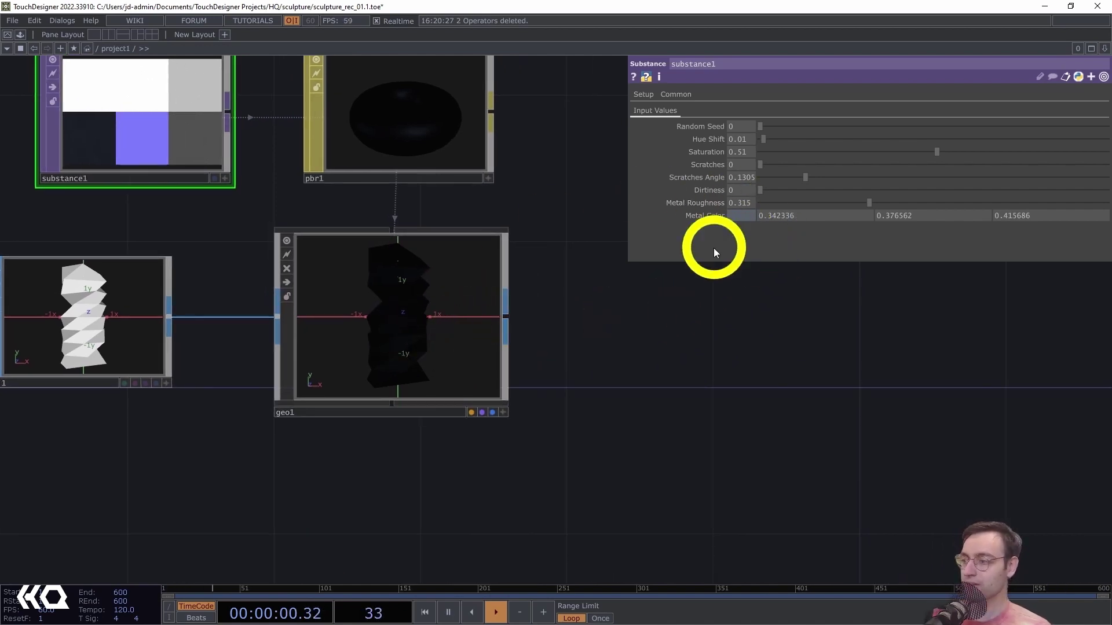
left_click(743, 215)
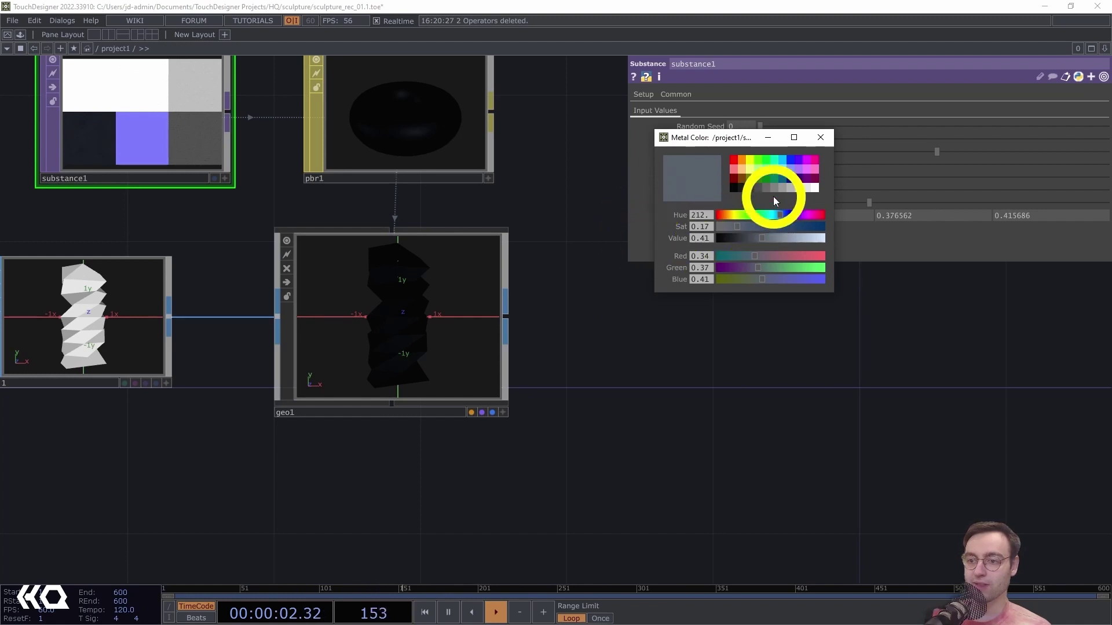
left_click(784, 168)
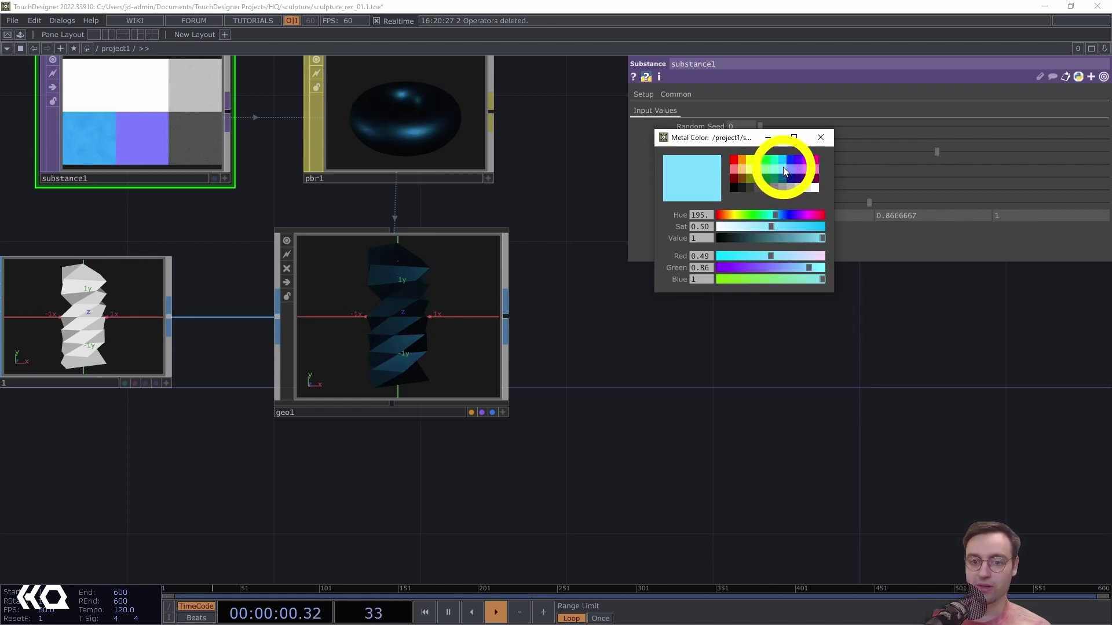
left_click(821, 137)
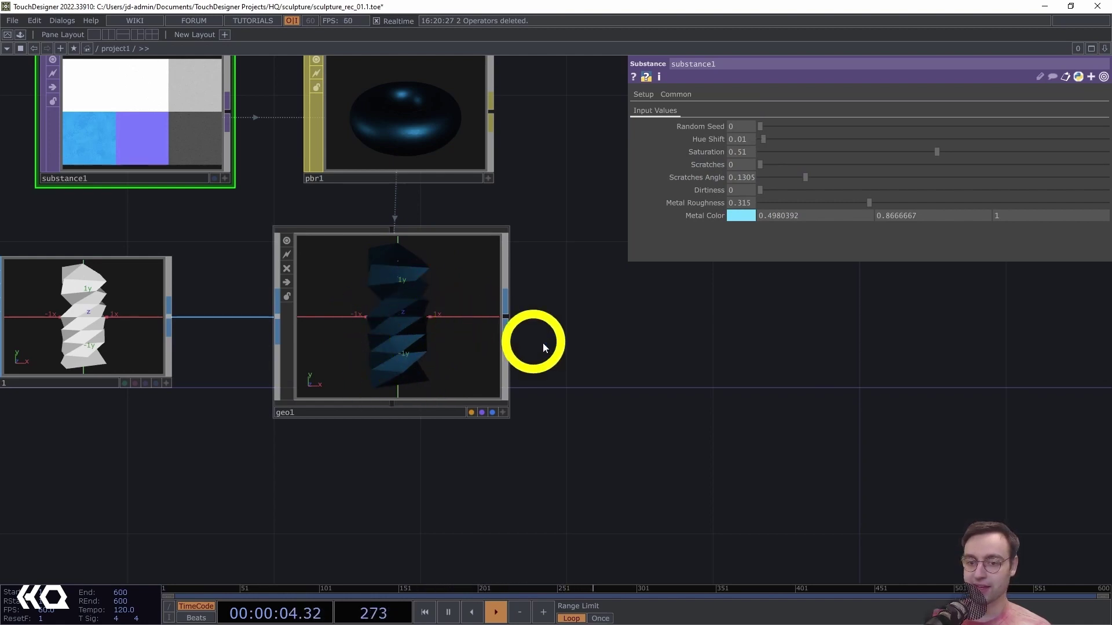
Show all parameters of pbr1 and set its Roughness to 0.256.
left_click_drag(597, 362, 631, 405)
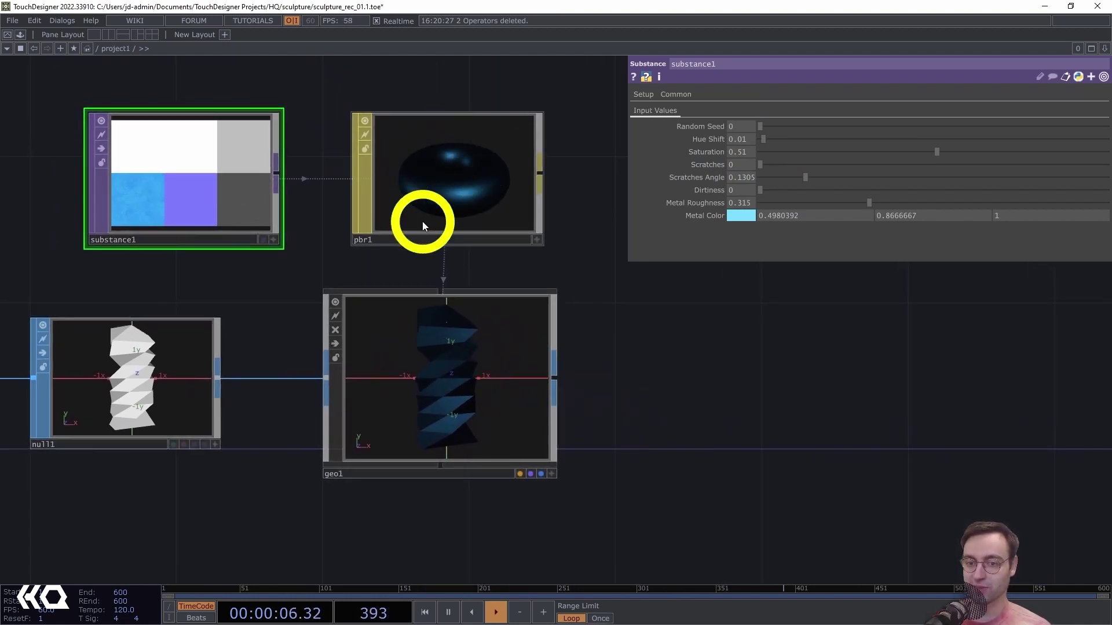
left_click_drag(506, 276, 441, 279)
left_click(412, 183)
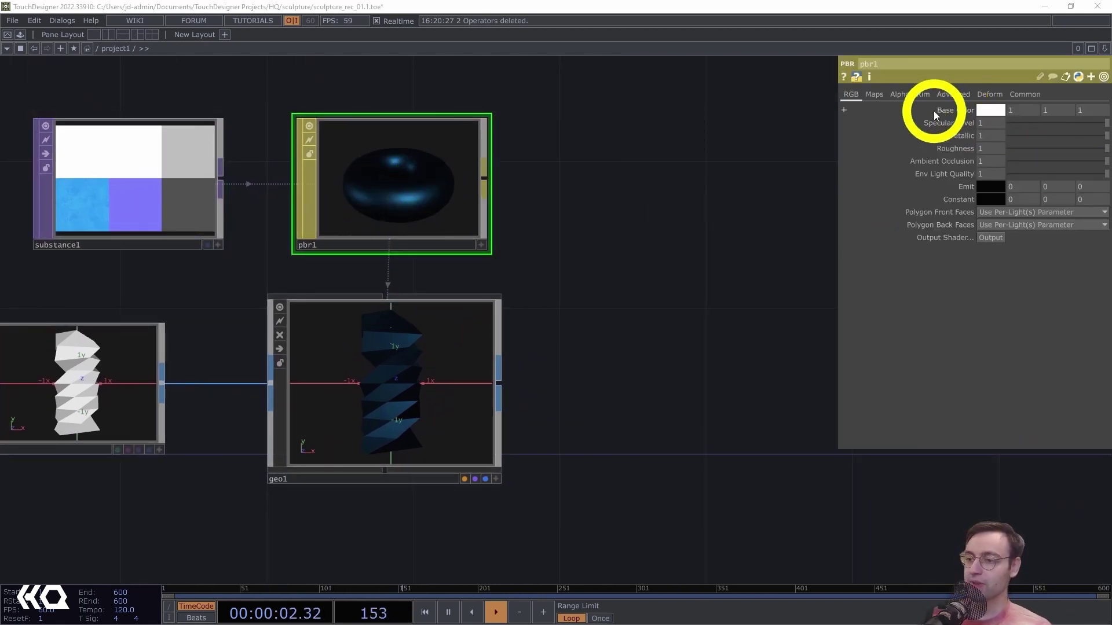
left_click(1107, 76)
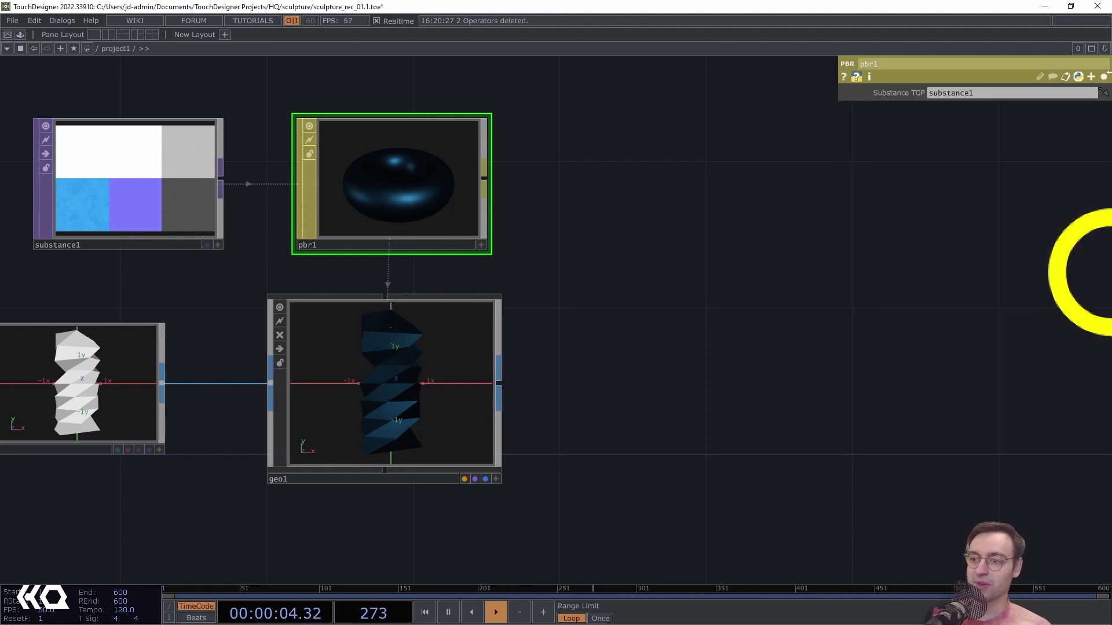
left_click(1103, 76)
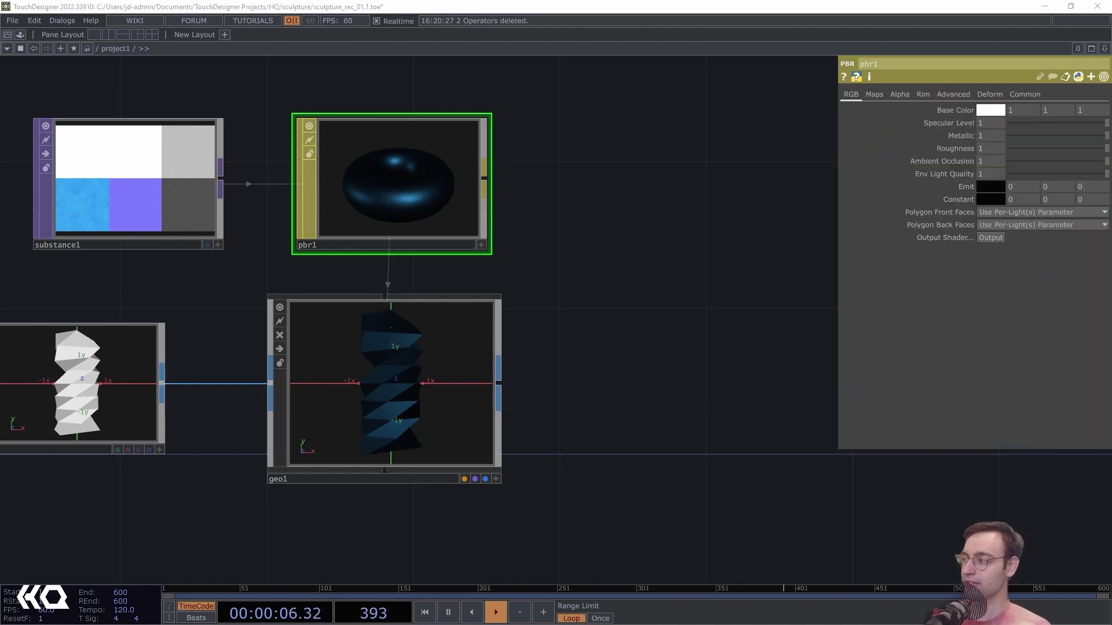
left_click(982, 147)
left_click(726, 269)
type("0.256")
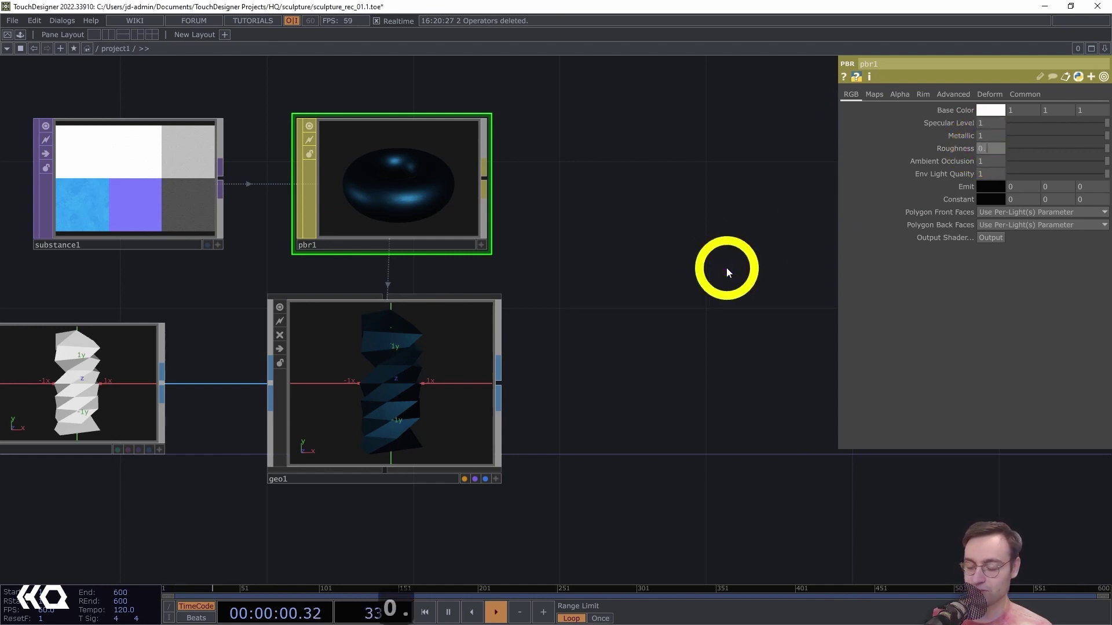
key("Return")
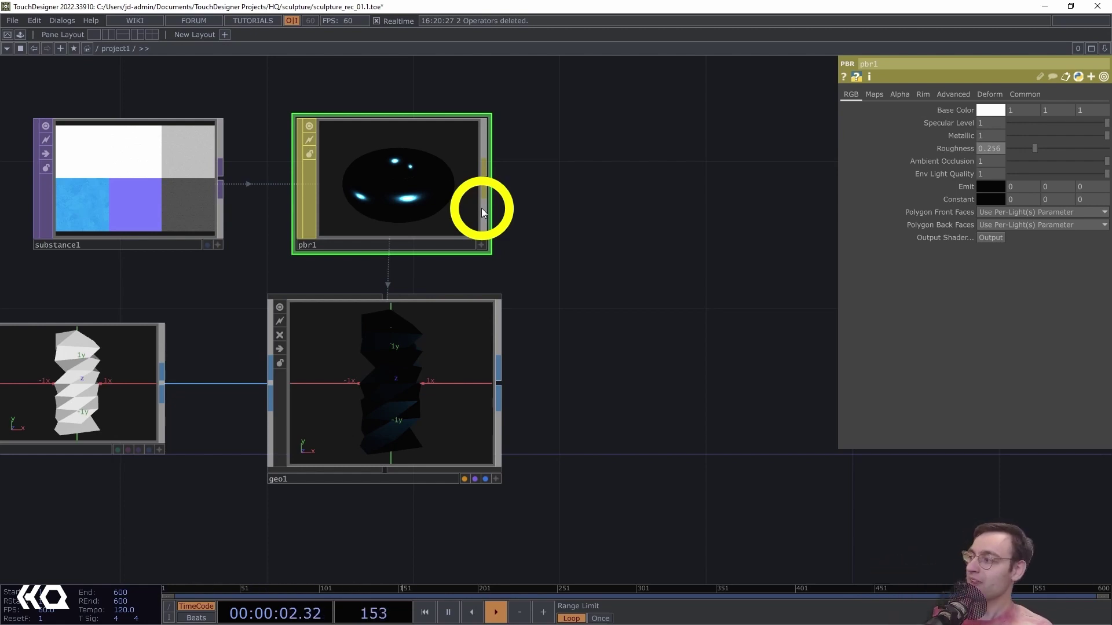
Add a Render TOP and place it beside geo1 with some space between them.
scroll(536, 265, "down", 4)
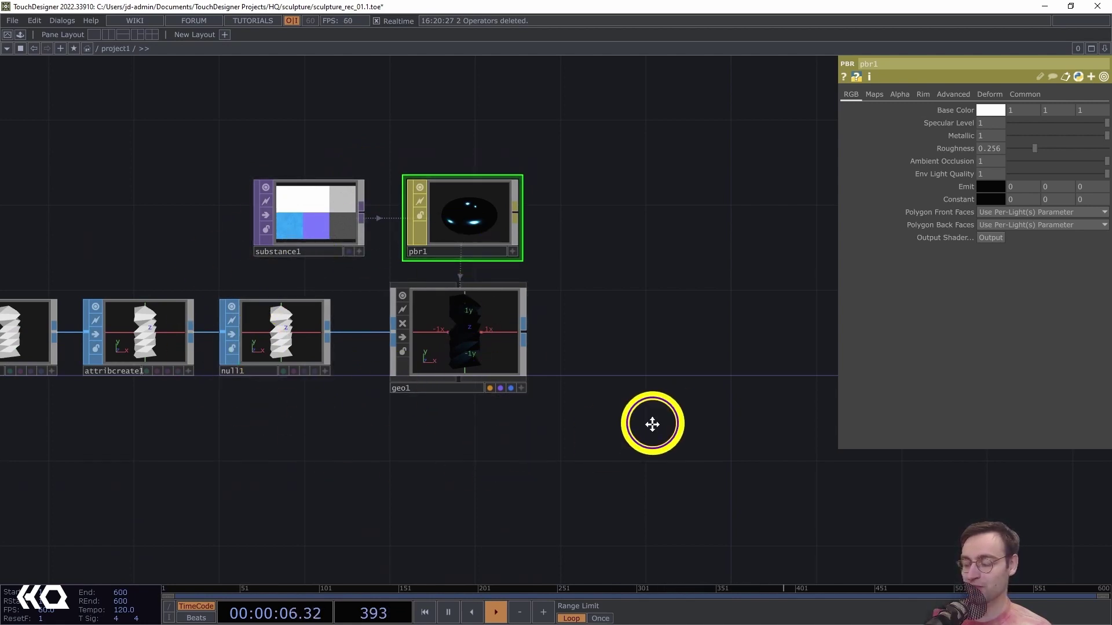
left_click_drag(650, 423, 580, 437)
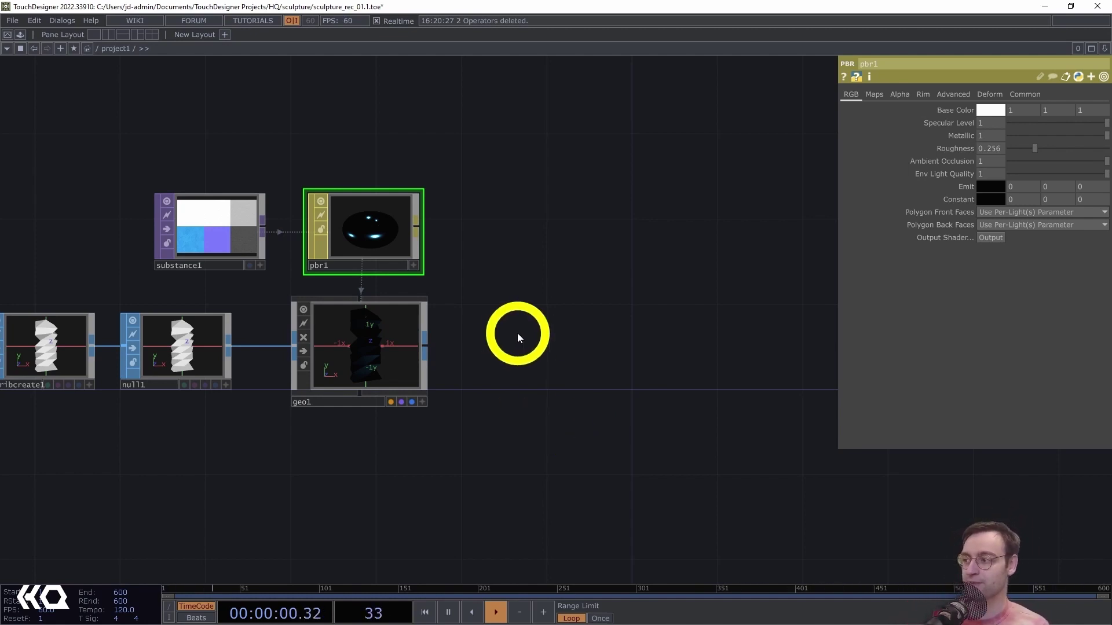
key("Tab")
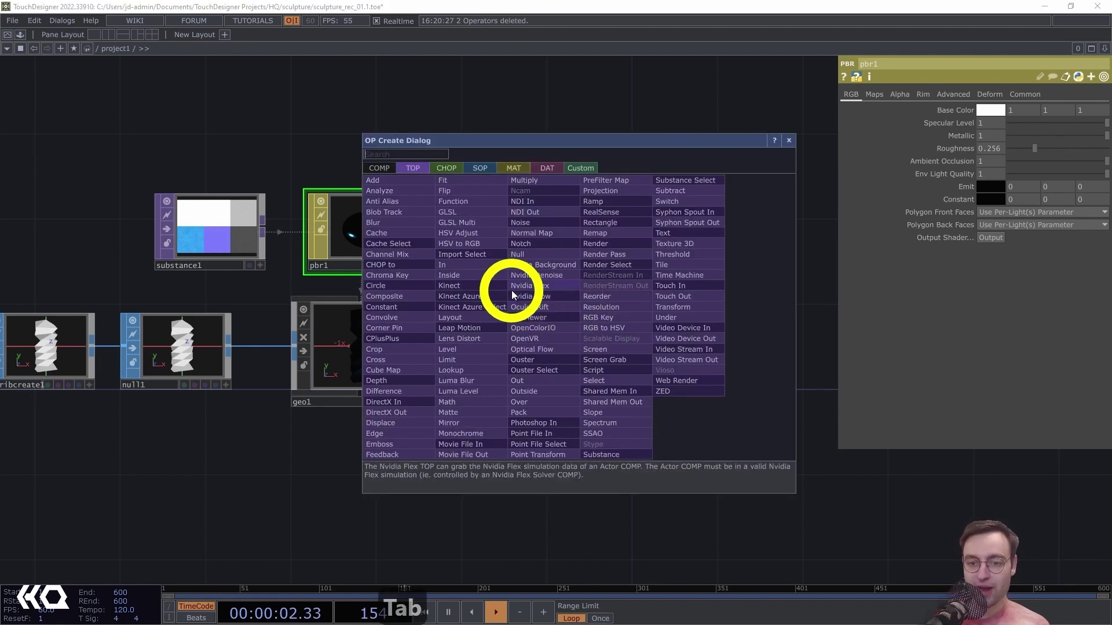
type("render")
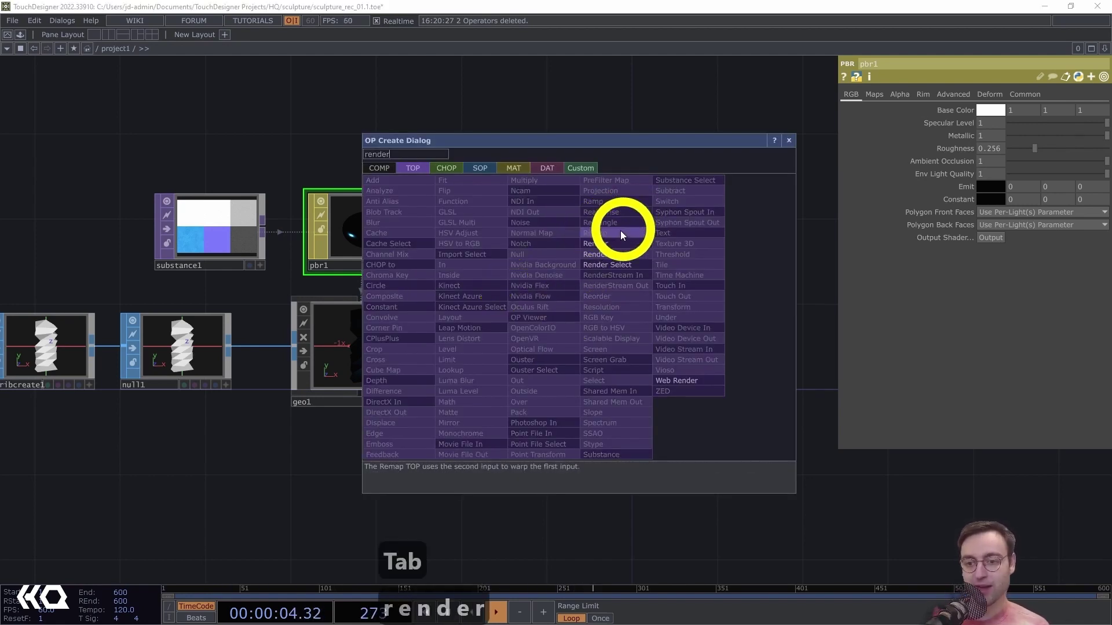
left_click(605, 243)
left_click(526, 352)
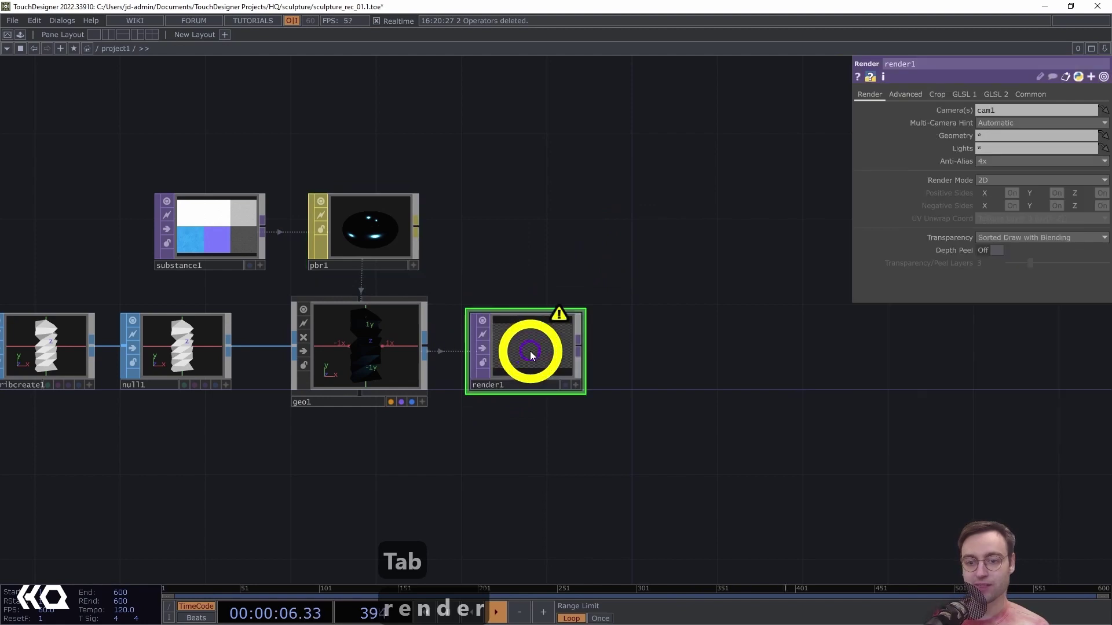
left_click_drag(530, 351, 549, 349)
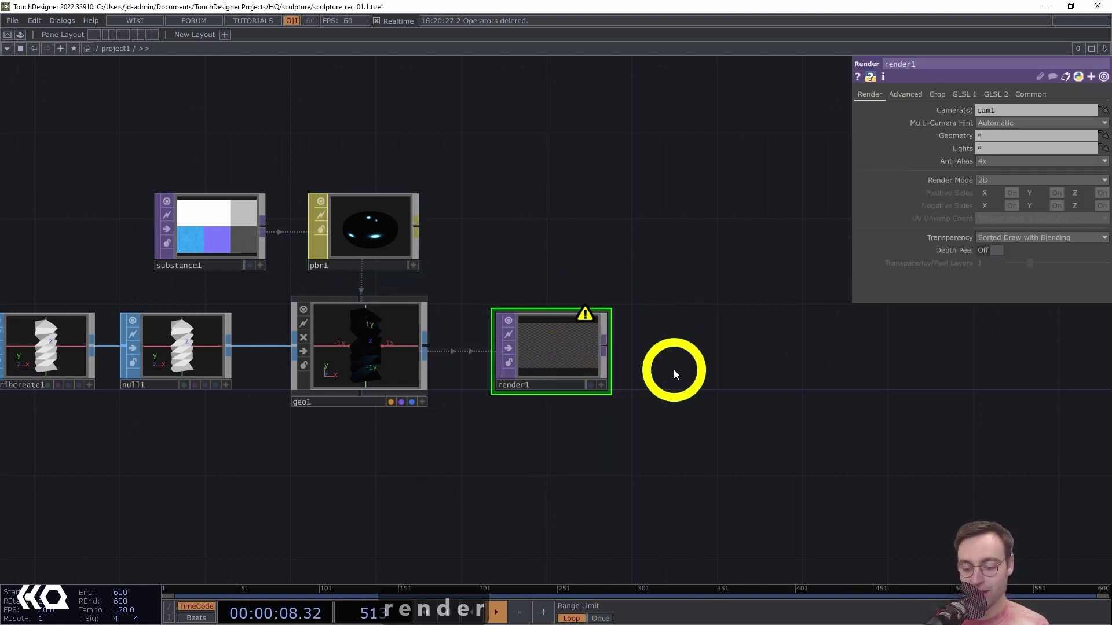
Append a Null TOP after render1 and read the warning on render1.
key("alt+n")
left_click(712, 347)
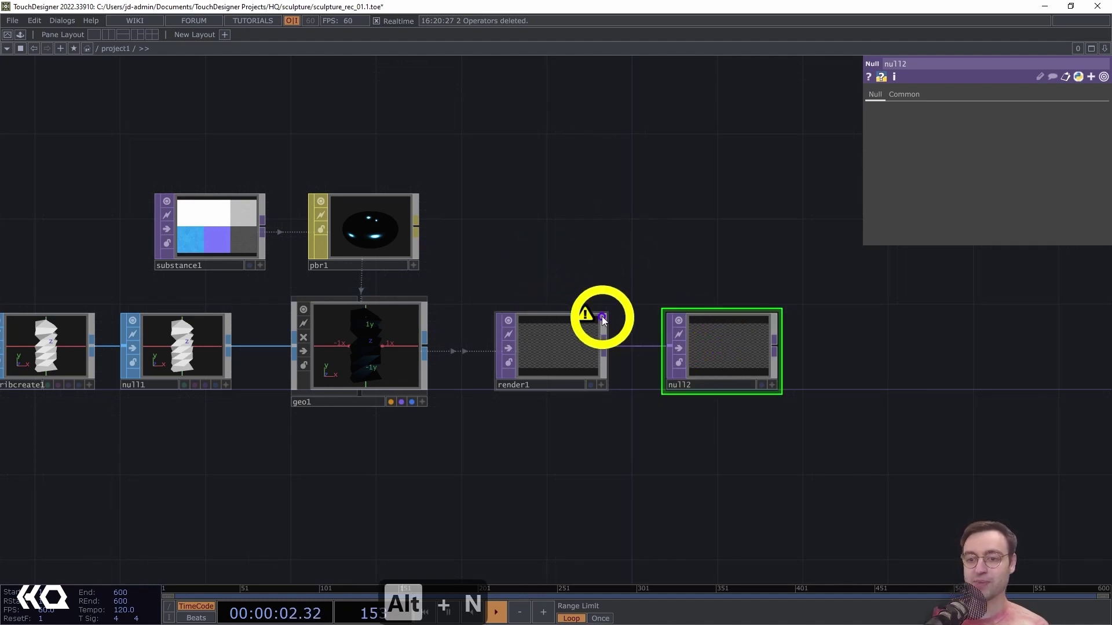
mouse_move(585, 316)
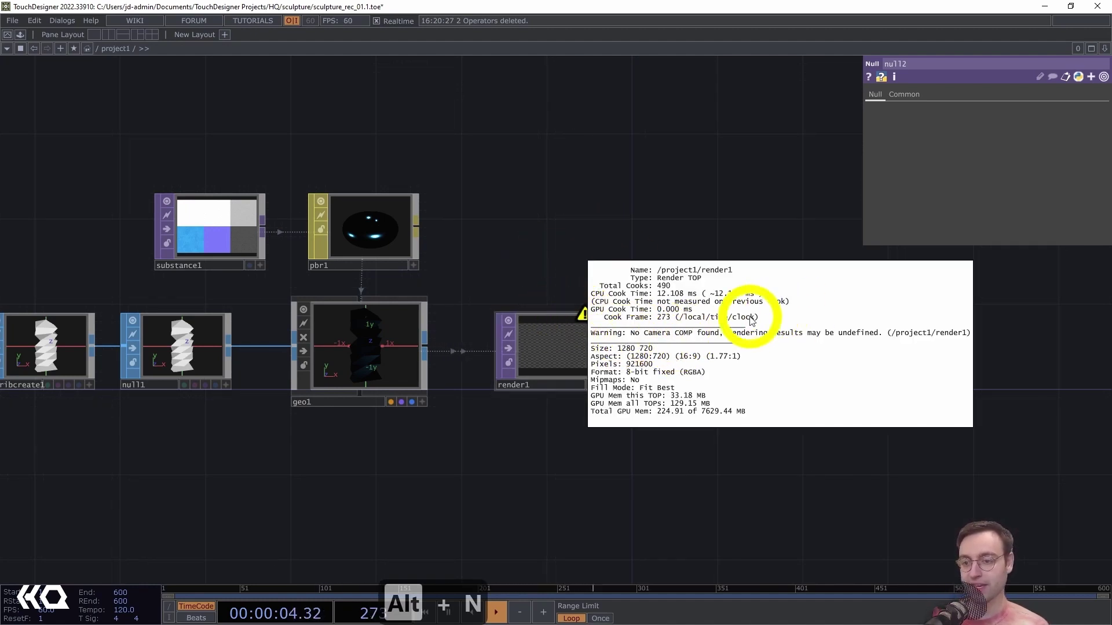
Add the cameraViewport component from the Palette's Tools above pbr1, then close the Palette.
scroll(579, 173, "down", 3)
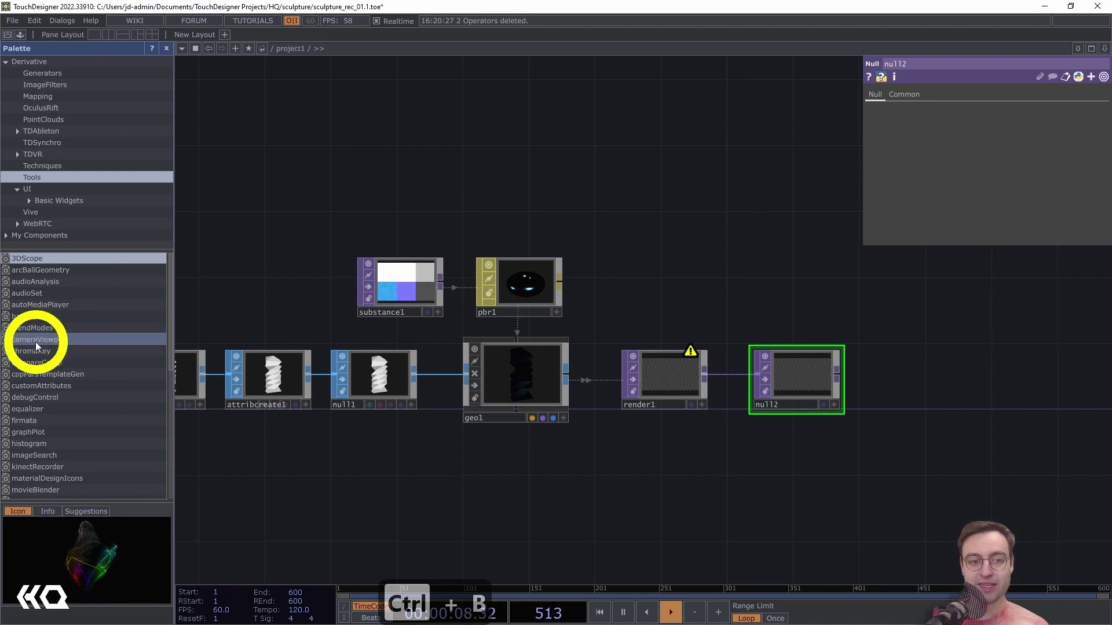
left_click_drag(29, 341, 525, 189)
left_click_drag(591, 148, 527, 180)
left_click(166, 48)
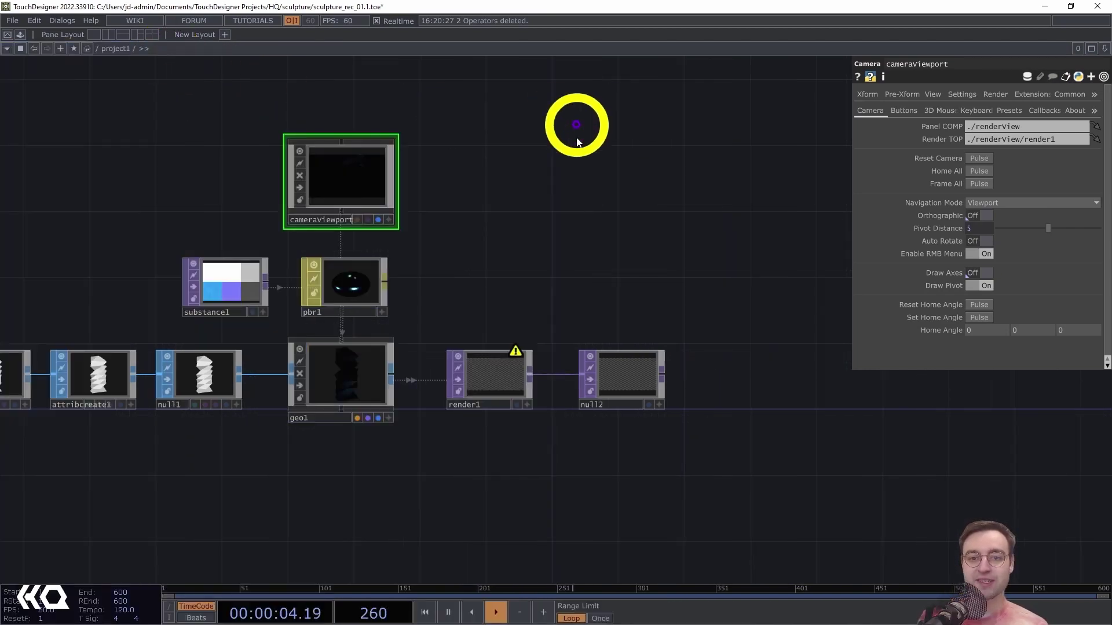
scroll(461, 258, "up", 3)
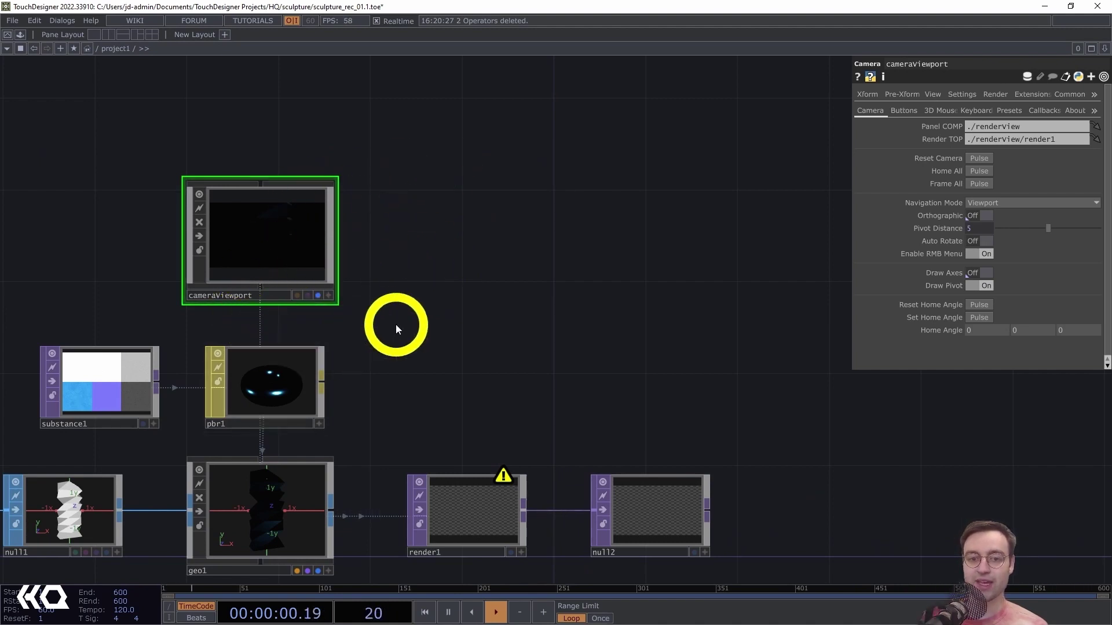
left_click(318, 295)
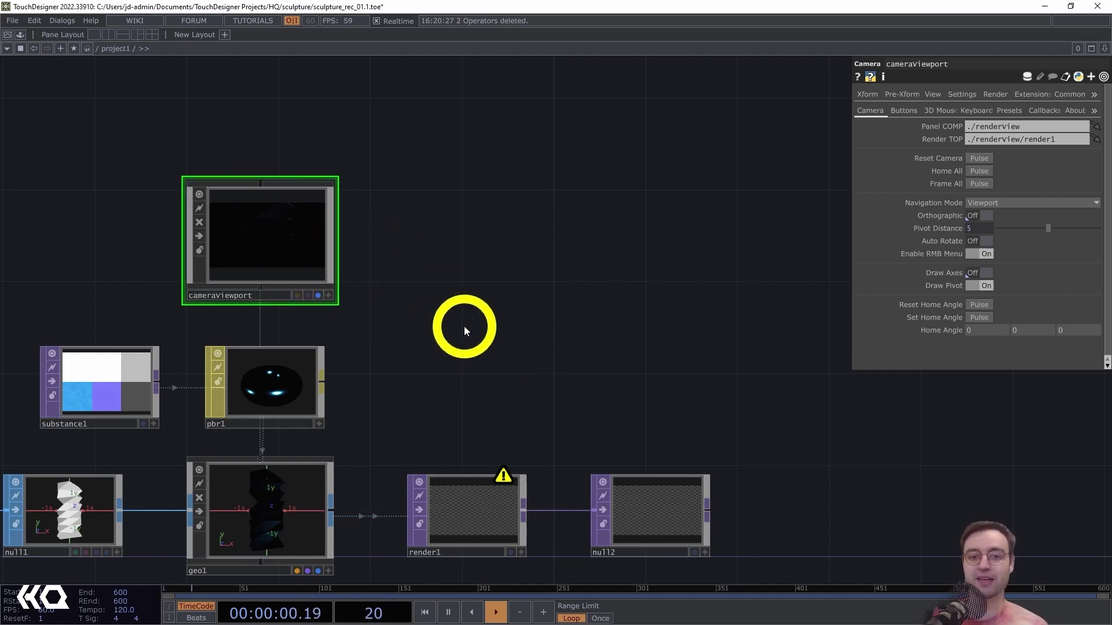
Assign cameraViewport to the Camera(s) parameter of render1 and check the rendered sculpture.
left_click_drag(463, 325, 432, 249)
left_click(468, 446)
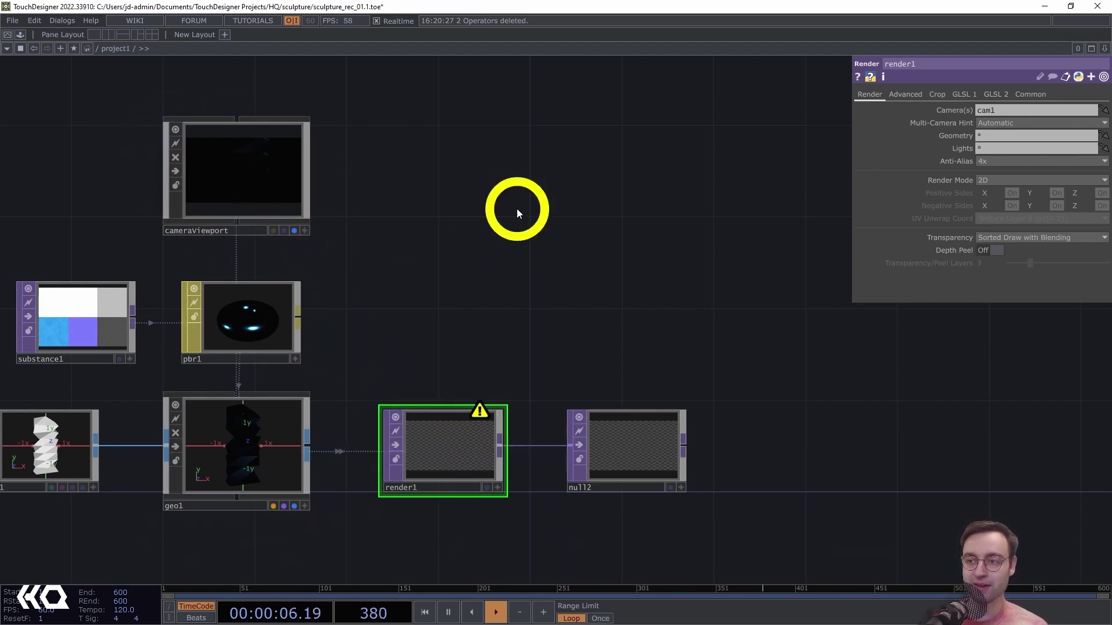
left_click(986, 110)
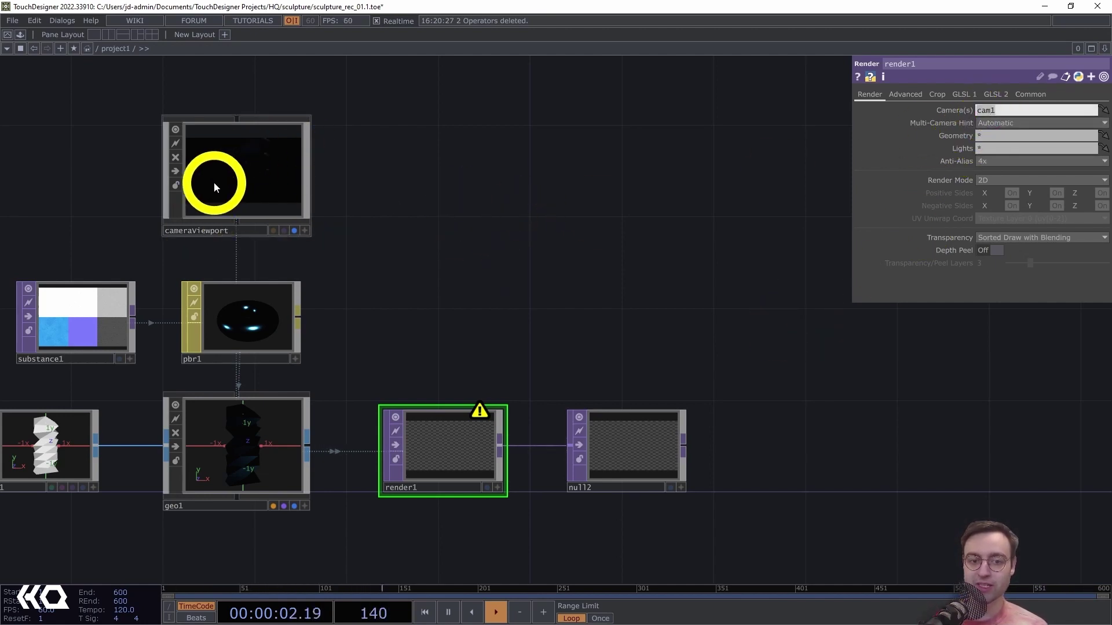
left_click_drag(214, 182, 1003, 110)
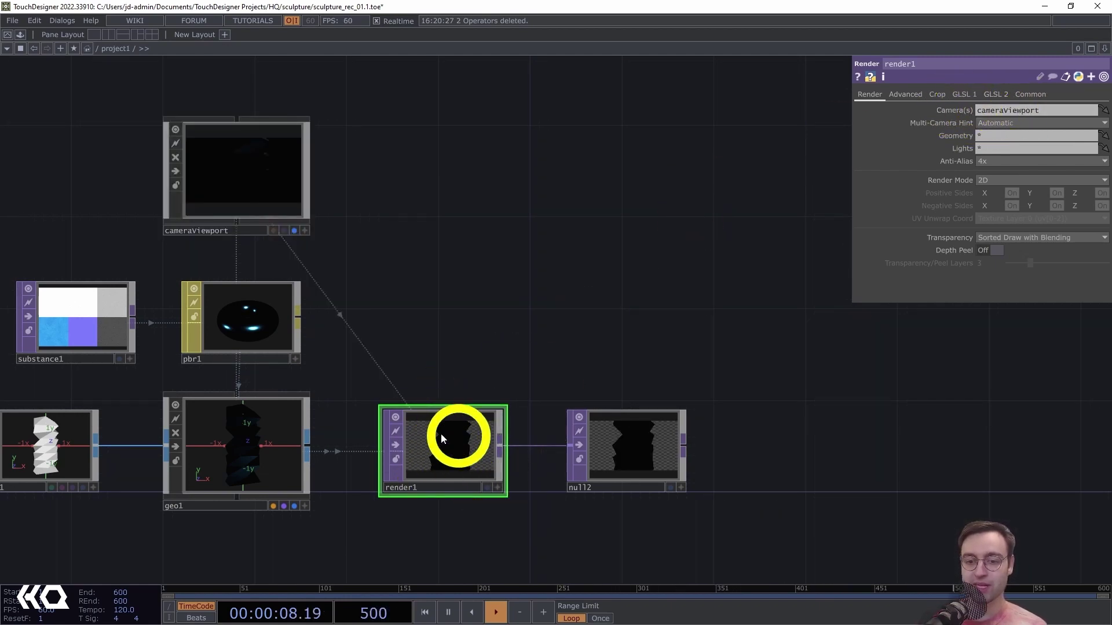
left_click_drag(463, 526, 453, 491)
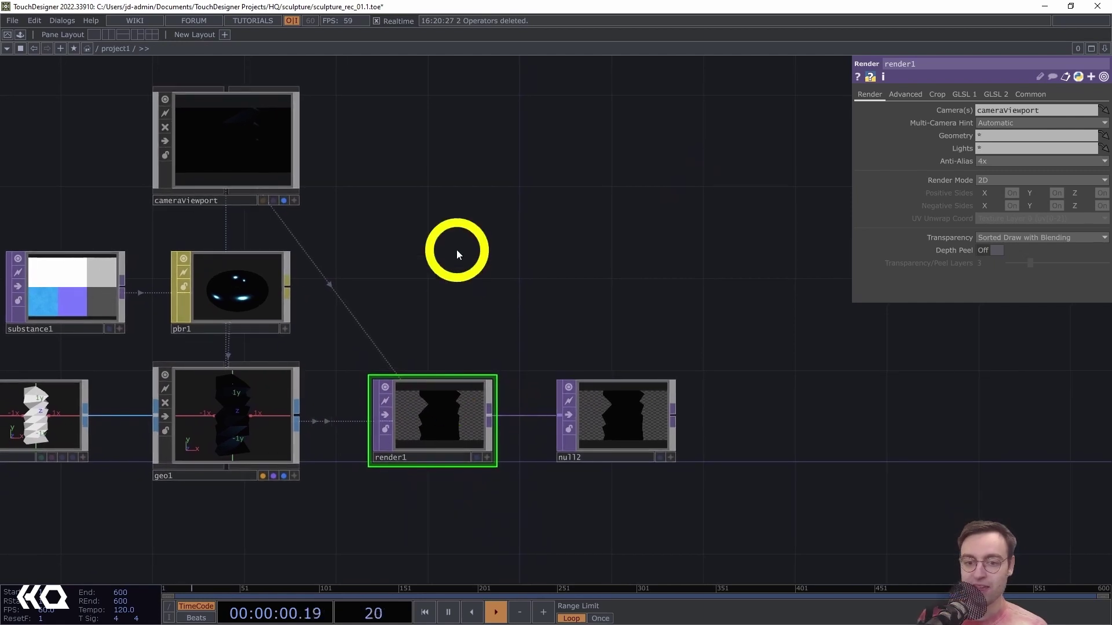
scroll(452, 243, "down", 4)
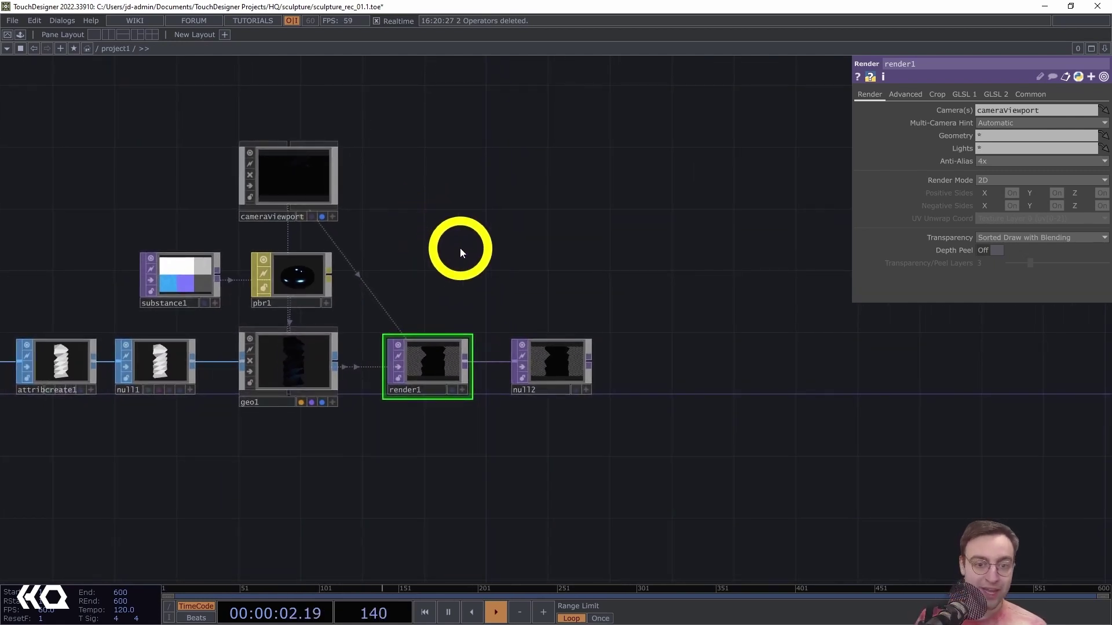
scroll(423, 247, "up", 2)
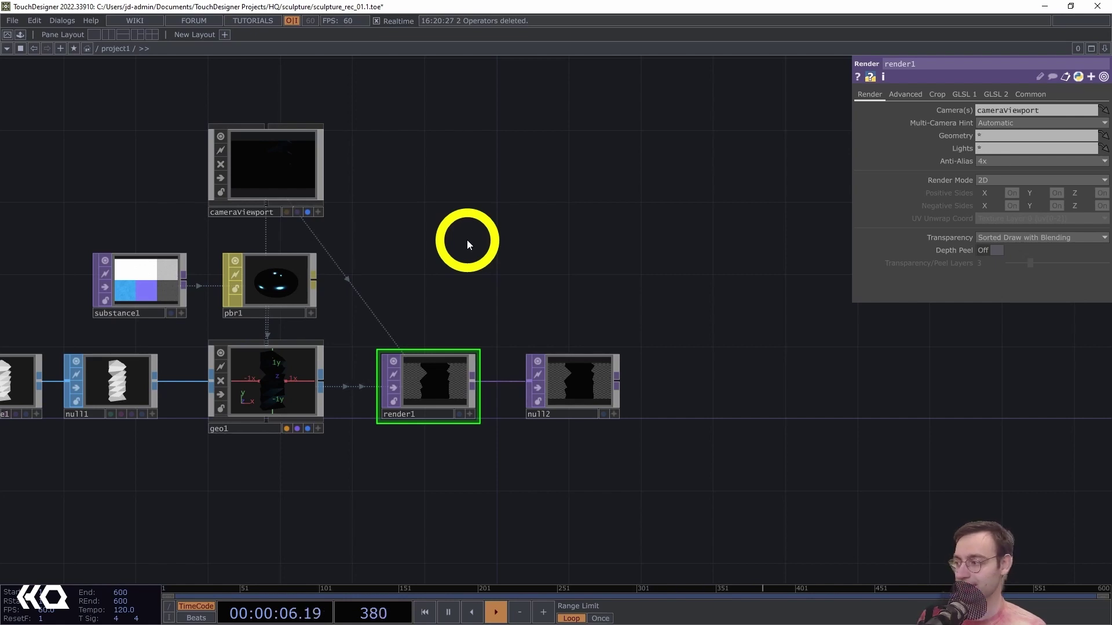
Add an Environment Light COMP above render1, beside cameraViewport, and read the warning on it.
key("Tab")
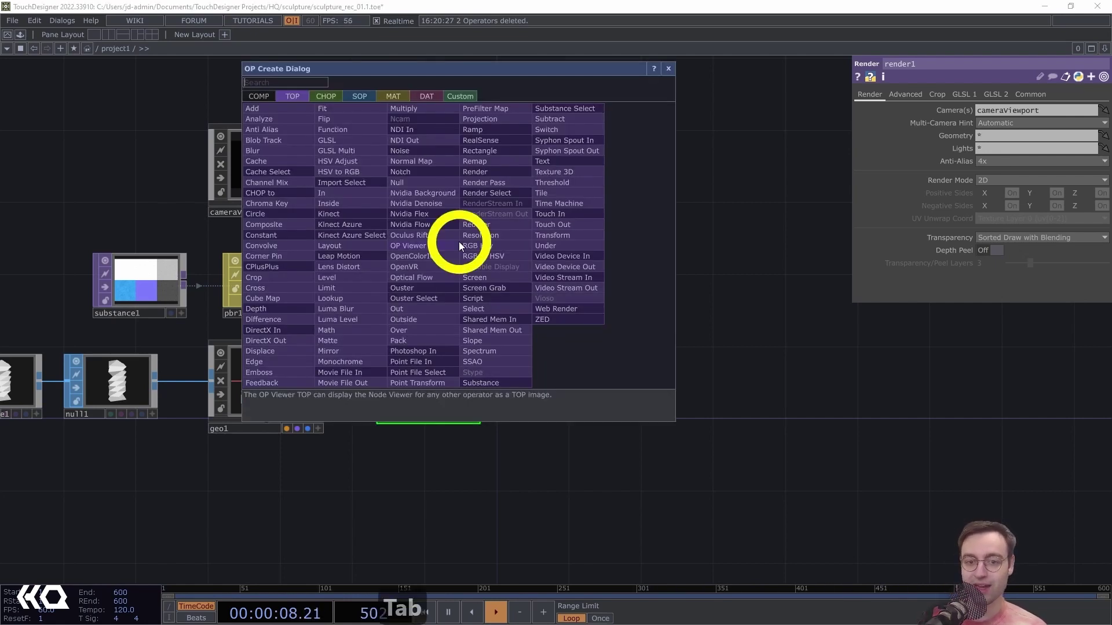
left_click(257, 97)
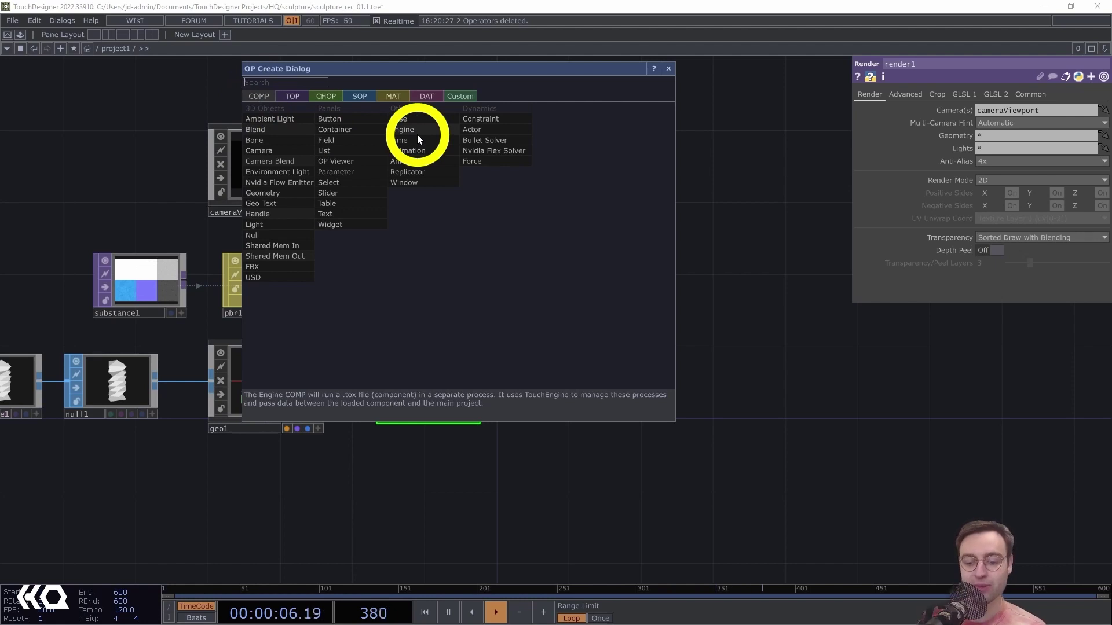
type("en")
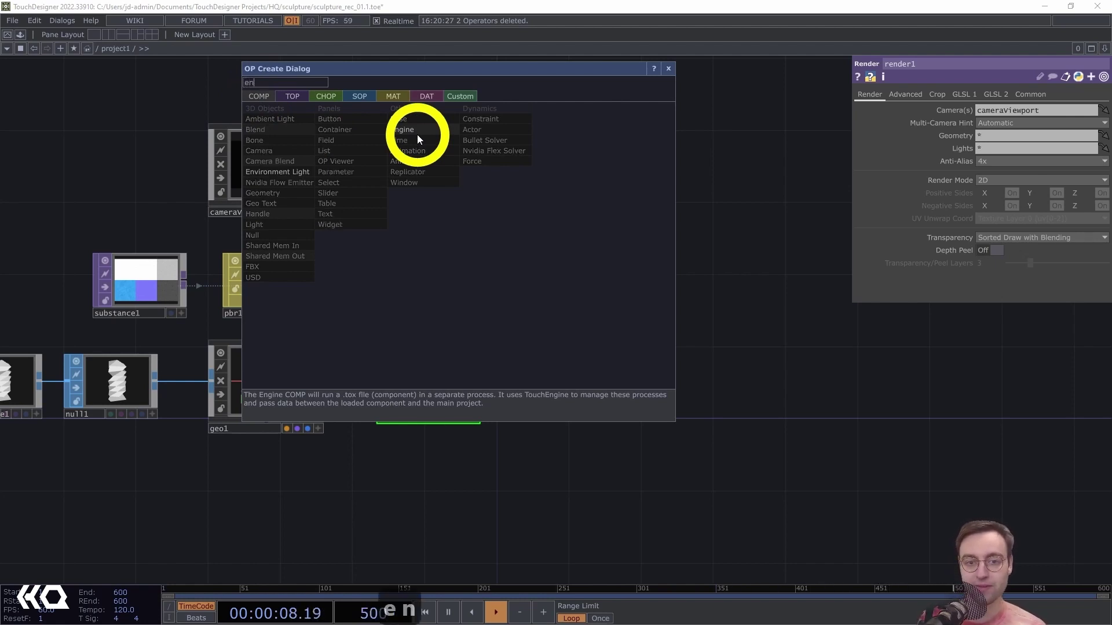
left_click(260, 172)
left_click(429, 172)
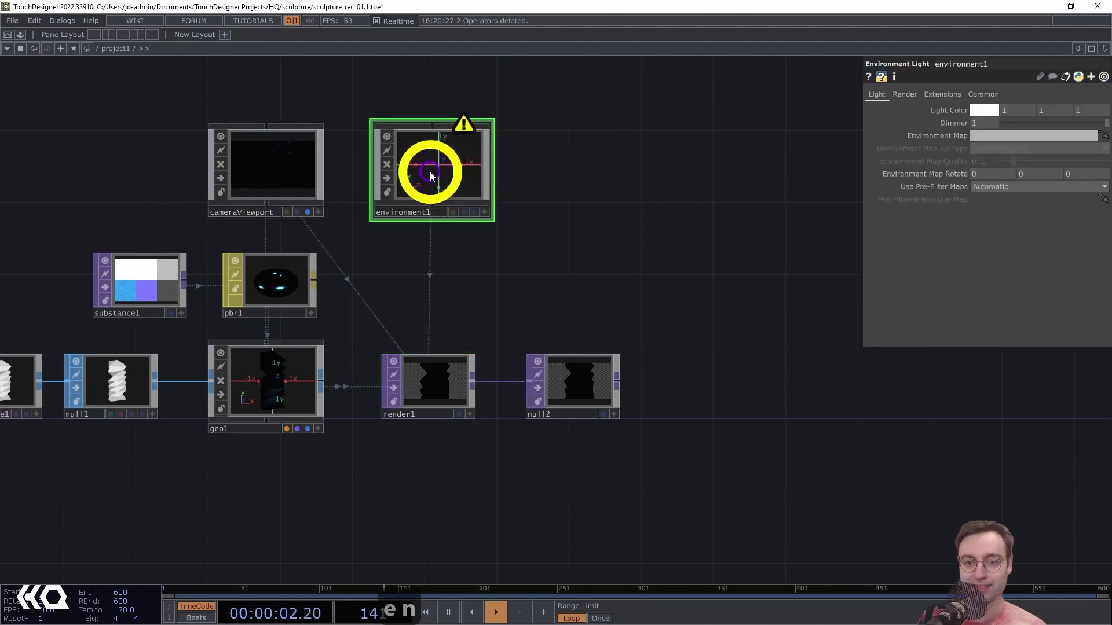
mouse_move(446, 170)
left_mouse_down()
mouse_move(412, 169)
mouse_move(445, 166)
left_mouse_up()
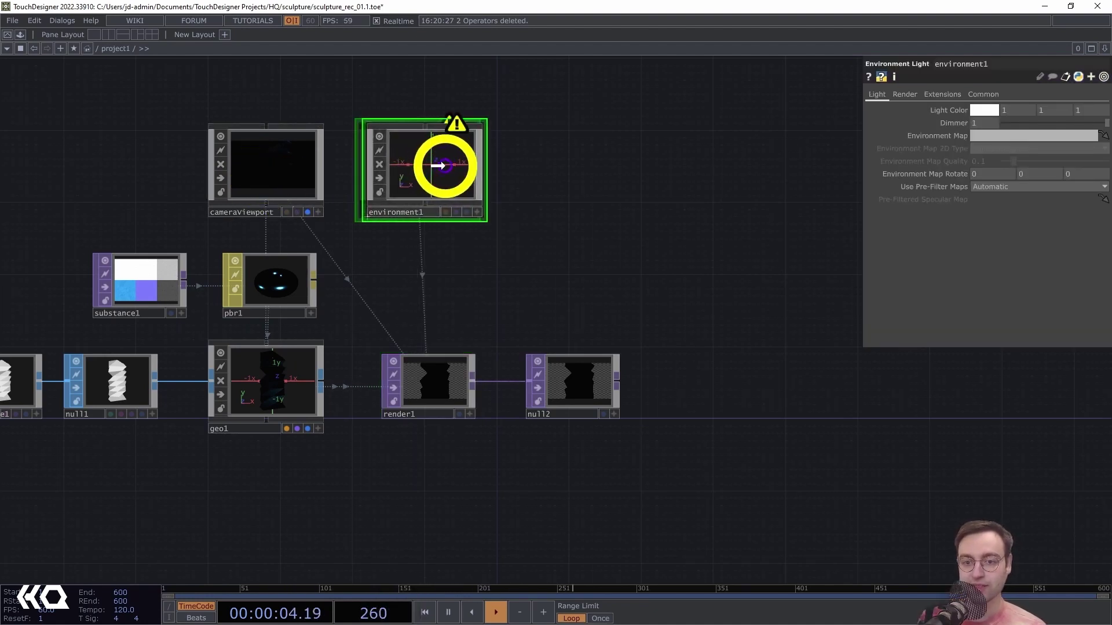
left_click_drag(558, 170, 486, 209)
scroll(514, 216, "down", 1)
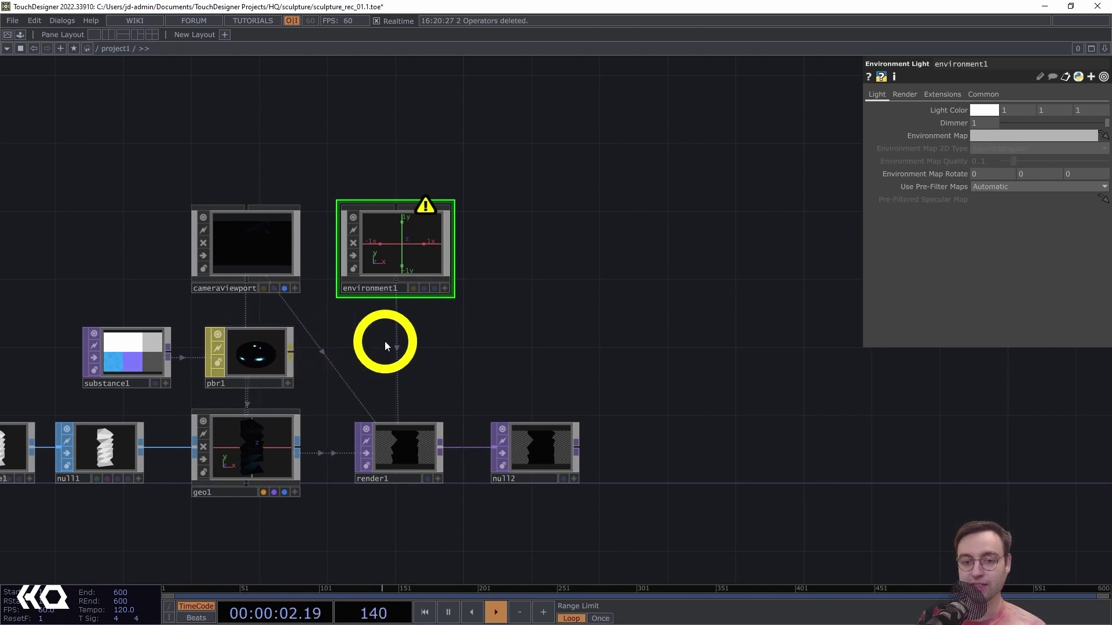
left_click_drag(438, 346, 379, 322)
left_click_drag(474, 302, 503, 314)
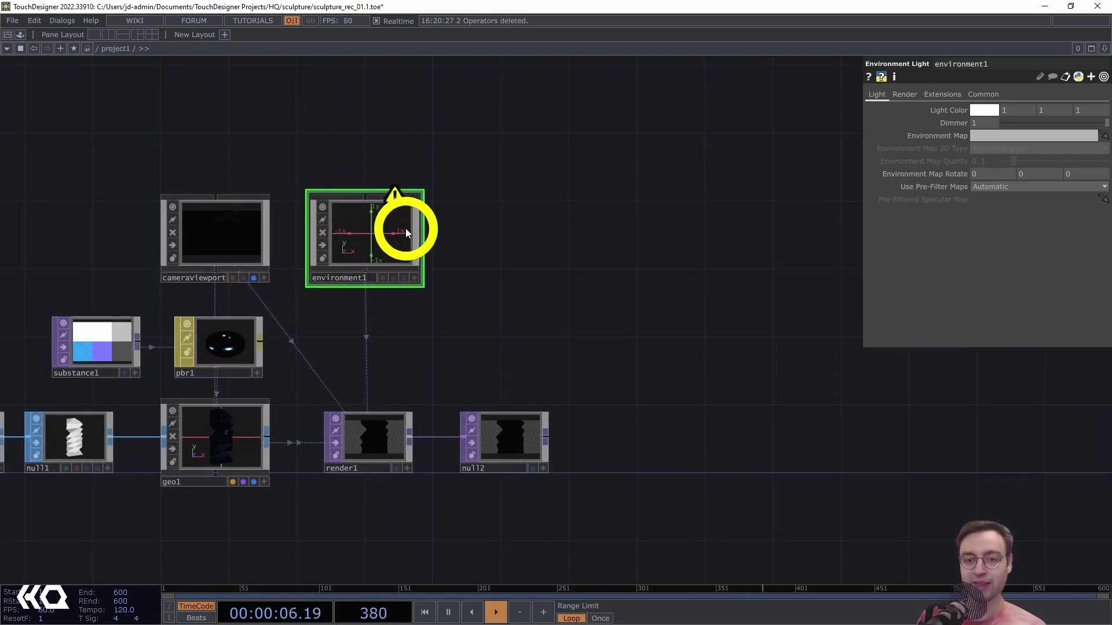
middle_click(390, 197)
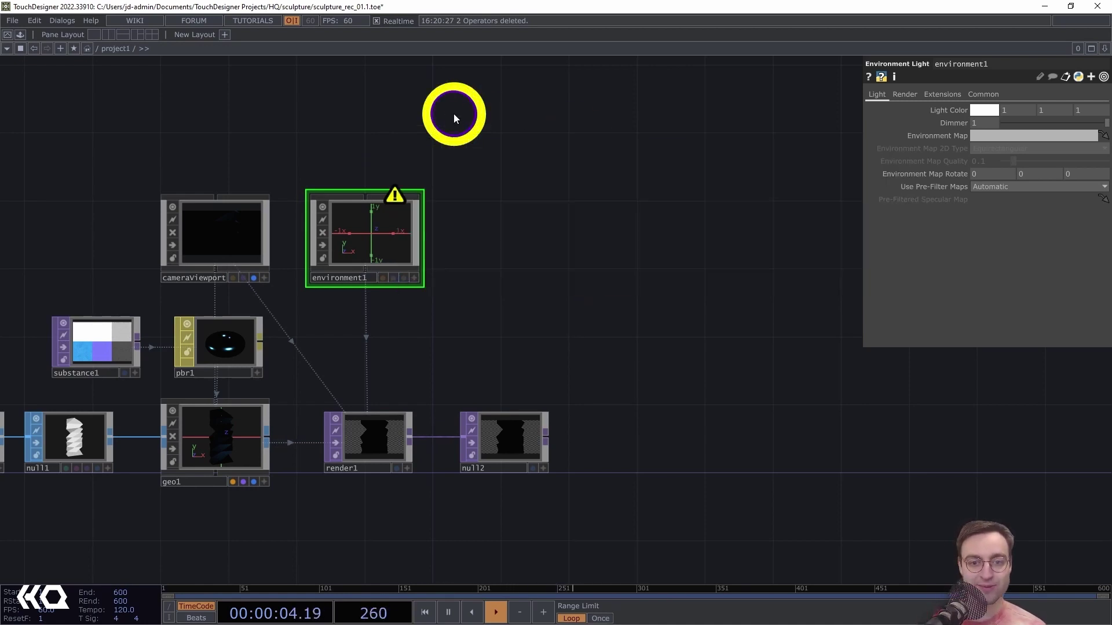
Add a Movie File In TOP above environment1 and assign it as that light's Environment Map.
left_click_drag(325, 152, 402, 174)
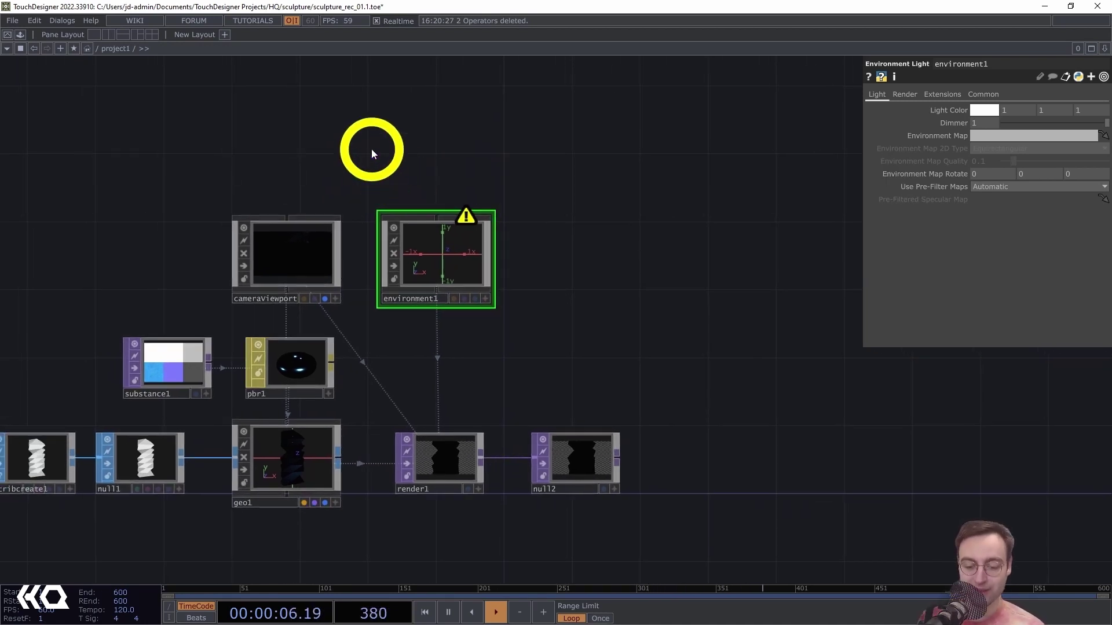
key("Tab")
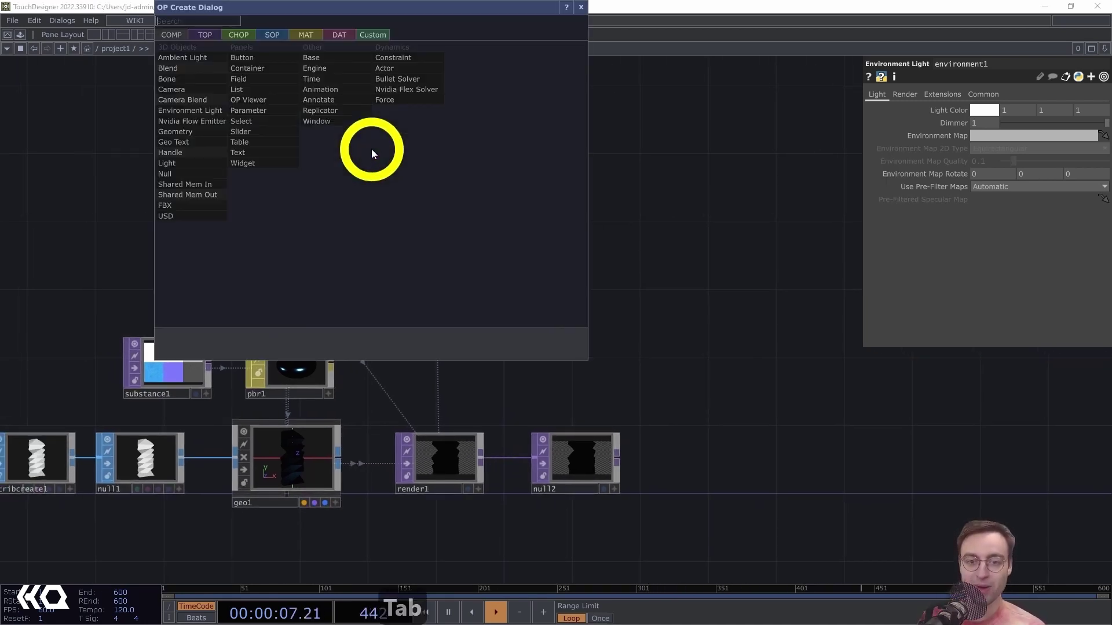
left_click(205, 36)
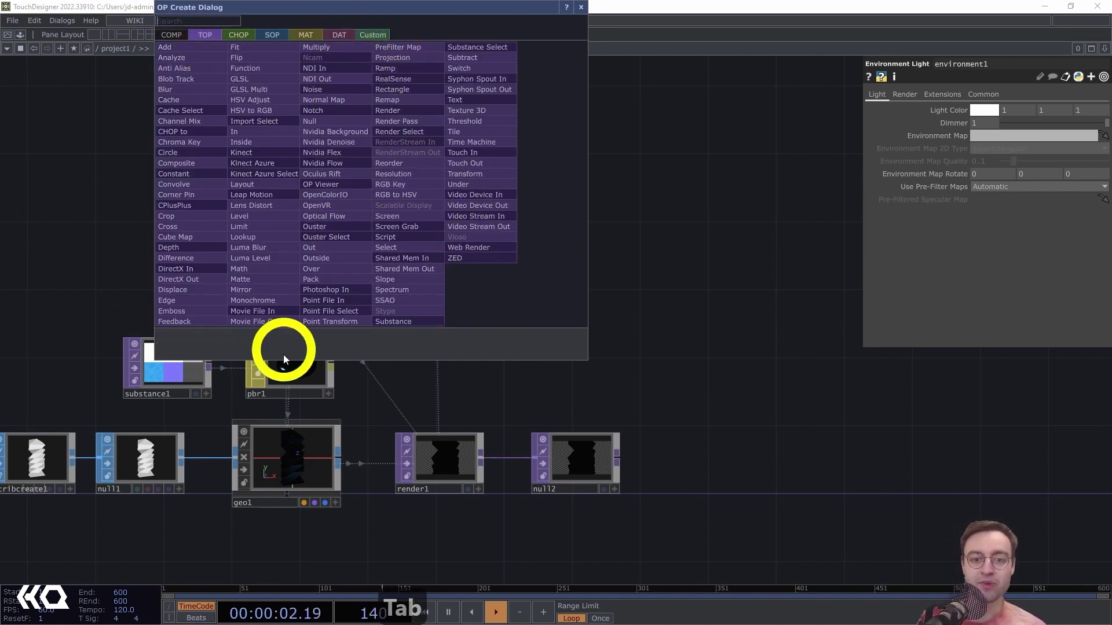
left_click(259, 310)
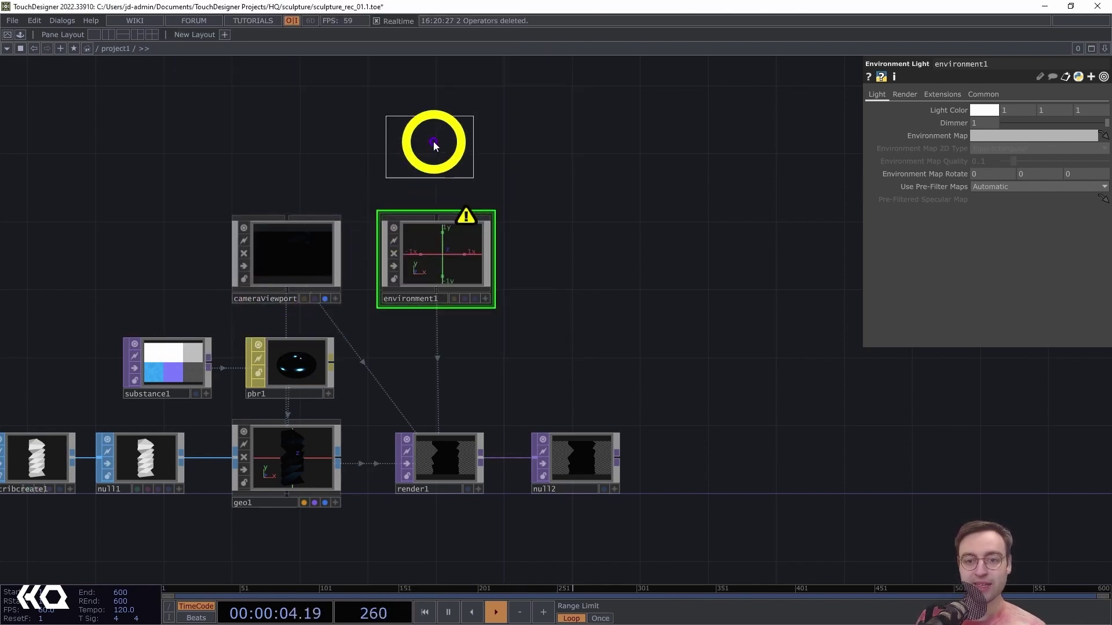
left_click(438, 147)
left_click_drag(439, 152, 446, 180)
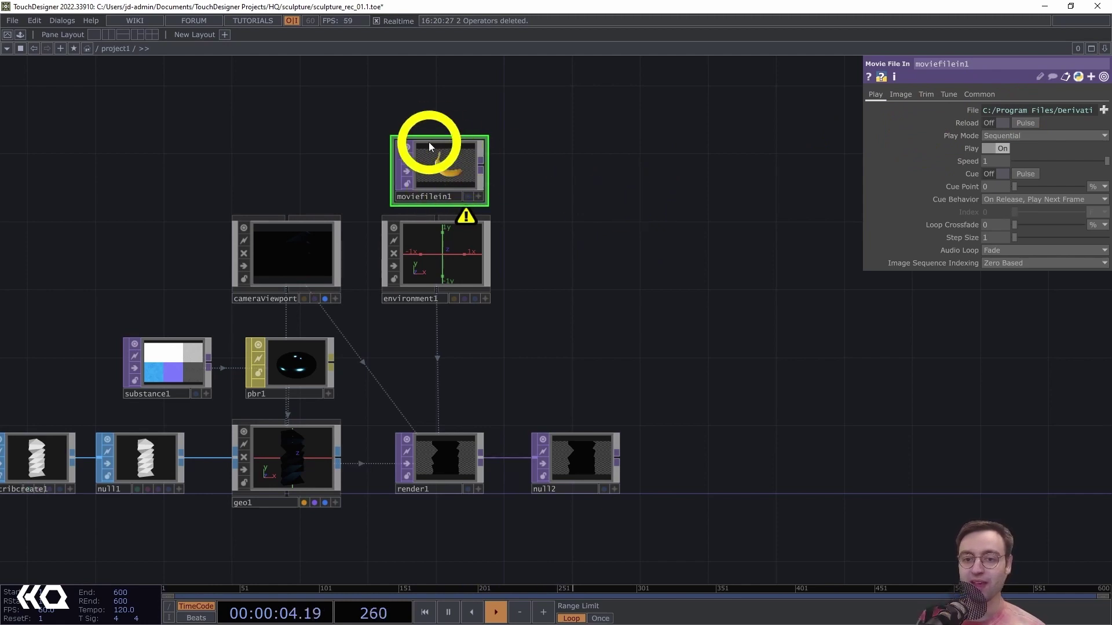
left_click_drag(441, 167, 436, 250)
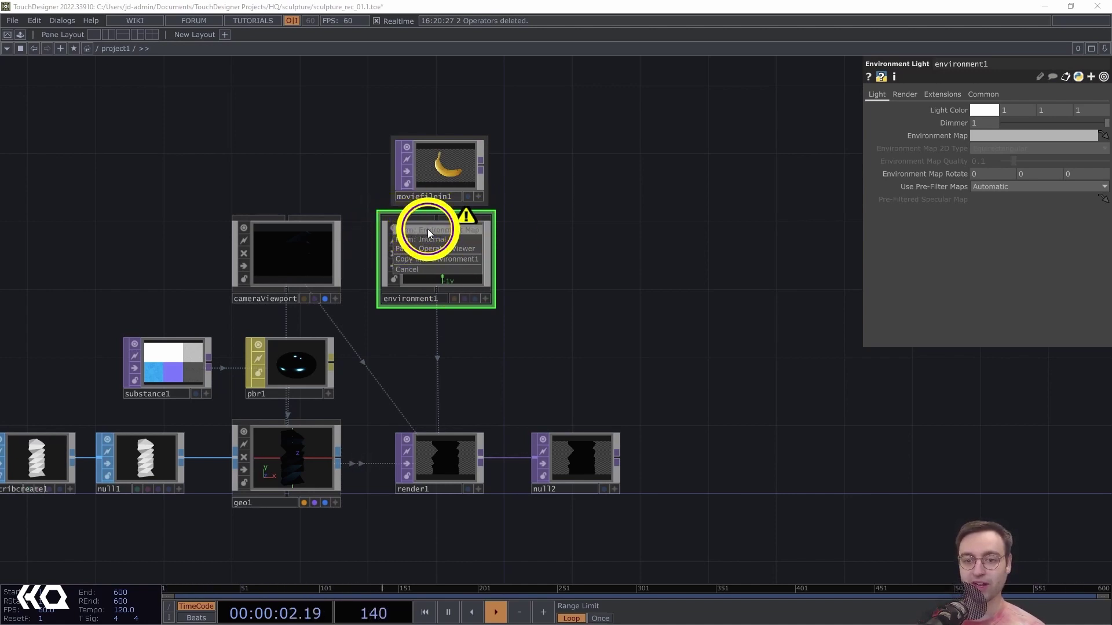
left_click(427, 230)
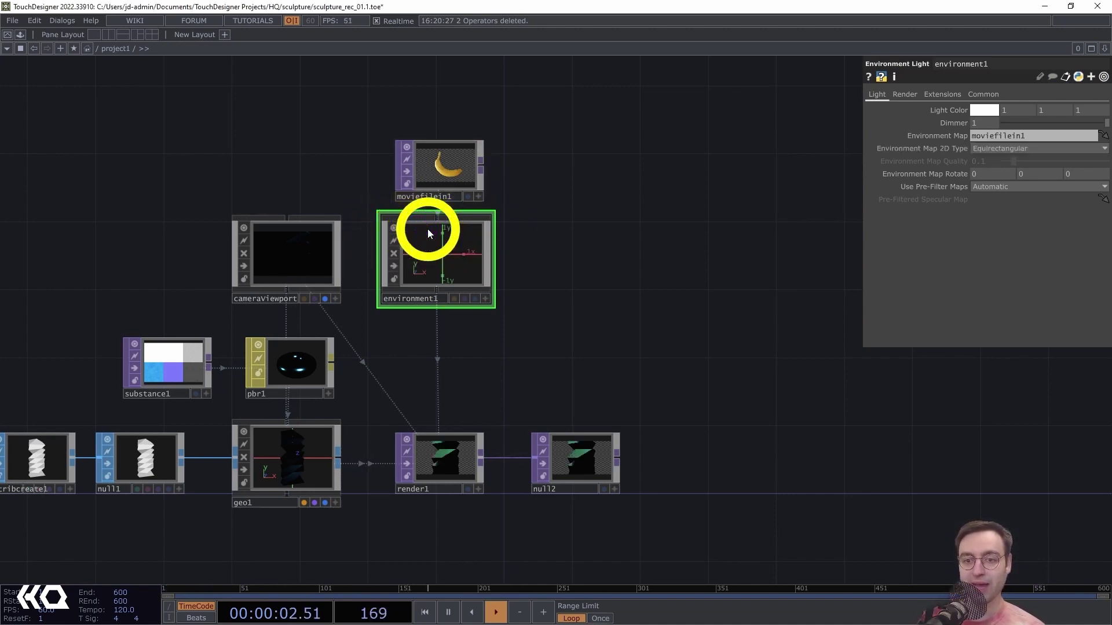
Load PalaceOfFineArts-360Designs.io.jpg from the Samples/Map folder as the file of moviefilein1.
left_click(449, 164)
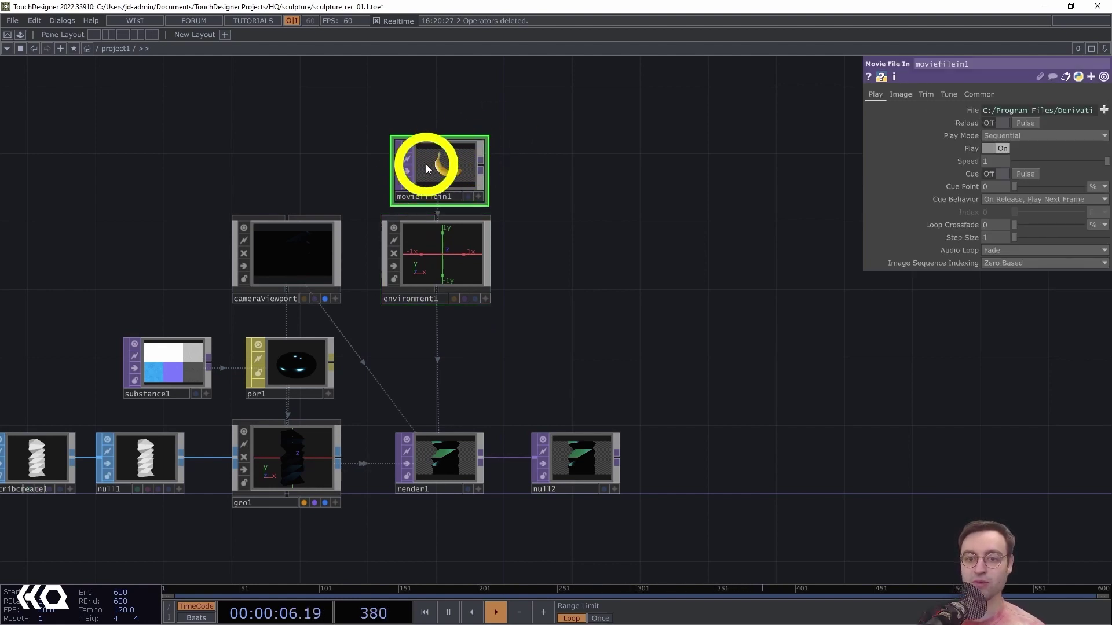
left_click(1103, 110)
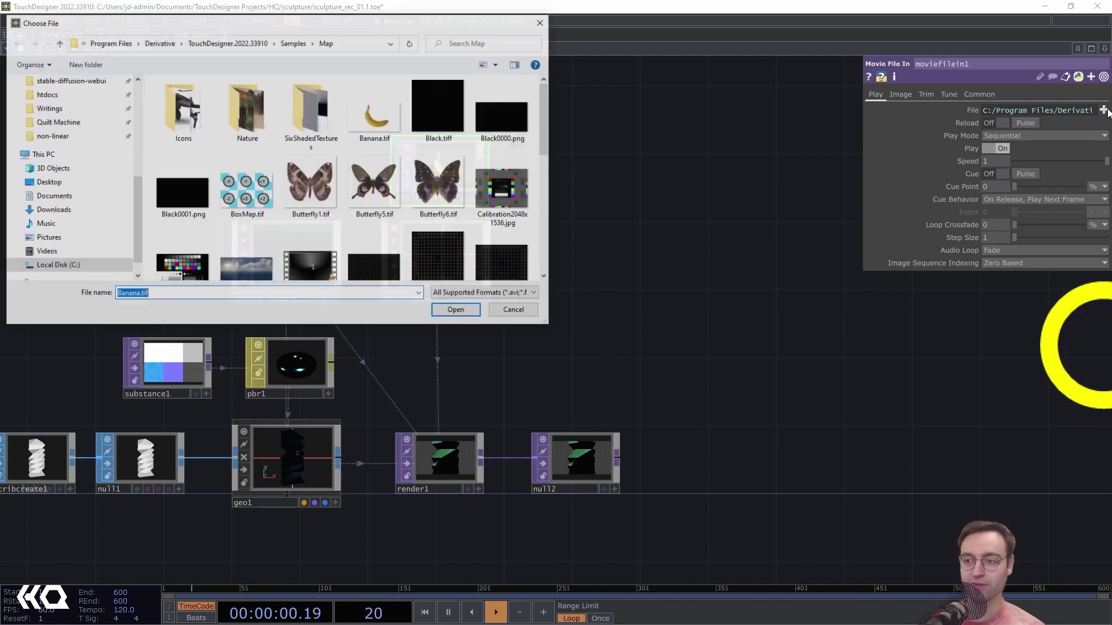
left_click_drag(356, 28, 447, 67)
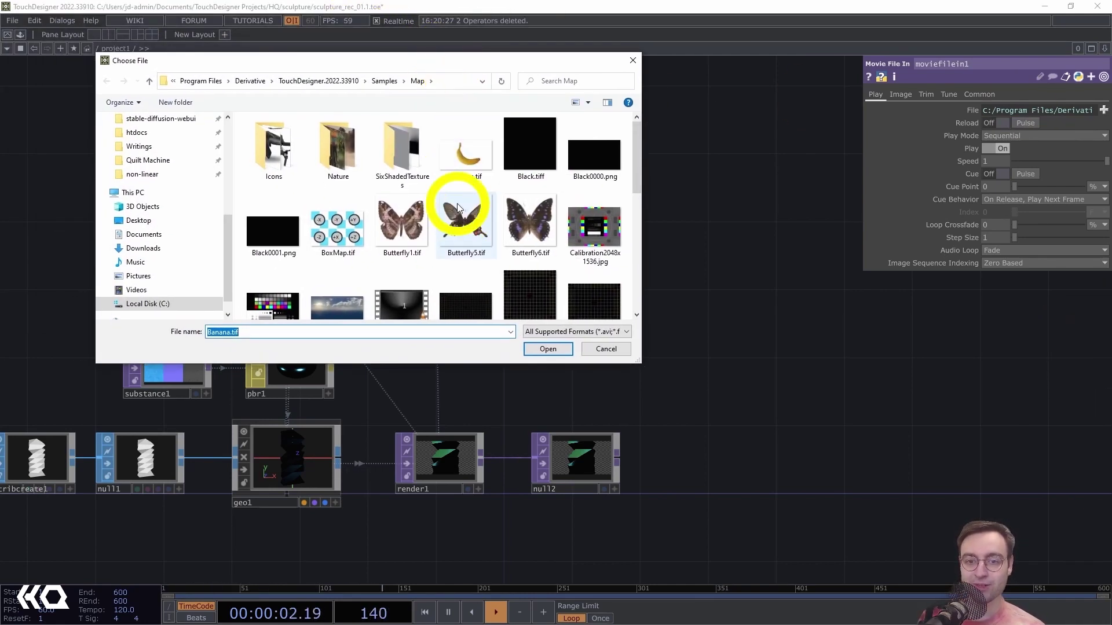
scroll(409, 195, "down", 1)
scroll(409, 195, "down", 3)
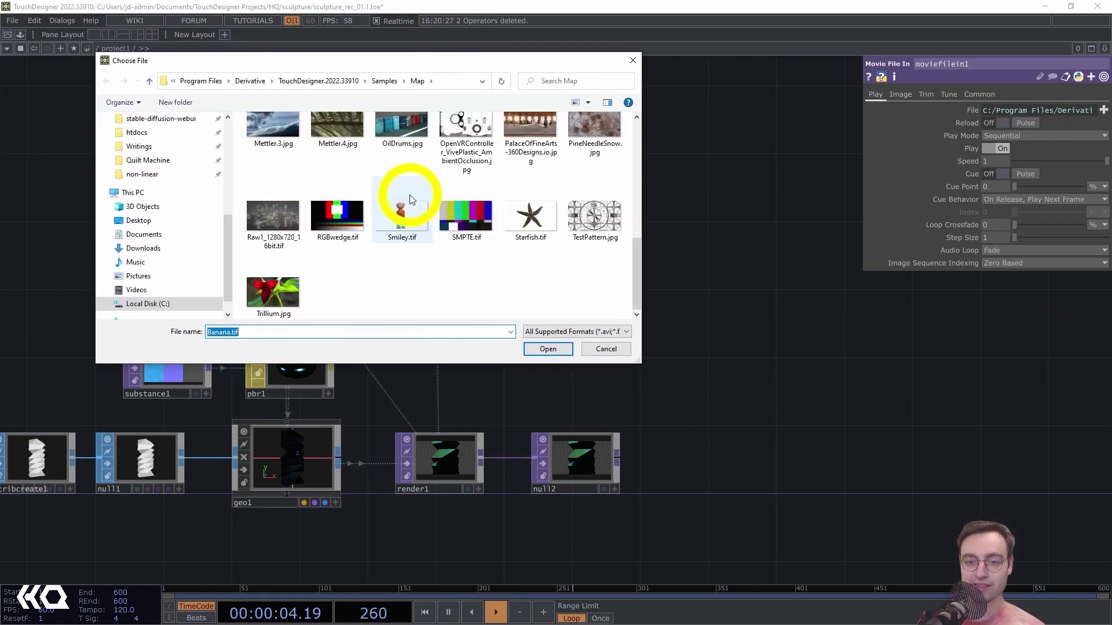
scroll(417, 244, "up", 3)
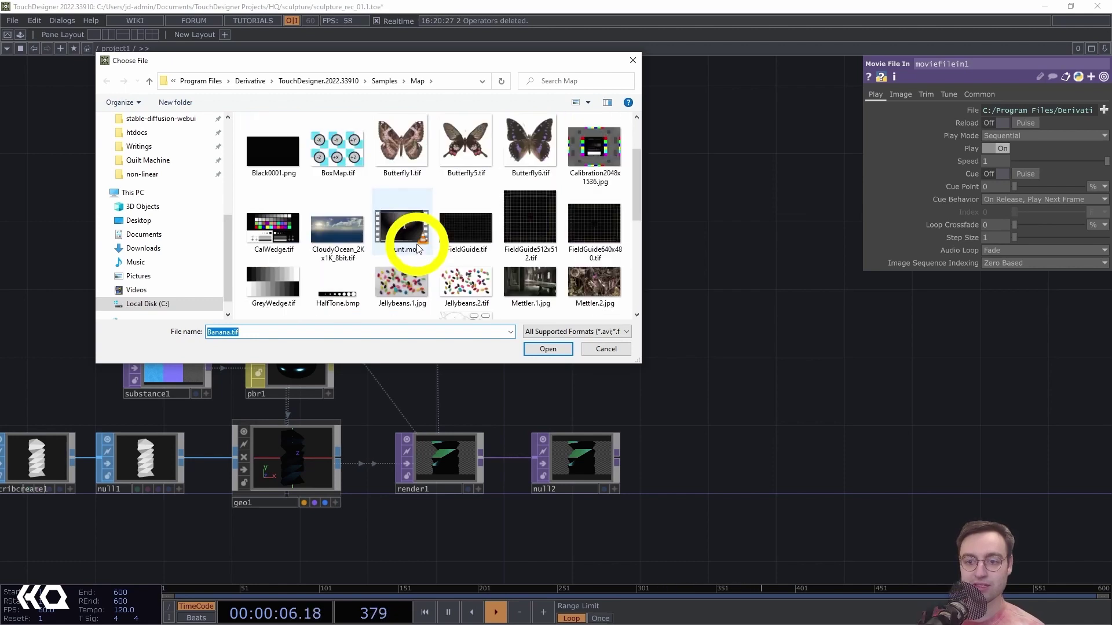
scroll(417, 246, "down", 2)
left_click(528, 228)
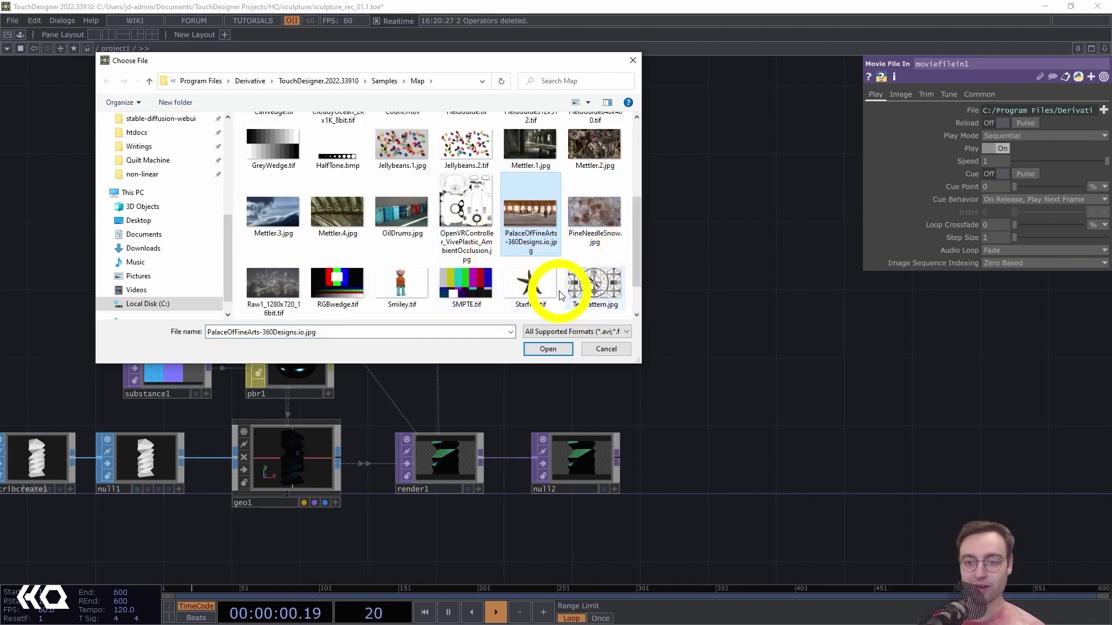
left_click(547, 350)
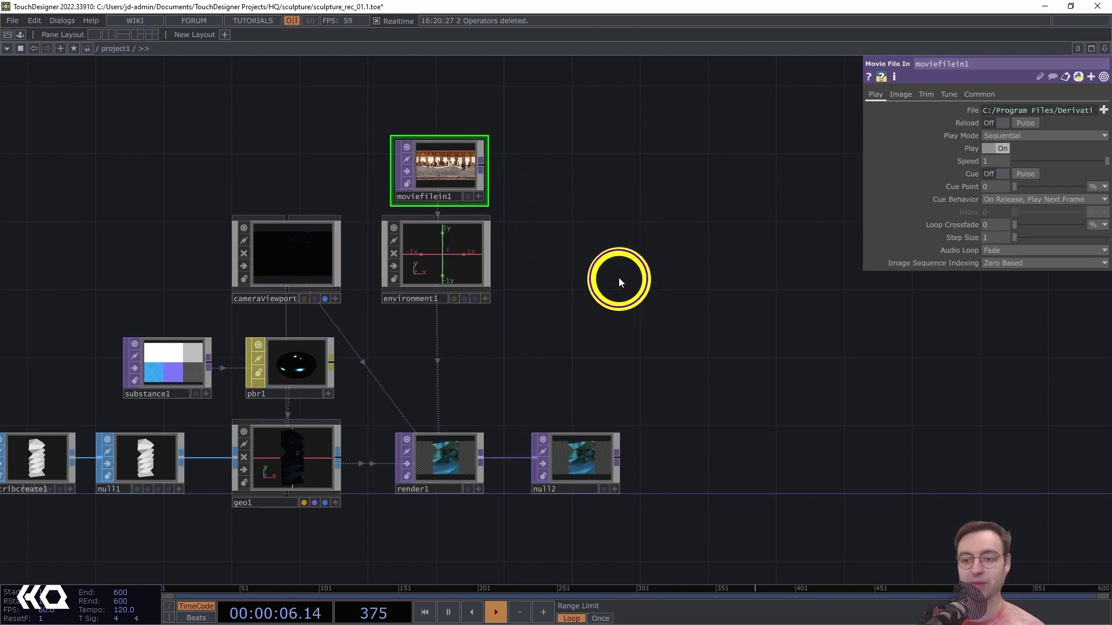
Examine the reflections on the sculpture in render1 up close.
scroll(606, 248, "up", 6)
scroll(607, 445, "up", 2)
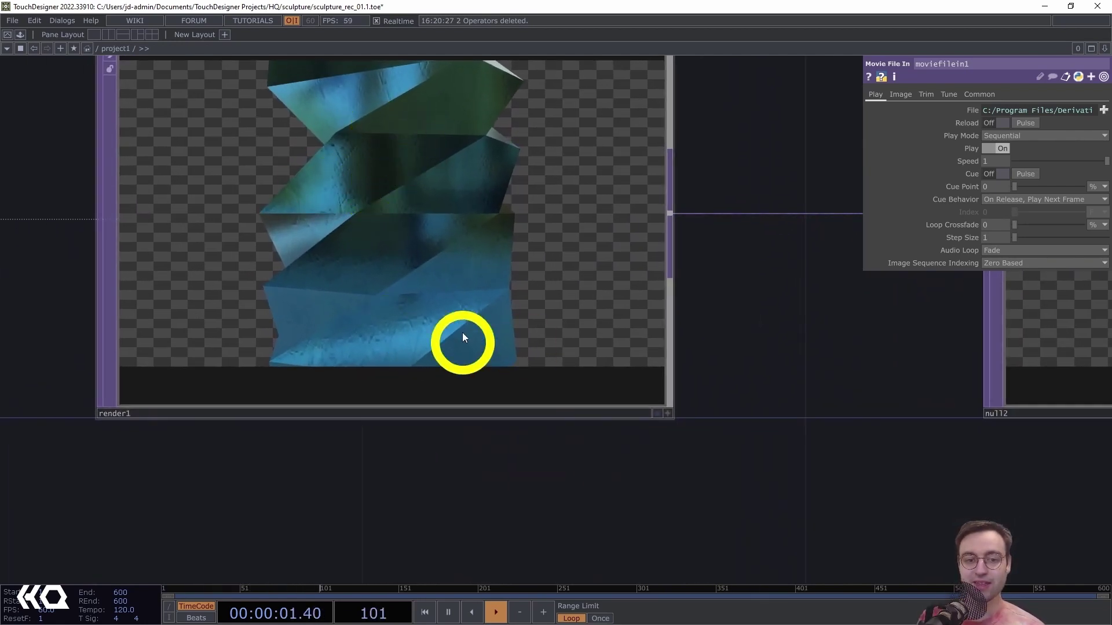
left_click_drag(763, 341, 836, 463)
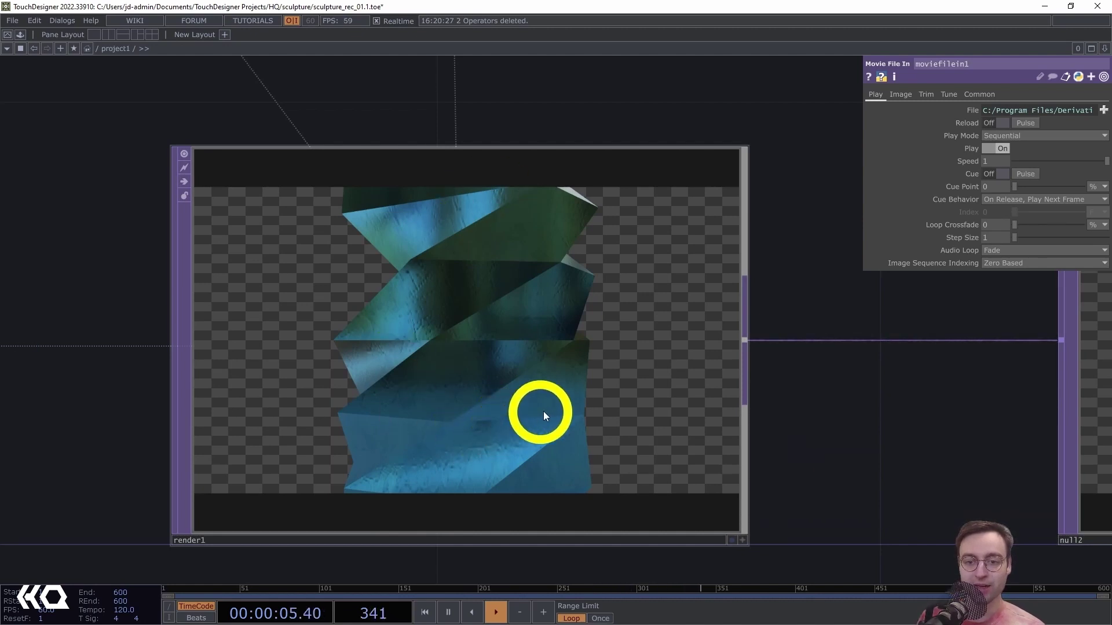
scroll(809, 454, "down", 4)
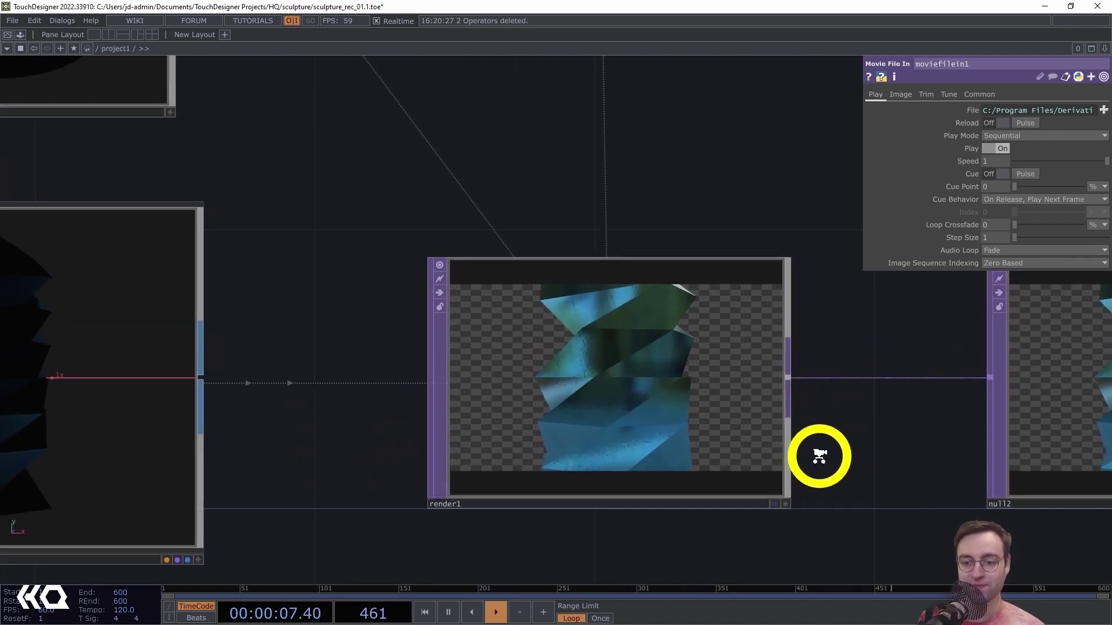
scroll(904, 510, "down", 5)
left_click_drag(898, 522, 665, 509)
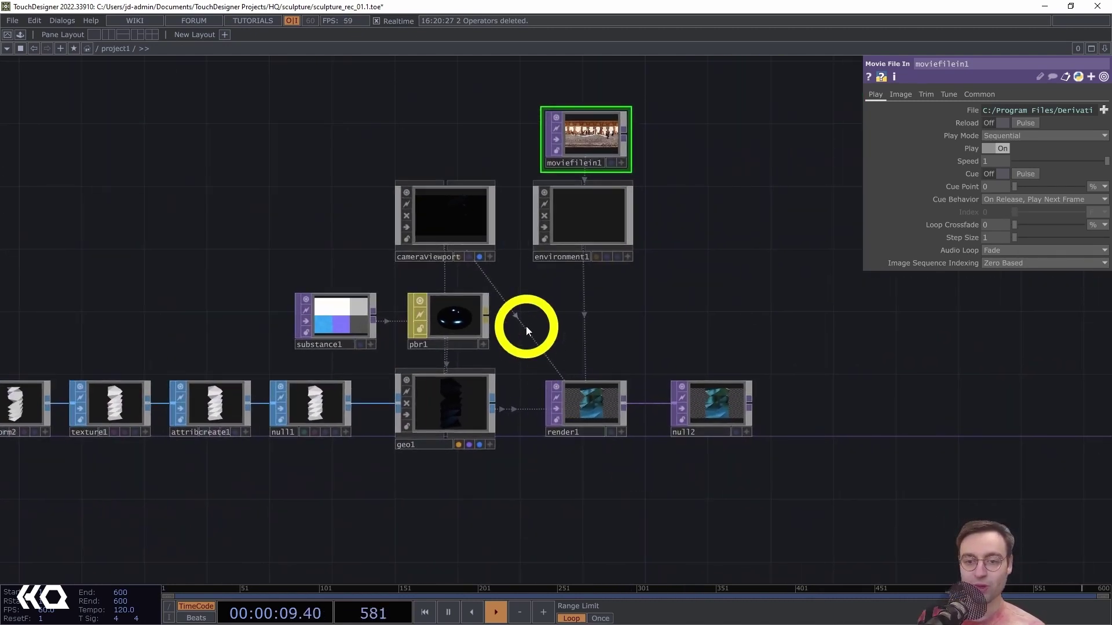
Set the Render TOP parameter of cameraViewport to render1.
left_click_drag(534, 304, 481, 295)
left_click(395, 190)
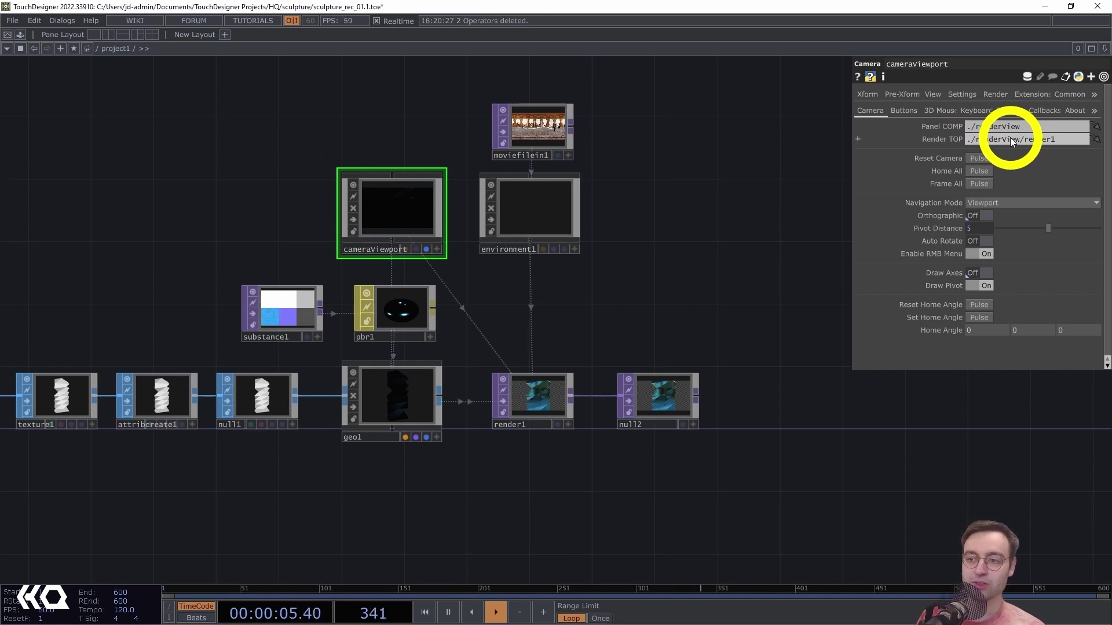
double_click(990, 137)
left_click_drag(652, 277, 649, 275)
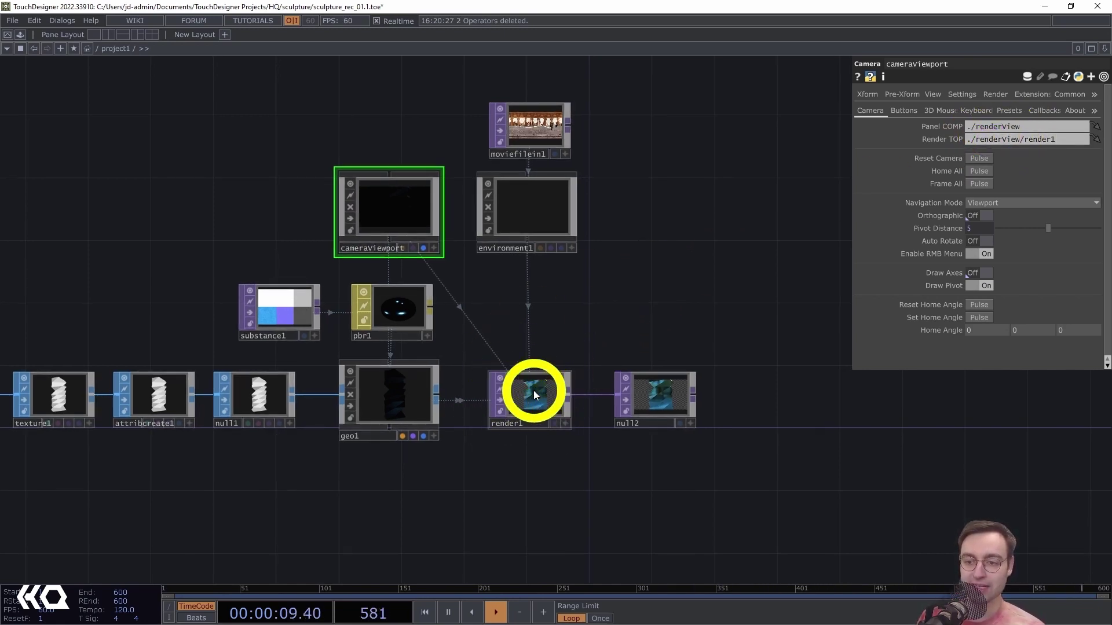
left_click_drag(533, 391, 1018, 140)
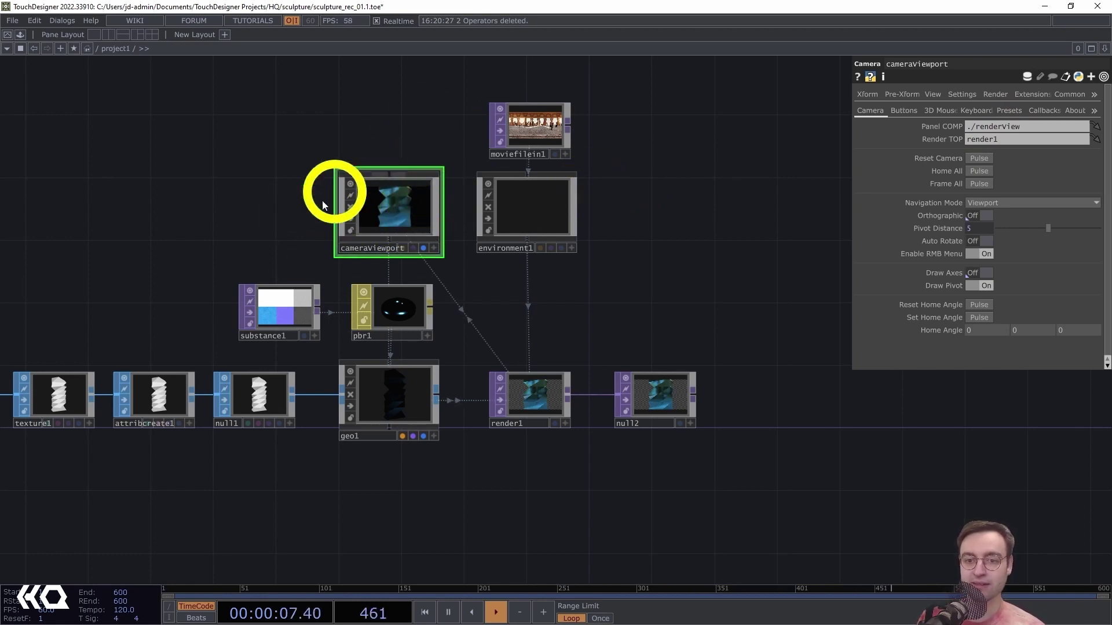
Make the cameraViewport viewer interactive, orbit around the sculpture and pull the camera back to a pivot distance of about 11.3.
scroll(298, 179, "up", 5)
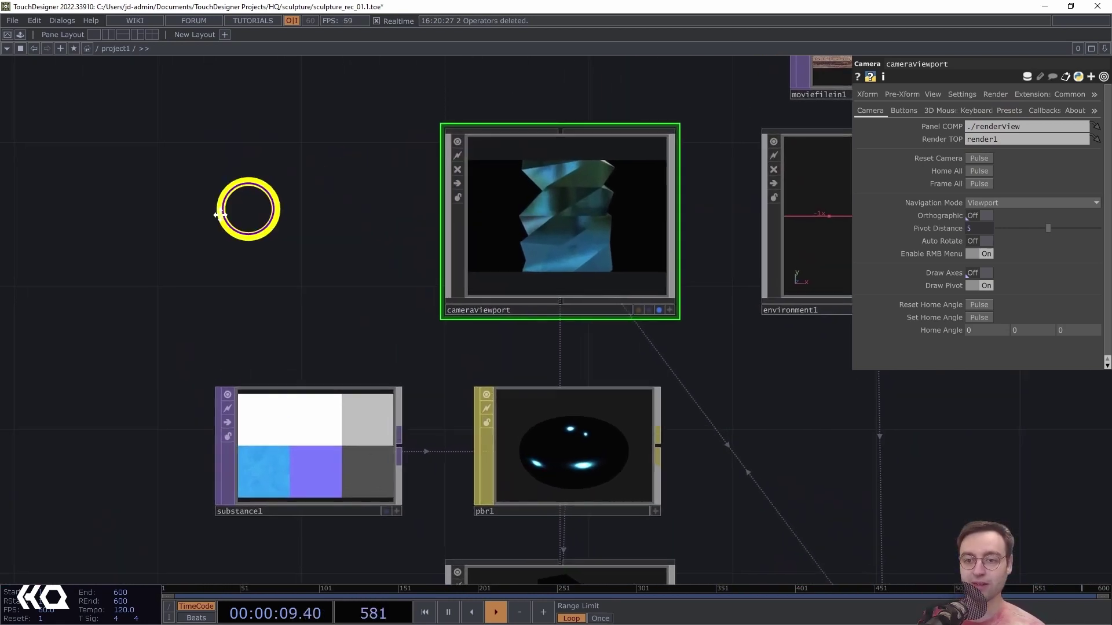
left_click(509, 348)
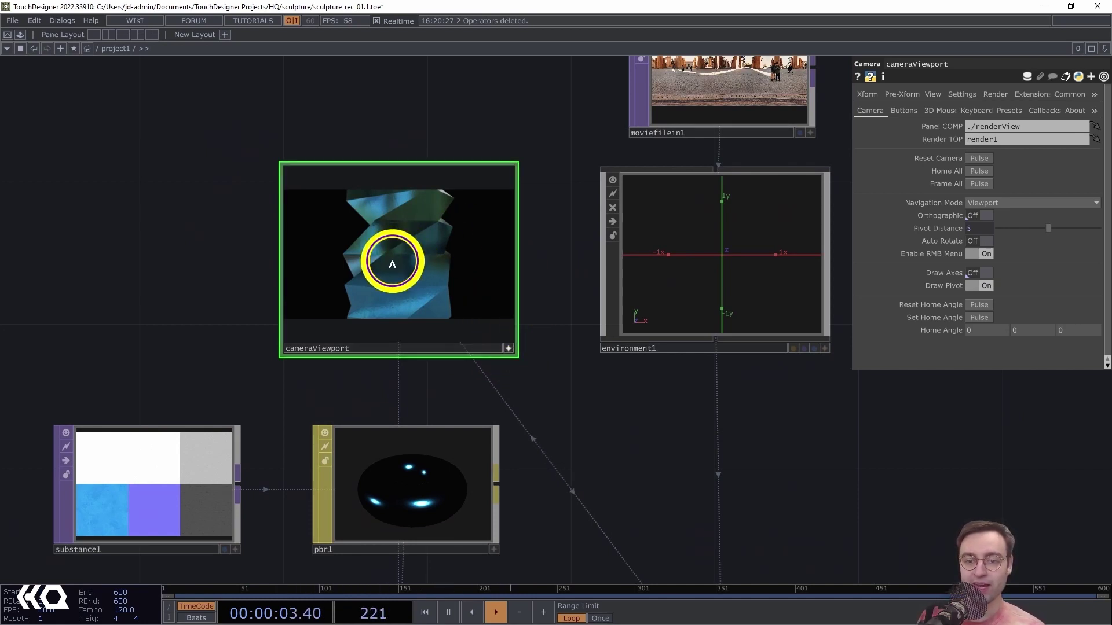
mouse_move(392, 261)
left_mouse_down()
mouse_move(394, 275)
mouse_move(414, 268)
left_mouse_up()
middle_click_drag(414, 269, 338, 287)
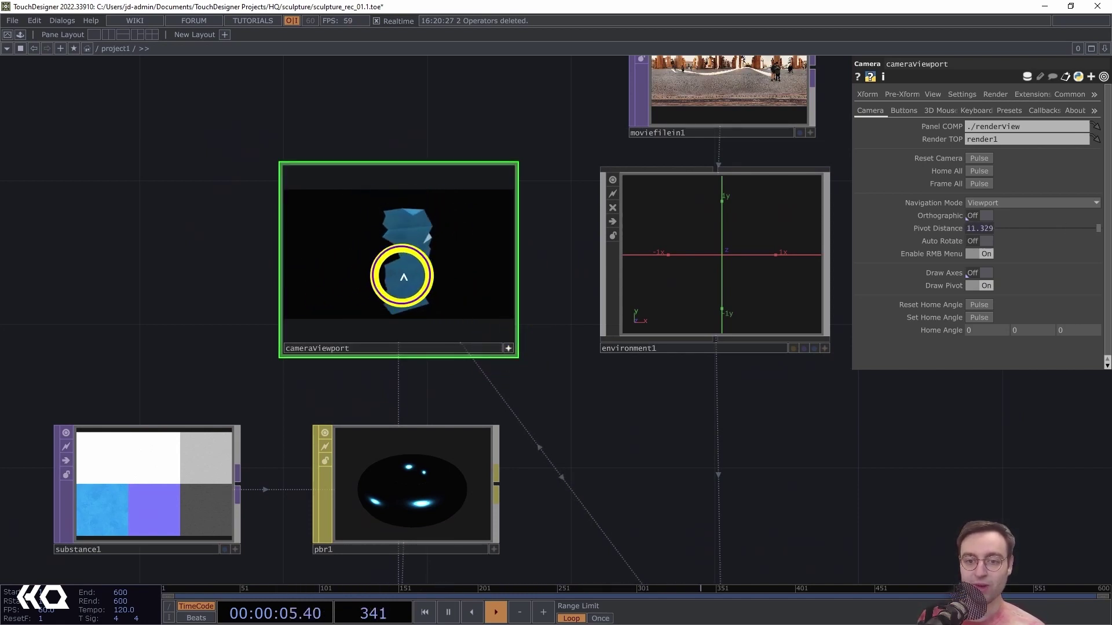
mouse_move(402, 277)
left_mouse_down()
mouse_move(421, 267)
mouse_move(394, 282)
mouse_move(432, 286)
mouse_move(367, 287)
mouse_move(442, 279)
left_mouse_up()
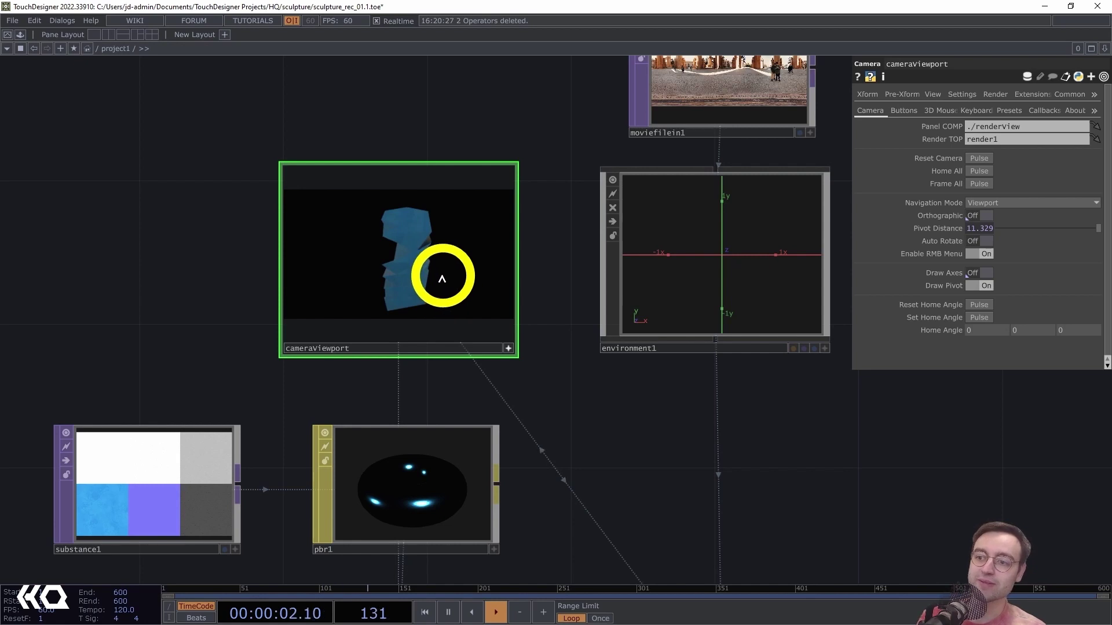
Turn on Auto Rotate for cameraViewport, set the camera spinning around the sculpture and check the motion in render1.
left_click(981, 241)
left_click(379, 293)
mouse_move(379, 293)
left_mouse_down()
mouse_move(405, 293)
mouse_move(348, 300)
mouse_move(394, 288)
mouse_move(360, 237)
mouse_move(399, 287)
mouse_move(322, 256)
mouse_move(495, 333)
mouse_move(428, 262)
mouse_move(454, 315)
mouse_move(550, 335)
mouse_move(476, 220)
left_mouse_up()
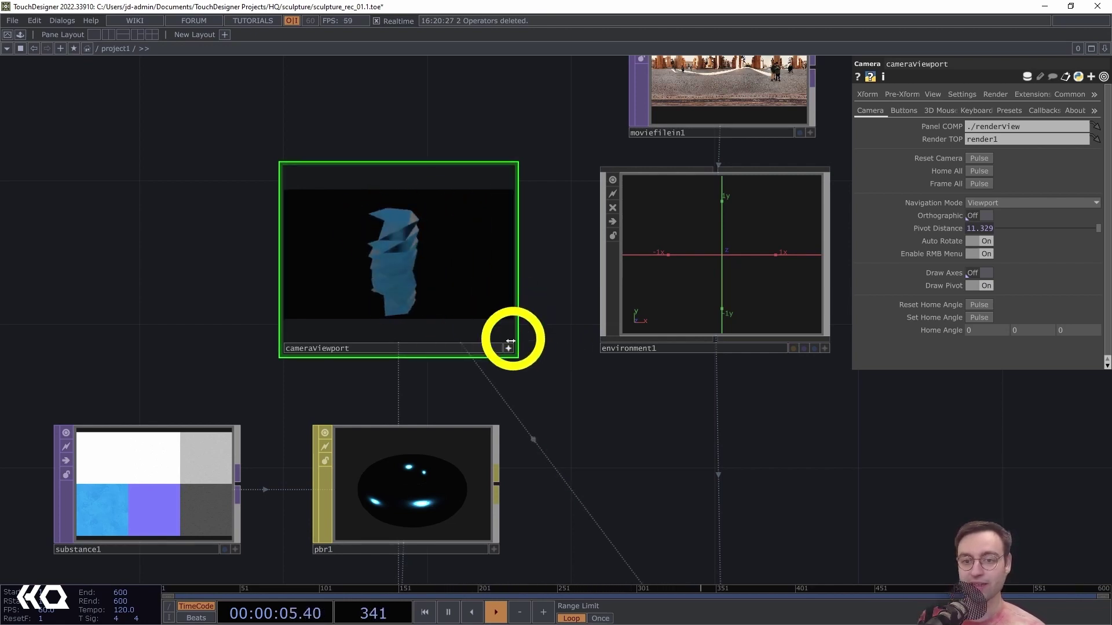
left_click_drag(558, 387, 457, 127)
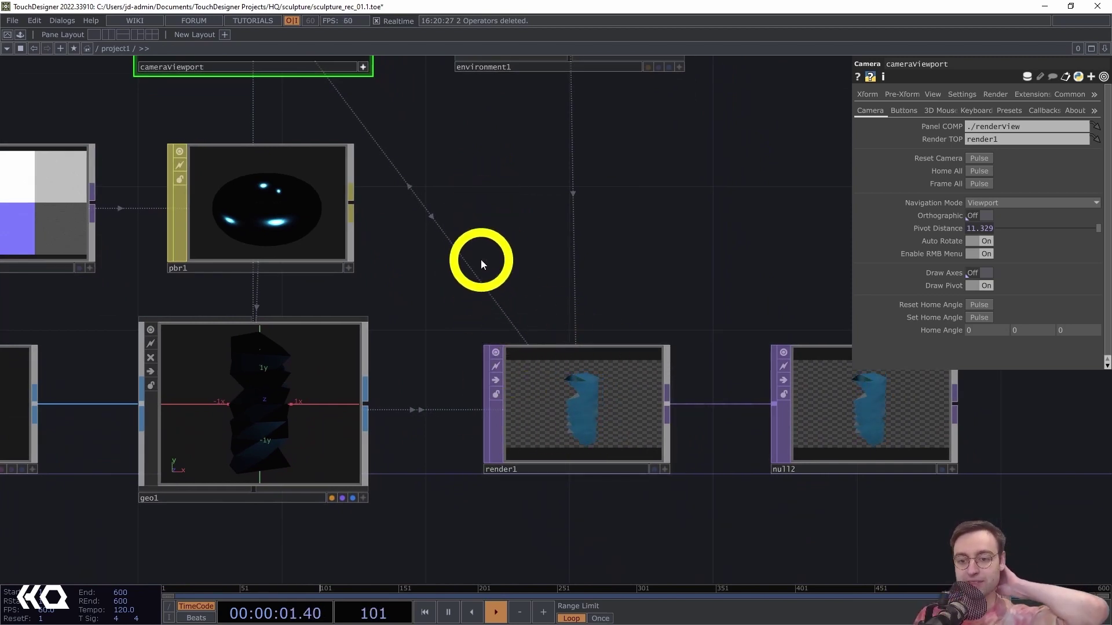
Spin the auto-rotating camera around the sculpture once more in cameraViewport and check the motion in render1.
left_click_drag(489, 242, 442, 249)
scroll(563, 291, "down", 3)
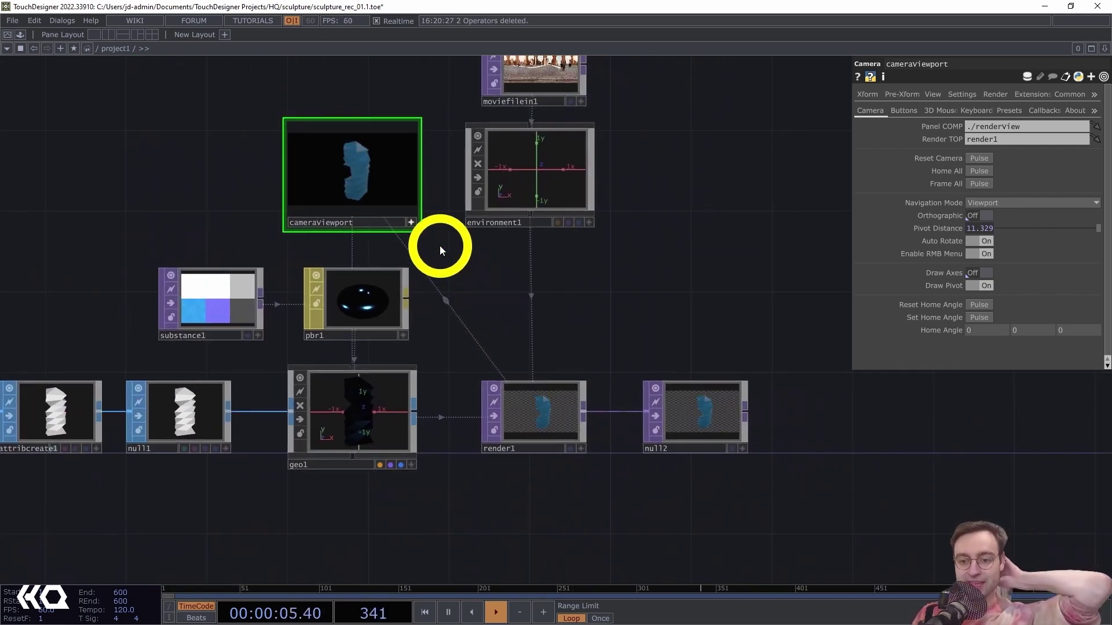
mouse_move(345, 205)
left_mouse_down()
mouse_move(368, 182)
mouse_move(455, 231)
left_mouse_up()
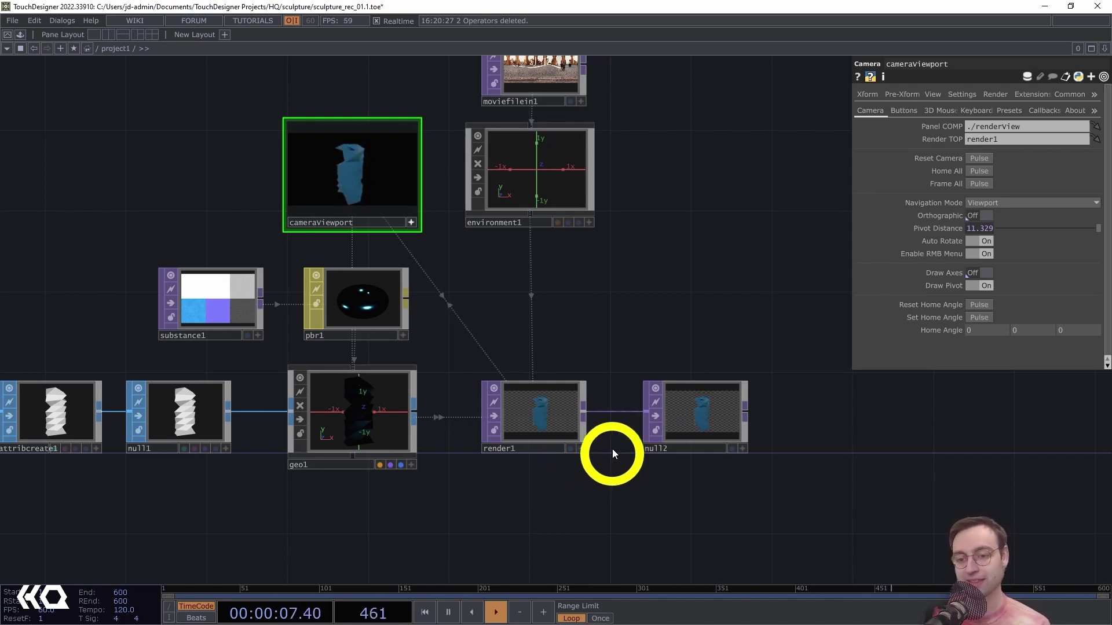
left_click_drag(529, 509, 534, 477)
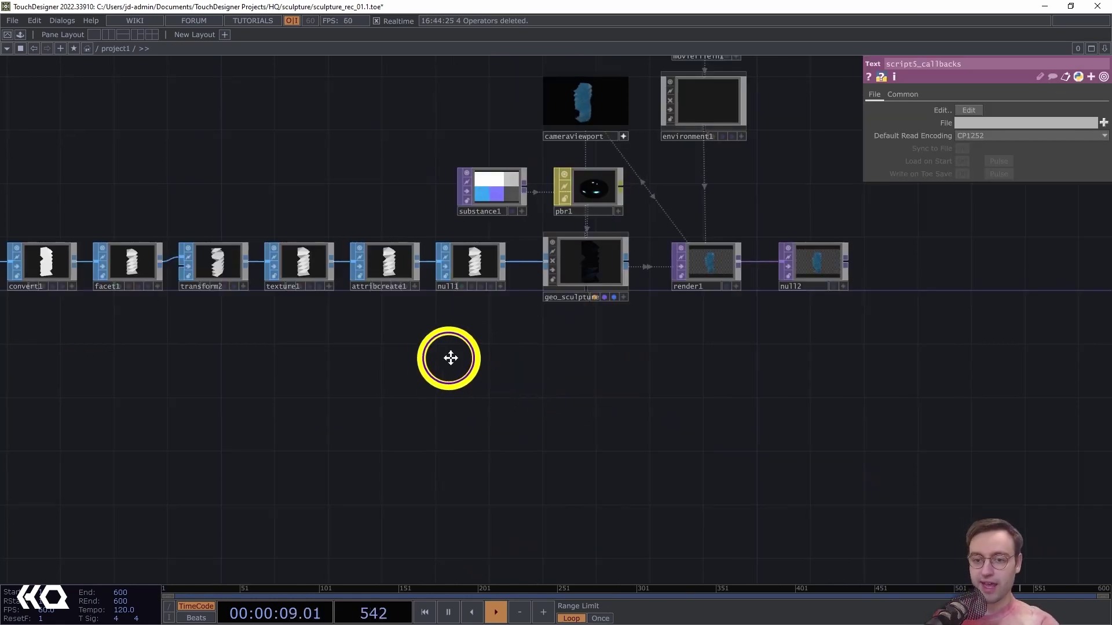
Add a Box SOP in the empty network area below the sculpture's SOP chain.
left_click_drag(450, 357, 455, 363)
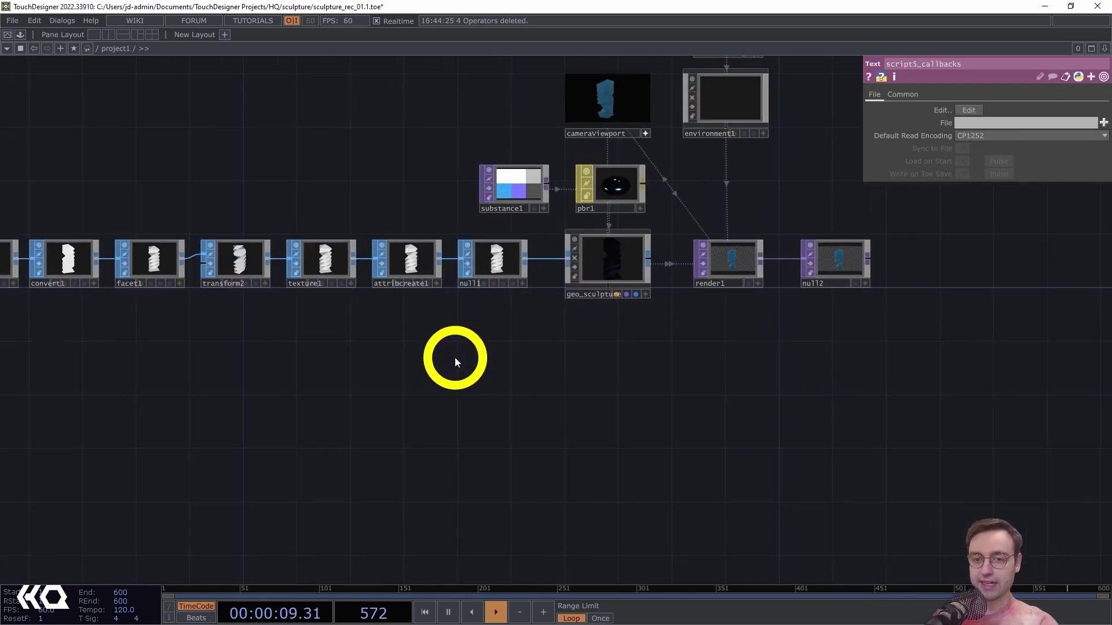
key("Tab")
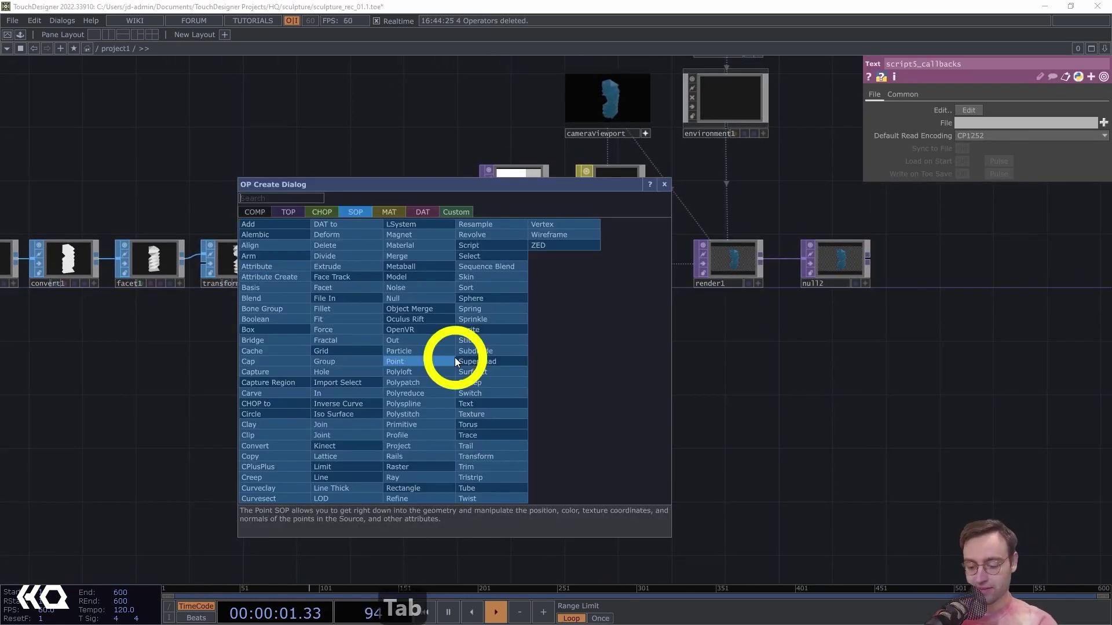
type("box")
left_click(252, 329)
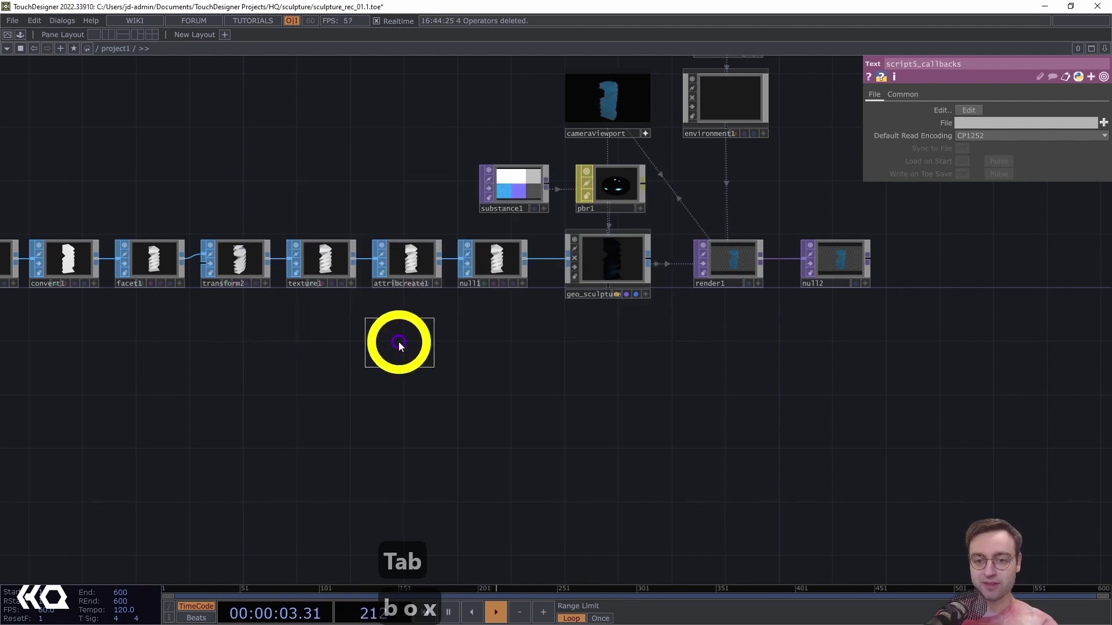
left_click(400, 342)
scroll(513, 379, "up", 3)
left_click_drag(493, 324, 510, 448)
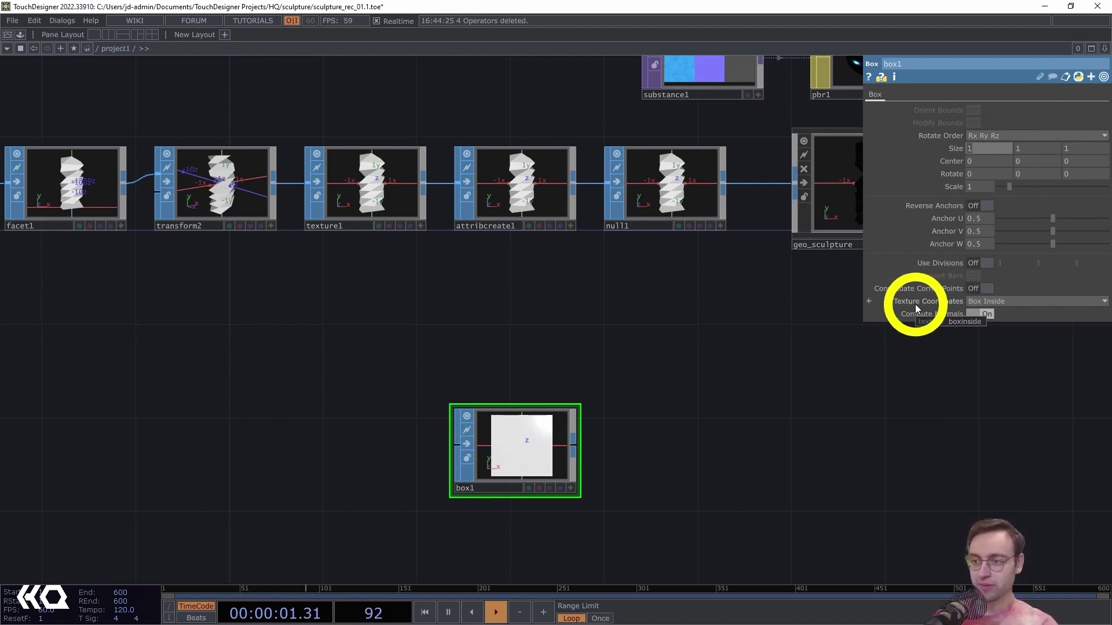
Set the size of box1 to 5 by 0.1 by 5 and its texture coordinates to Face Inside.
type("5")
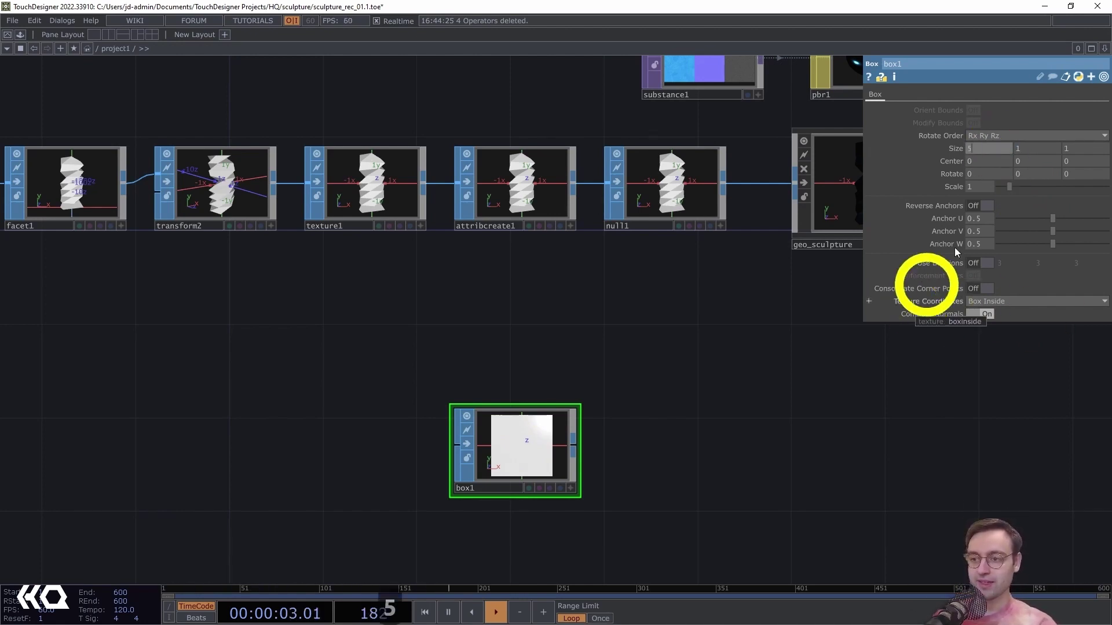
left_click(1034, 148)
type("0.")
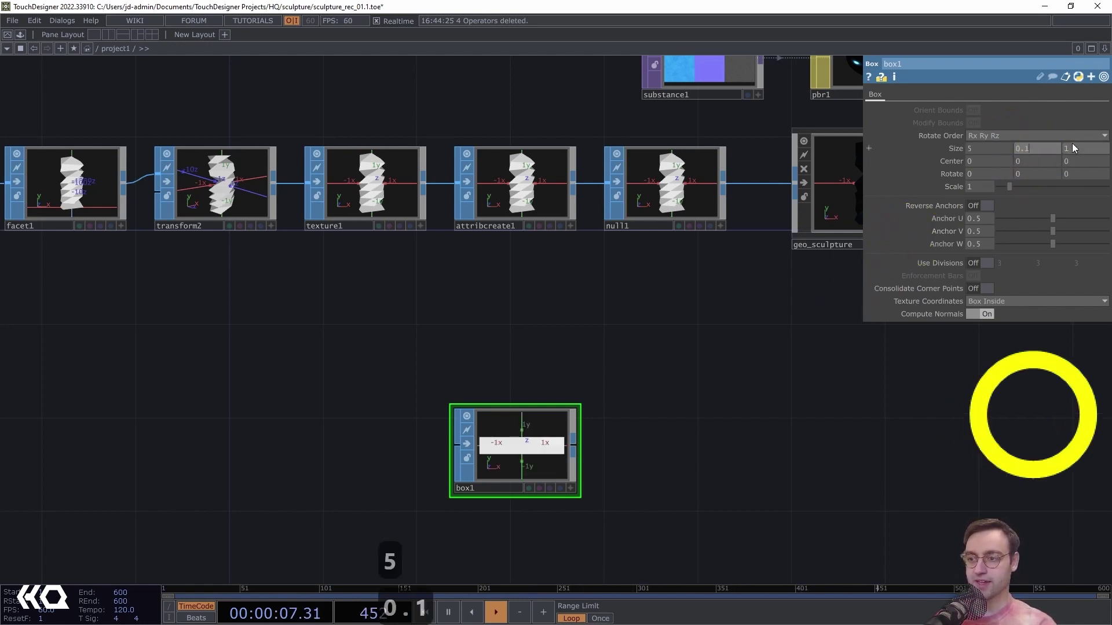
key("Tab")
type("5")
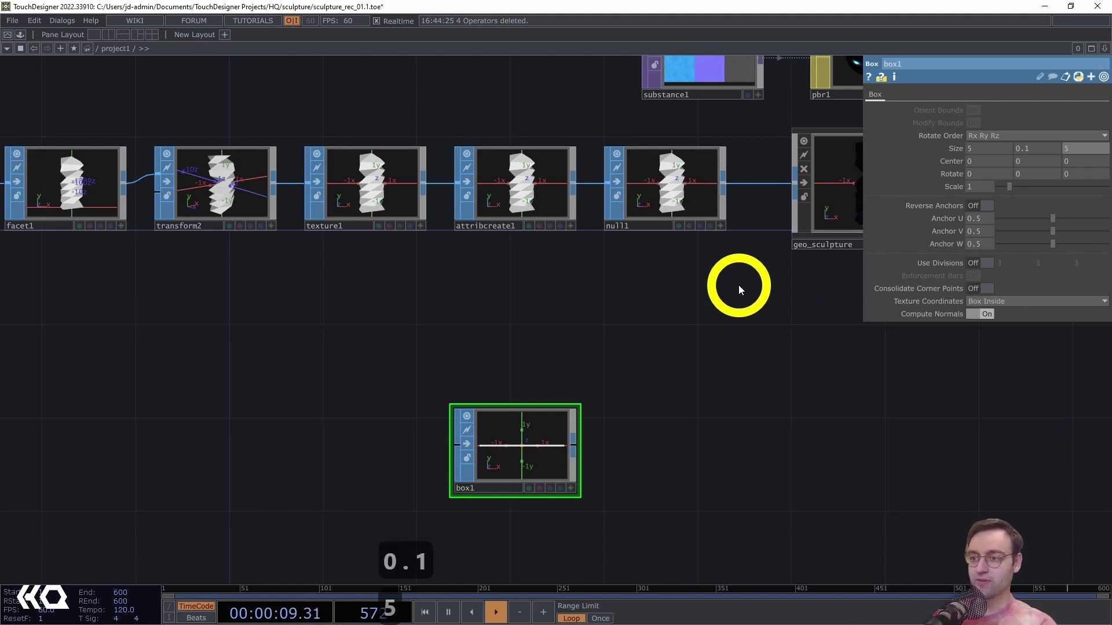
key("Return")
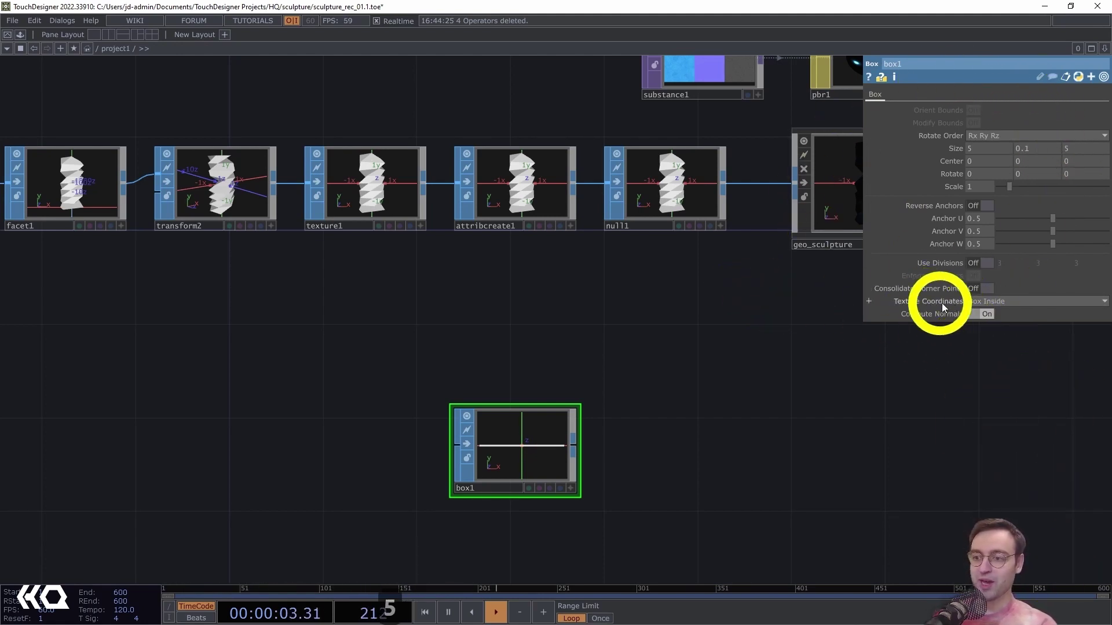
left_click(1013, 301)
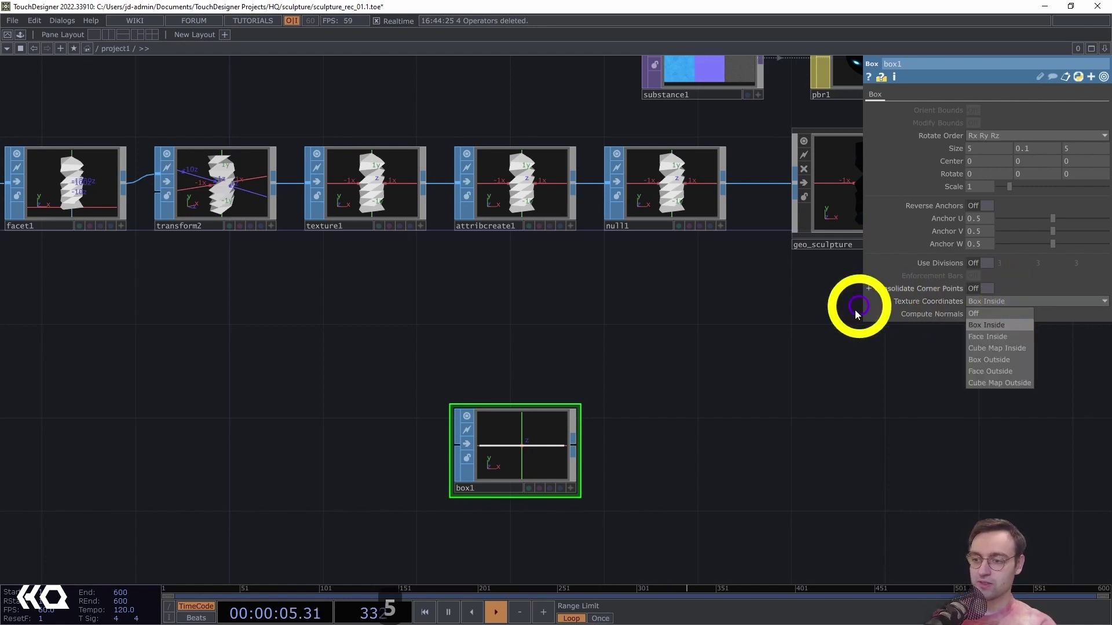
left_click(978, 336)
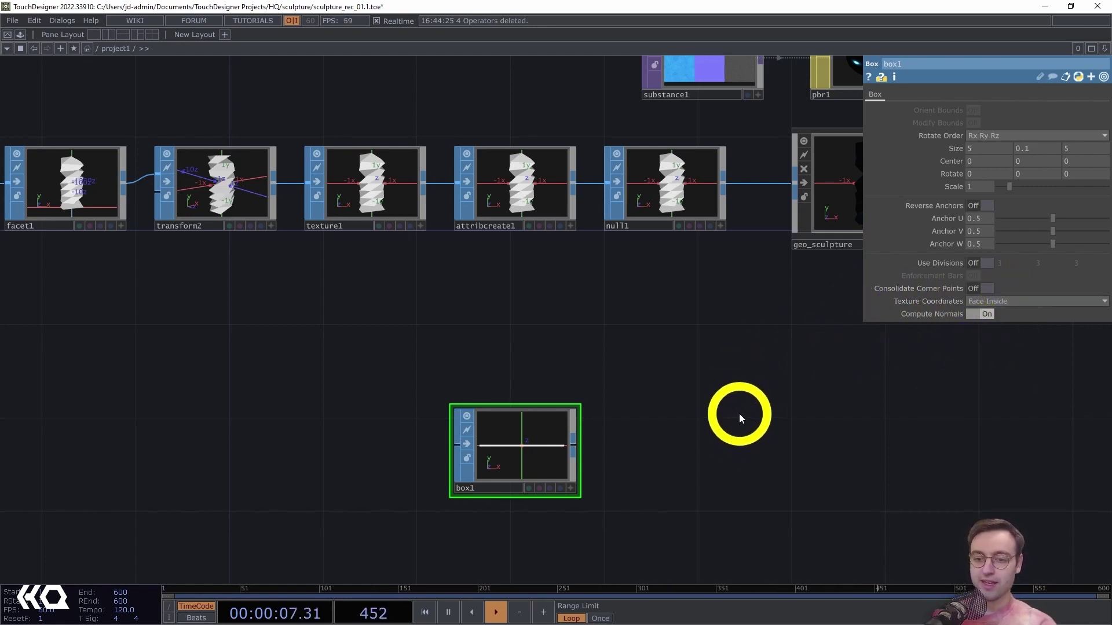
Append an Attribute Create SOP to box1 and turn on Compute Tangents.
left_click_drag(739, 414, 653, 325)
right_click(492, 358)
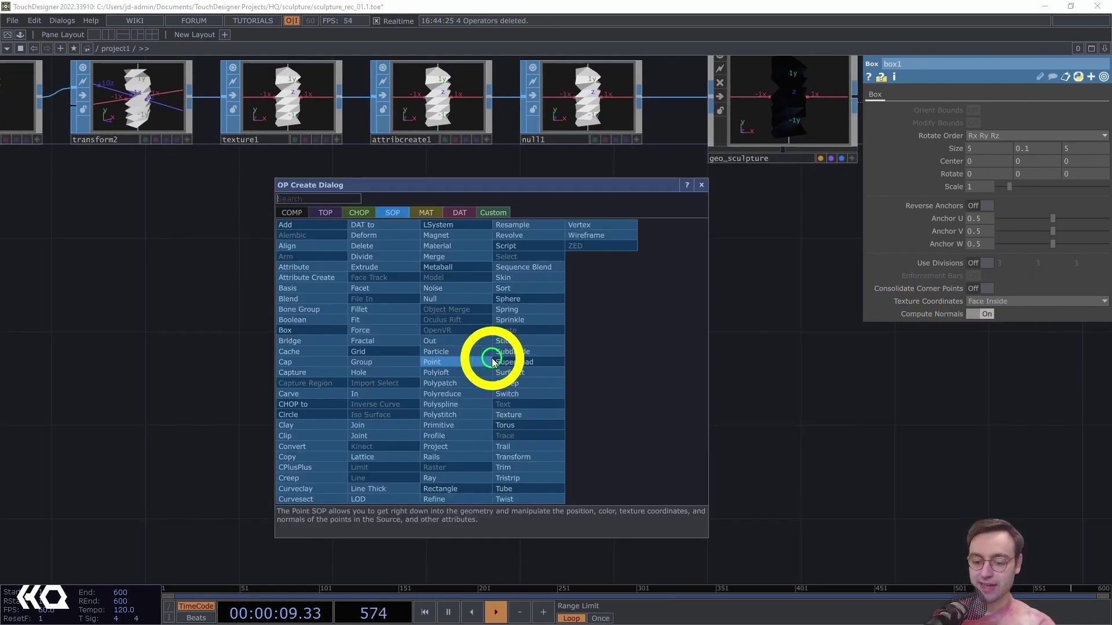
type("at")
left_click(313, 271)
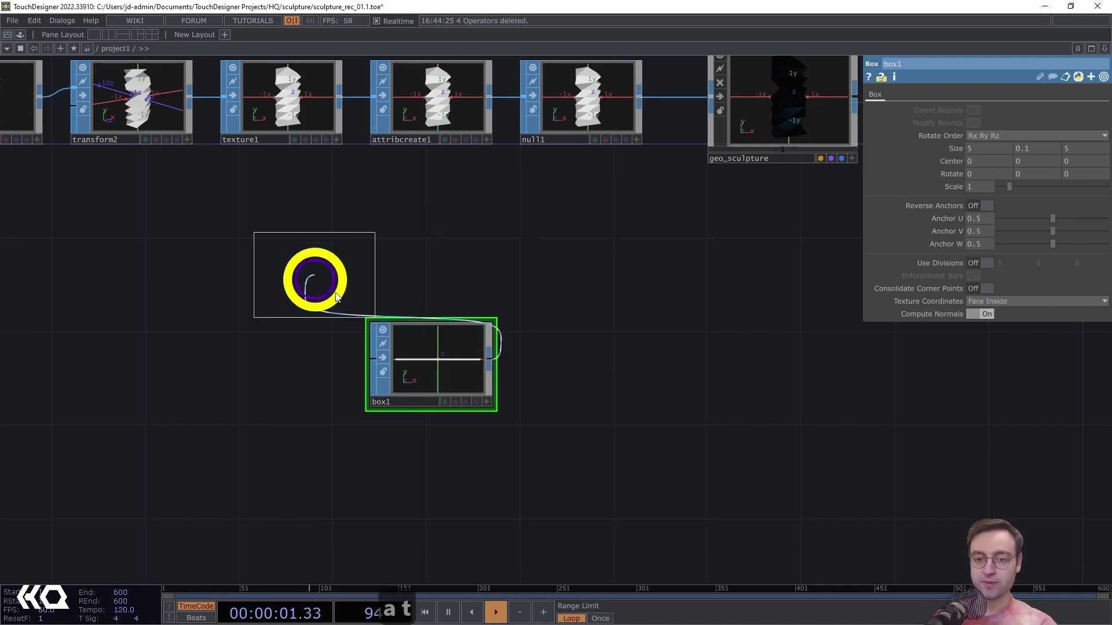
left_click(578, 366)
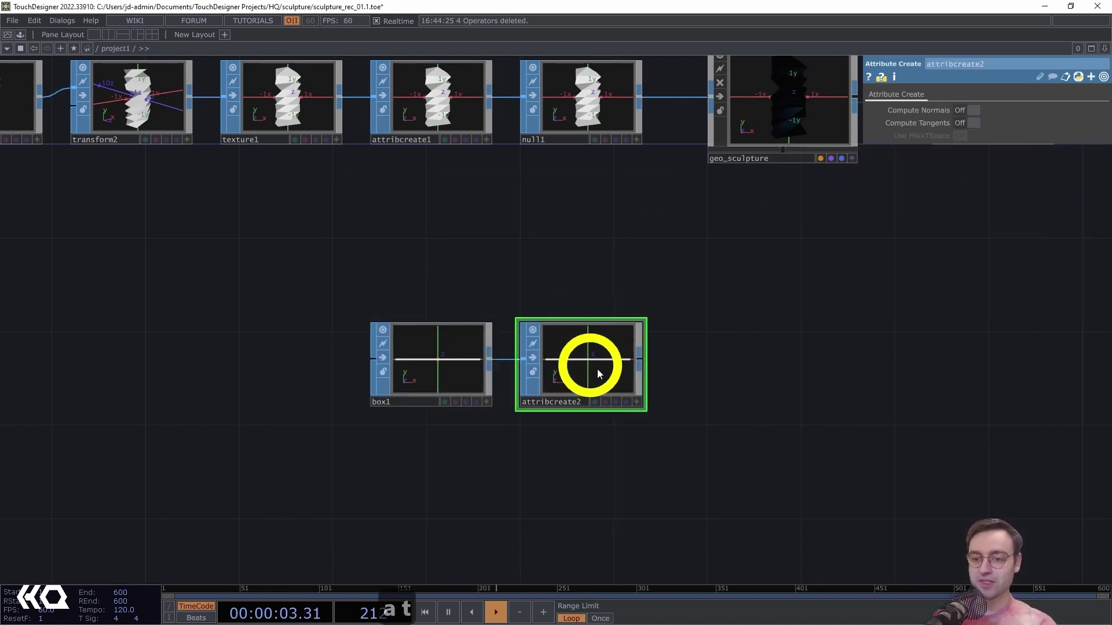
left_click(964, 122)
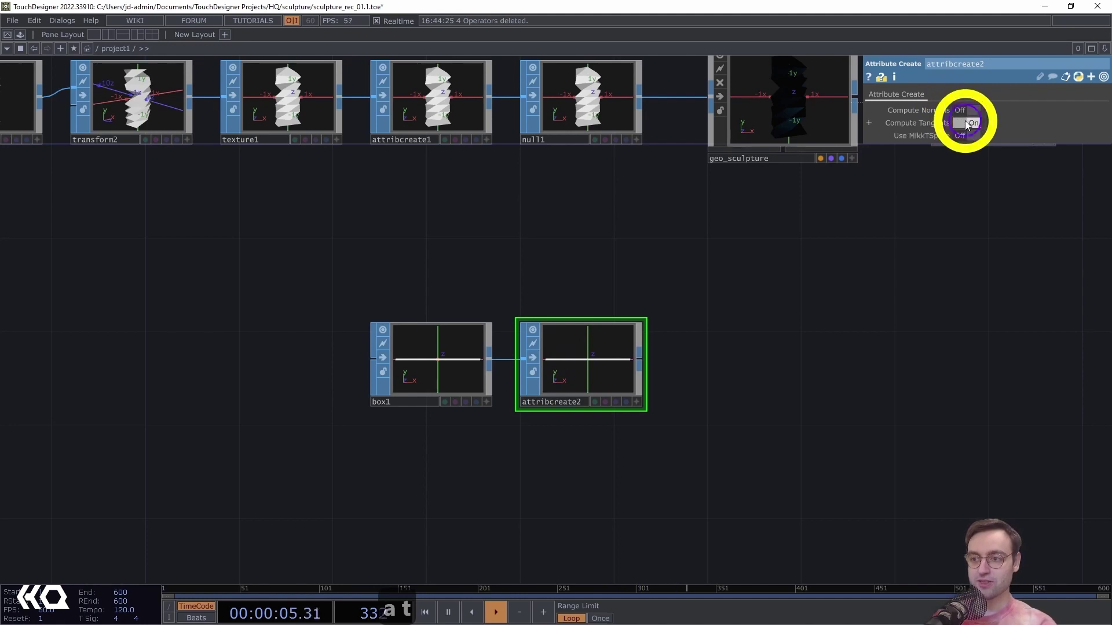
Append a Null SOP to attribcreate2 and place it close beside that operator.
left_click_drag(753, 372, 630, 332)
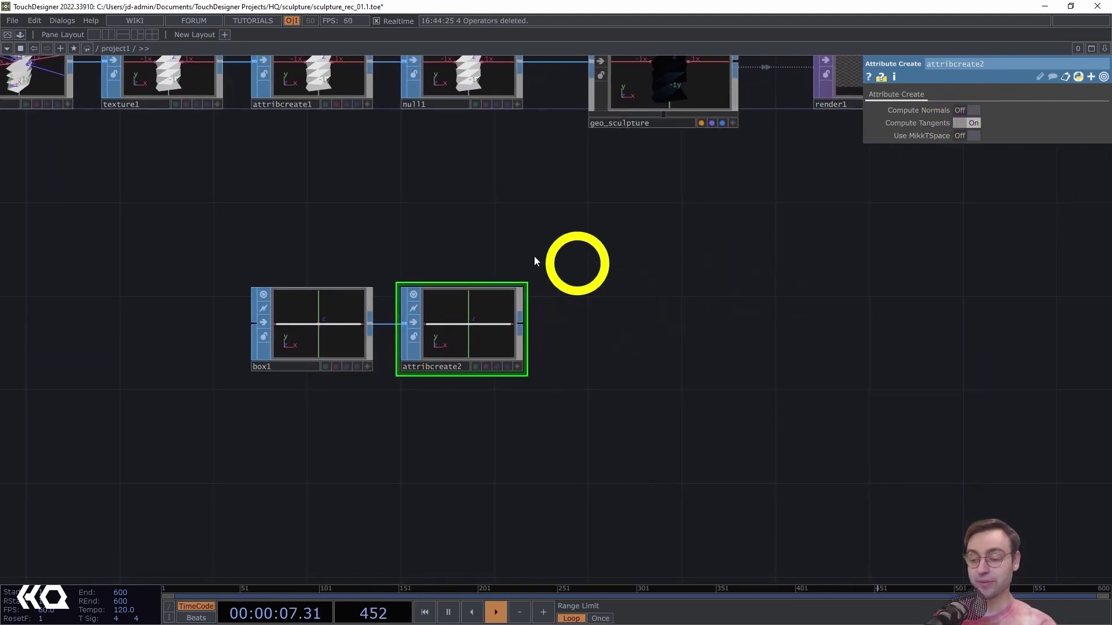
left_click_drag(467, 442, 429, 446)
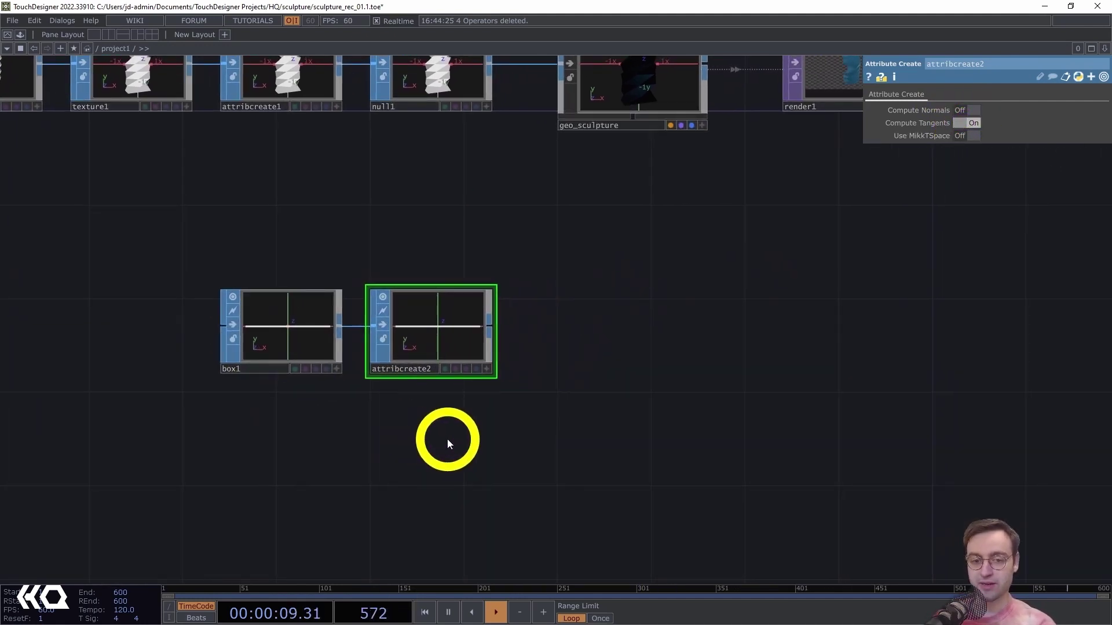
left_click_drag(664, 330, 618, 331)
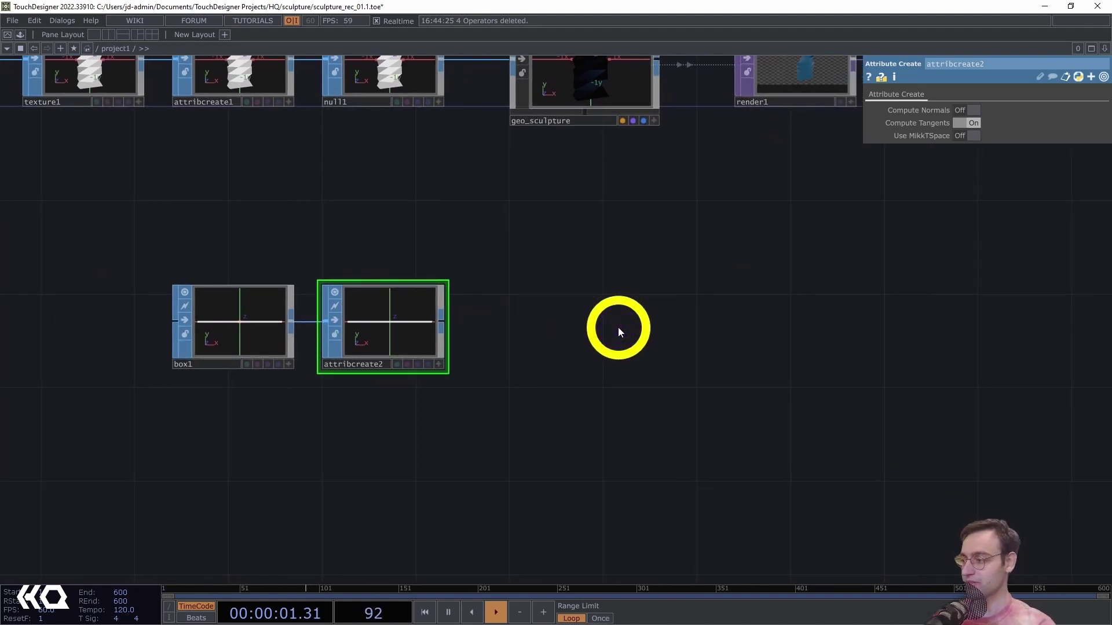
key("alt+n")
left_click(540, 324)
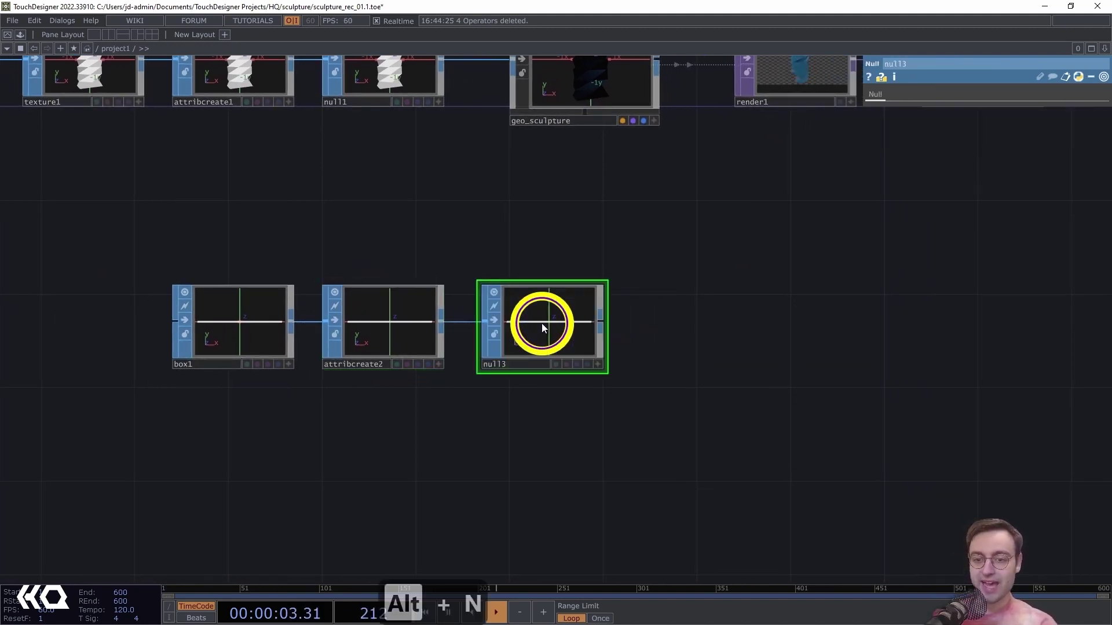
mouse_move(541, 323)
left_mouse_down()
mouse_move(526, 317)
mouse_move(528, 329)
left_mouse_up()
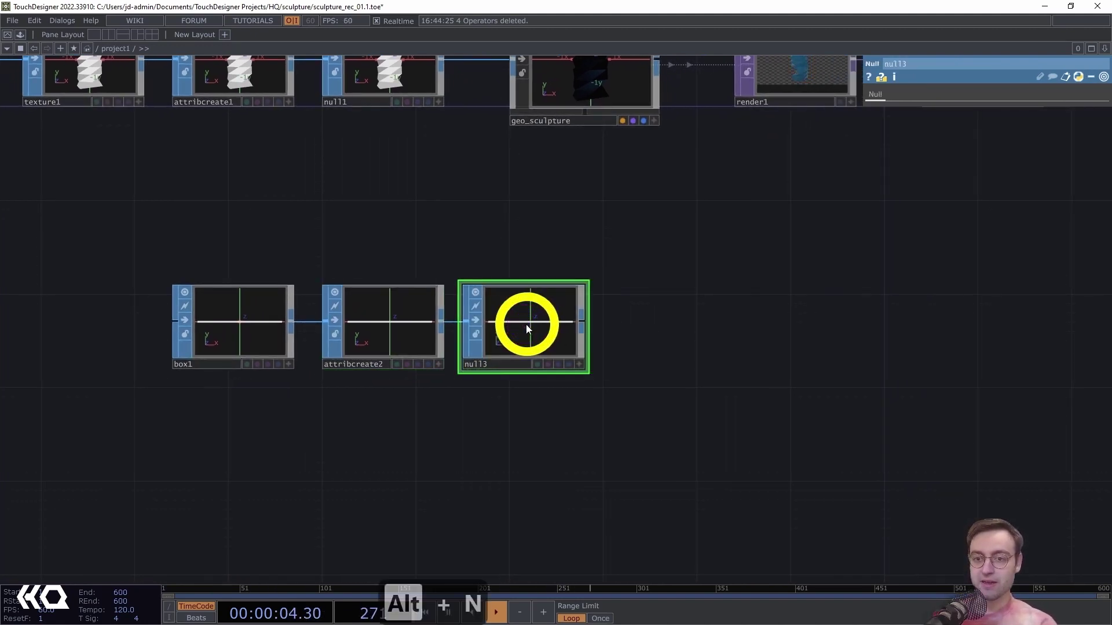
Append a Geometry COMP to null3 and rename it geo_plinth.
right_click(582, 322)
left_click(382, 175)
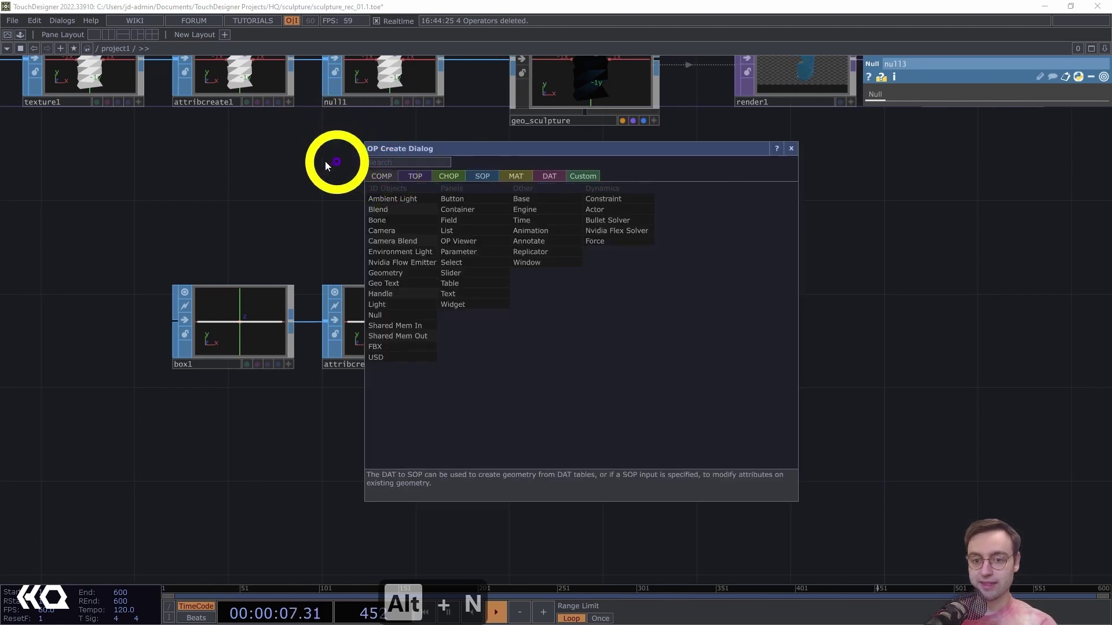
left_click(381, 273)
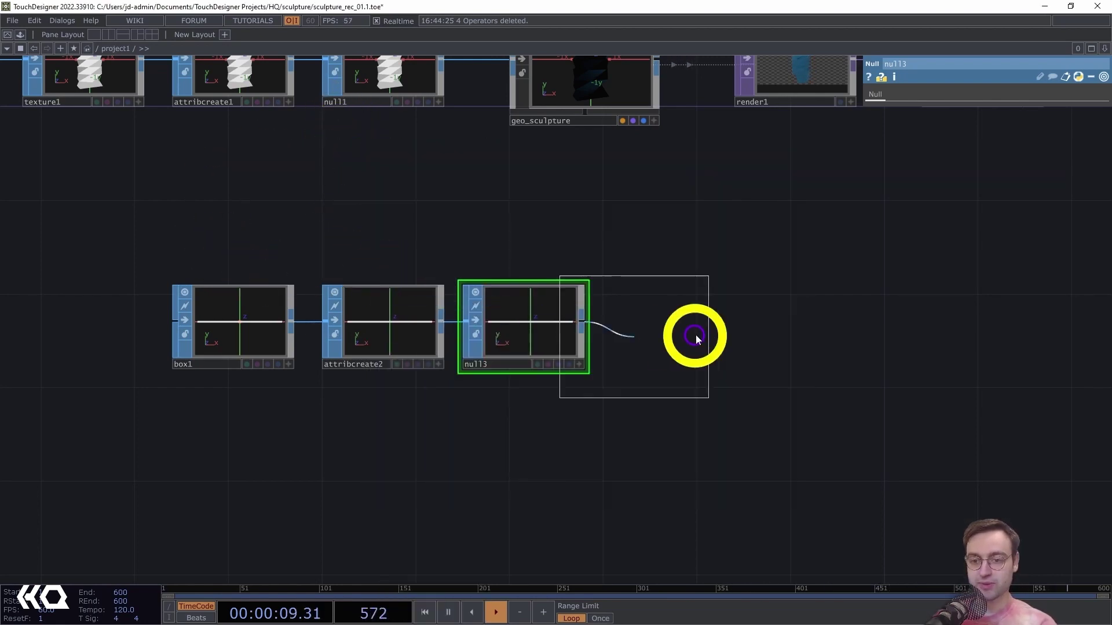
left_click(718, 316)
left_click_drag(706, 330, 686, 339)
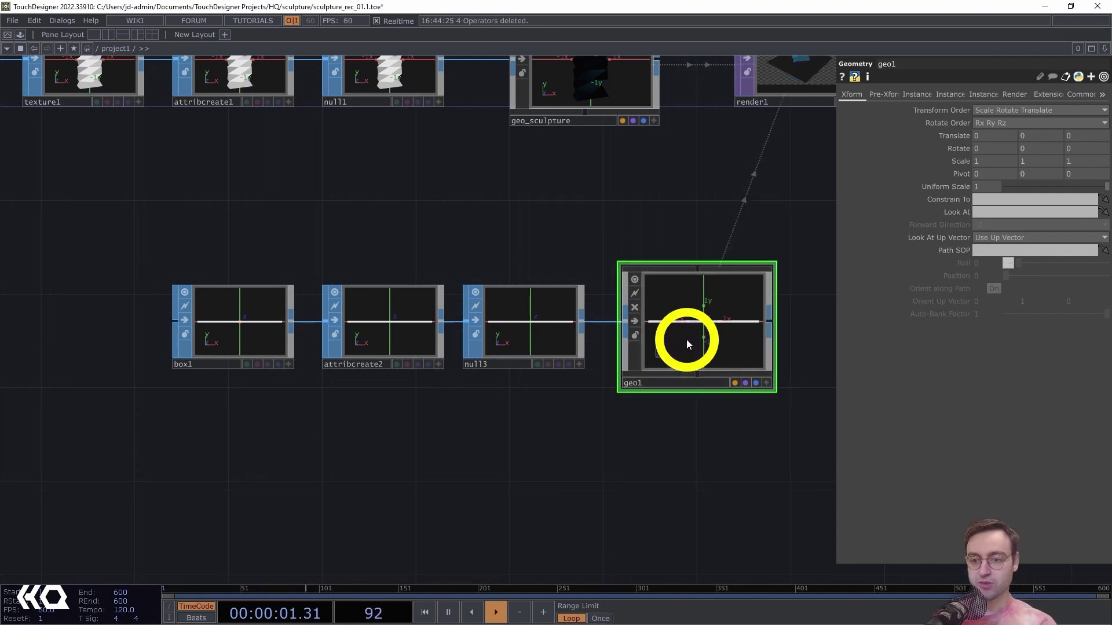
key("BackSpace")
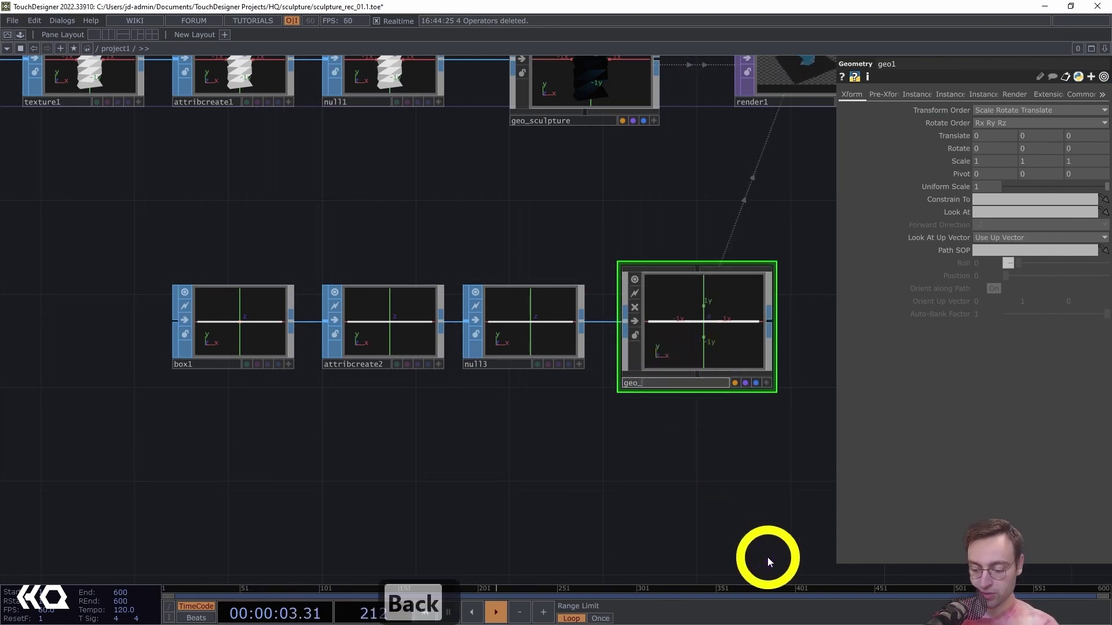
type("_plinth")
key("Return")
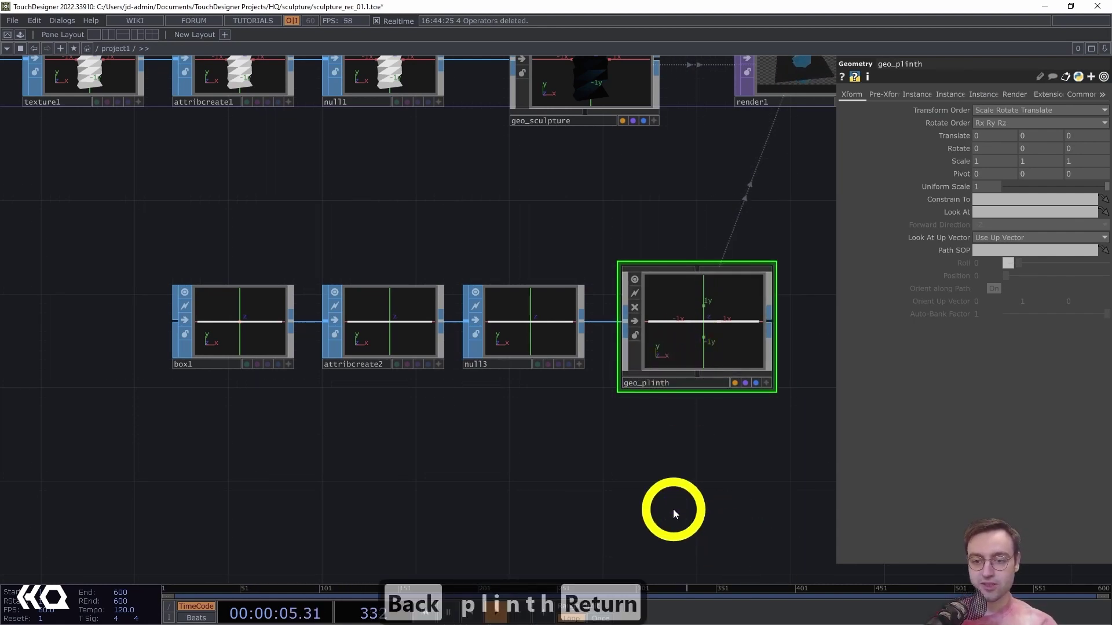
Move the whole plinth chain so geo_plinth sits beneath geo_sculpture, and add a PBR MAT above geo_plinth.
left_click_drag(724, 476, 118, 238)
left_click_drag(687, 318, 578, 330)
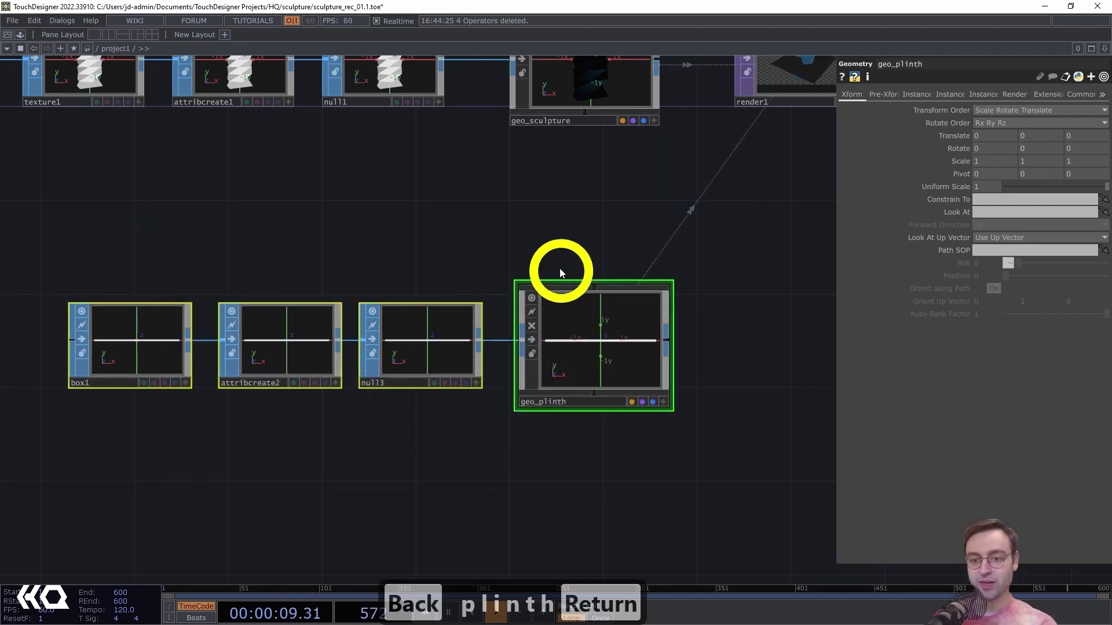
left_click(539, 214)
key("Tab")
left_click(471, 65)
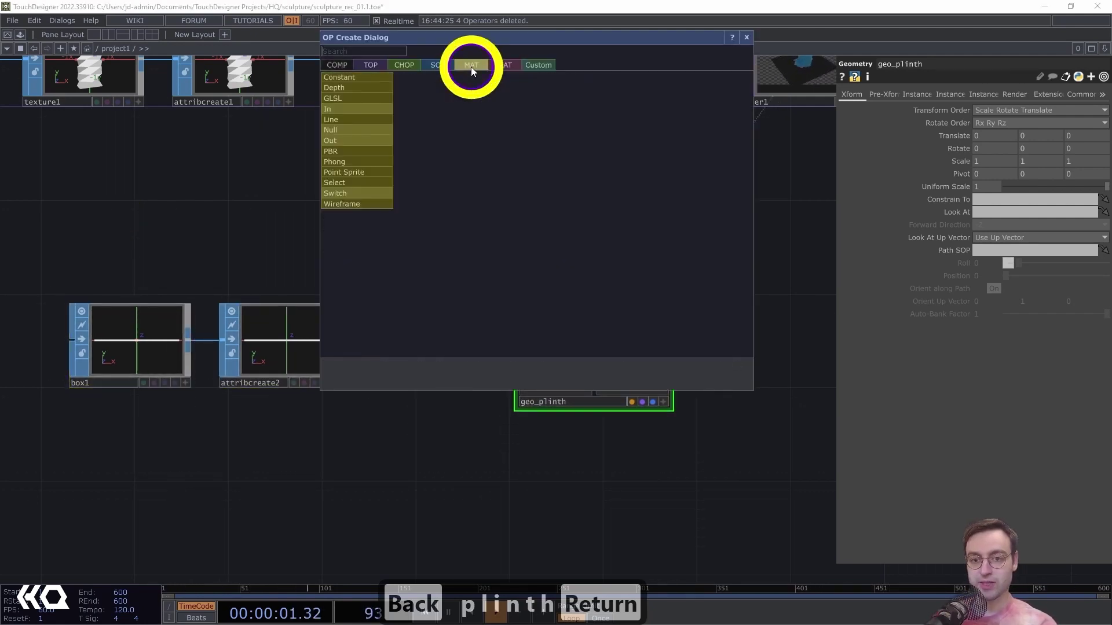
left_click(359, 151)
left_click(588, 206)
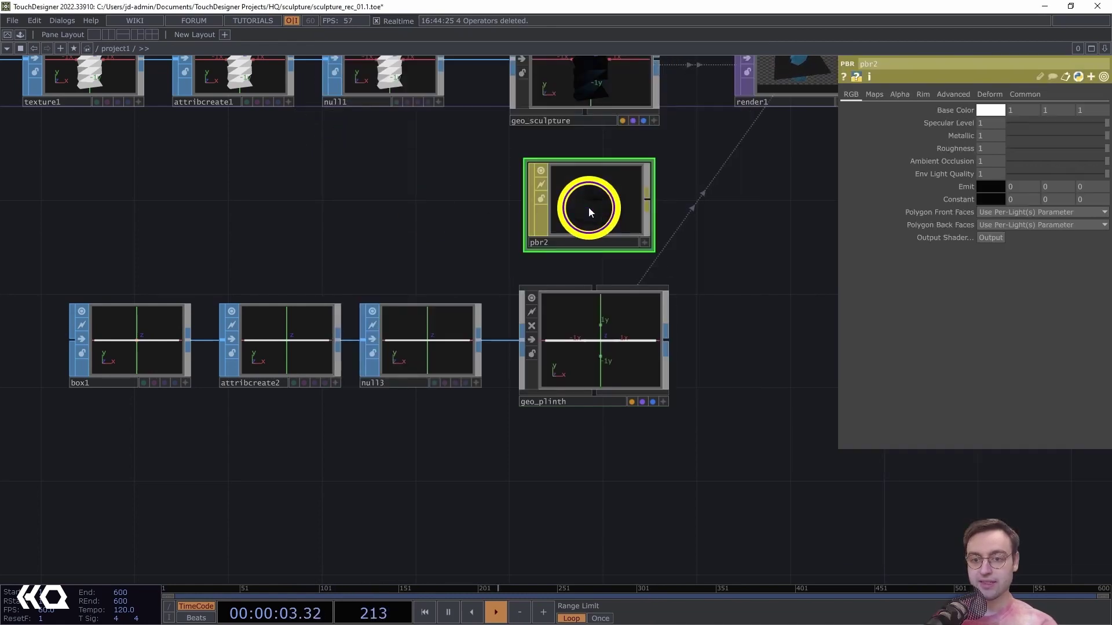
Assign pbr2 to geo_plinth as its Material parameter.
left_click_drag(665, 249, 561, 284)
scroll(561, 284, "down", 2)
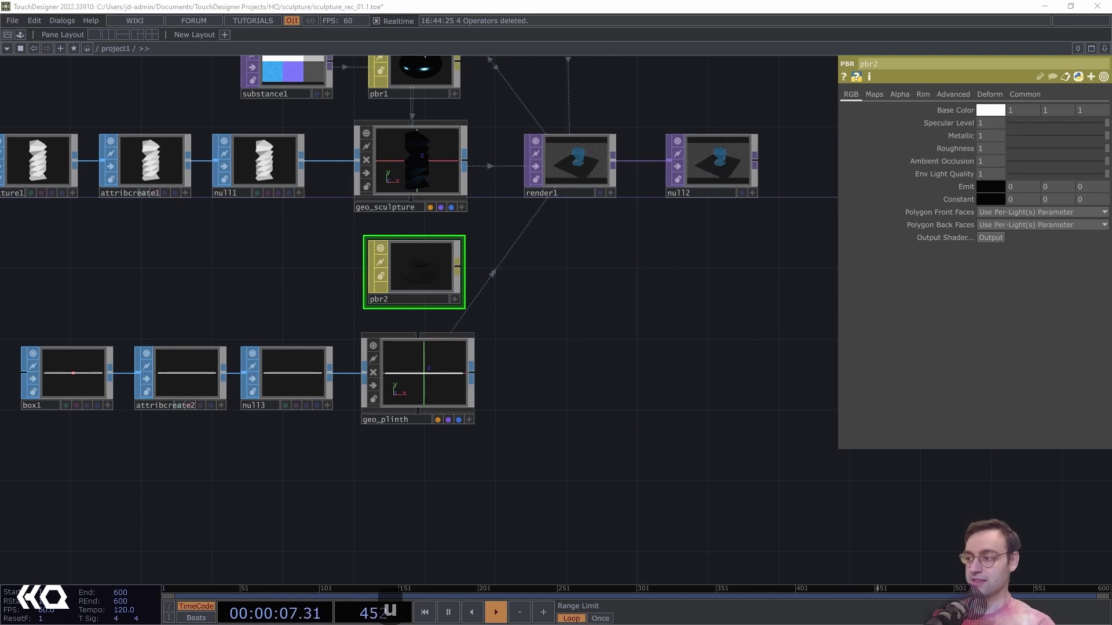
left_click_drag(214, 253, 235, 305)
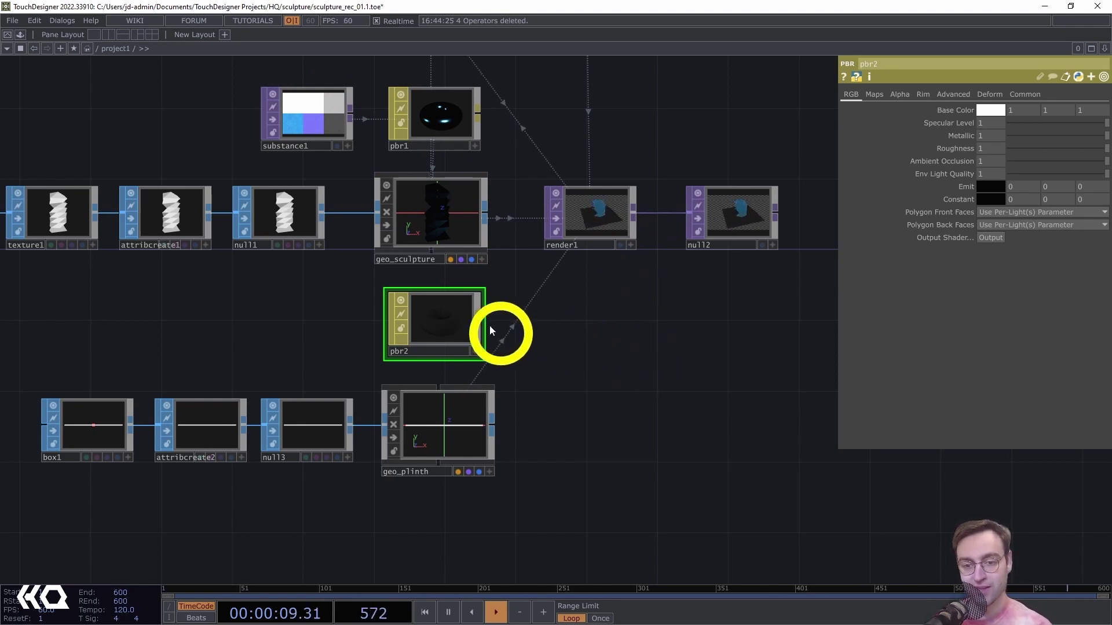
left_click(455, 312)
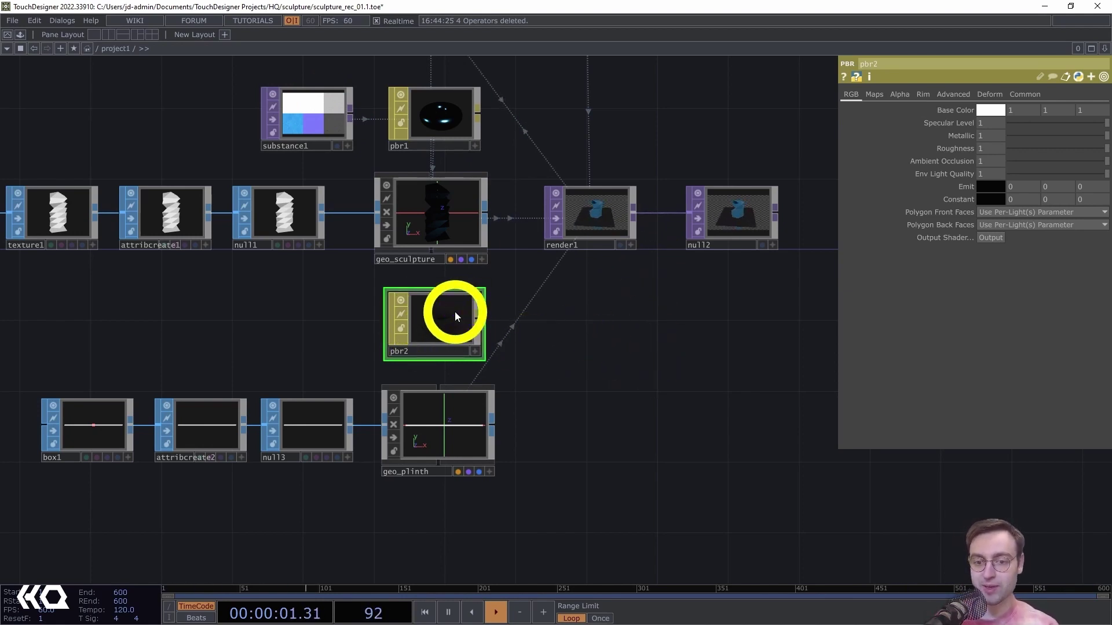
left_click_drag(454, 311, 421, 435)
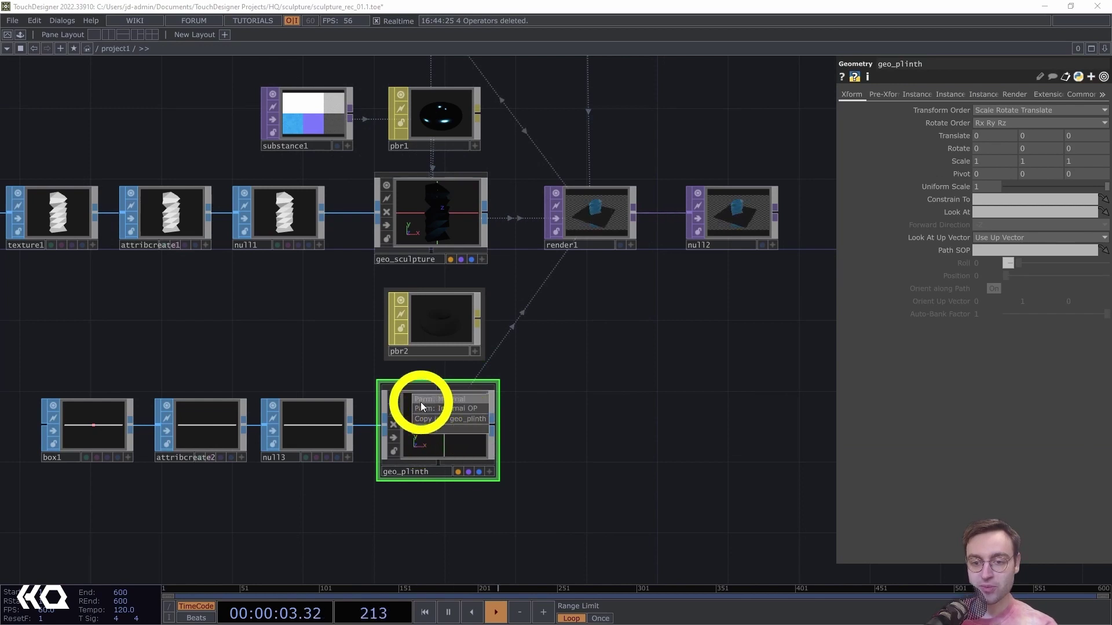
left_click(445, 399)
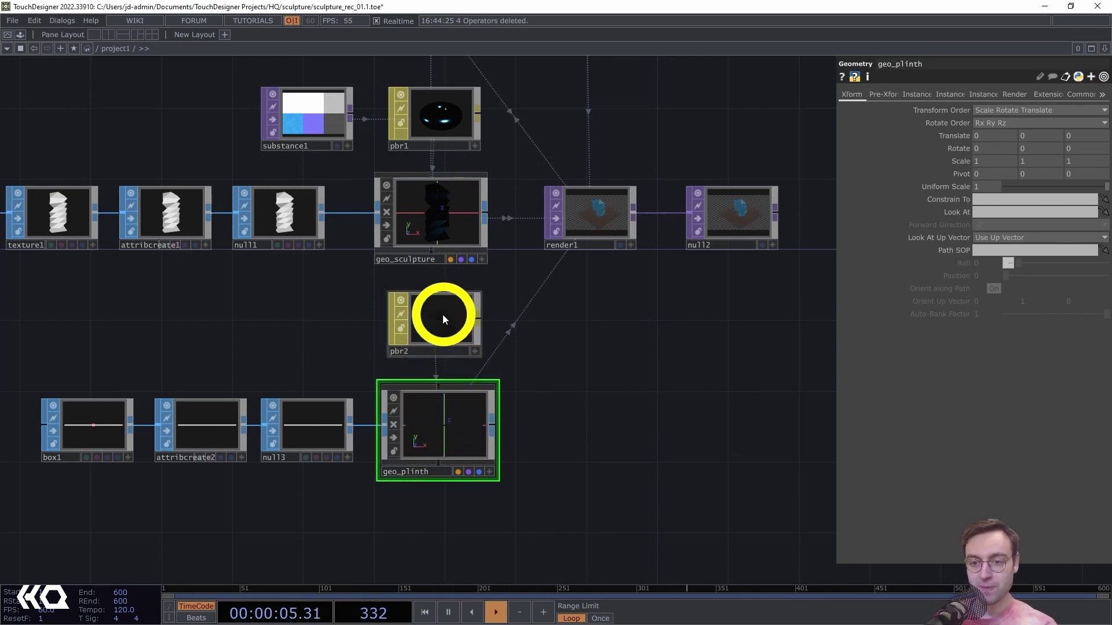
Move pbr2 slightly down towards geo_plinth, and examine how the plinth sits relative to the sculpture in render1.
left_click_drag(442, 314, 442, 322)
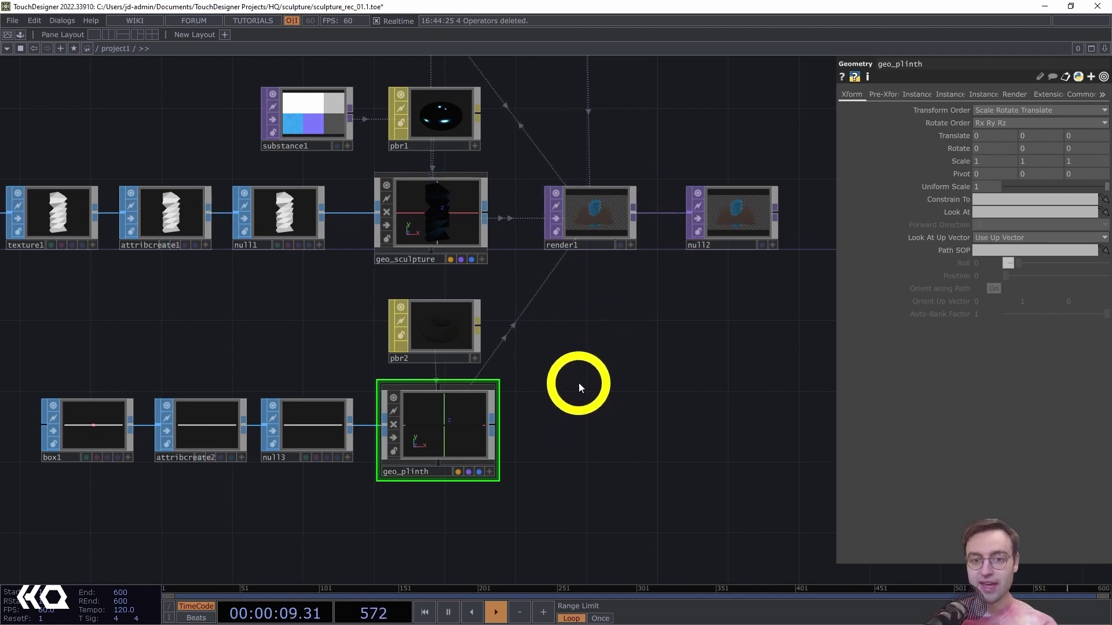
left_click_drag(571, 375, 536, 316)
scroll(579, 203, "up", 3)
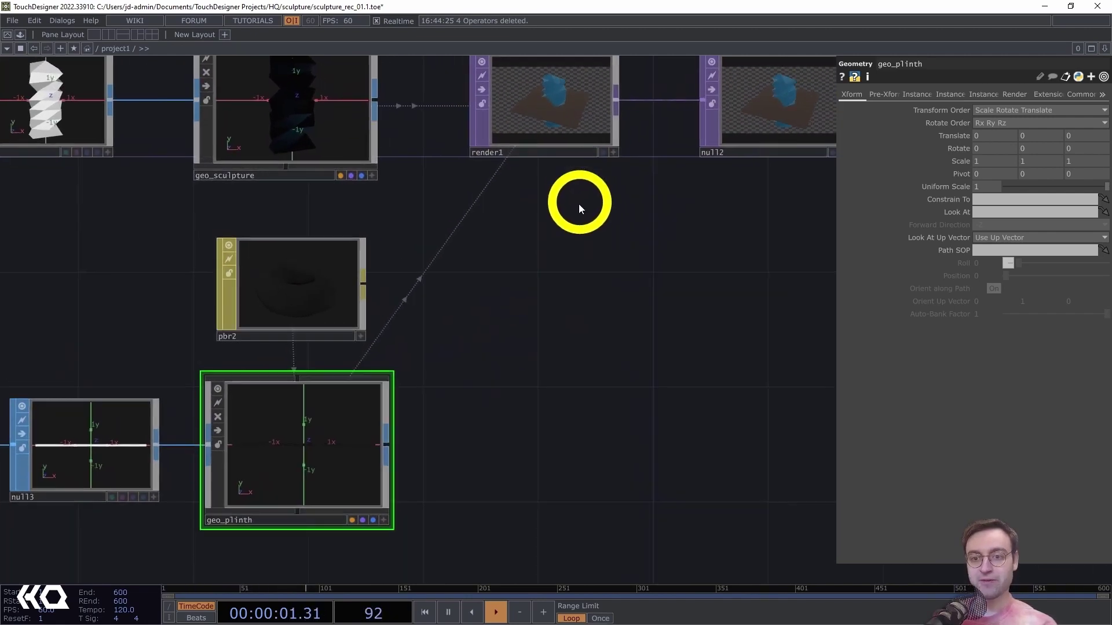
left_click_drag(578, 203, 546, 422)
scroll(579, 406, "up", 4)
scroll(618, 389, "up", 1)
left_click_drag(565, 359, 521, 494)
scroll(540, 485, "up", 2)
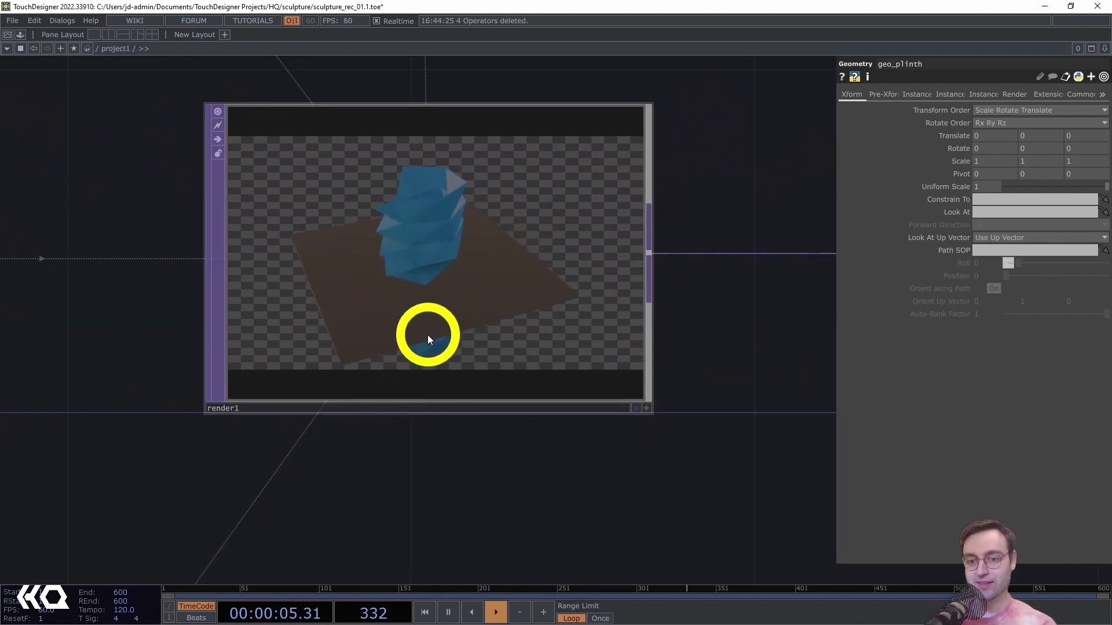
scroll(601, 499, "down", 5)
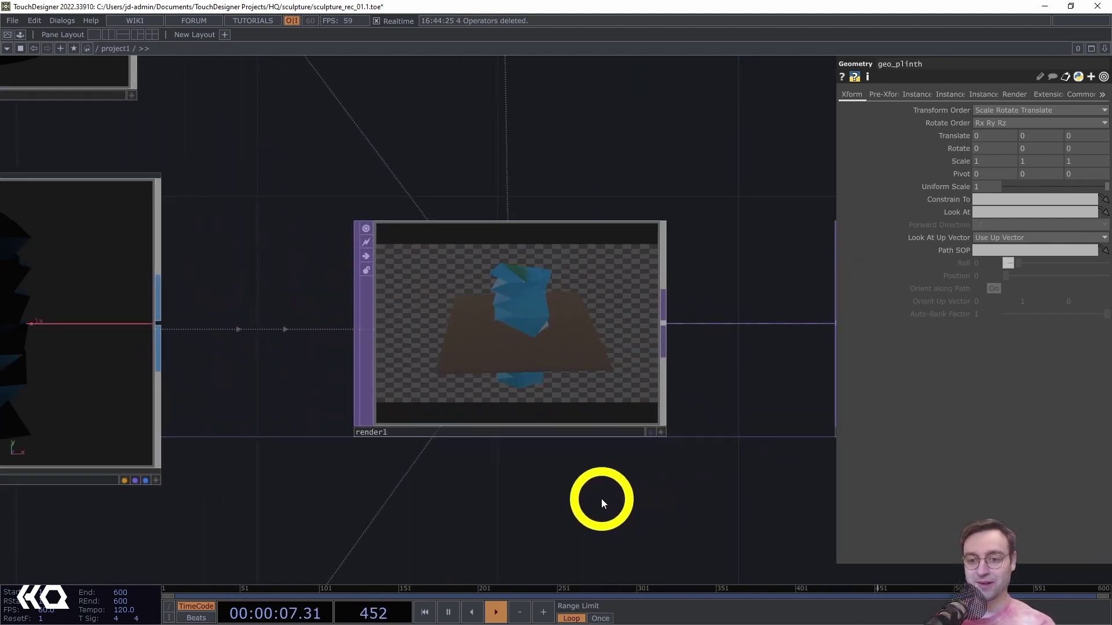
Set the Y Translate of geo_plinth to -2.05 to lower the plinth beneath the sculpture.
left_click_drag(551, 522, 512, 284)
scroll(491, 398, "down", 2)
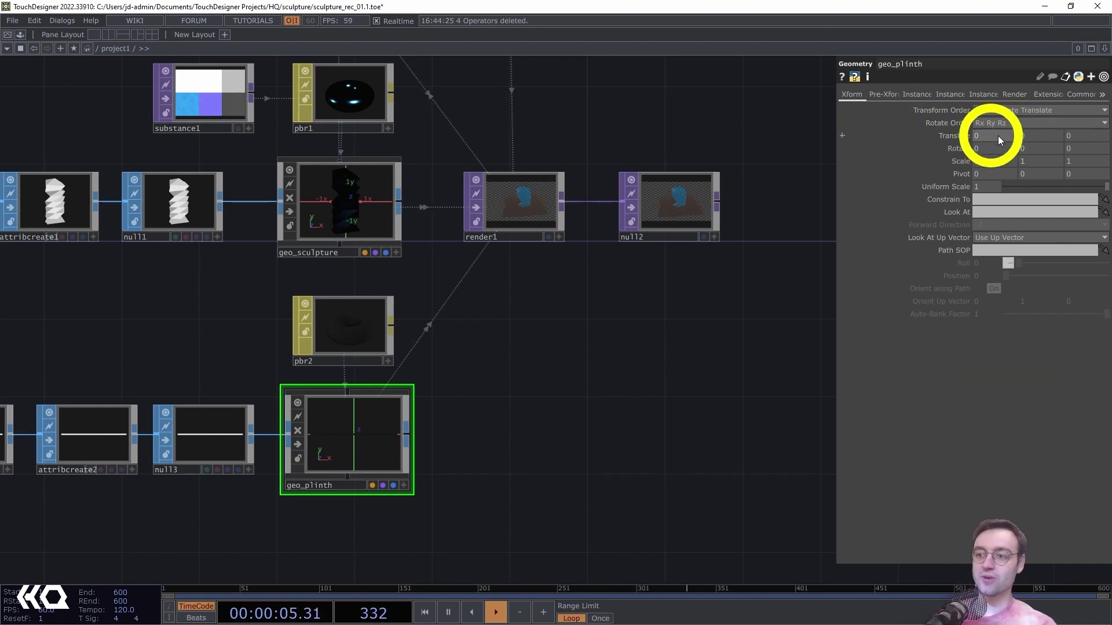
left_click(1040, 136)
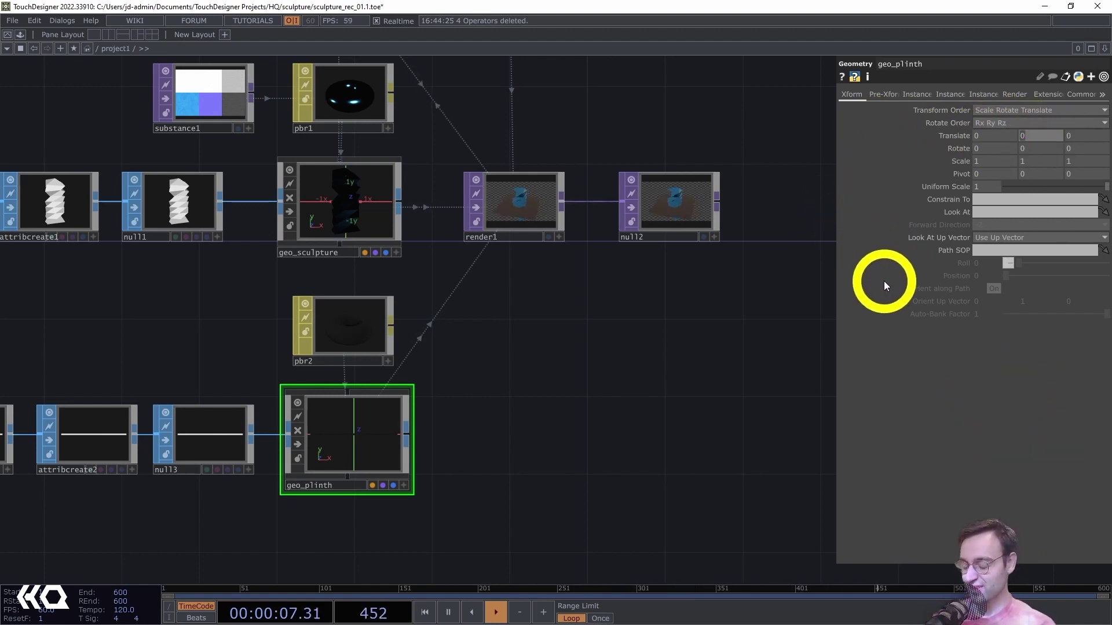
type("-2.0")
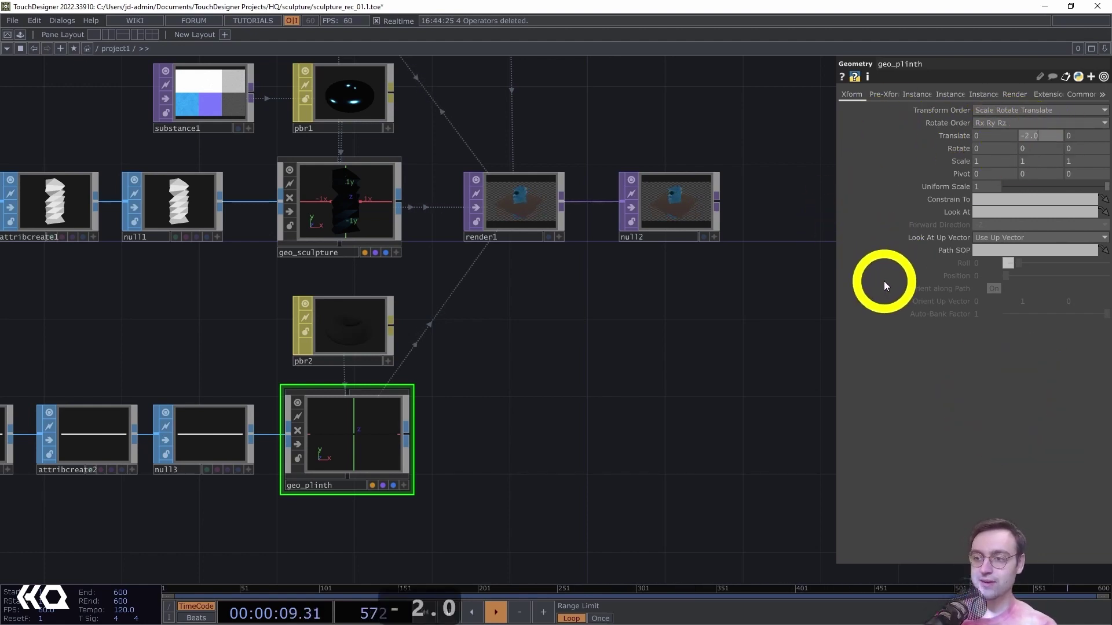
type("5")
key("Return")
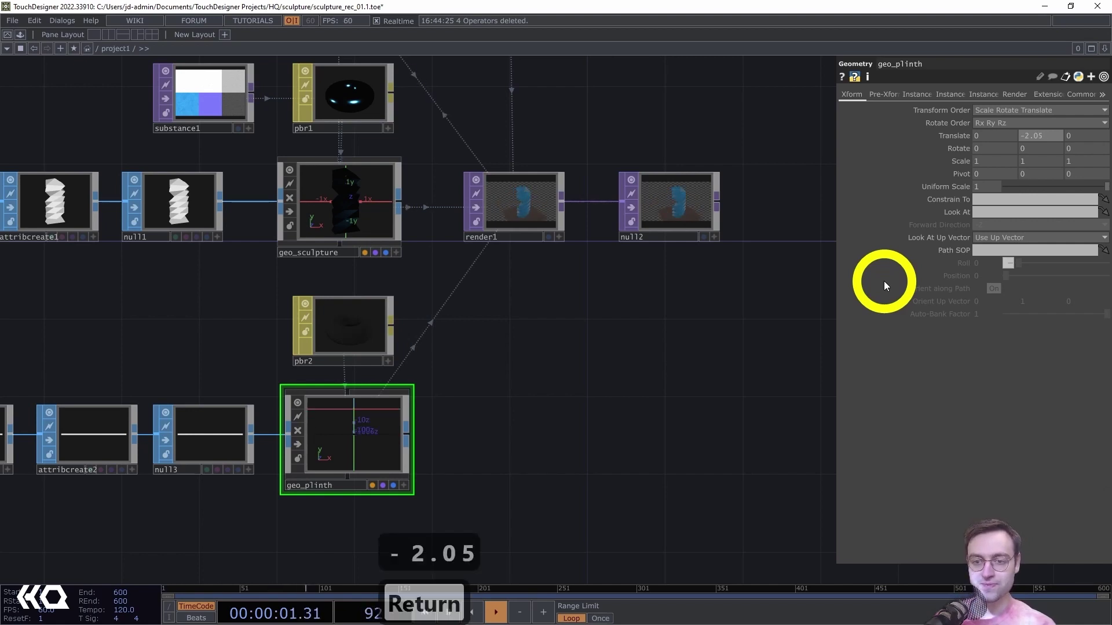
Examine the render1 output to check how the sculpture sits on its plinth.
scroll(612, 248, "up", 5)
left_click_drag(572, 375, 570, 402)
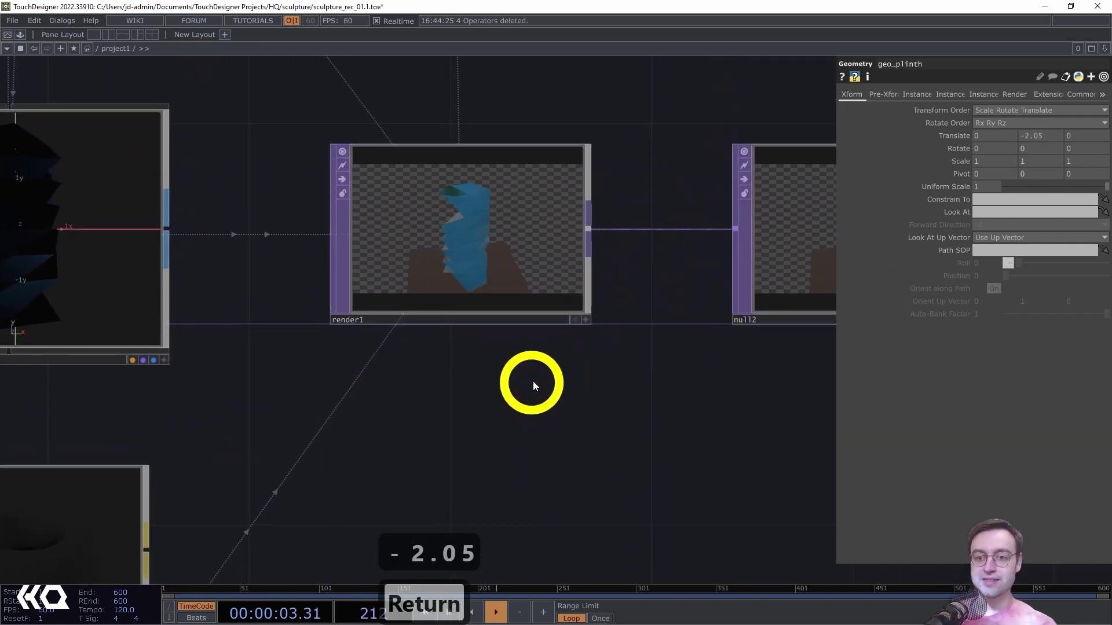
scroll(533, 387, "up", 4)
left_click_drag(484, 348, 527, 435)
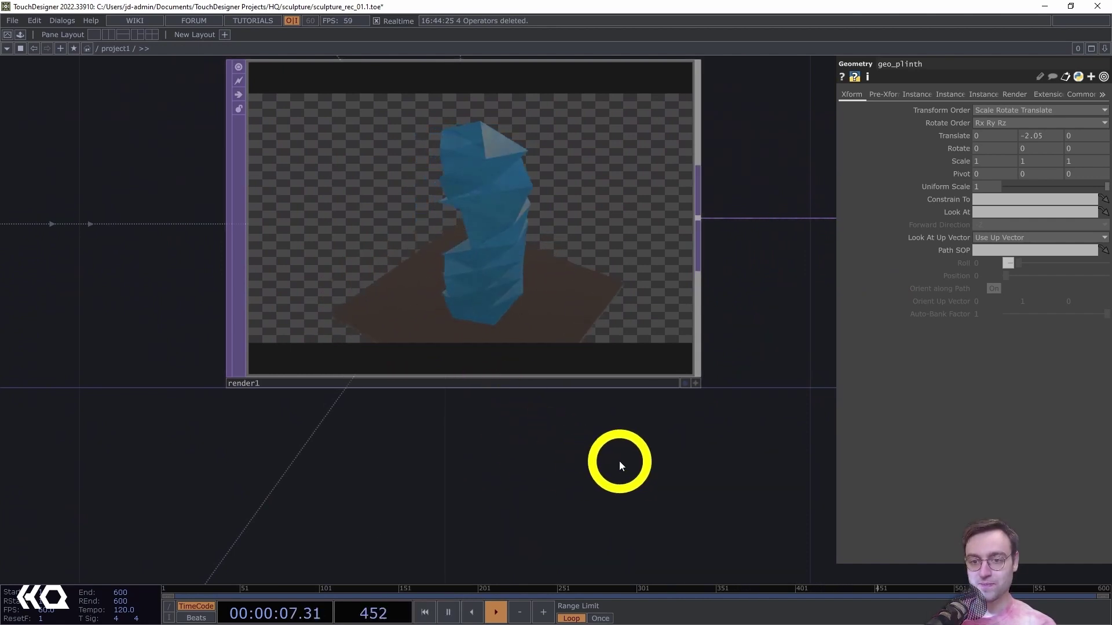
scroll(618, 466, "down", 5)
left_click_drag(443, 503, 585, 540)
scroll(585, 540, "down", 5)
left_click_drag(637, 484, 604, 249)
left_click_drag(609, 400, 573, 375)
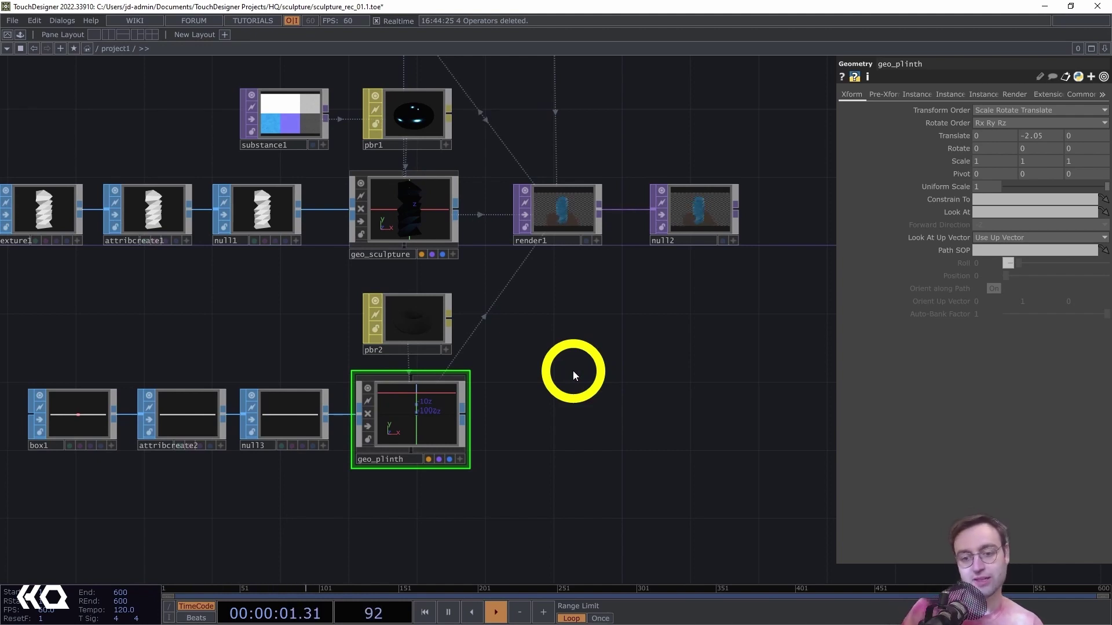
Assign substance1 to the plinth material pbr2 as its Substance TOP.
left_click(275, 118)
left_click_drag(275, 119, 405, 318)
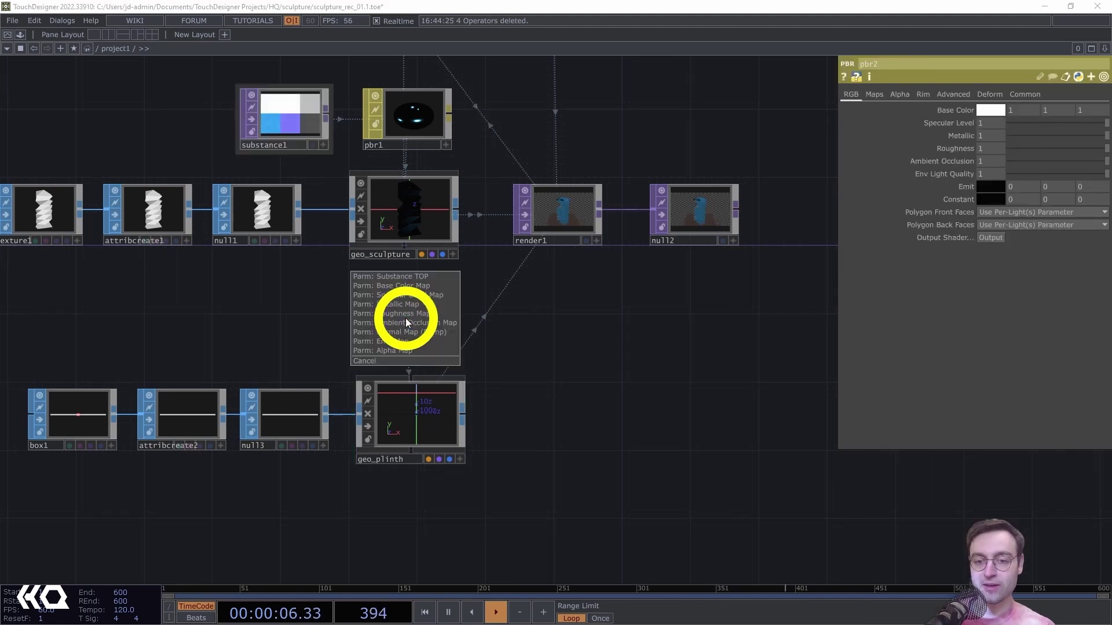
left_click(395, 276)
Inspect the render1 output to judge the substance texture on the plinth.
left_click_drag(649, 353, 557, 309)
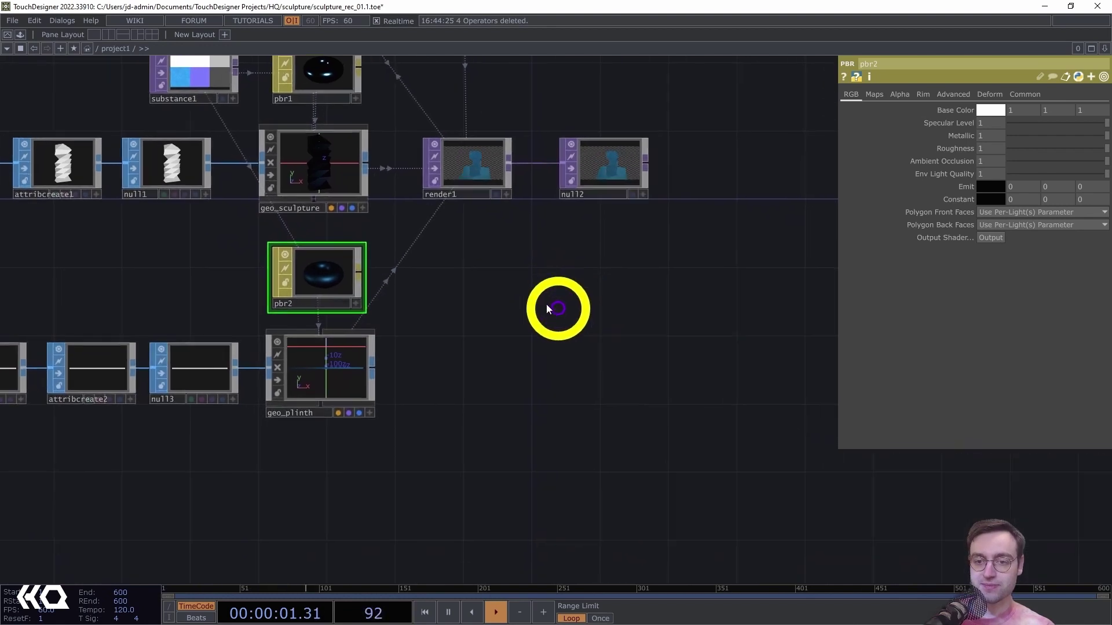
middle_click_drag(556, 316, 524, 205)
left_click_drag(509, 238, 550, 463)
middle_click_drag(550, 463, 464, 365)
left_click_drag(535, 410, 626, 587)
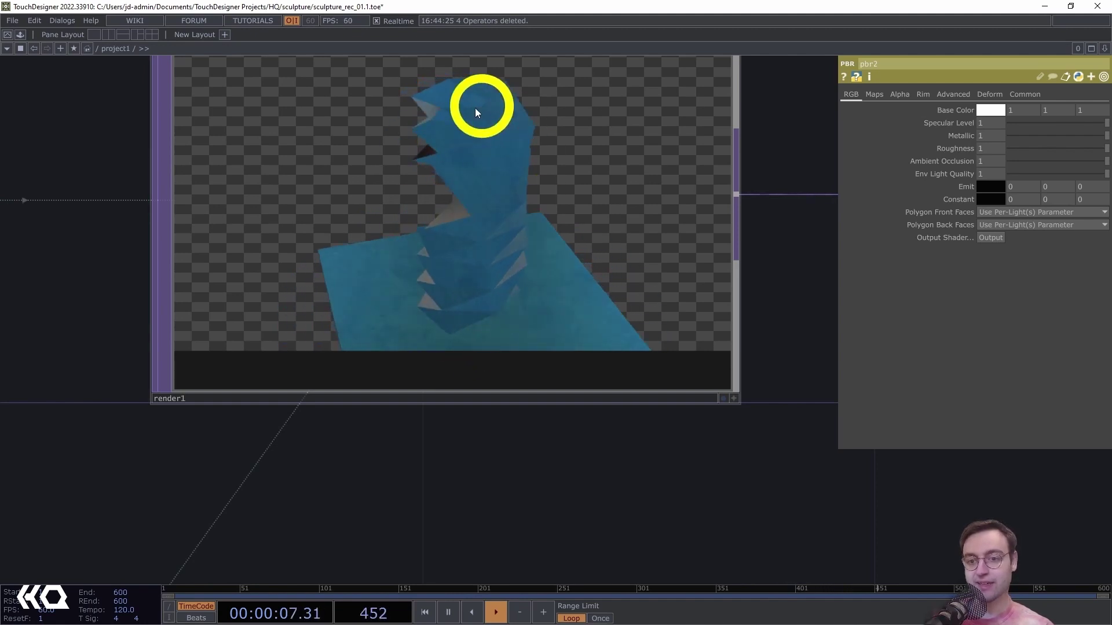
scroll(634, 466, "down", 4)
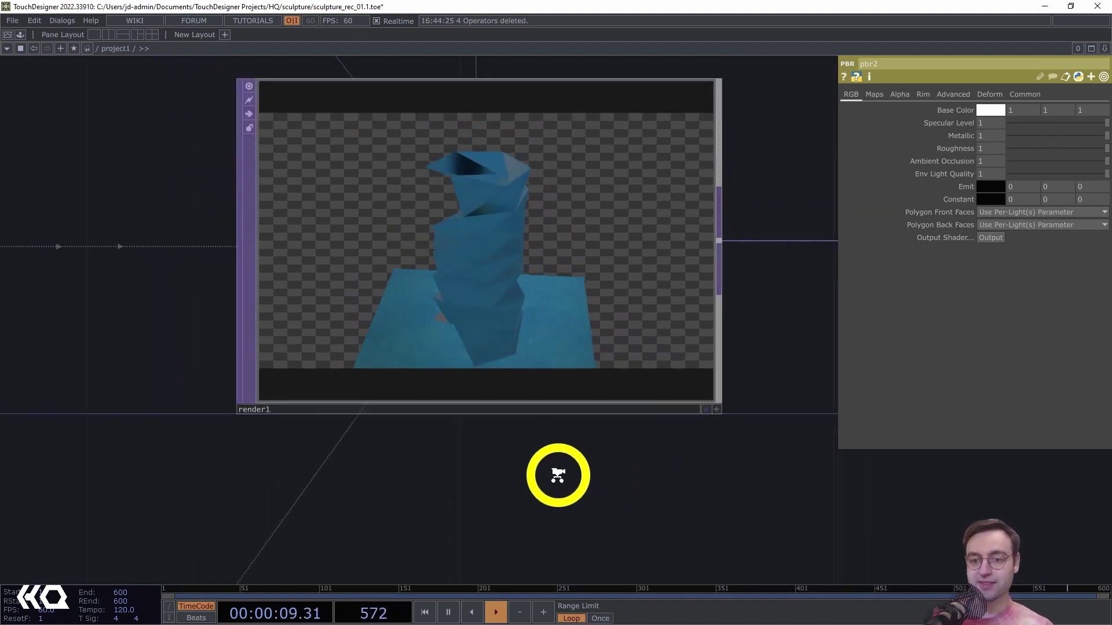
left_click_drag(581, 342, 546, 156)
scroll(541, 402, "down", 4)
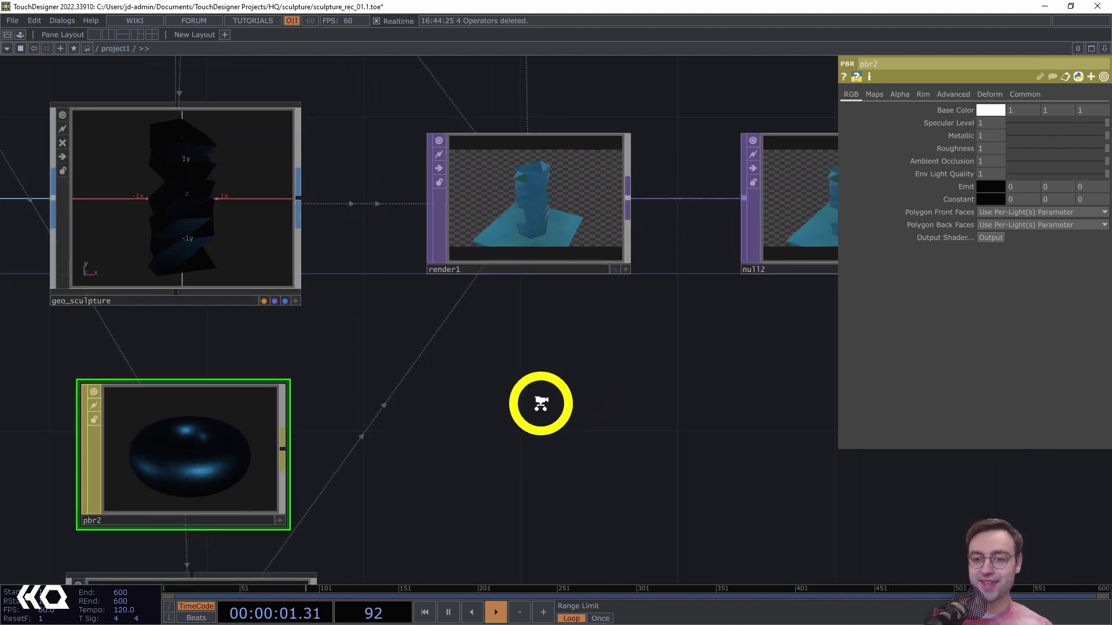
left_click_drag(538, 350, 519, 293)
left_click_drag(617, 414, 625, 321)
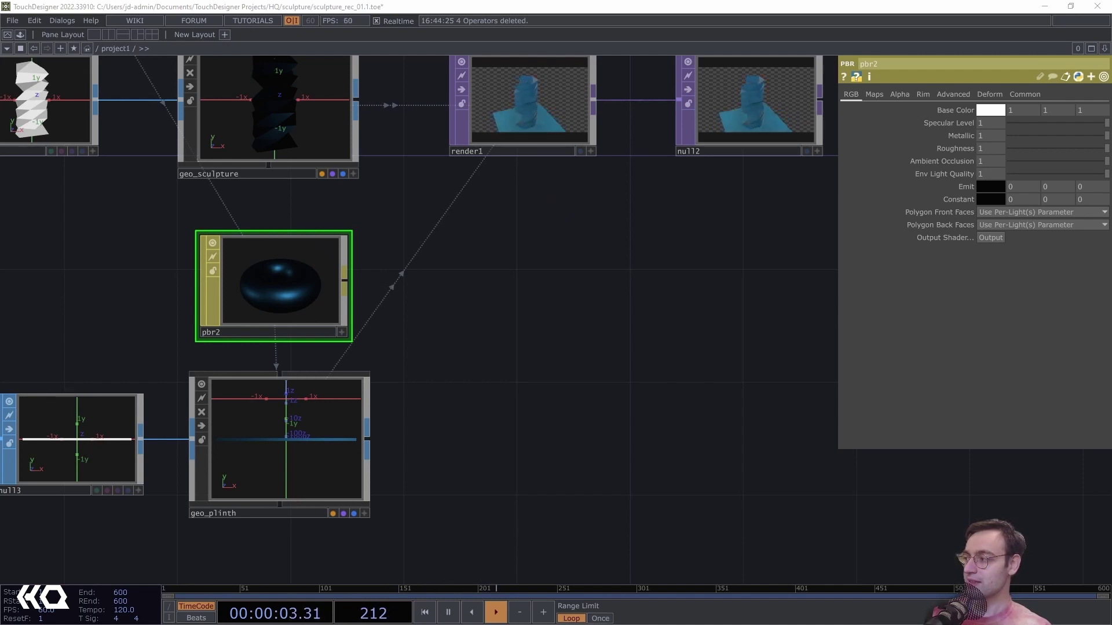
Set the pbr2 material's Base Color to dark grey (0.2, 0.2, 0.2) and its Metallic value to 0.
left_click(291, 281)
left_click_drag(291, 280, 302, 291)
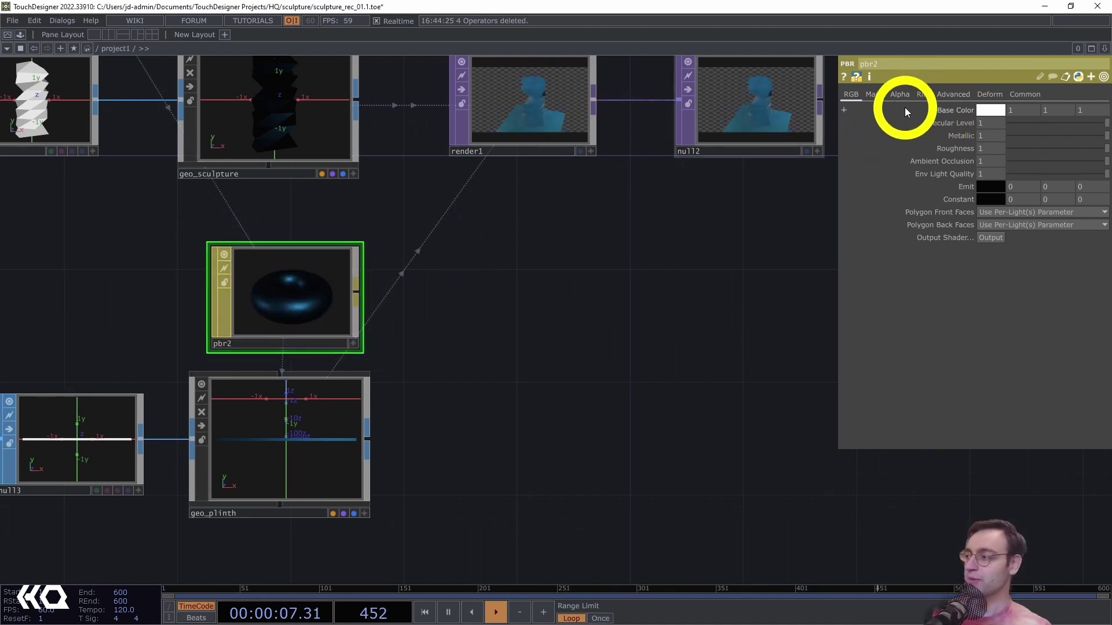
left_click(992, 110)
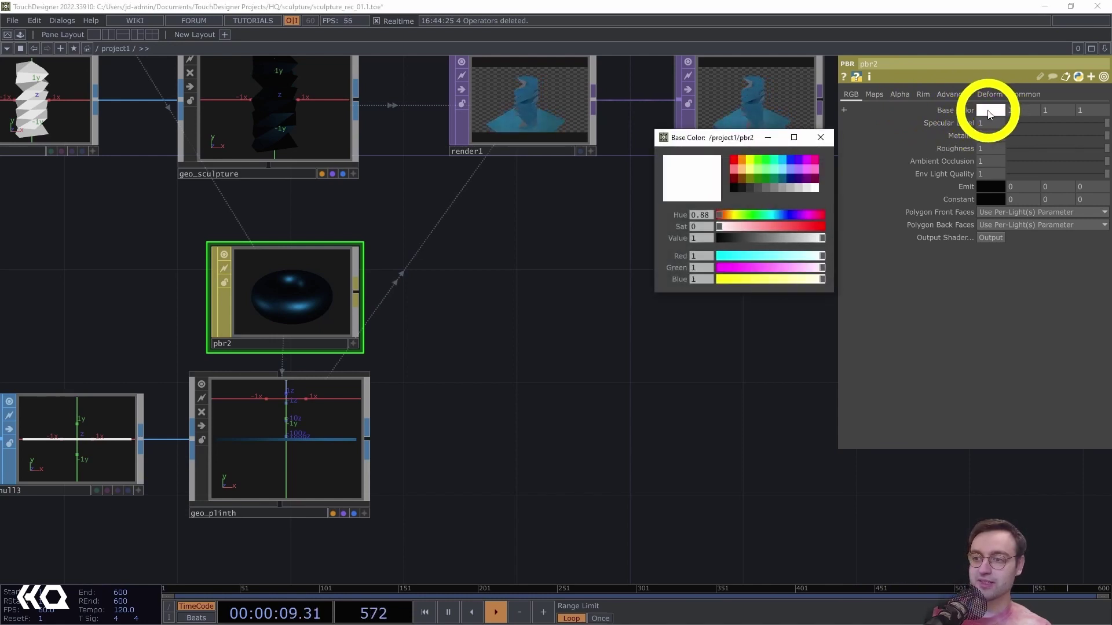
left_click(750, 186)
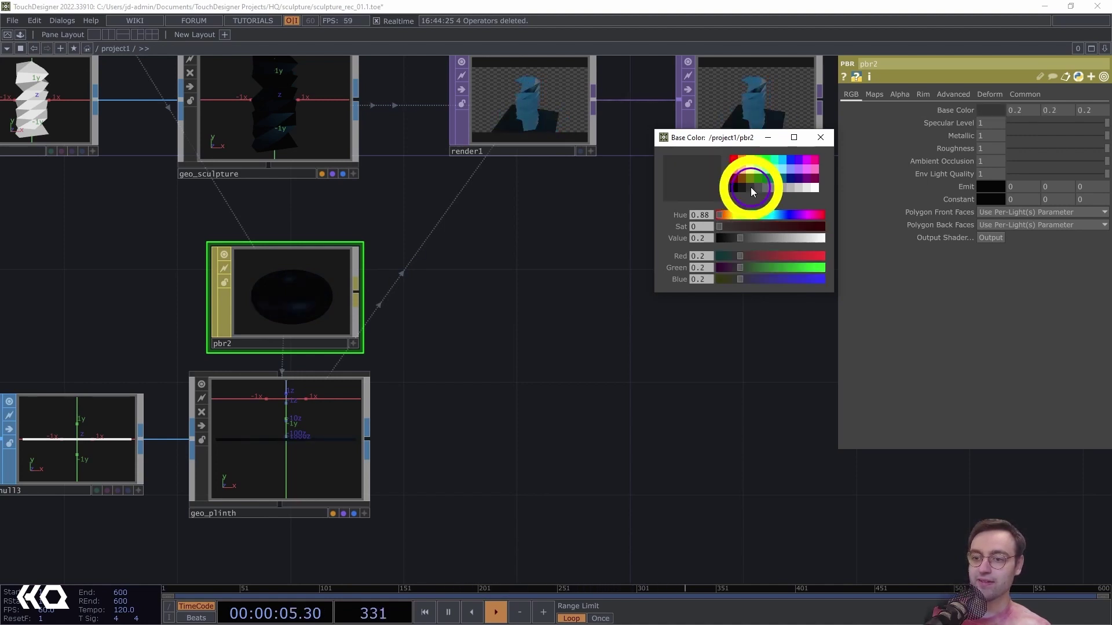
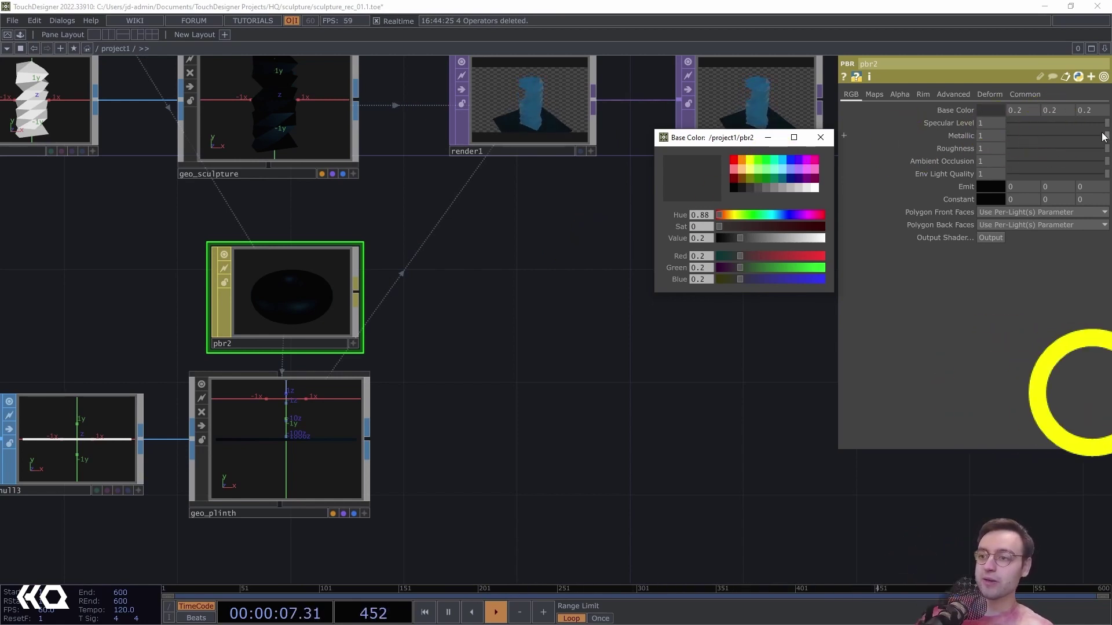
left_click_drag(1107, 137, 981, 138)
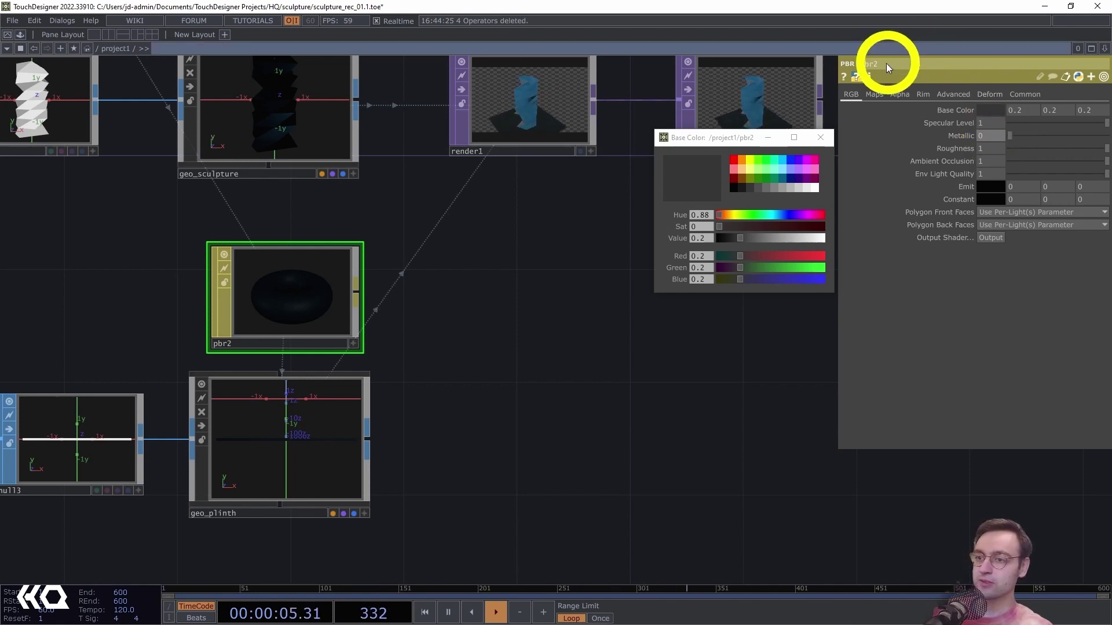
Enable Rim Light 1 on pbr2 with Rim Center 256, Rim Width 0.45 and Rim Strength 8.45.
left_click(923, 94)
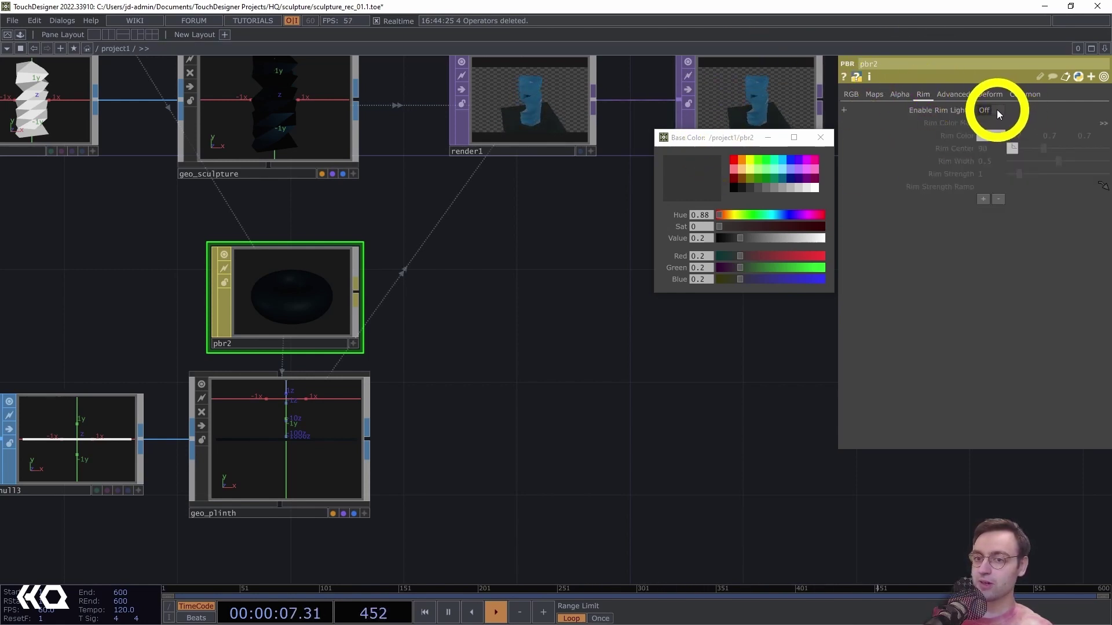
left_click(996, 111)
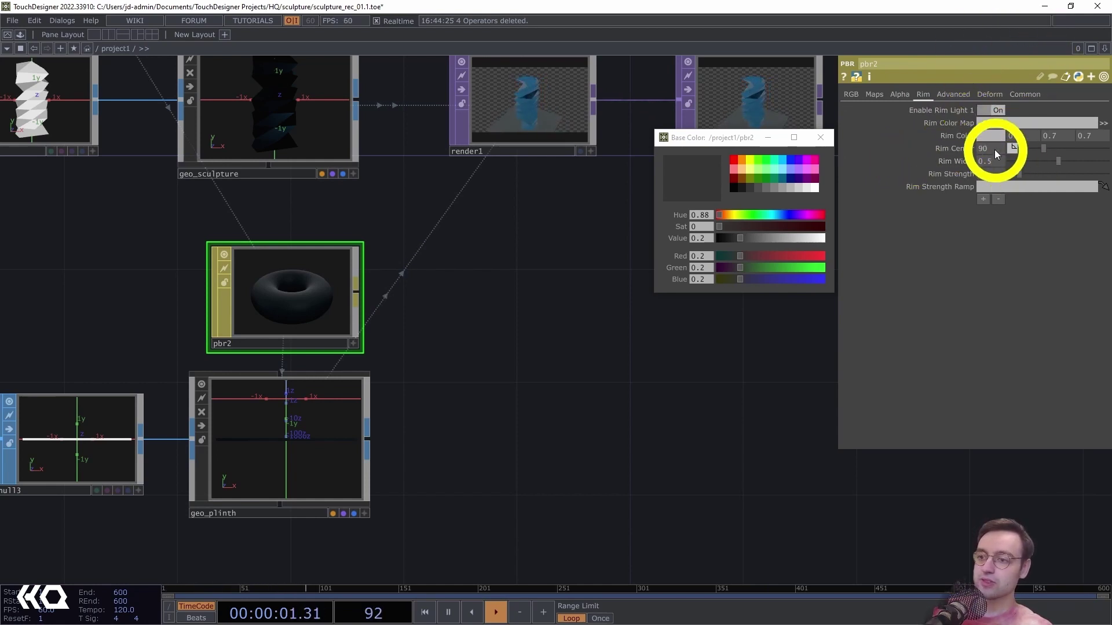
type("256")
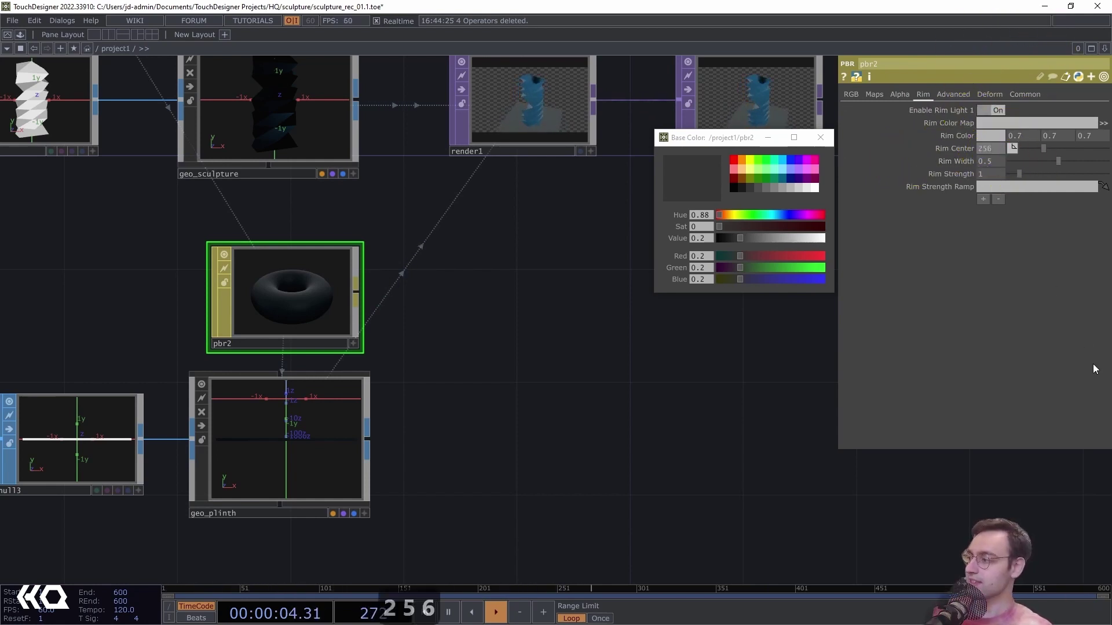
key("Return")
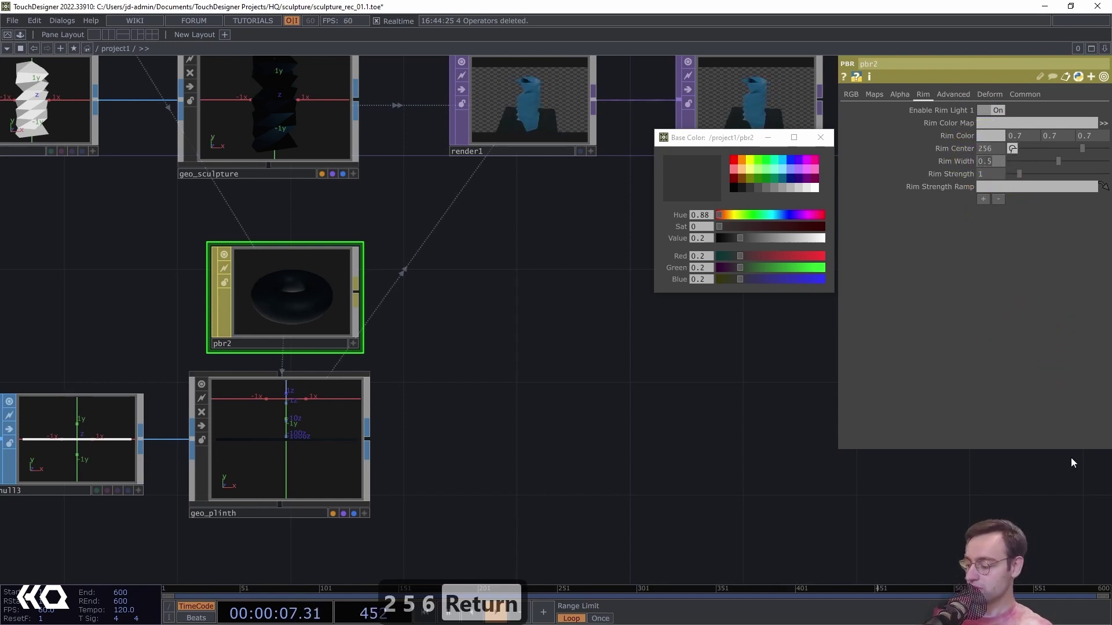
type("0.45")
key("Return")
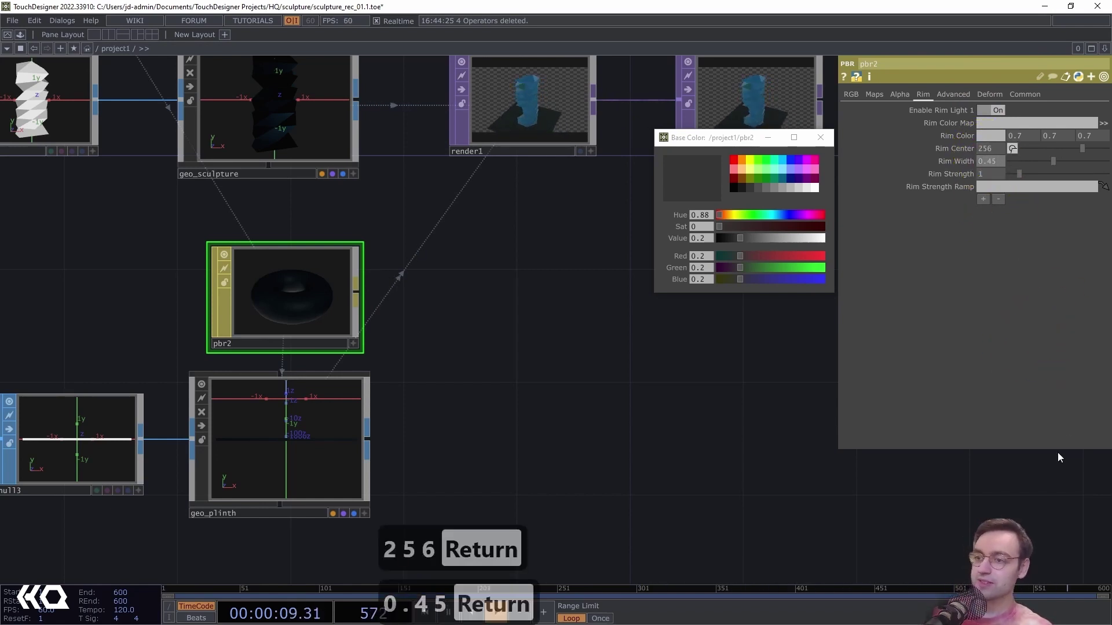
left_click(996, 175)
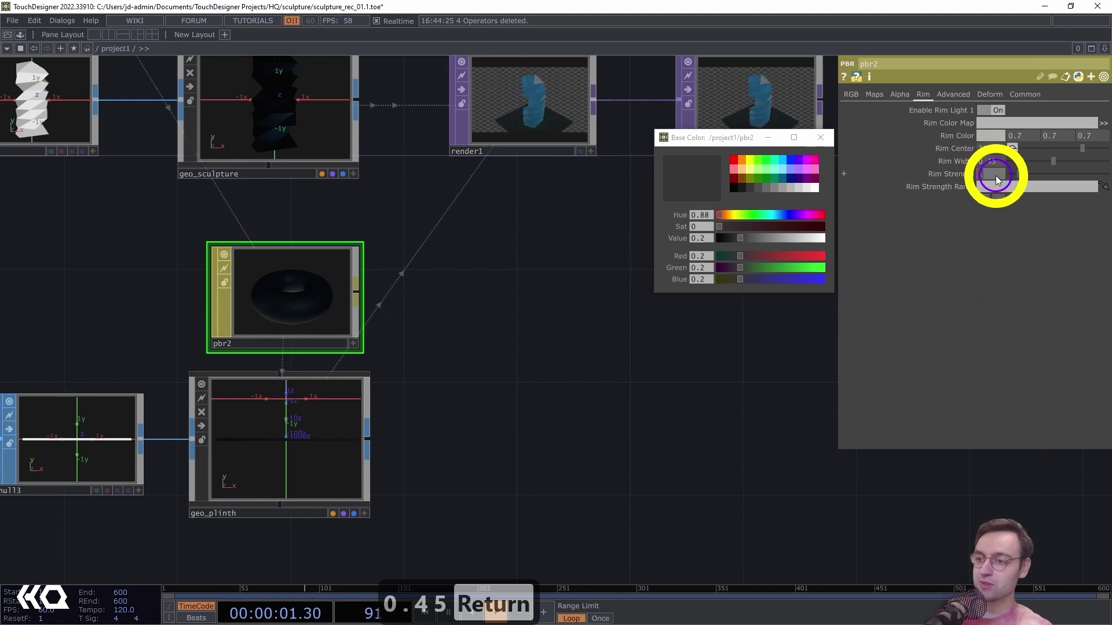
type("8.45")
key("Return")
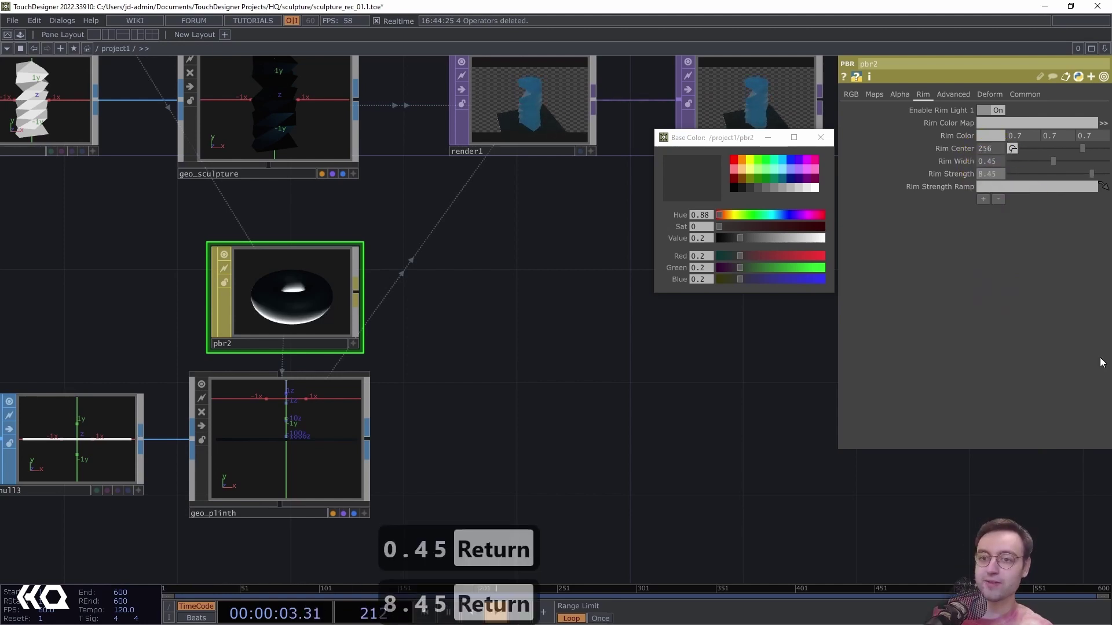
Examine the render1 output to check the plinth's dark material and rim light.
left_click(745, 295)
scroll(588, 189, "up", 6)
left_click_drag(604, 261, 609, 500)
scroll(583, 395, "up", 2)
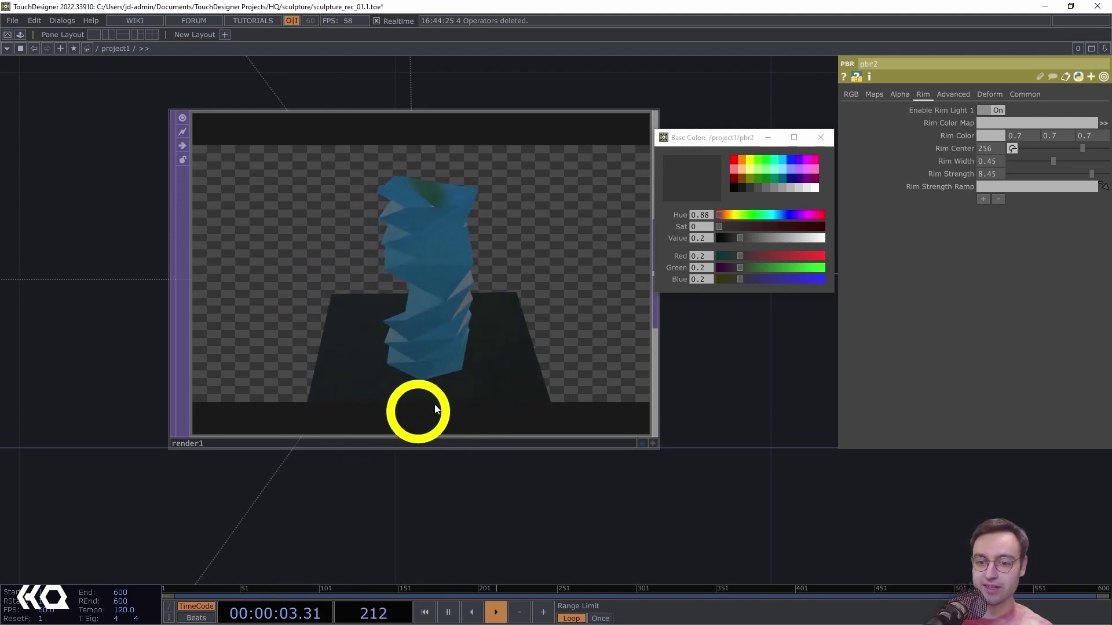
scroll(457, 440, "down", 6)
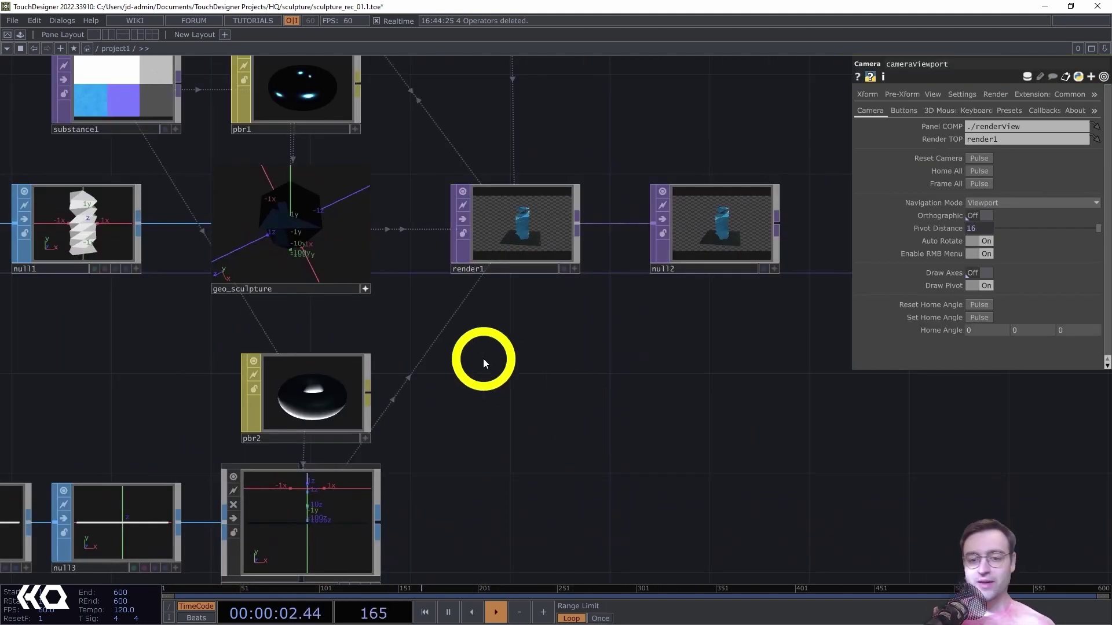
left_click_drag(454, 303, 474, 196)
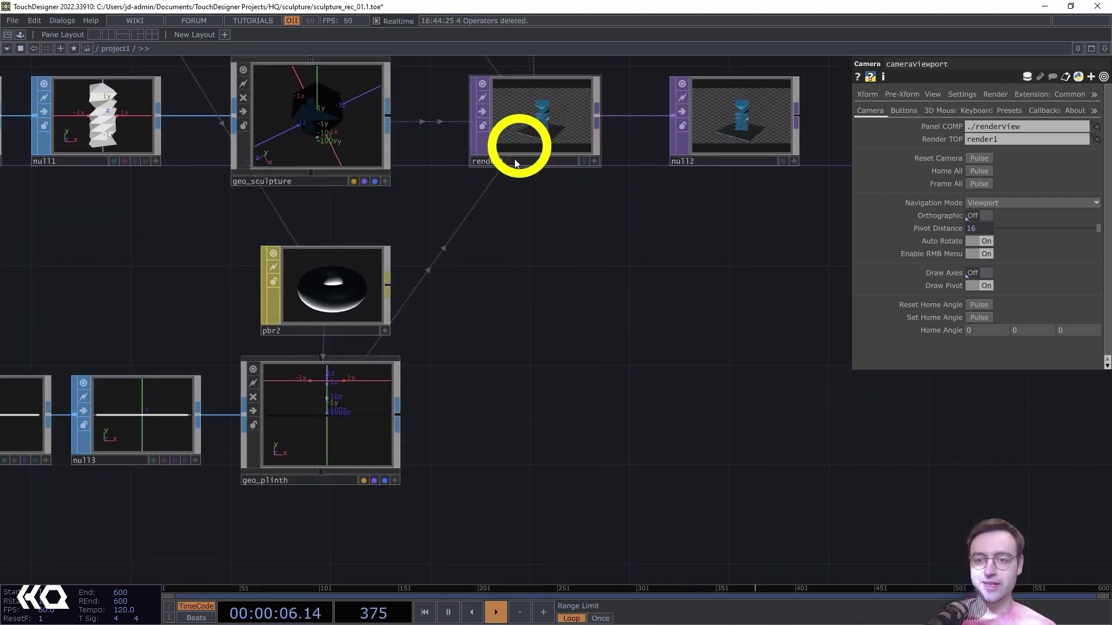
left_click_drag(708, 311, 737, 280)
scroll(695, 303, "down", 2)
left_click_drag(699, 351, 671, 324)
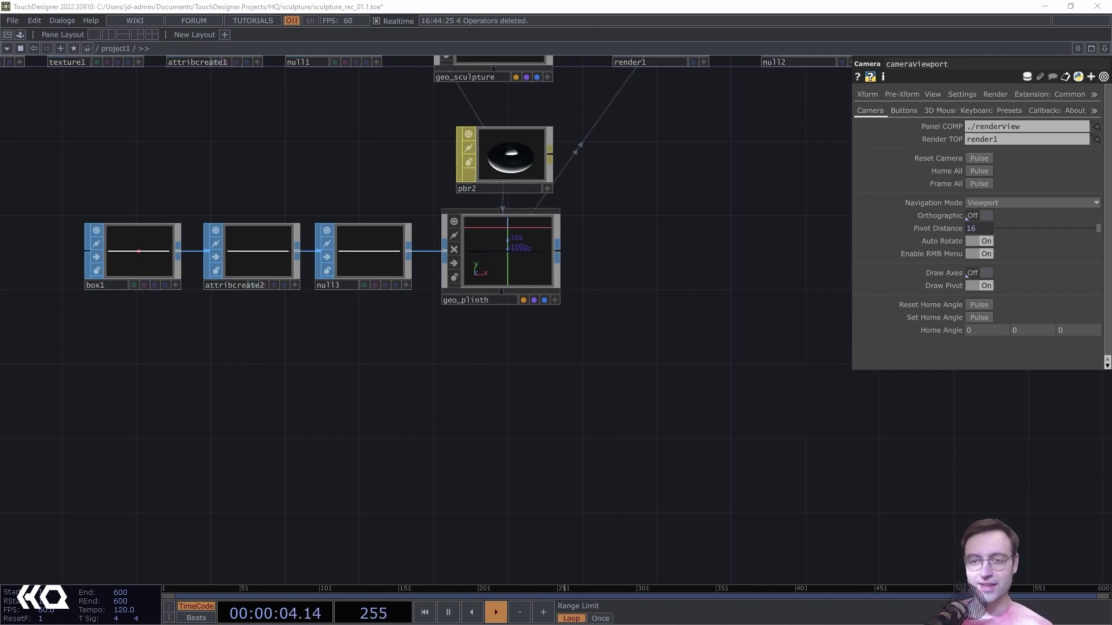
Add a new Box SOP in the empty network area below box1 and set its Scale to -1.
left_click_drag(590, 425, 420, 342)
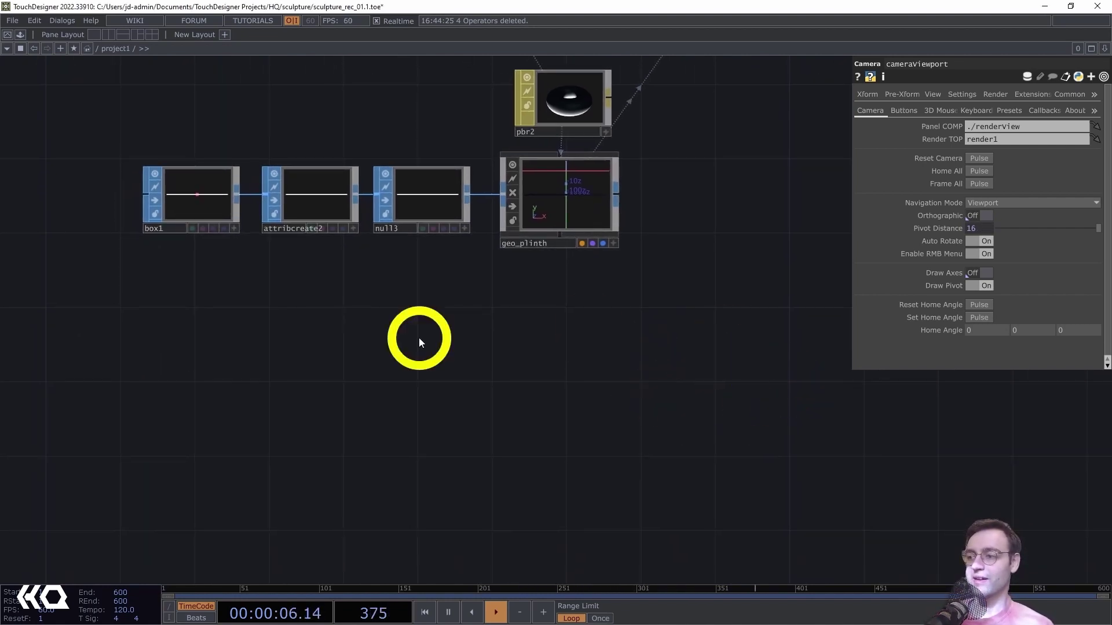
left_click_drag(193, 353, 192, 339)
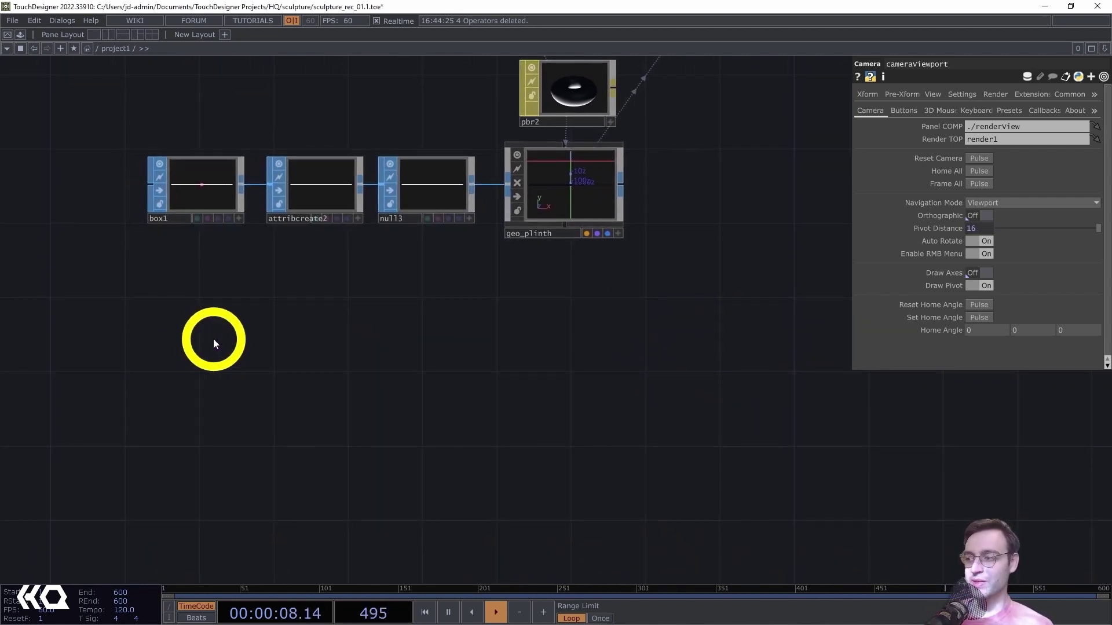
key("Tab")
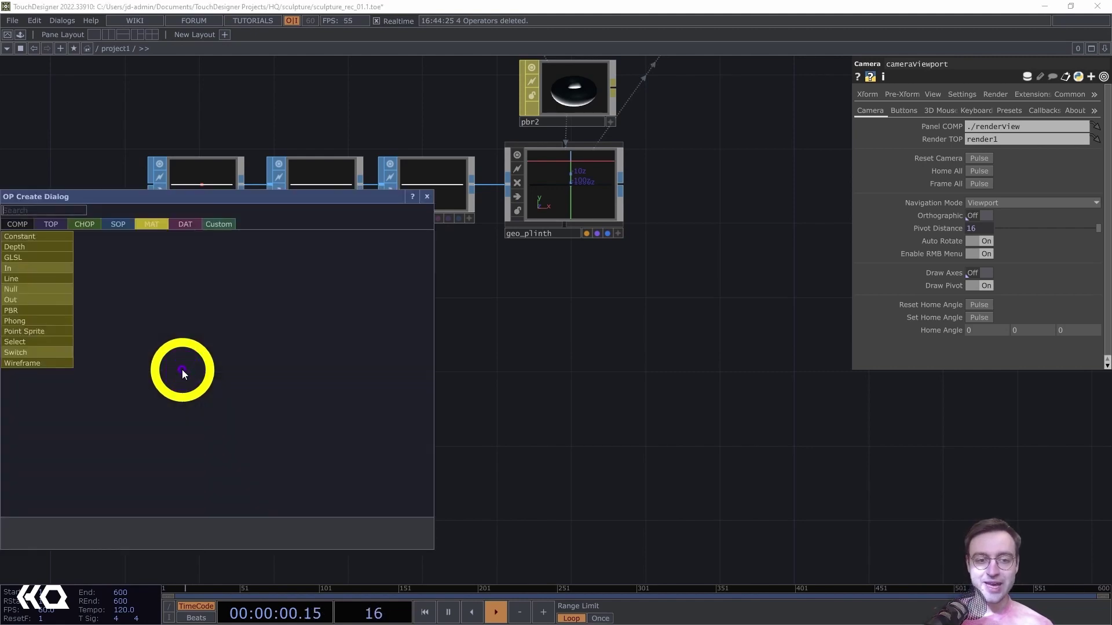
key("shift+Tab")
type("box")
key("Return")
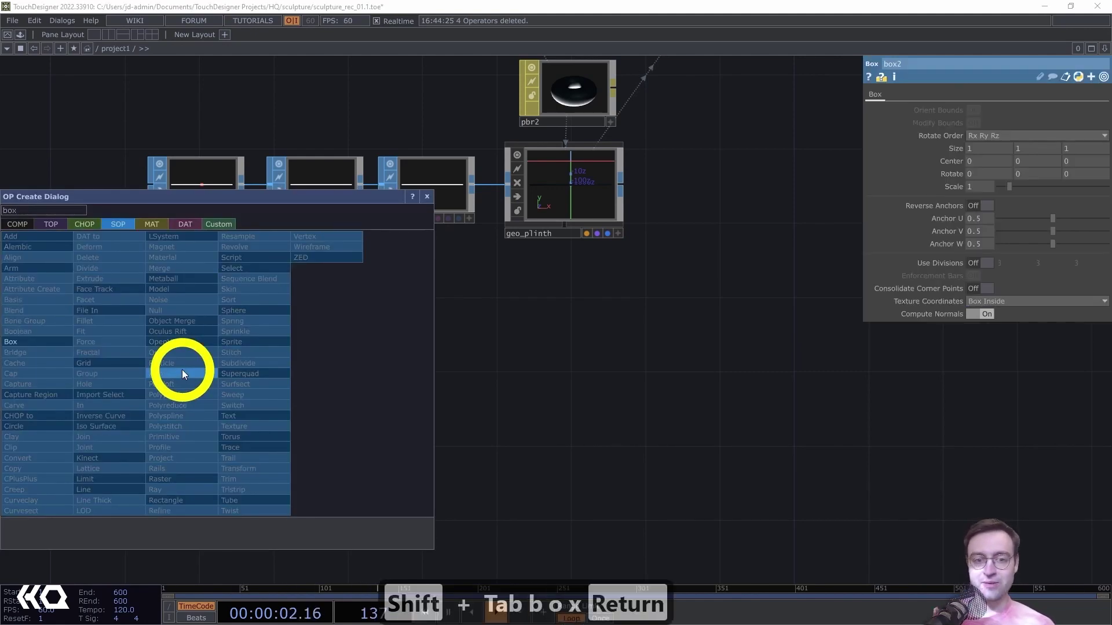
left_click(182, 369)
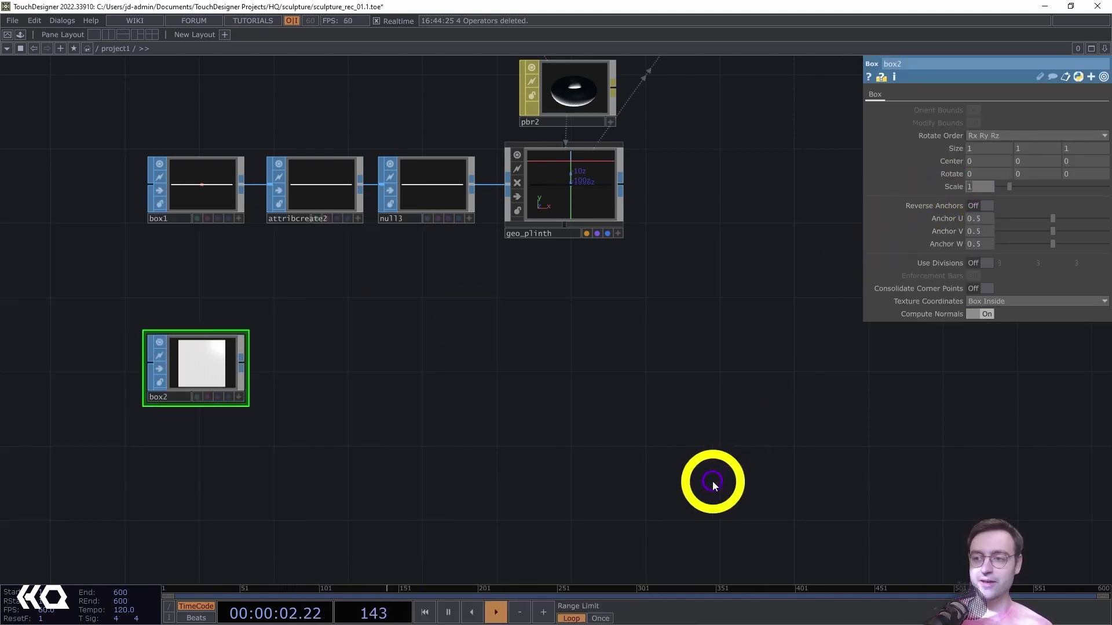
key("Return")
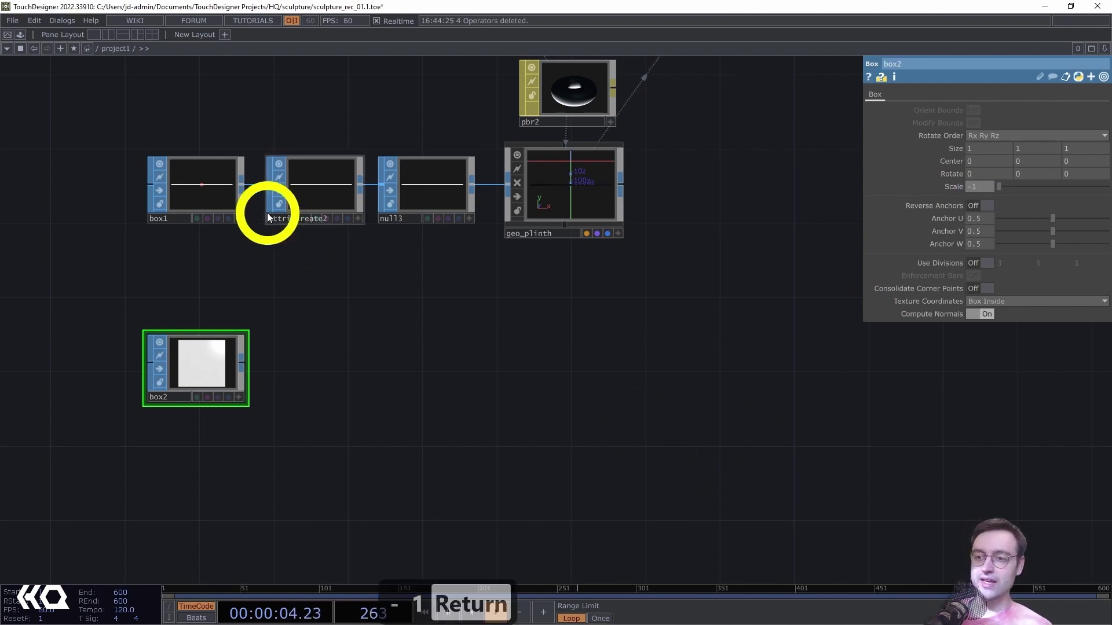
Append an Attribute Create SOP to the output of box2.
left_click(243, 360)
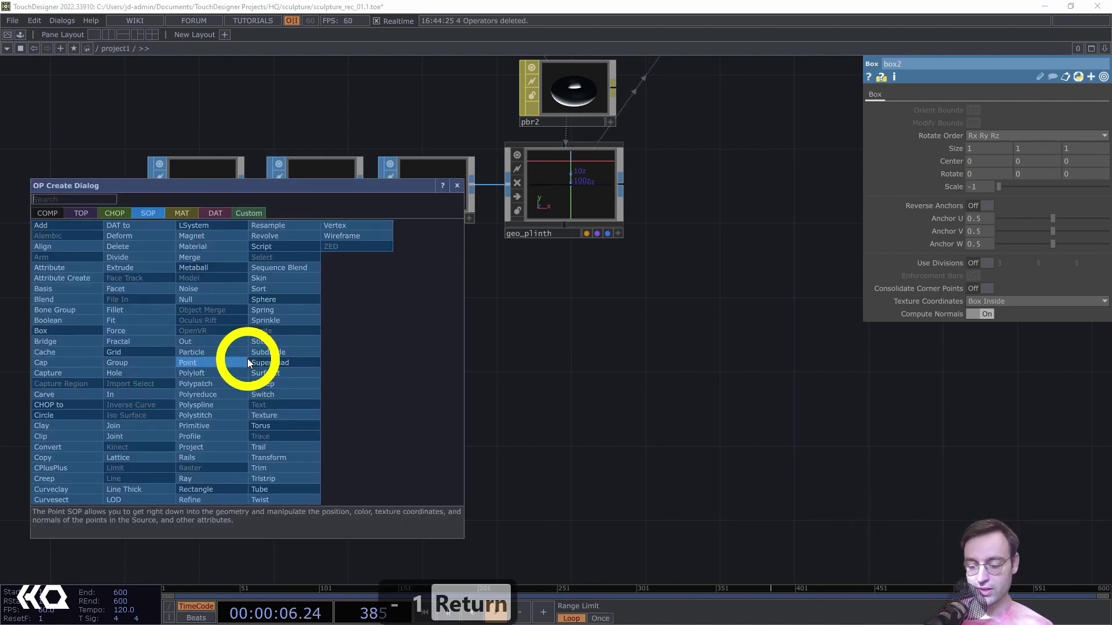
type("att")
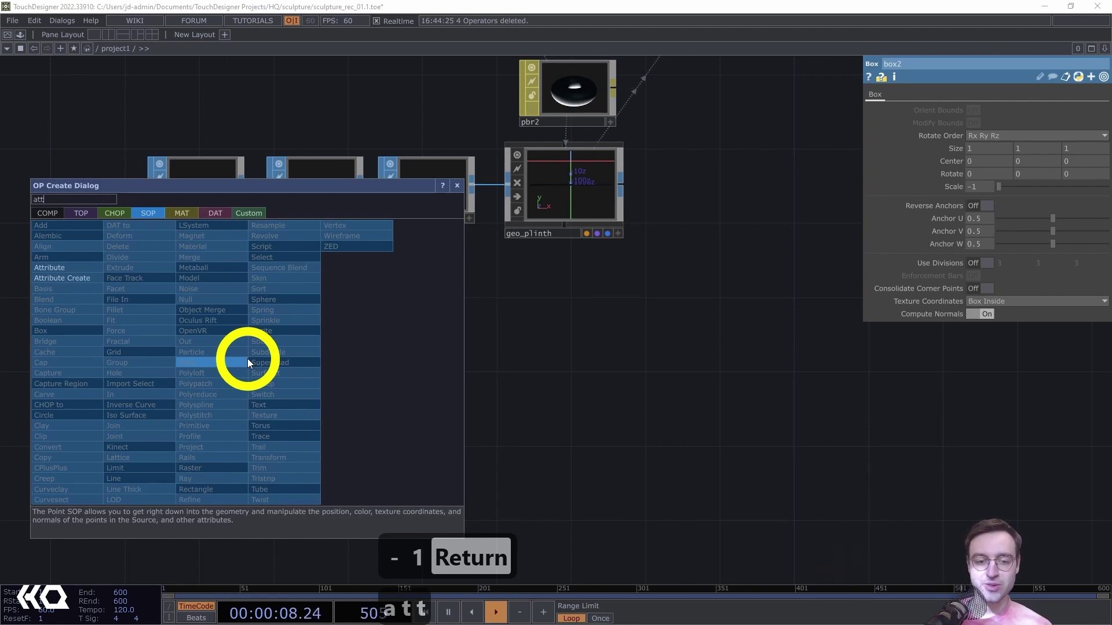
left_click(55, 278)
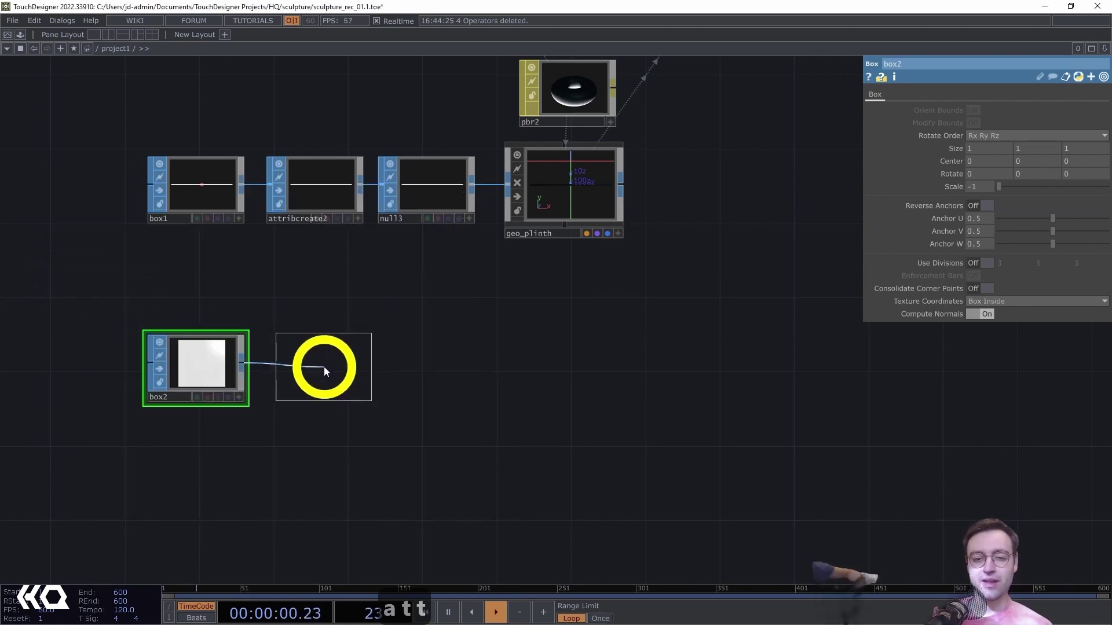
left_click(324, 367)
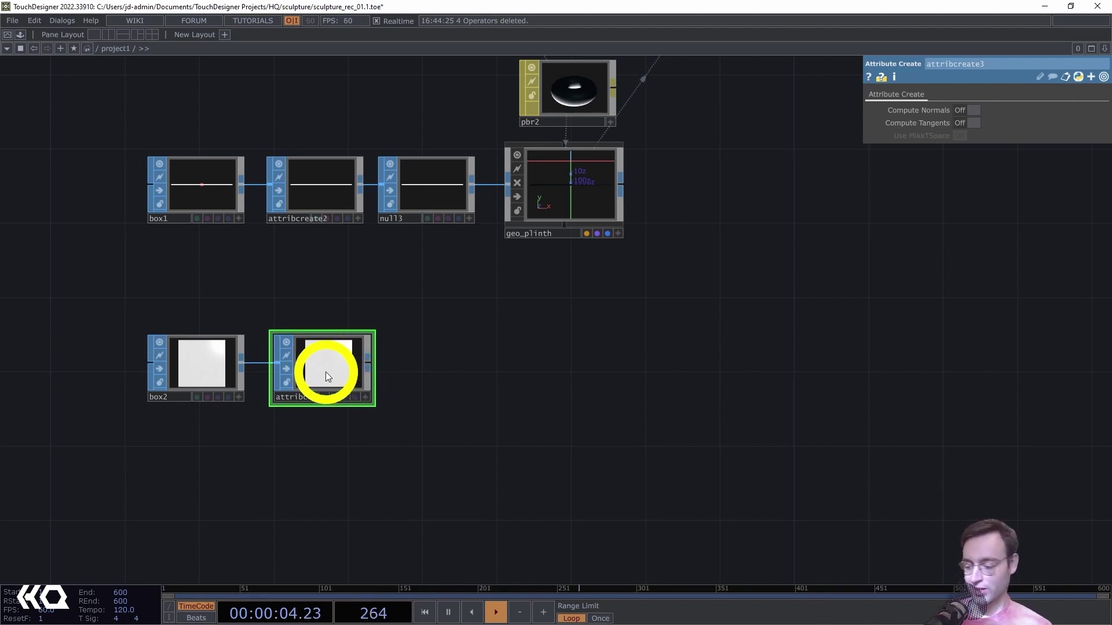
Replace the Attribute Create after box2 with a Null SOP connected to box2's output.
key("Delete")
key("alt+n")
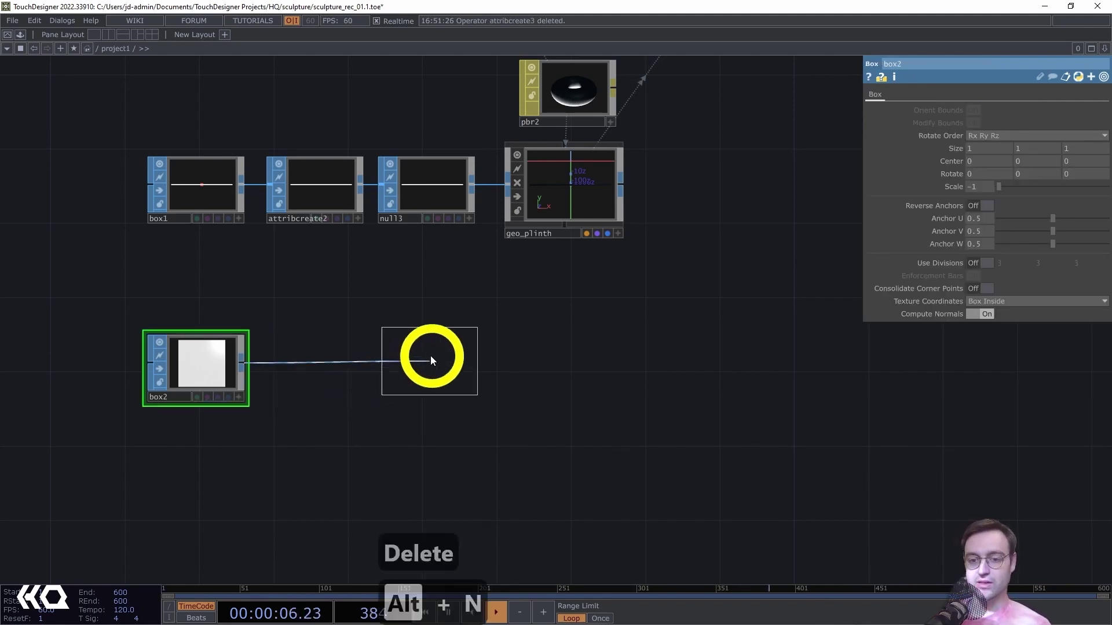
left_click(439, 363)
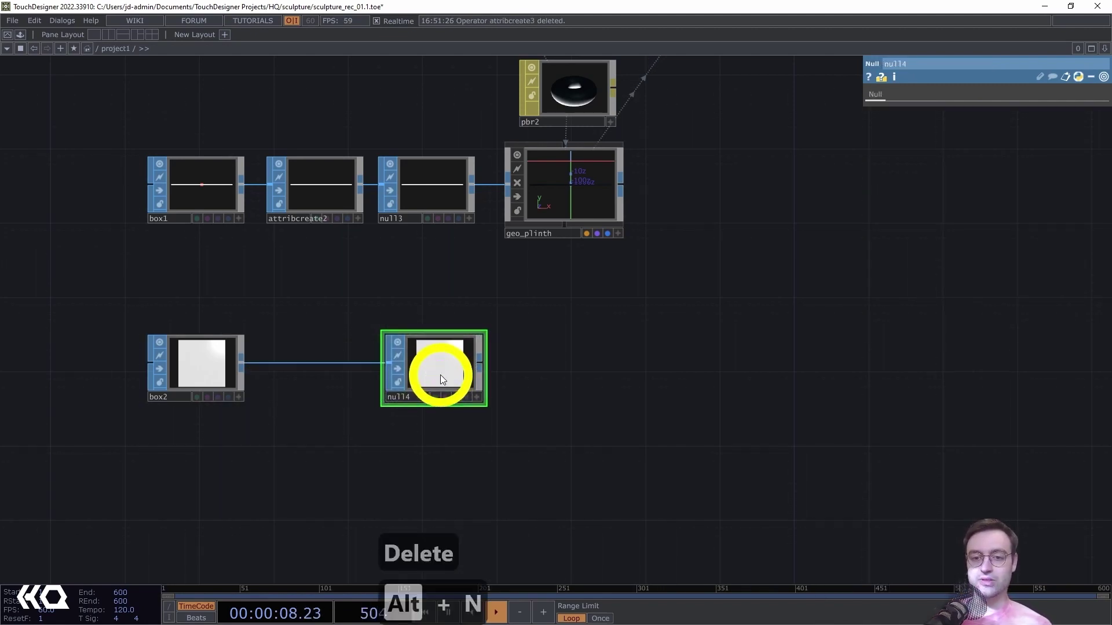
Append a Geometry COMP to the output of null4 and align it with the box2 row.
right_click(481, 360)
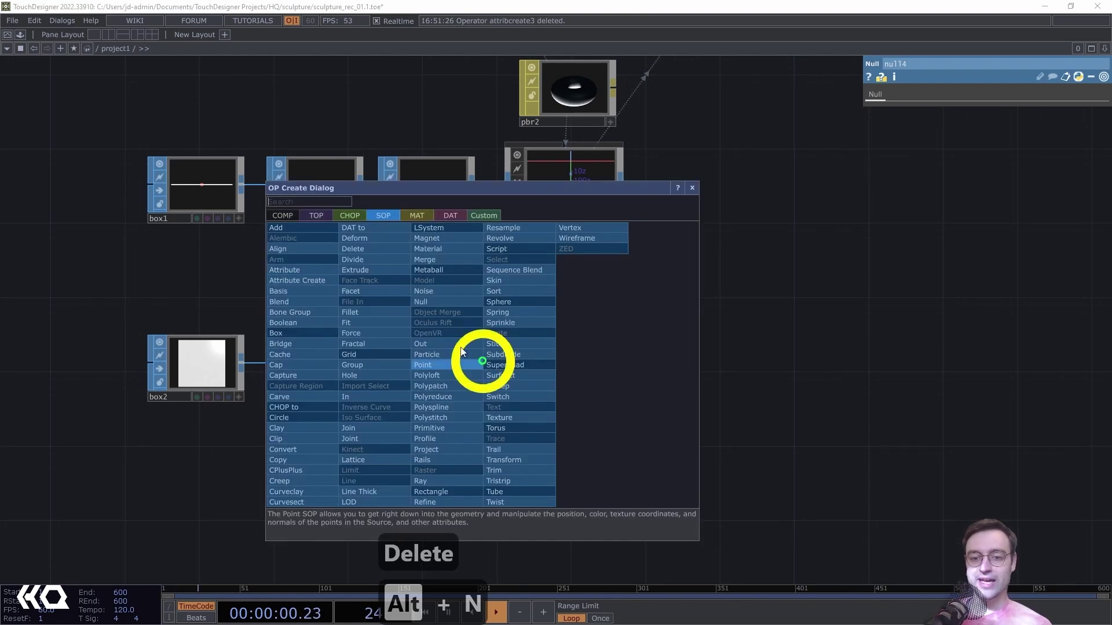
left_click(283, 216)
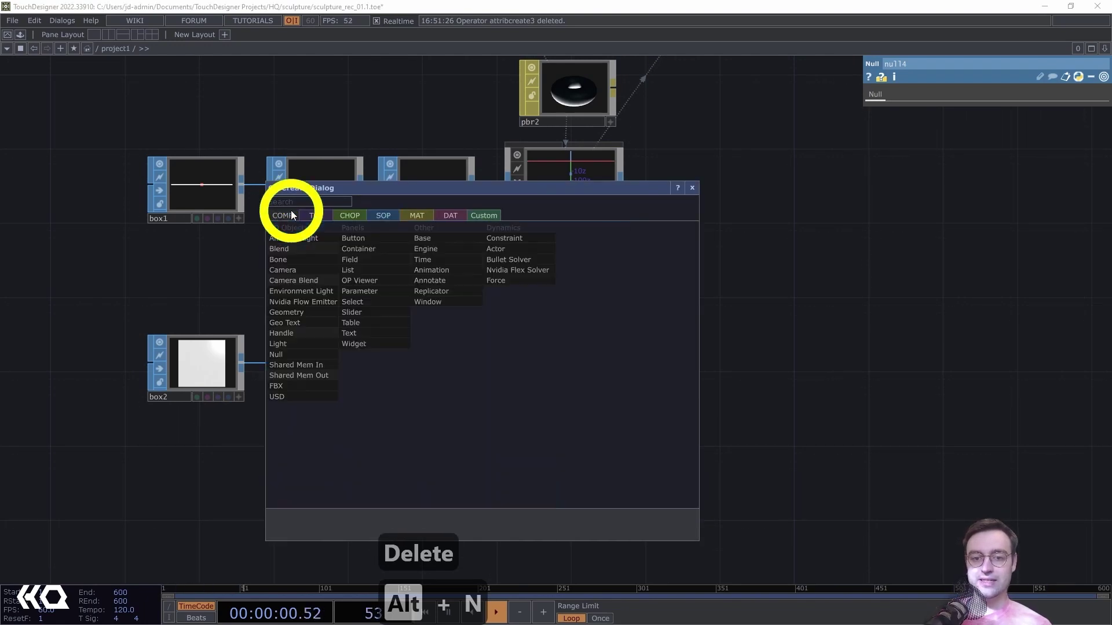
left_click(300, 313)
left_click(595, 368)
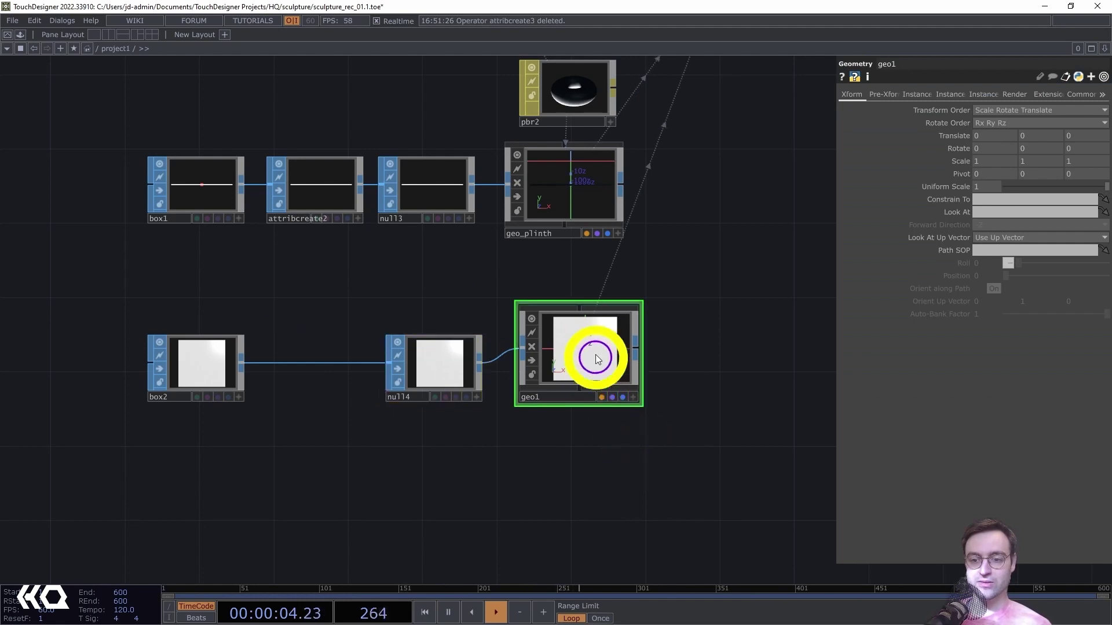
left_click_drag(591, 355, 586, 365)
Rename the new Geometry COMP as geo_bgBox.
left_click(554, 411)
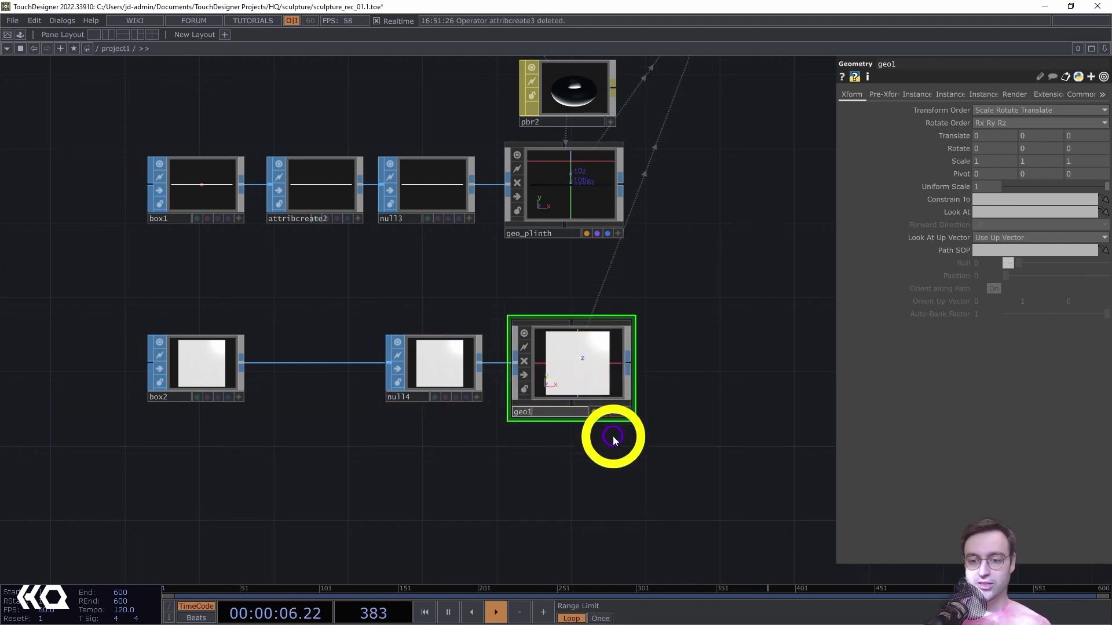
key("BackSpace")
type("_bgG")
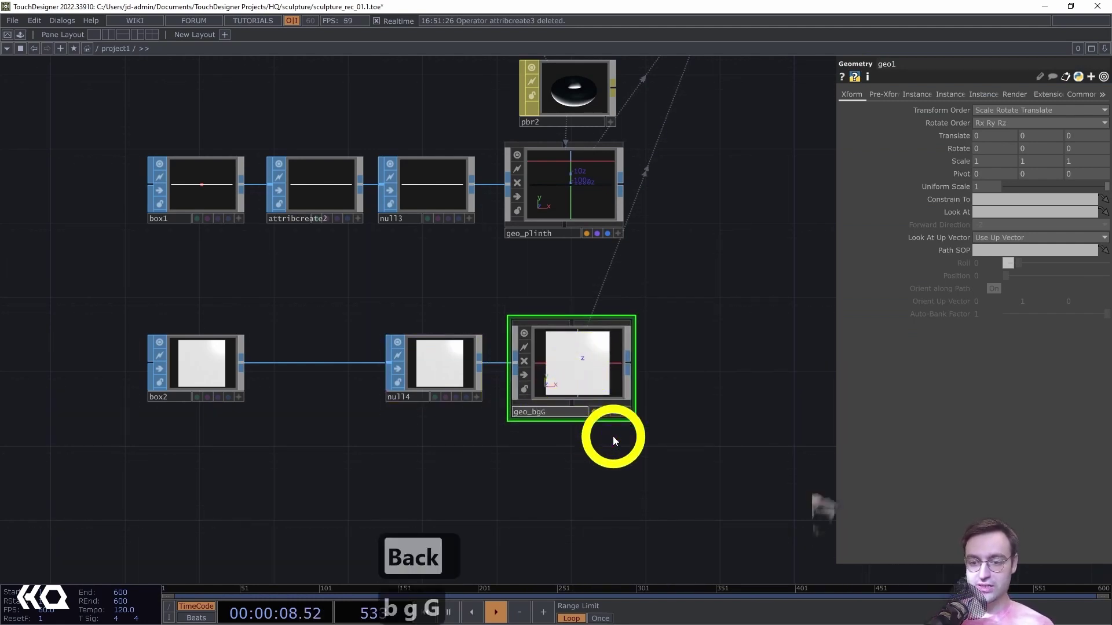
key("BackSpace")
type("Bo")
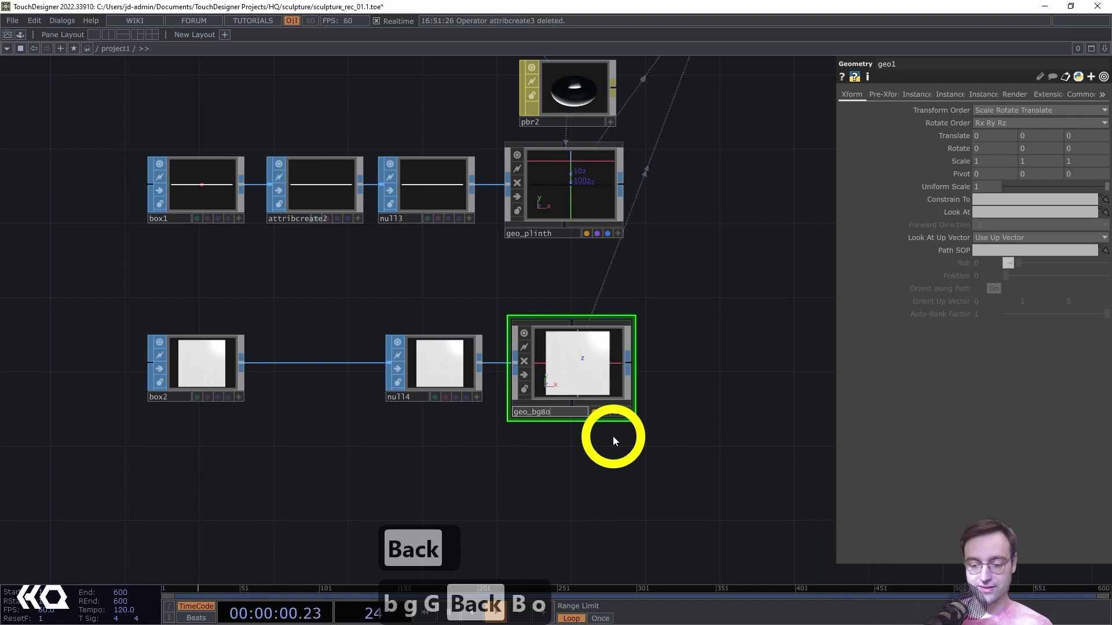
type("x")
left_click(702, 435)
Move box2, null4 and geo_bgBox together further down to make room above geo_bgBox.
left_click_drag(702, 436, 610, 433)
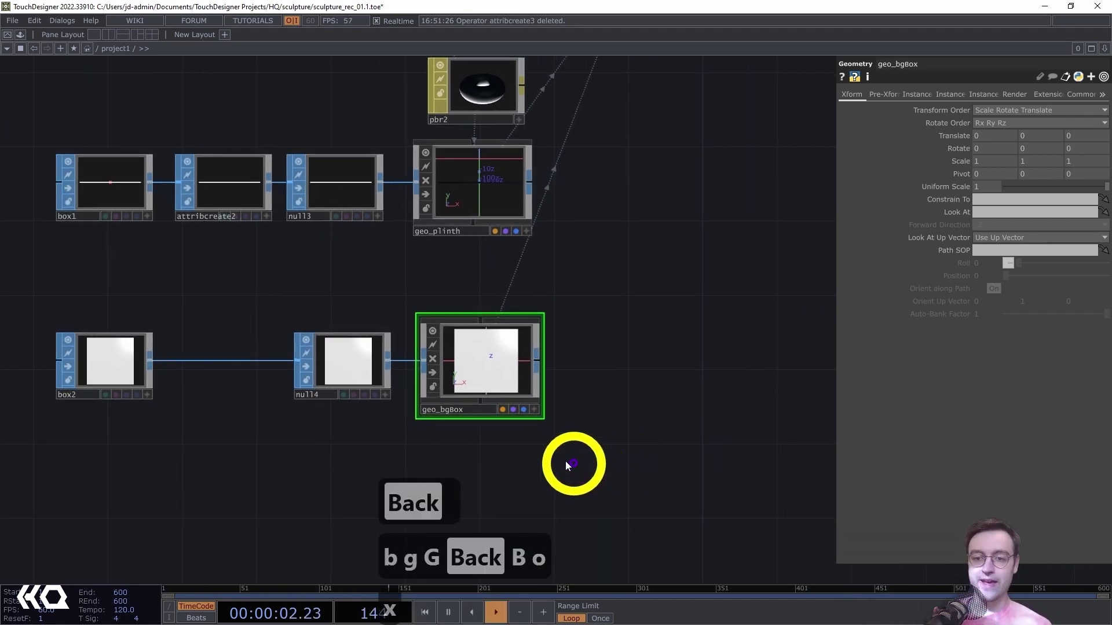
right_click_drag(566, 461, 73, 346)
left_click_drag(485, 368, 481, 413)
left_click(481, 413)
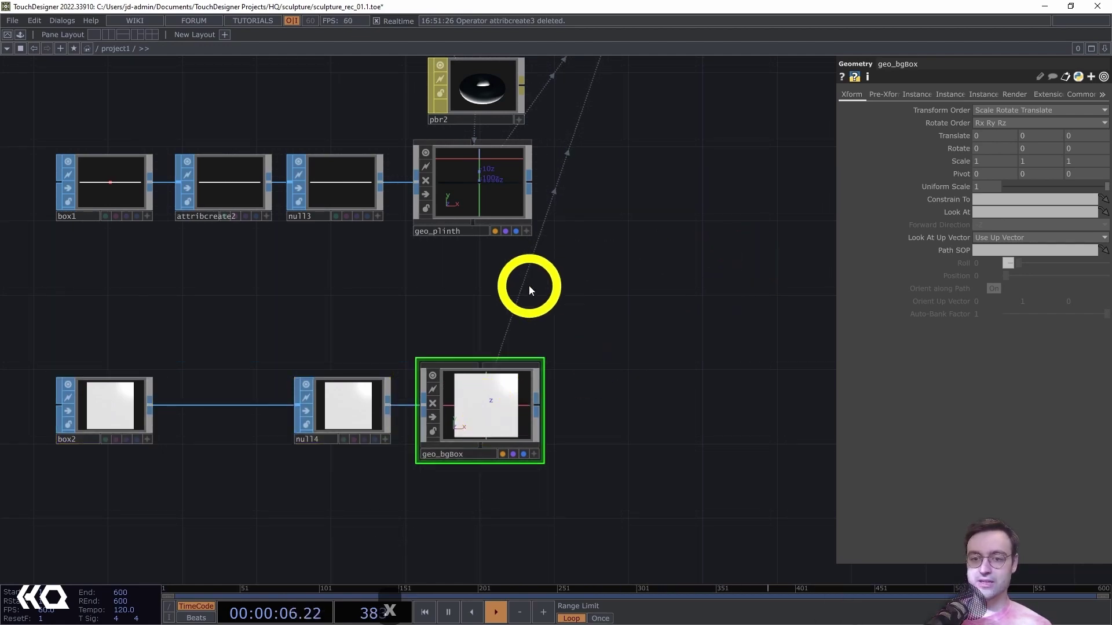
Add a Phong MAT above geo_bgBox and assign it as that geometry's material.
double_click(466, 293)
left_click(396, 153)
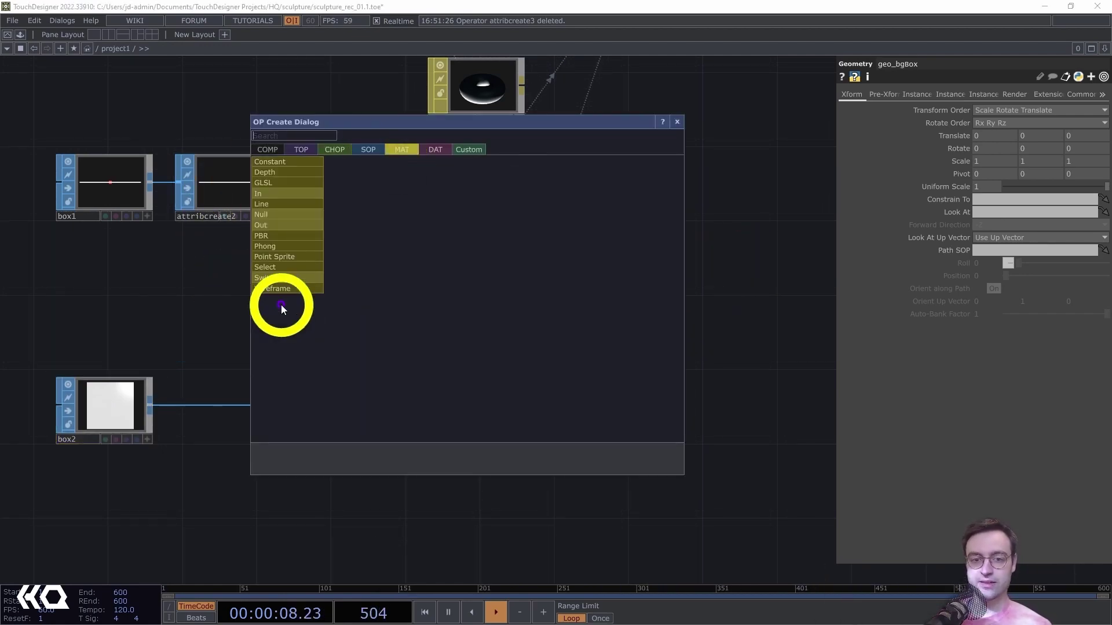
left_click(271, 246)
left_click(479, 303)
left_click_drag(478, 302, 471, 317)
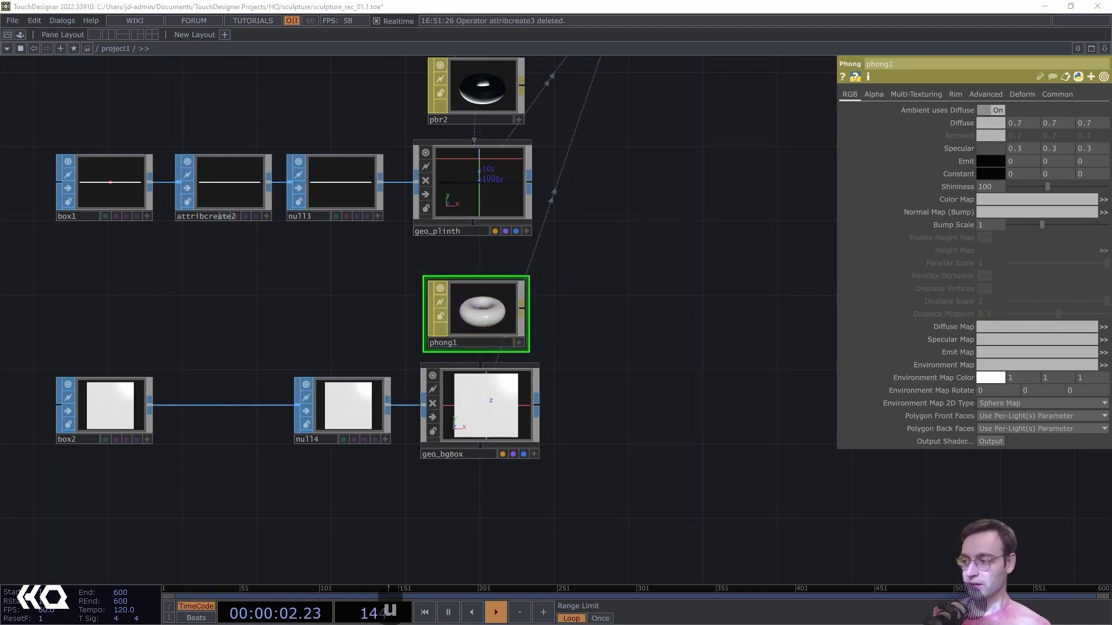
left_click_drag(486, 330, 498, 412)
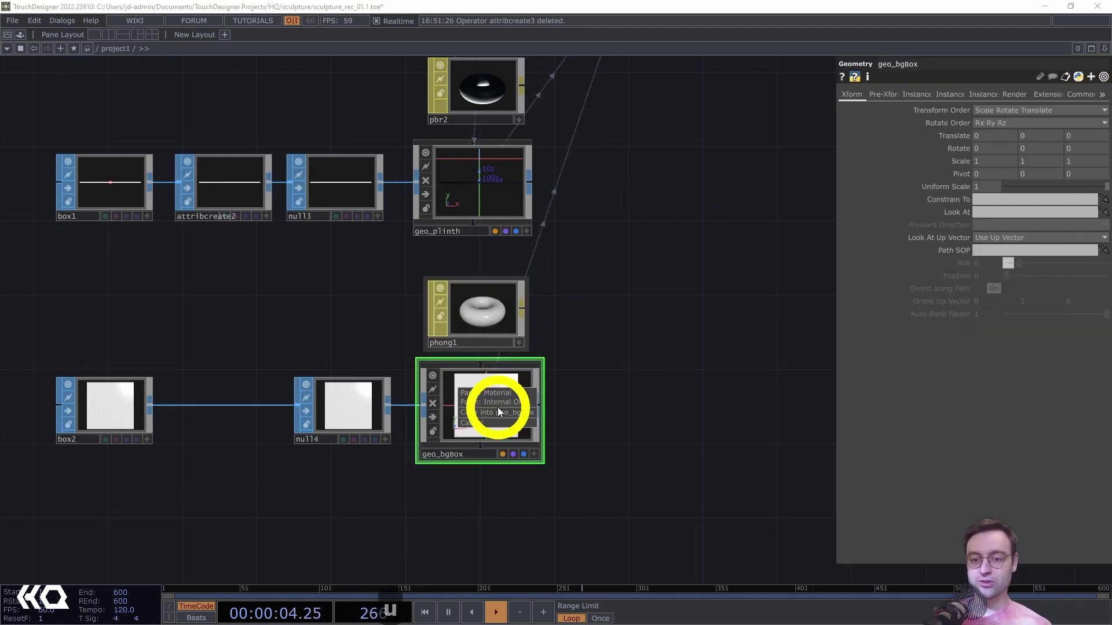
left_click(484, 392)
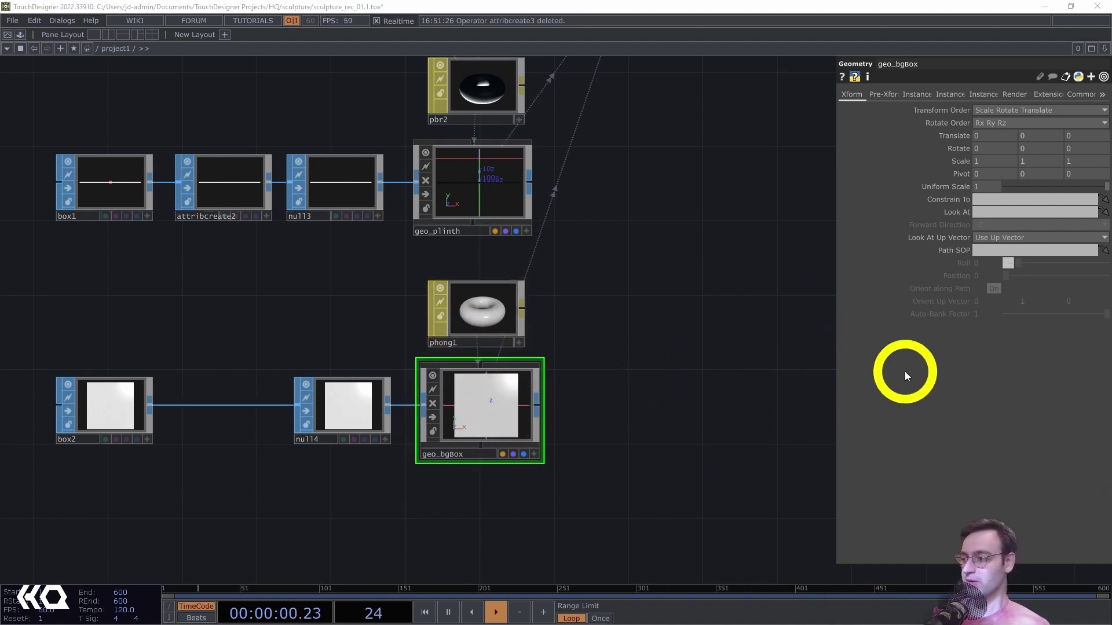
Set the Diffuse color of phong1 to a dark grey of 0.2, 0.2, 0.2.
left_click(503, 315)
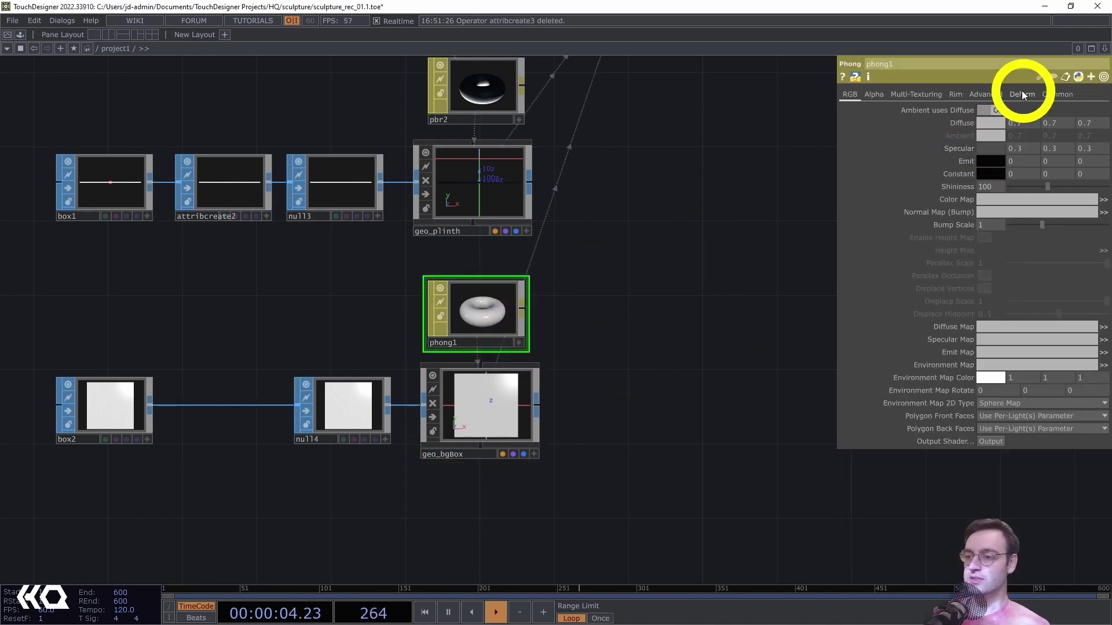
left_click(993, 123)
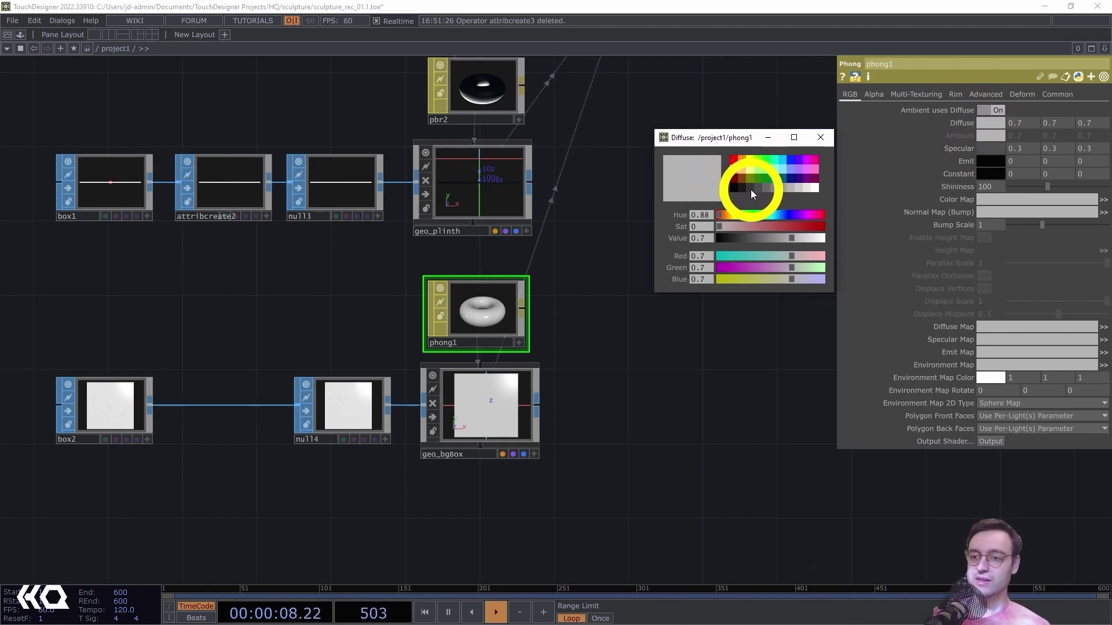
left_click(750, 188)
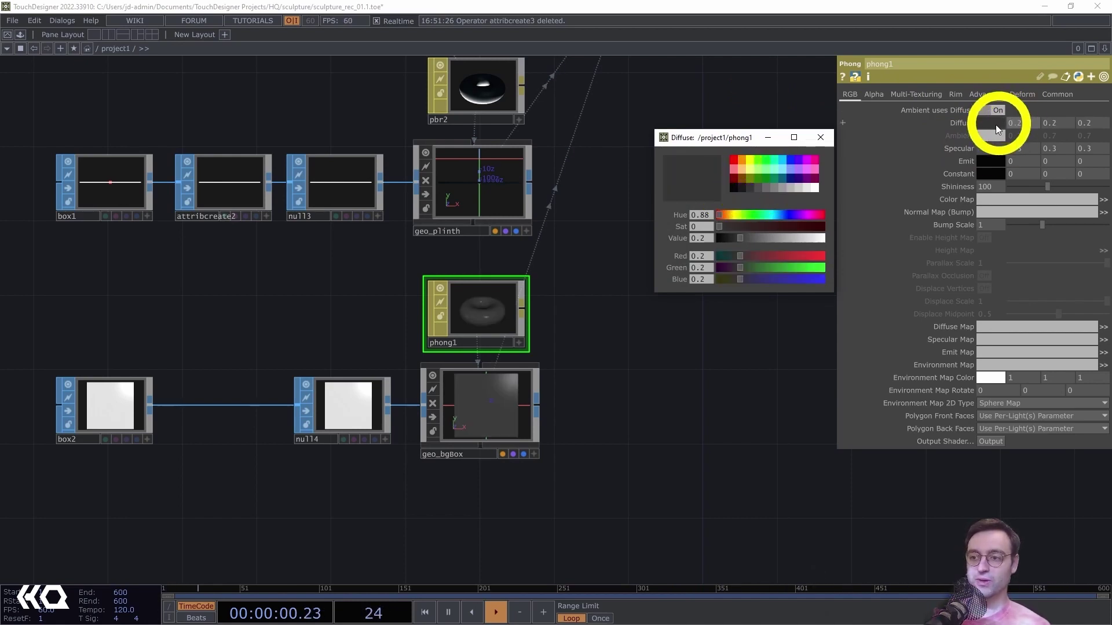
Set phong1's Shininess to 140 and its Environment Map Color to black.
left_click(997, 175)
left_click_drag(1002, 186, 968, 210)
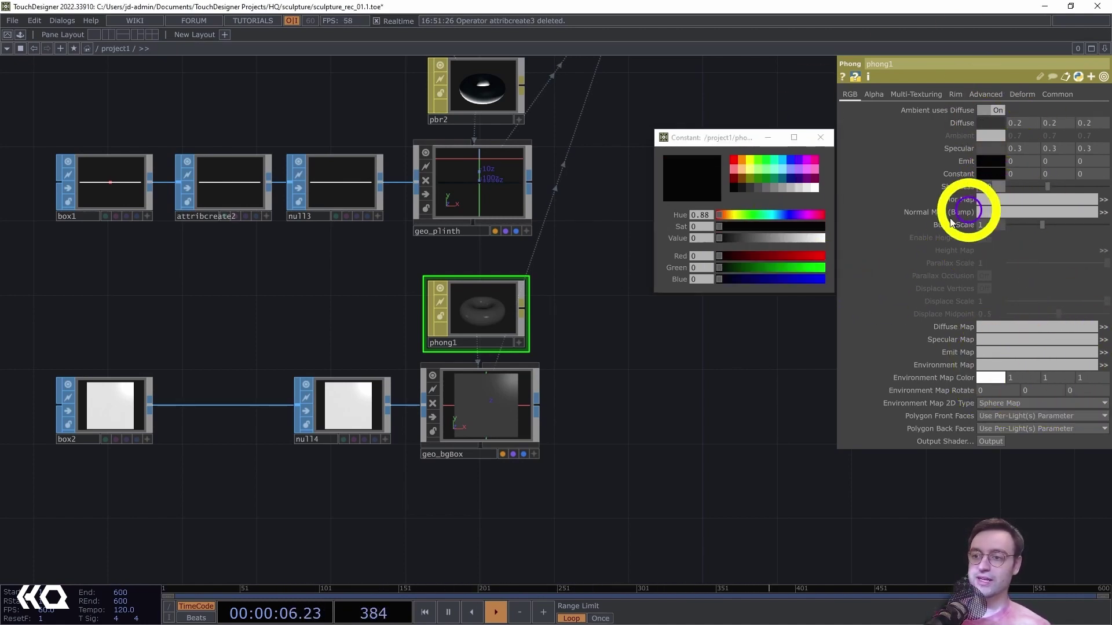
type("140")
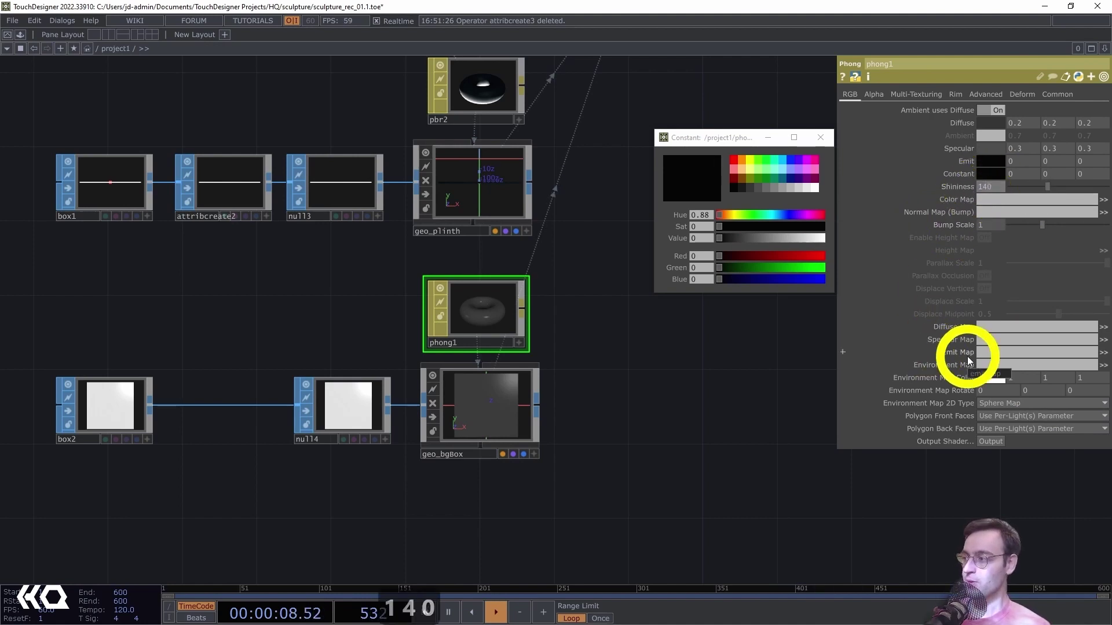
key("Return")
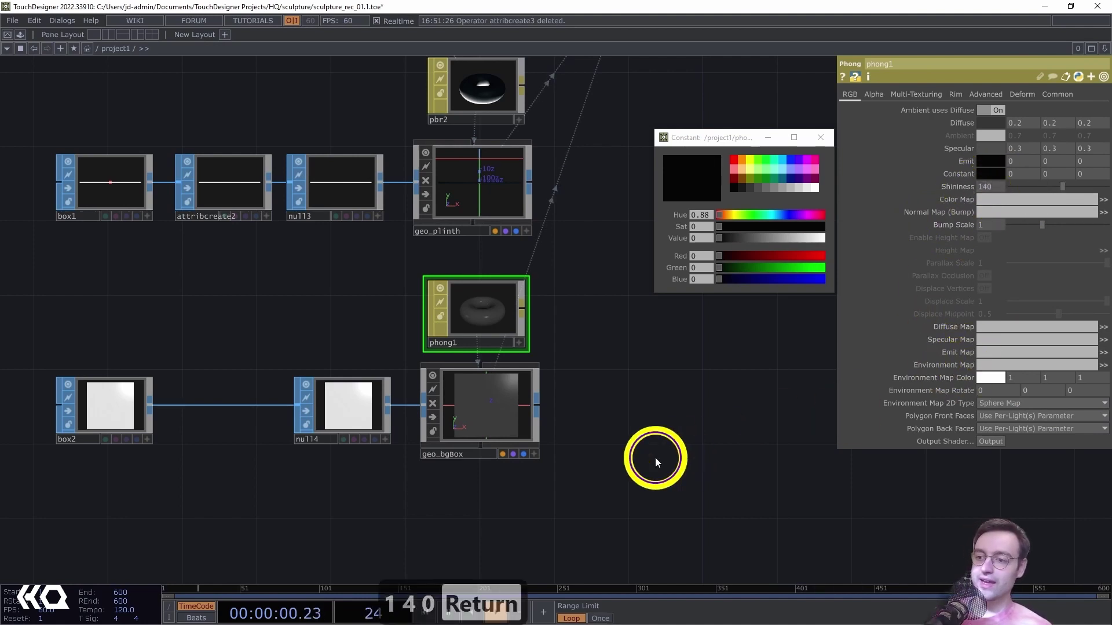
left_click_drag(678, 390, 606, 372)
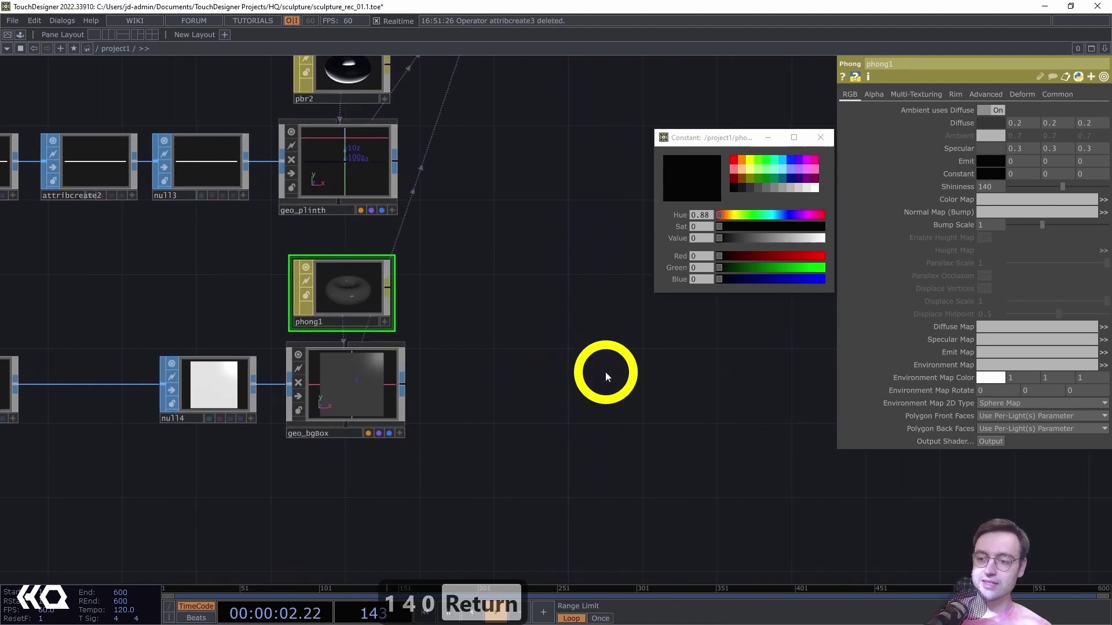
left_click(992, 377)
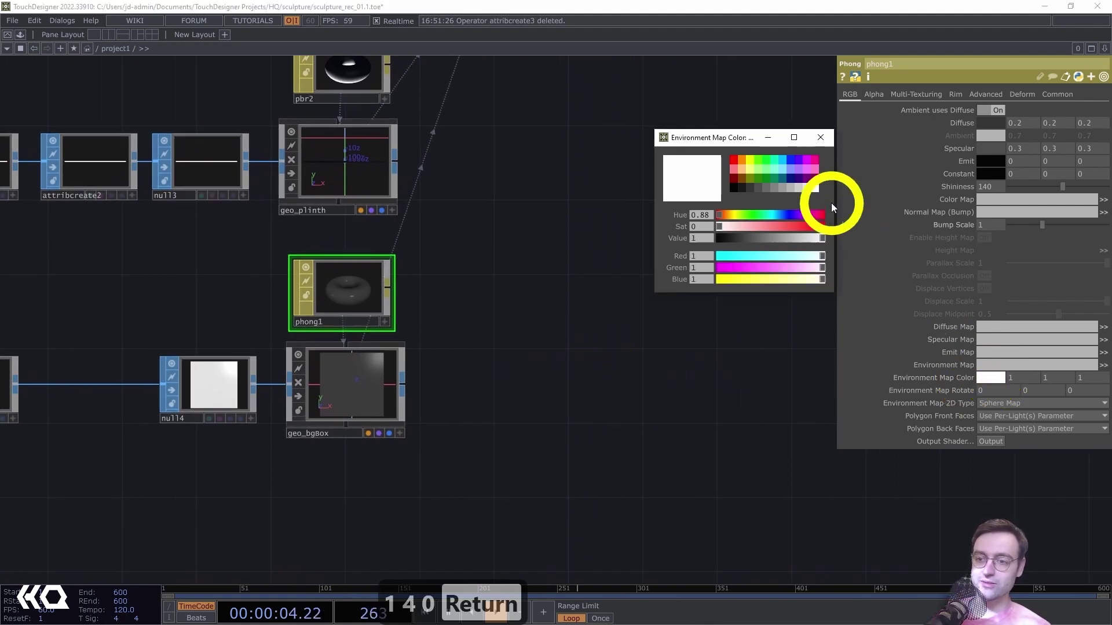
left_click(735, 189)
Set geo_bgBox's Uniform Scale to 30 and its Y Translate to 0.431.
left_click(486, 414)
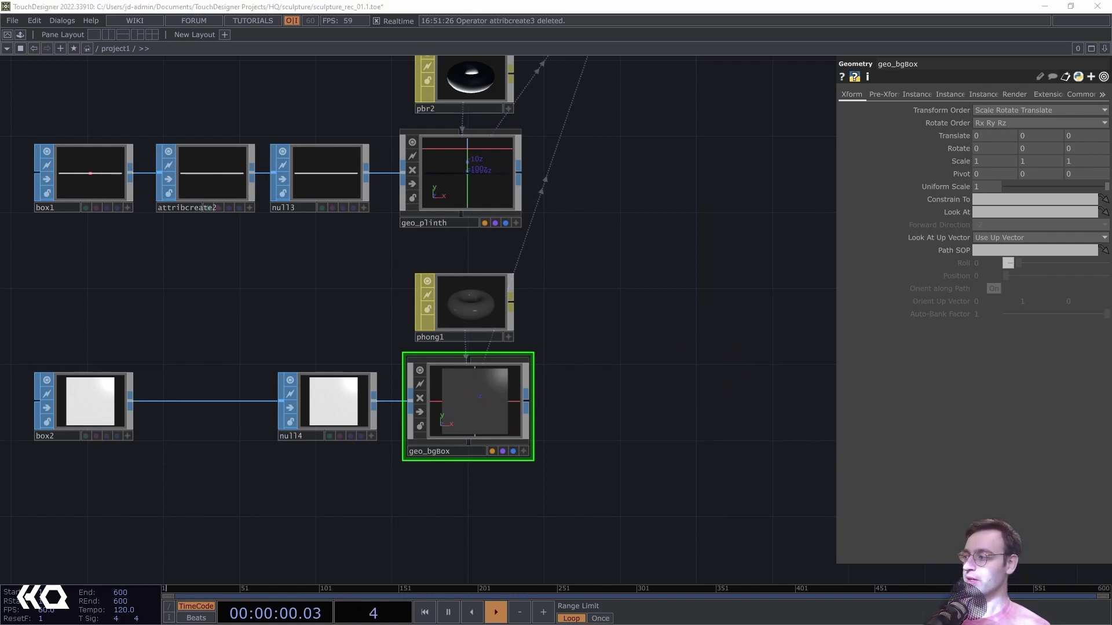
left_click(1024, 200)
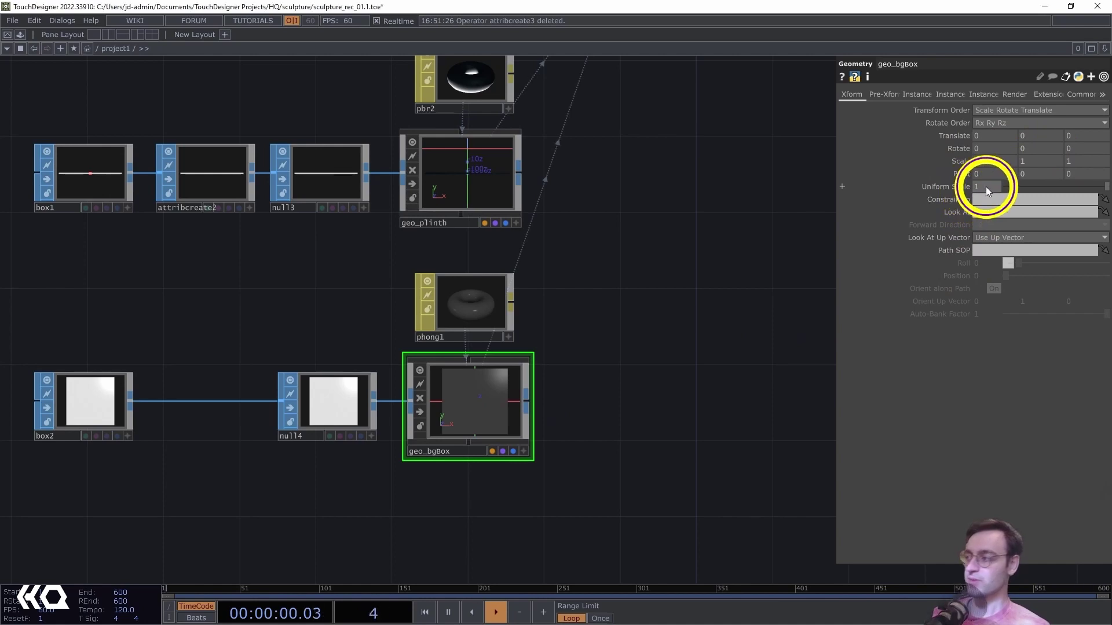
key("Return")
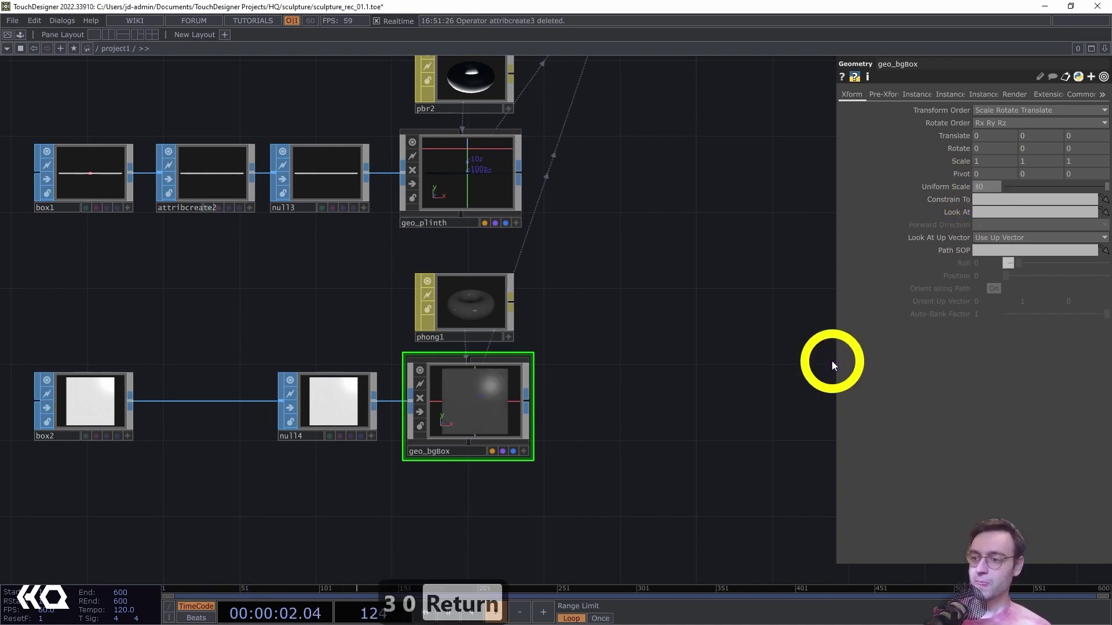
left_click(1042, 135)
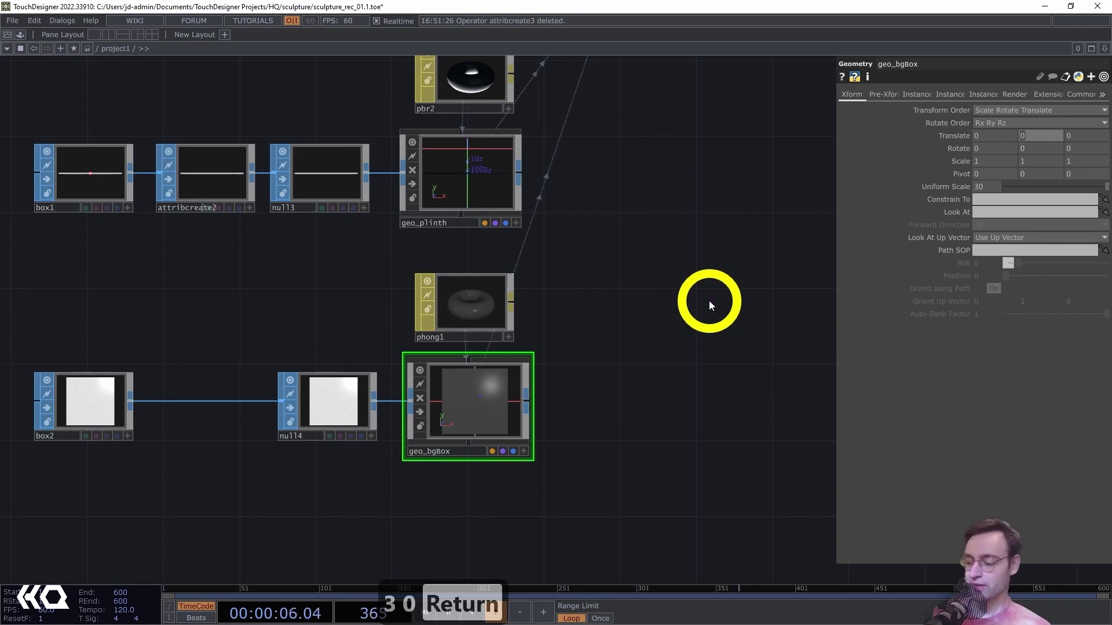
type("0.43")
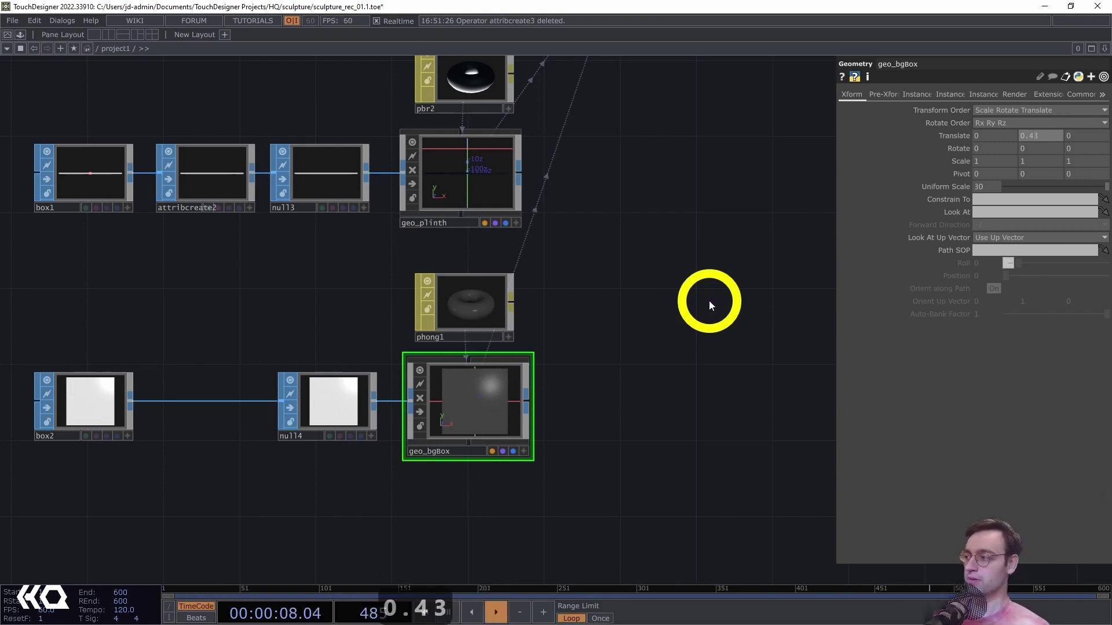
type("1")
key("Return")
Examine the render1 output to check how the background box affects the scene.
left_click_drag(706, 278, 555, 451)
scroll(556, 452, "up", 10)
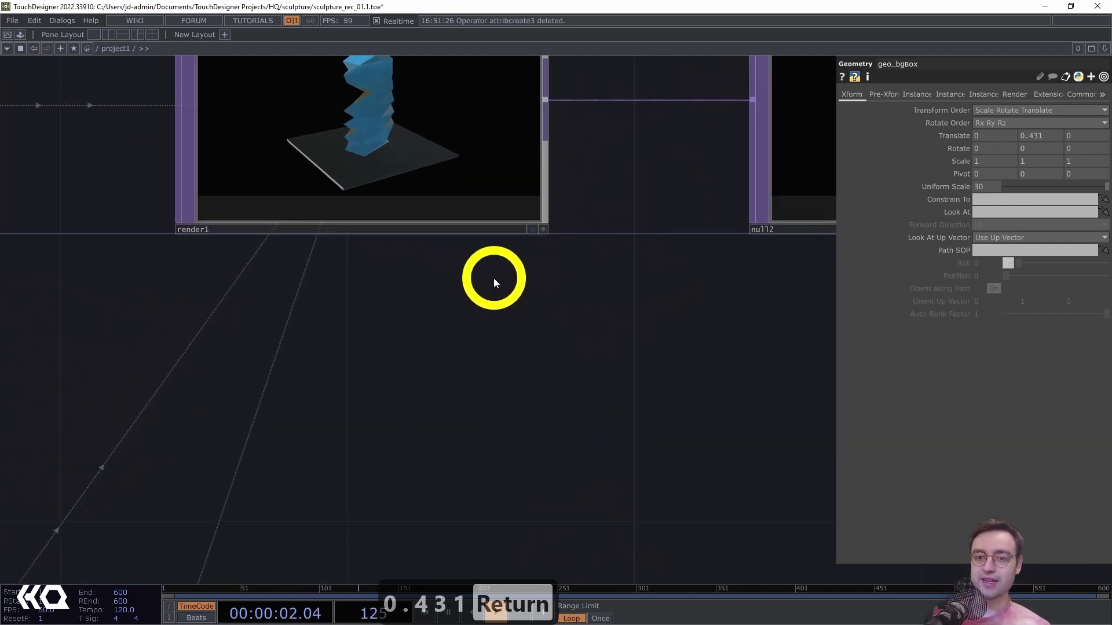
scroll(545, 492, "up", 6)
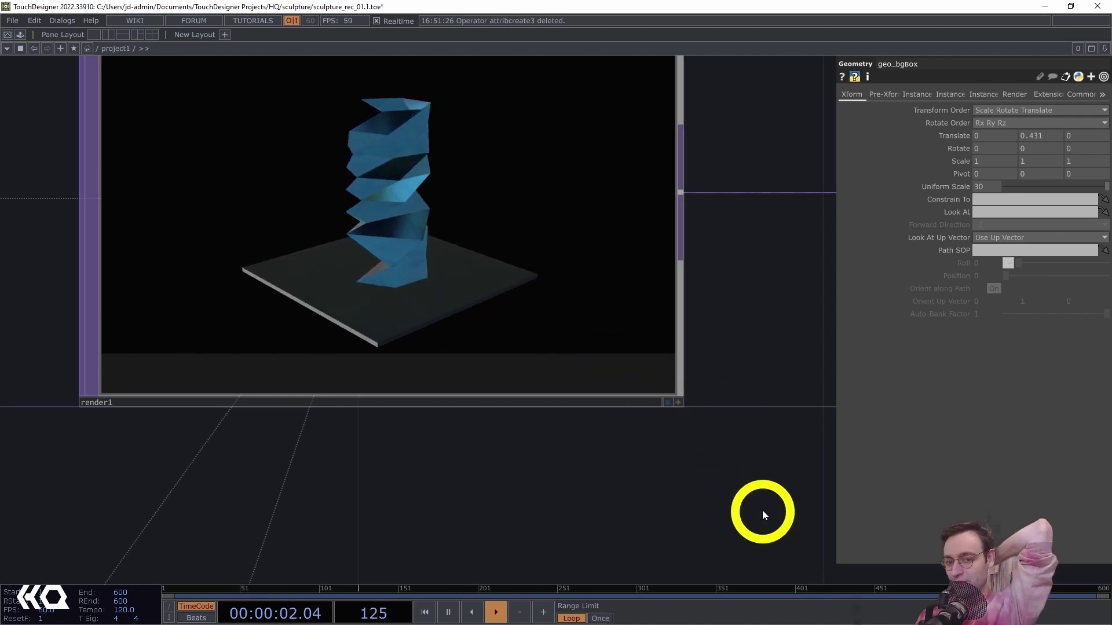
scroll(664, 524, "down", 3)
middle_click_drag(664, 524, 662, 527)
Widen geo_bgBox by setting its X and Z Scale to 1.5.
left_click_drag(692, 556, 509, 199)
left_click_drag(590, 327, 586, 109)
left_click_drag(498, 326, 659, 92)
mouse_move(556, 283)
left_mouse_down()
mouse_move(660, 153)
mouse_move(707, 118)
left_mouse_up()
left_click_drag(641, 284, 683, 124)
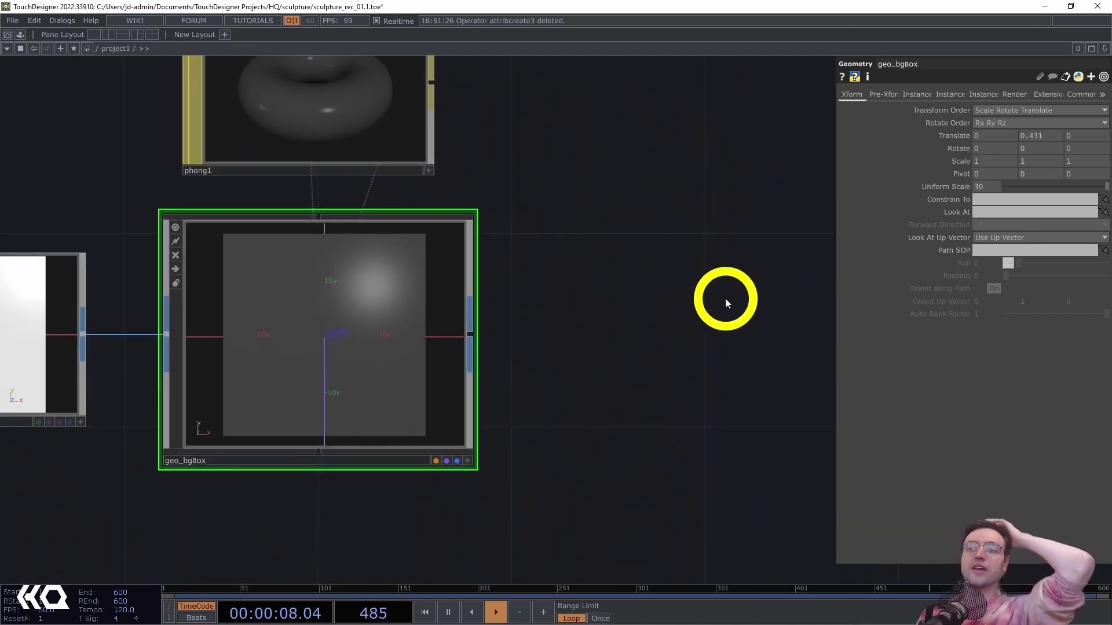
left_click_drag(724, 300, 712, 224)
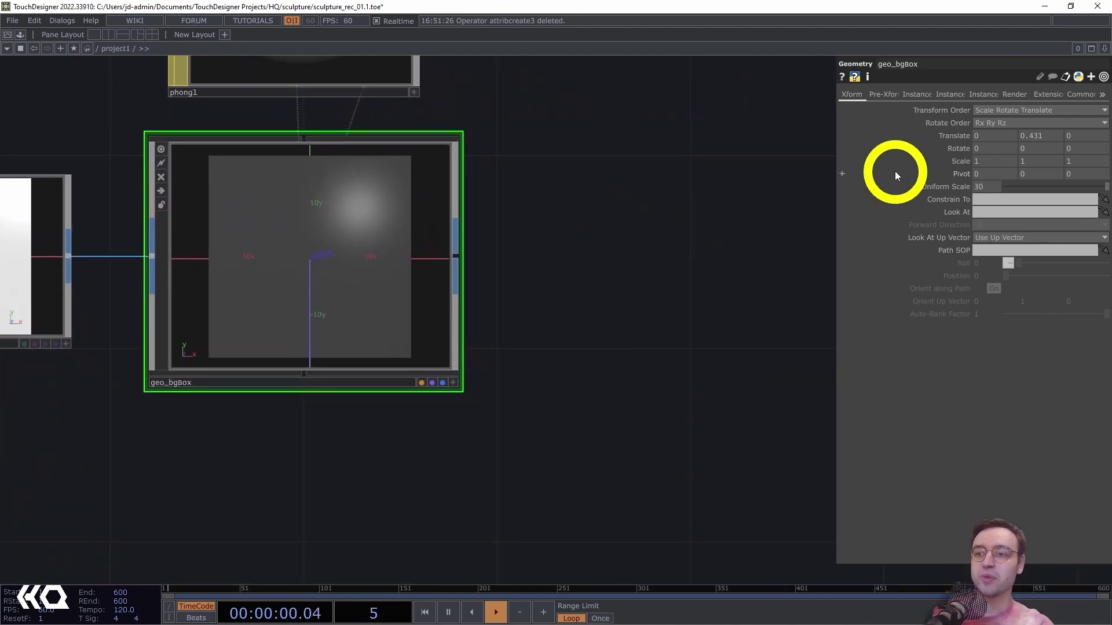
middle_click_drag(979, 161, 1046, 164)
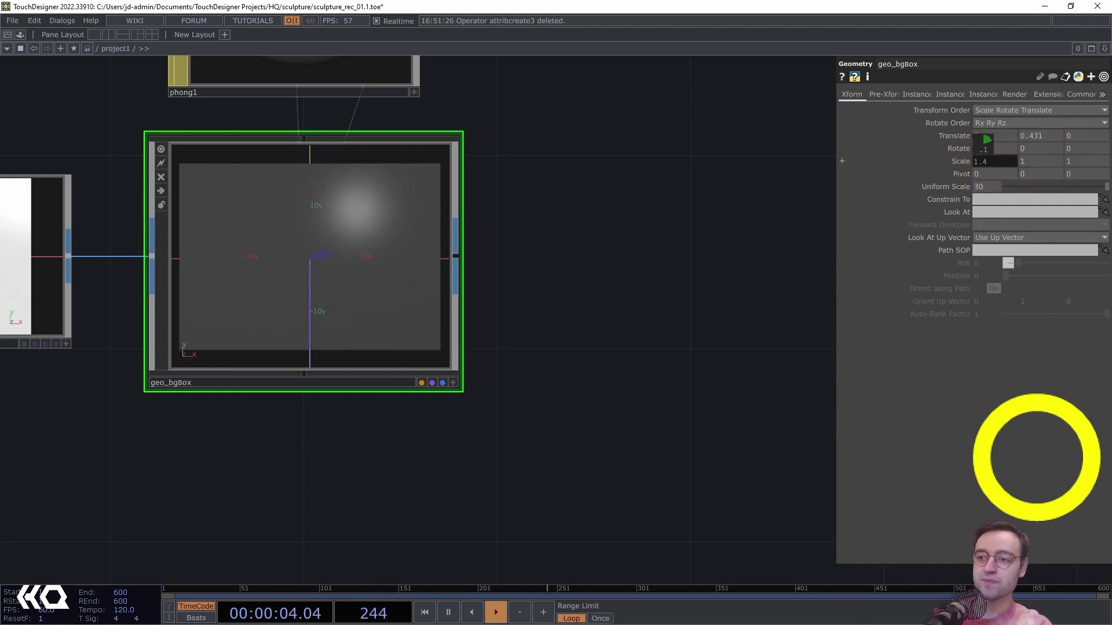
mouse_move(979, 160)
middle_mouse_down()
mouse_move(1070, 162)
mouse_move(1076, 150)
mouse_move(1109, 150)
mouse_move(1042, 452)
middle_mouse_up()
left_click(676, 209)
Check the render1 output again with the widened background box around the sculpture and plinth.
scroll(575, 536, "down", 3)
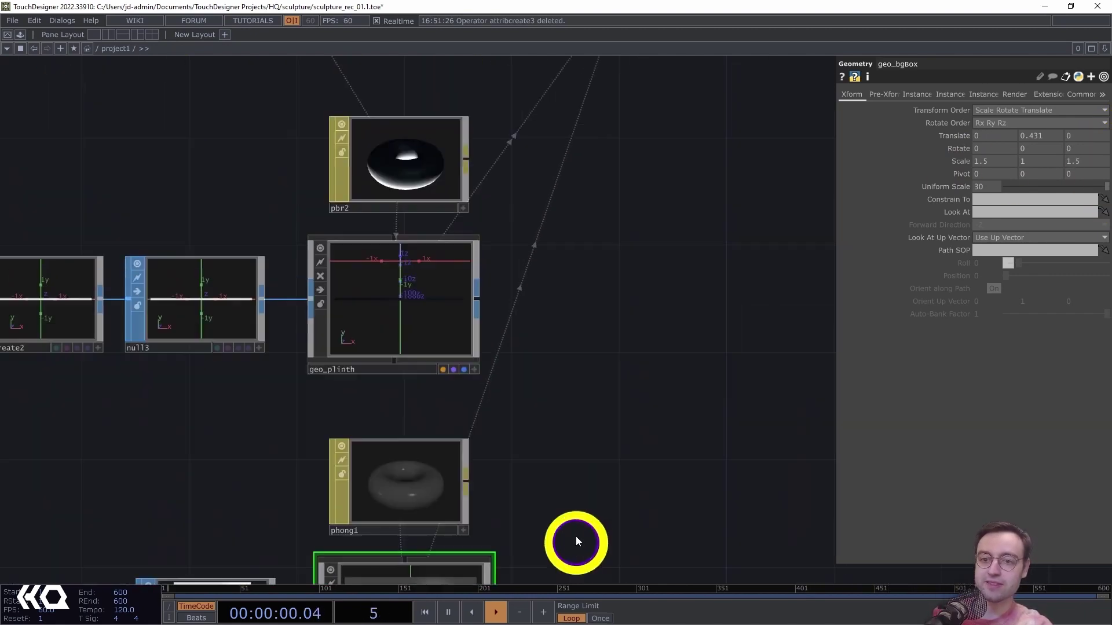
left_click_drag(575, 536, 578, 382)
scroll(637, 348, "up", 3)
scroll(583, 528, "up", 2)
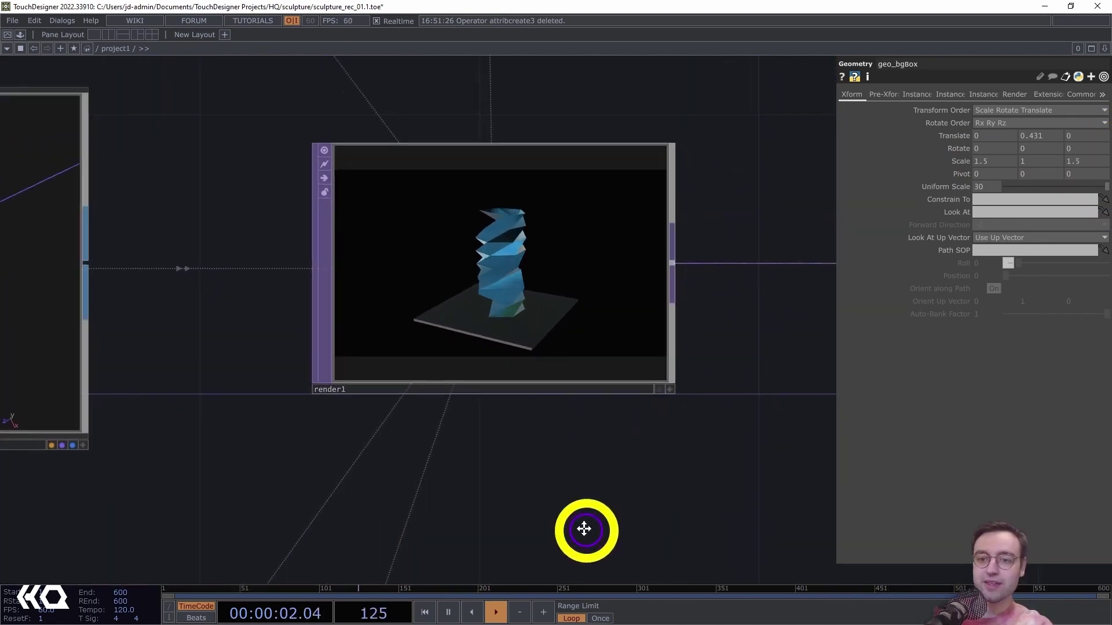
scroll(551, 504, "up", 3)
left_click_drag(614, 488, 596, 558)
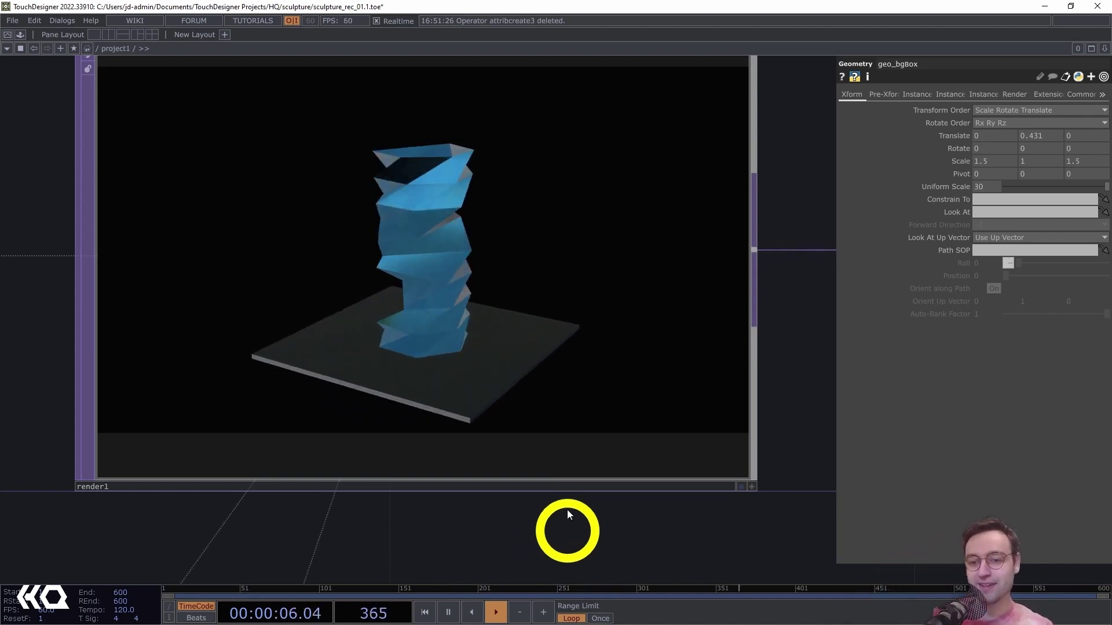
Undo the last resize of the render1 node.
middle_click_drag(635, 537, 484, 516)
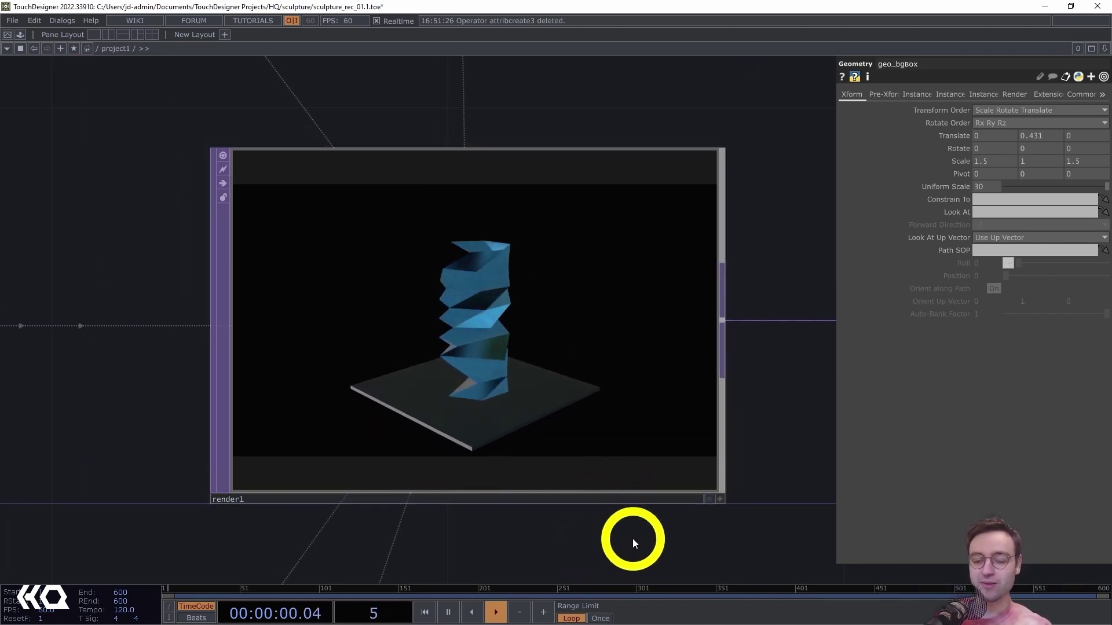
middle_click_drag(635, 541, 595, 398)
middle_click_drag(614, 546, 494, 449)
key("ctrl+z")
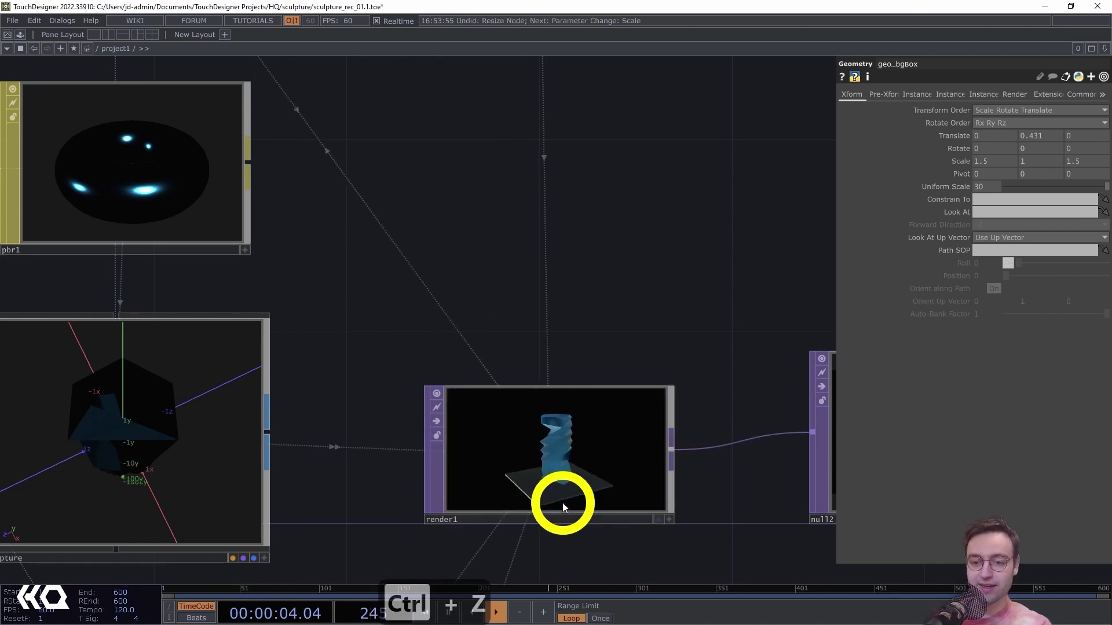
middle_click_drag(615, 549, 499, 410)
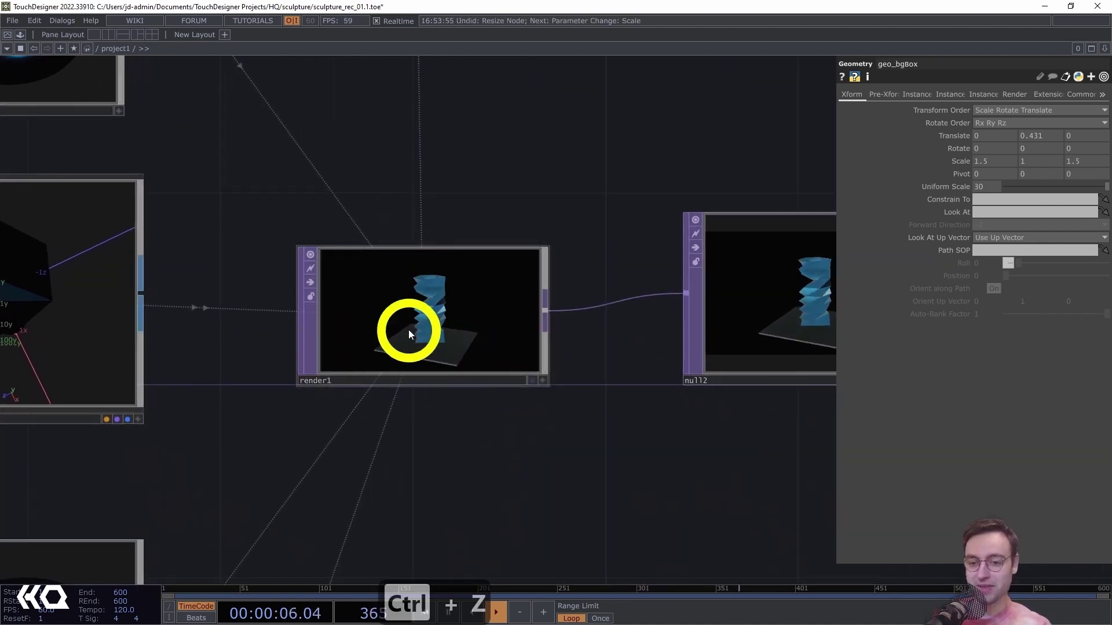
middle_click_drag(586, 484, 464, 402)
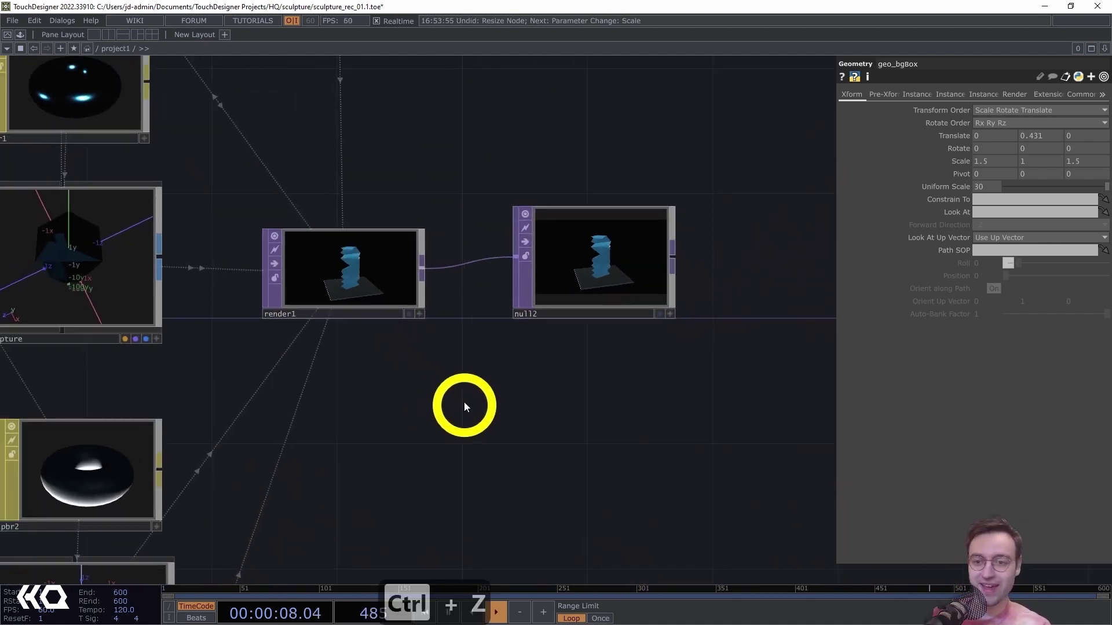
Review the network from the background box branch up to the render1 and null2 outputs.
left_click_drag(464, 417, 464, 288)
middle_click_drag(463, 289, 397, 330)
left_click_drag(507, 307, 560, 203)
left_click_drag(473, 400, 512, 304)
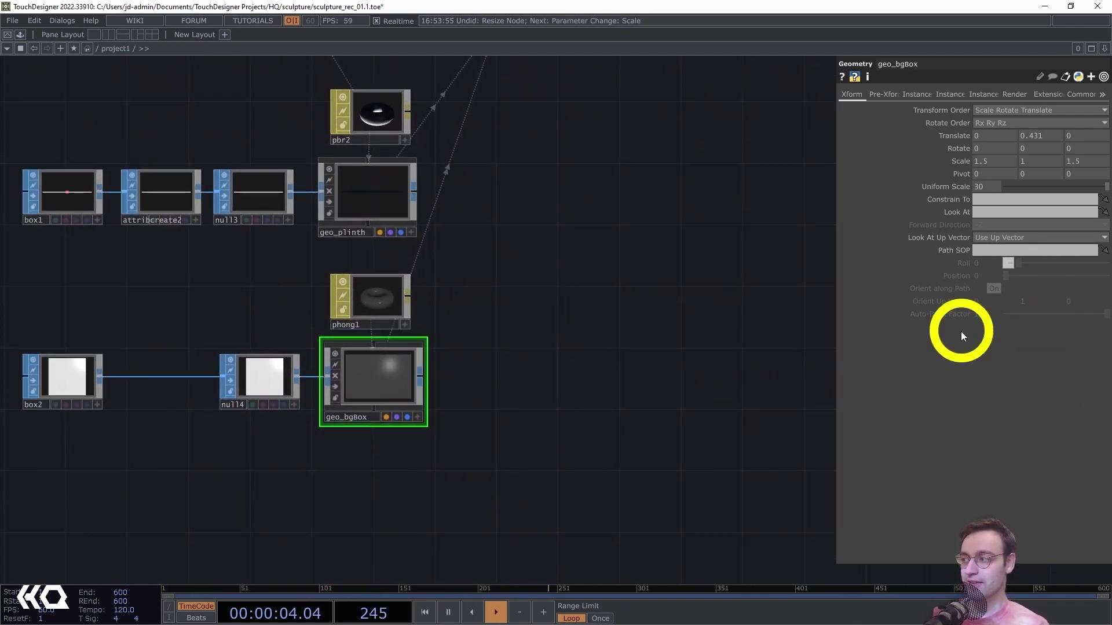
left_click_drag(547, 344, 515, 414)
left_click_drag(603, 258, 547, 394)
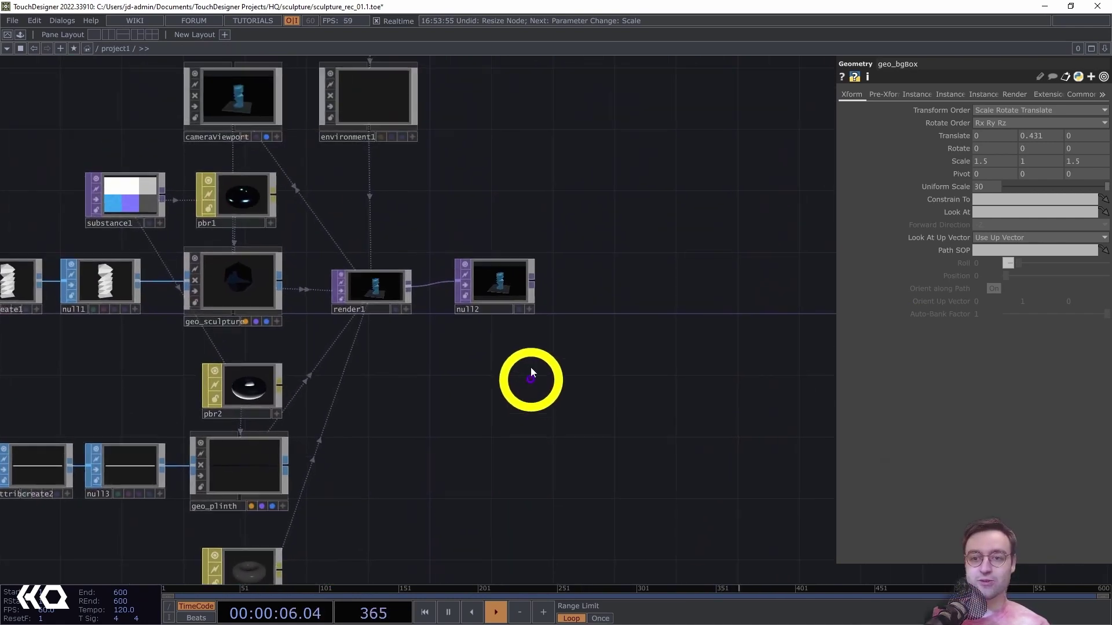
scroll(516, 218, "up", 4)
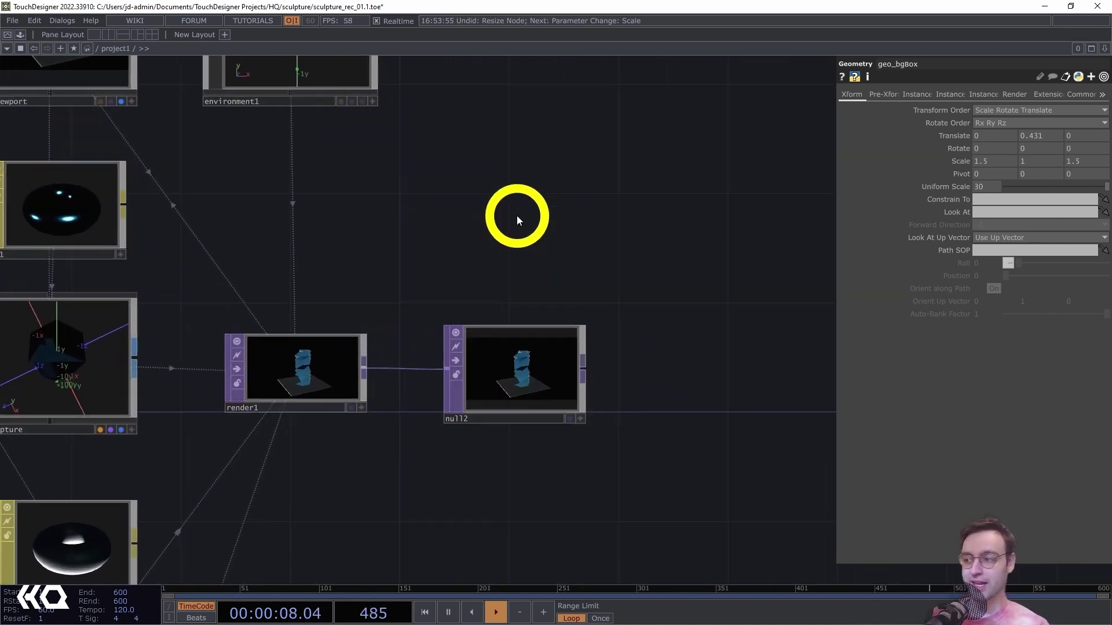
left_click_drag(515, 218, 729, 275)
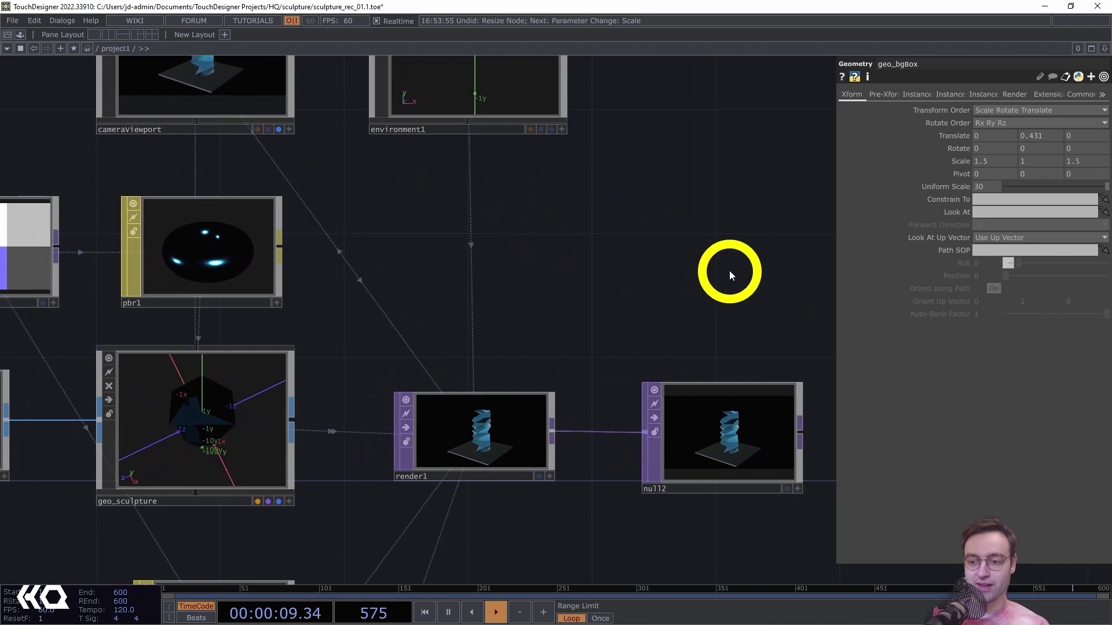
double_click(743, 380)
left_click_drag(717, 457, 728, 446)
left_click_drag(590, 340, 427, 366)
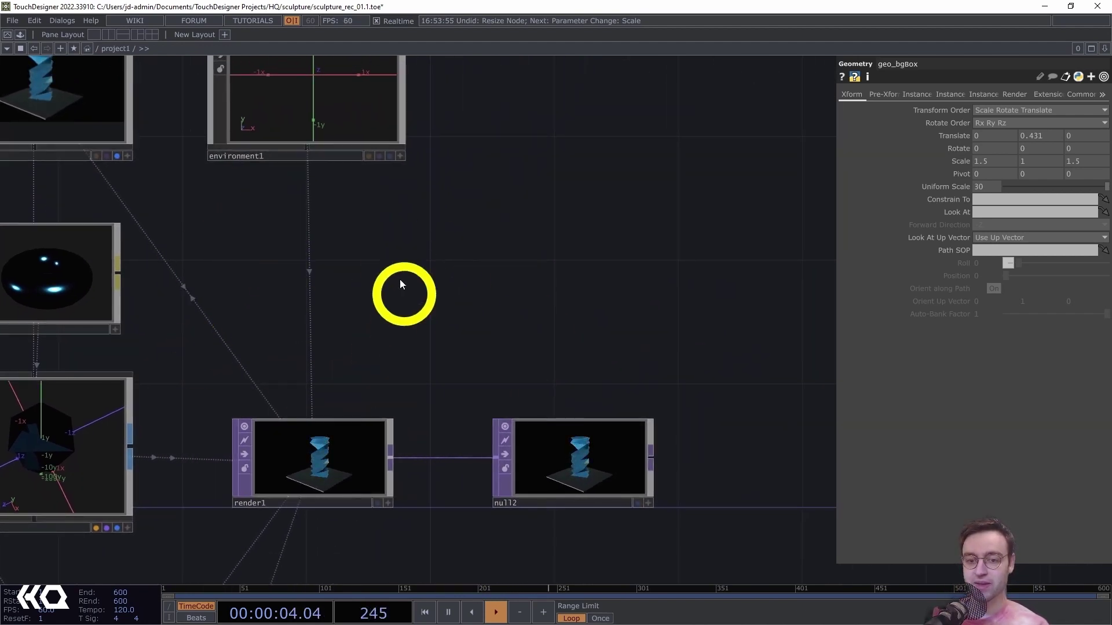
left_click_drag(380, 300, 397, 266)
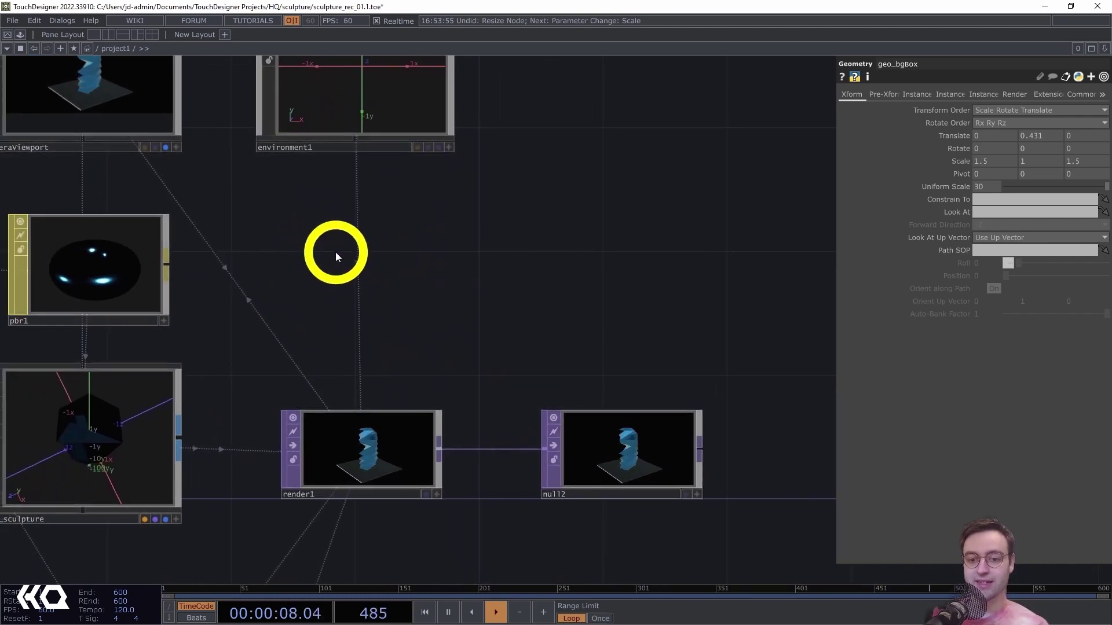
left_click_drag(568, 256, 565, 255)
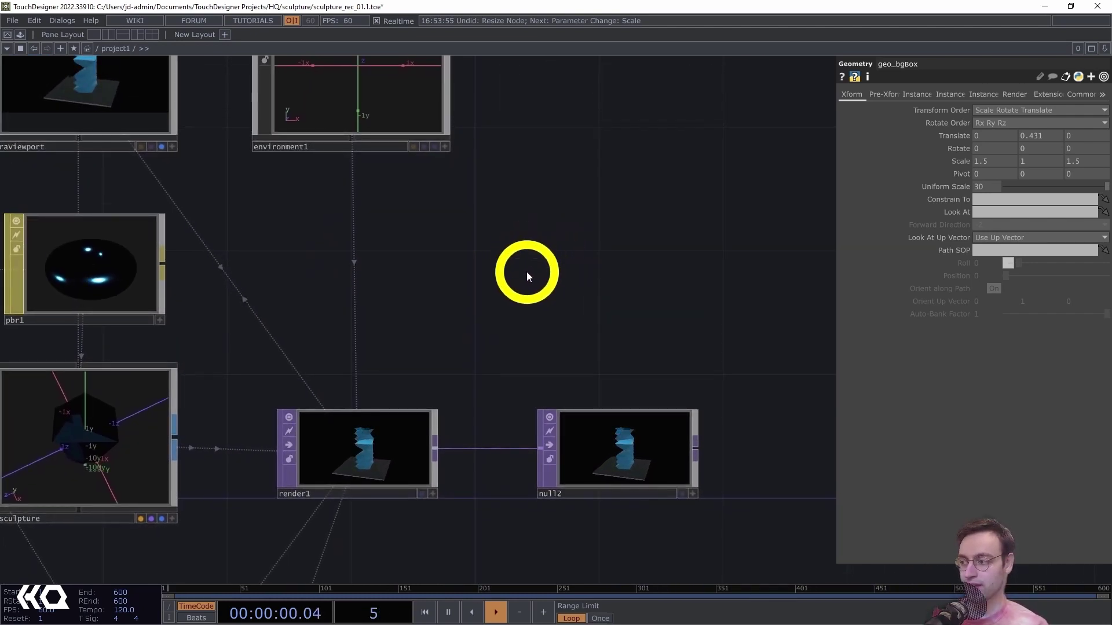
Add a Light COMP and place it between environment1 and render1.
left_click_drag(429, 378, 296, 245)
key("Tab")
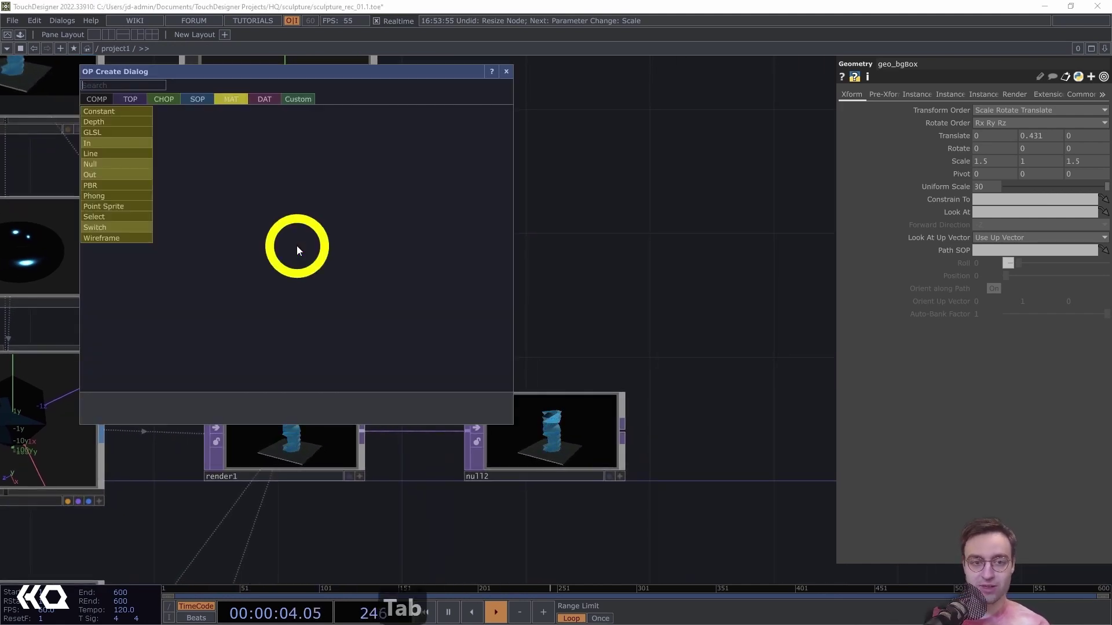
left_click(98, 98)
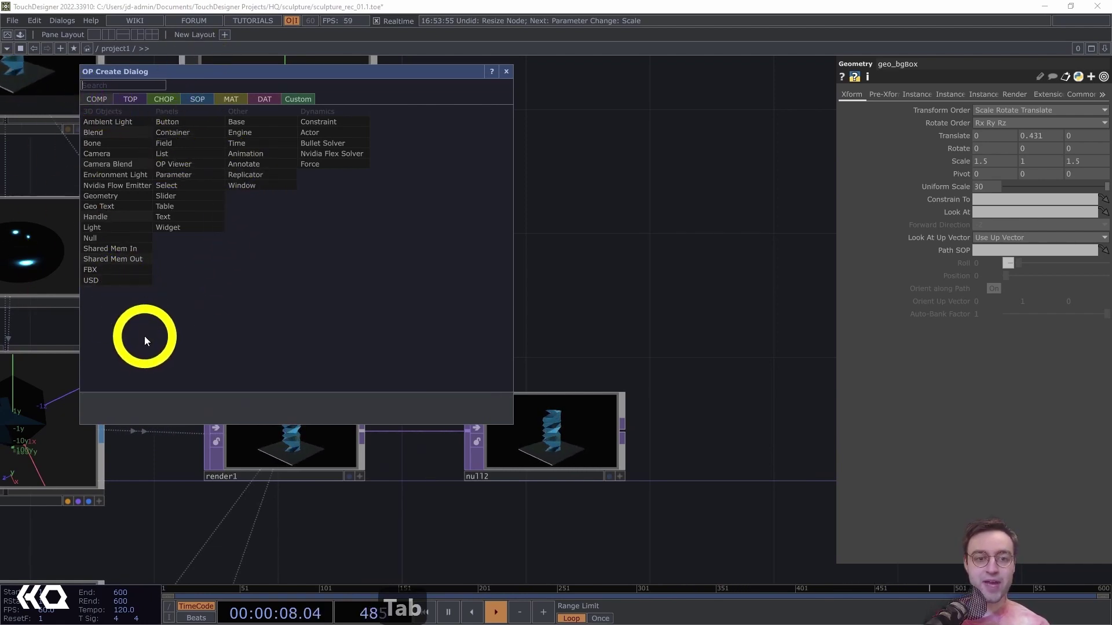
left_click(117, 227)
left_click(268, 252)
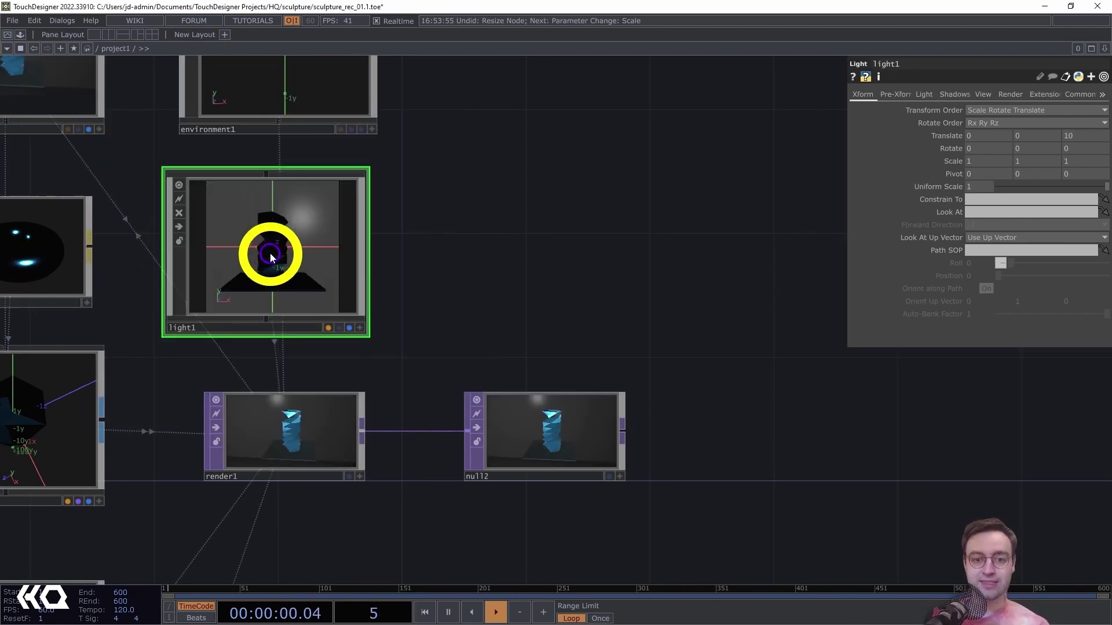
left_click(288, 244)
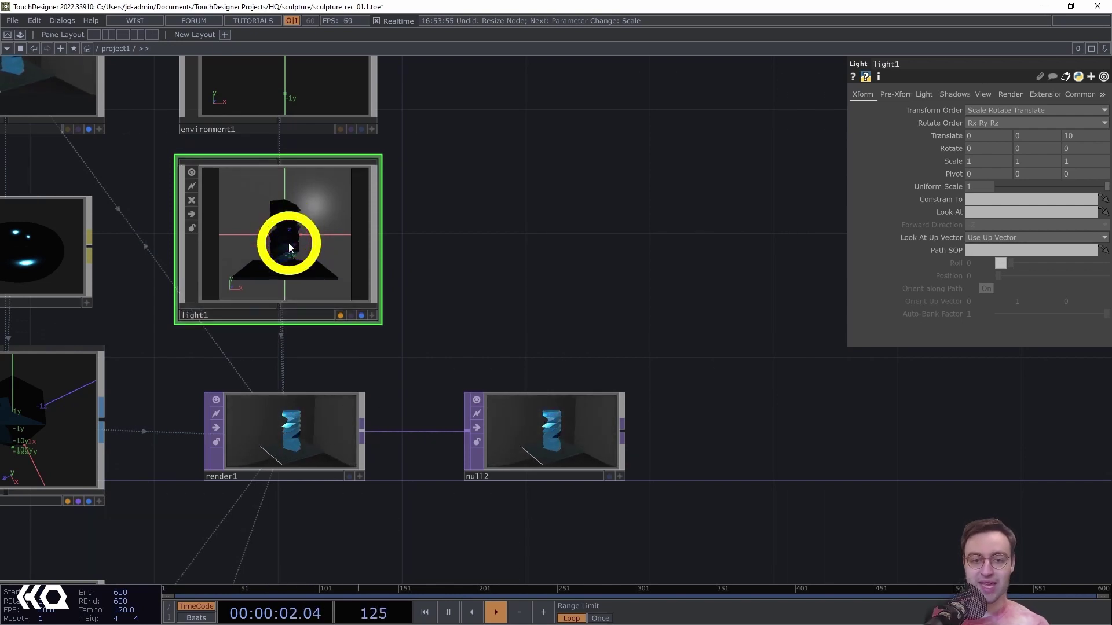
key("ctrl+v")
key("ctrl+b")
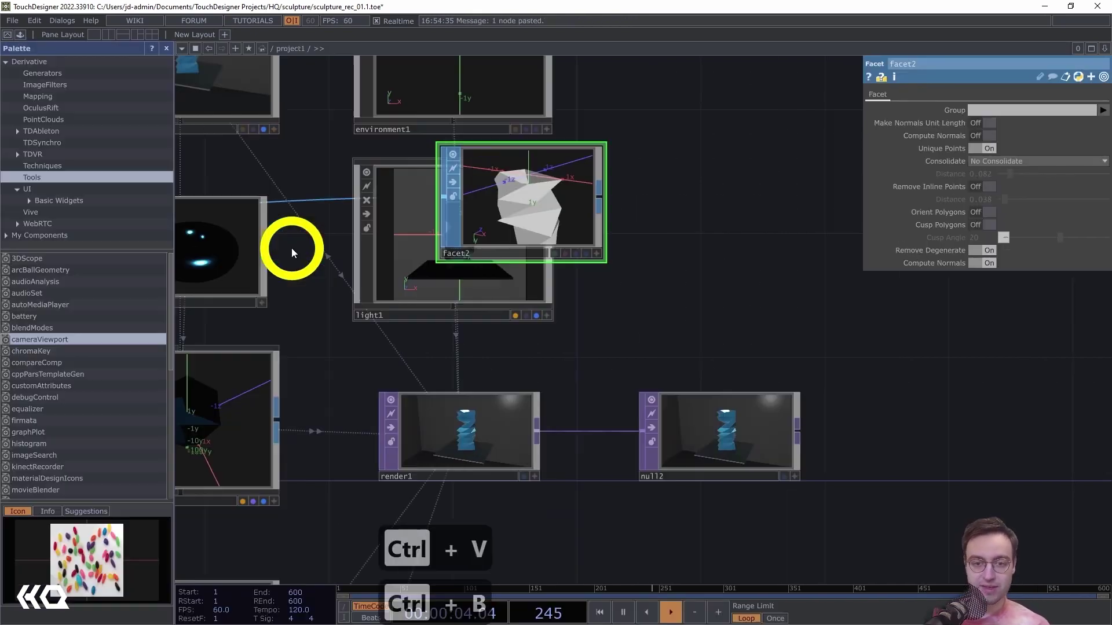
key("ctrl+b")
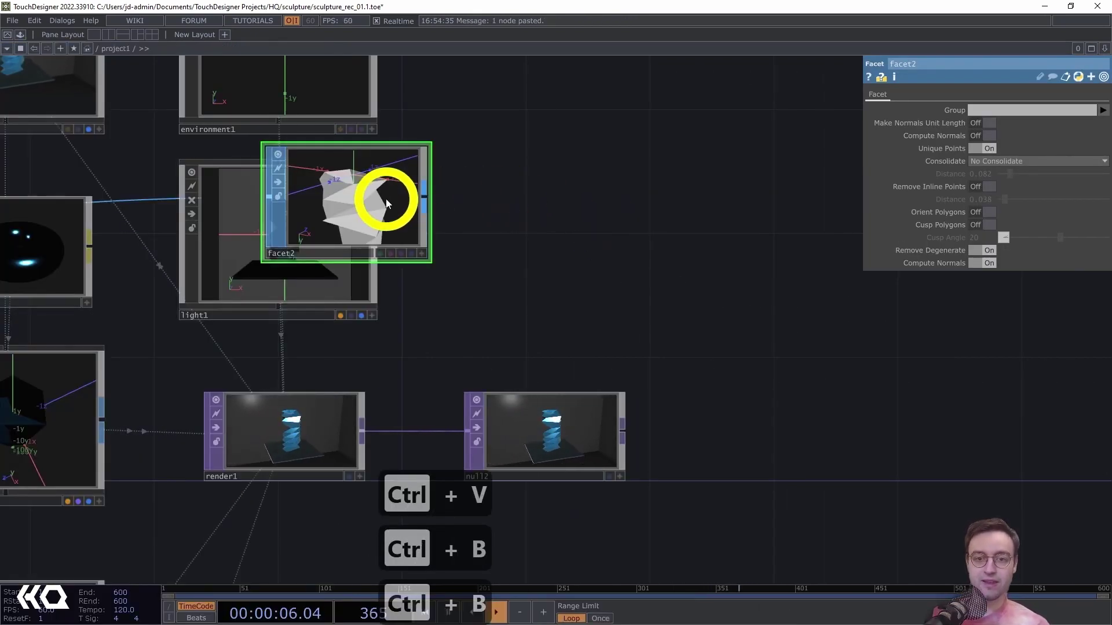
key("Delete")
Duplicate light1 twice and line up the two copies in a row beside it.
left_click(322, 211)
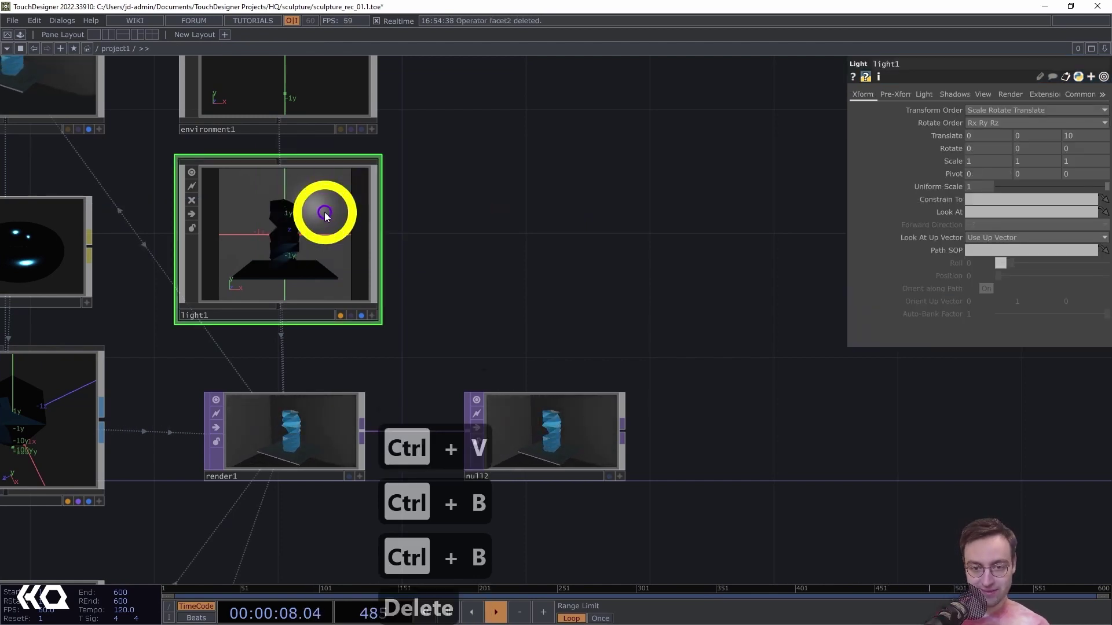
key("ctrl+c")
key("ctrl+v")
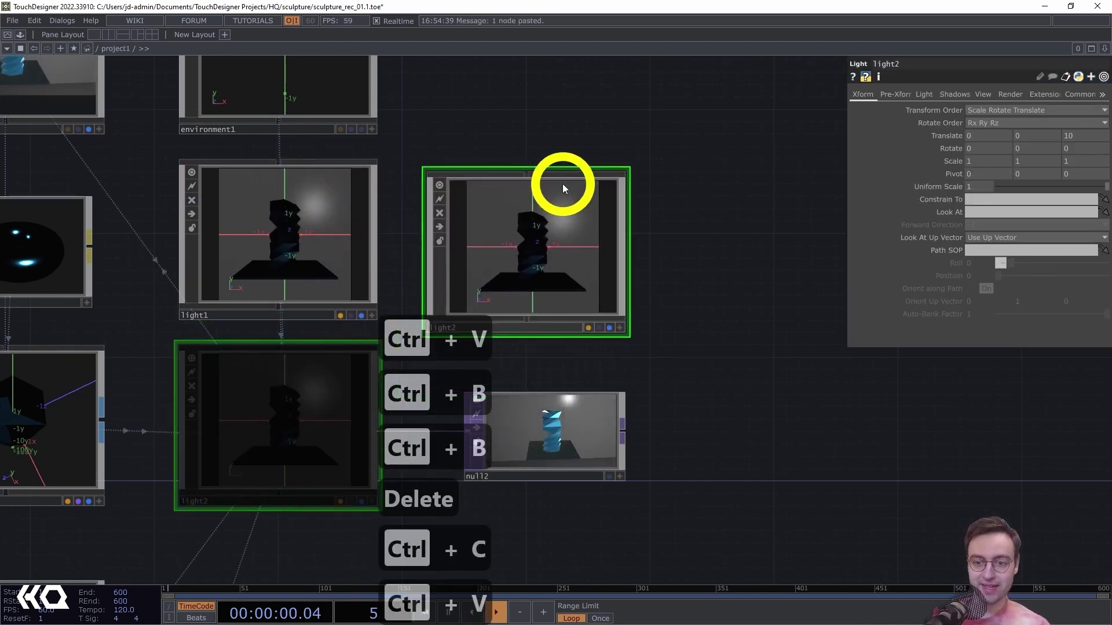
left_click(554, 176)
key("ctrl+v")
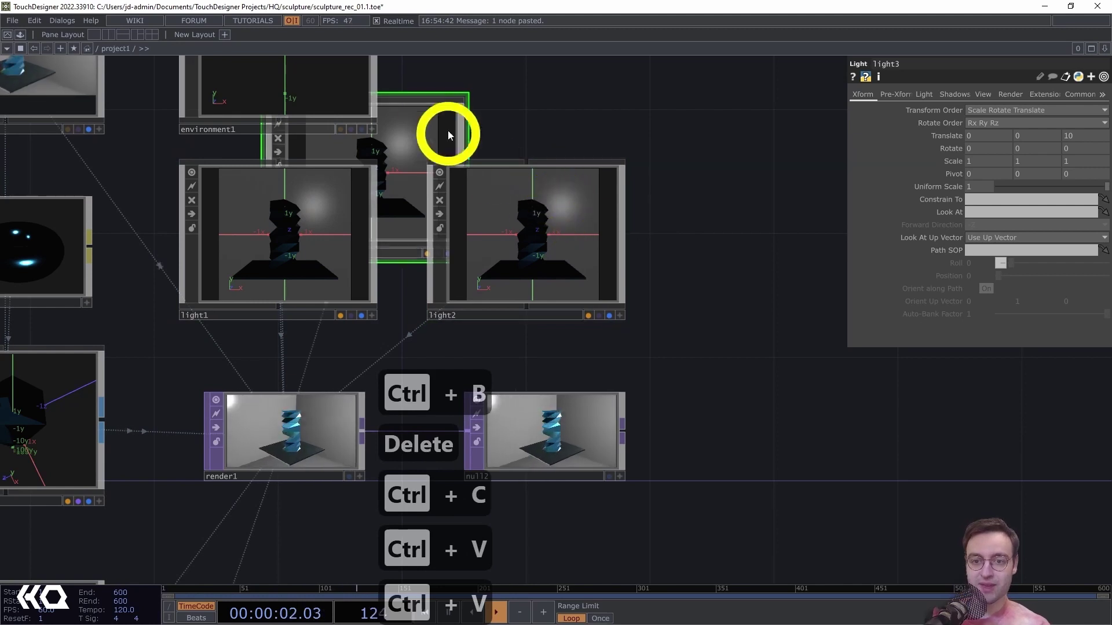
left_click(821, 181)
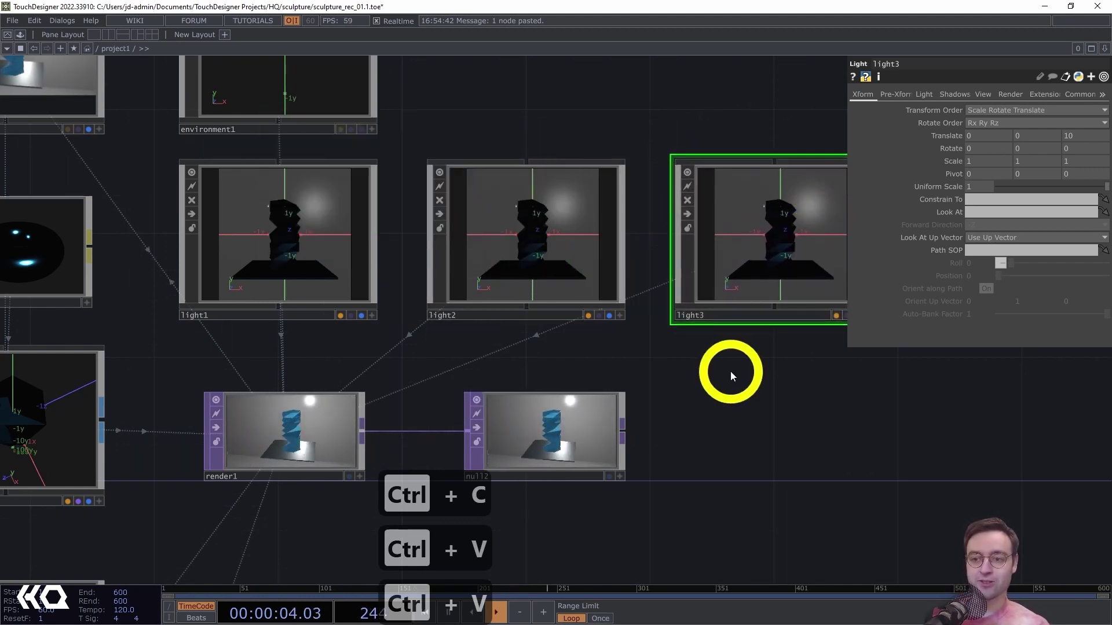
Examine the render1 output to check how the three lights illuminate the sculpture and background box.
left_click_drag(732, 372, 732, 315)
scroll(424, 461, "up", 5)
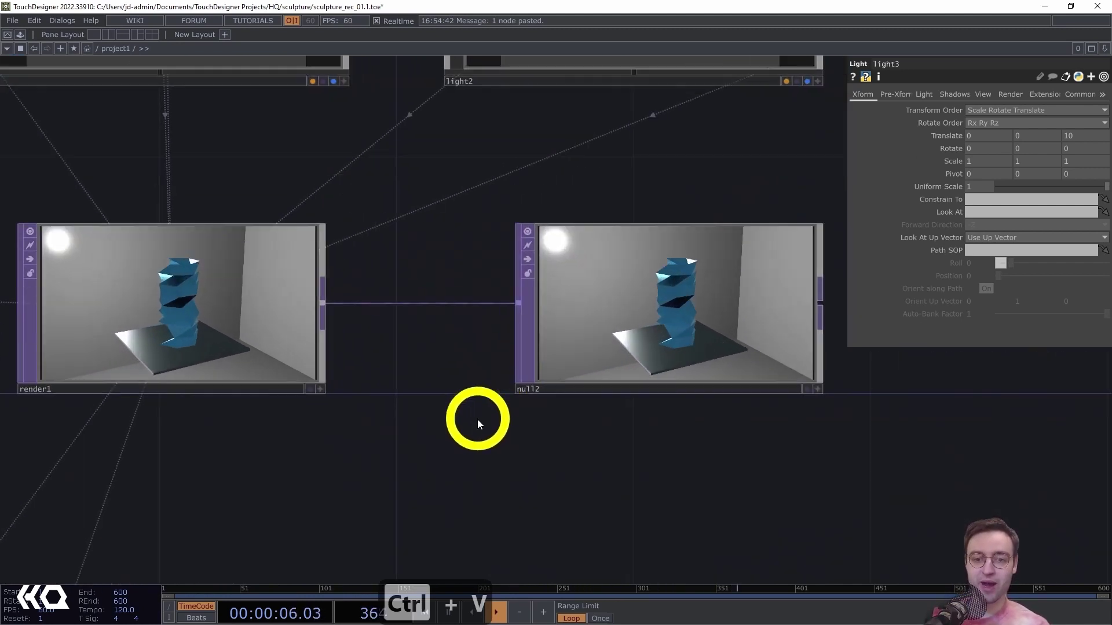
left_click_drag(394, 518, 703, 503)
left_click_drag(431, 257, 422, 318)
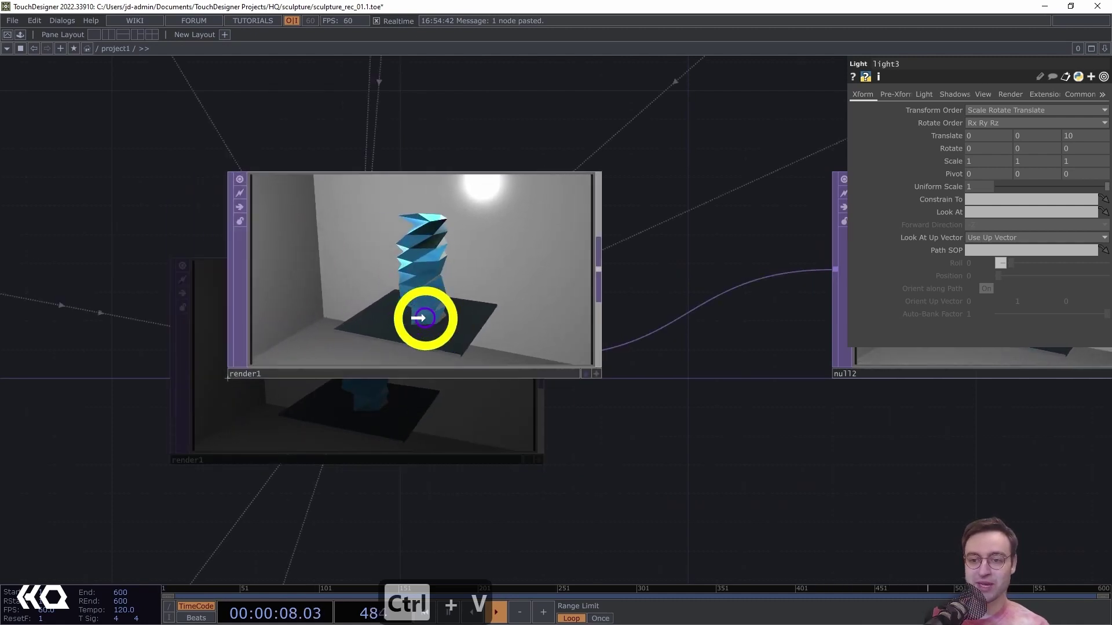
scroll(521, 443, "down", 2)
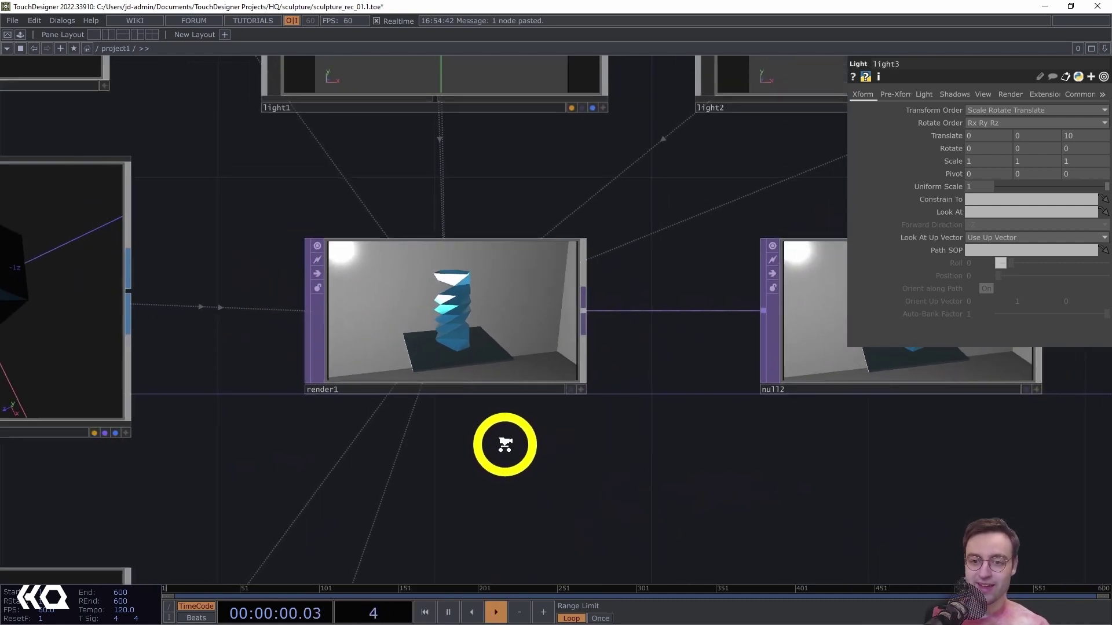
scroll(533, 431, "up", 4)
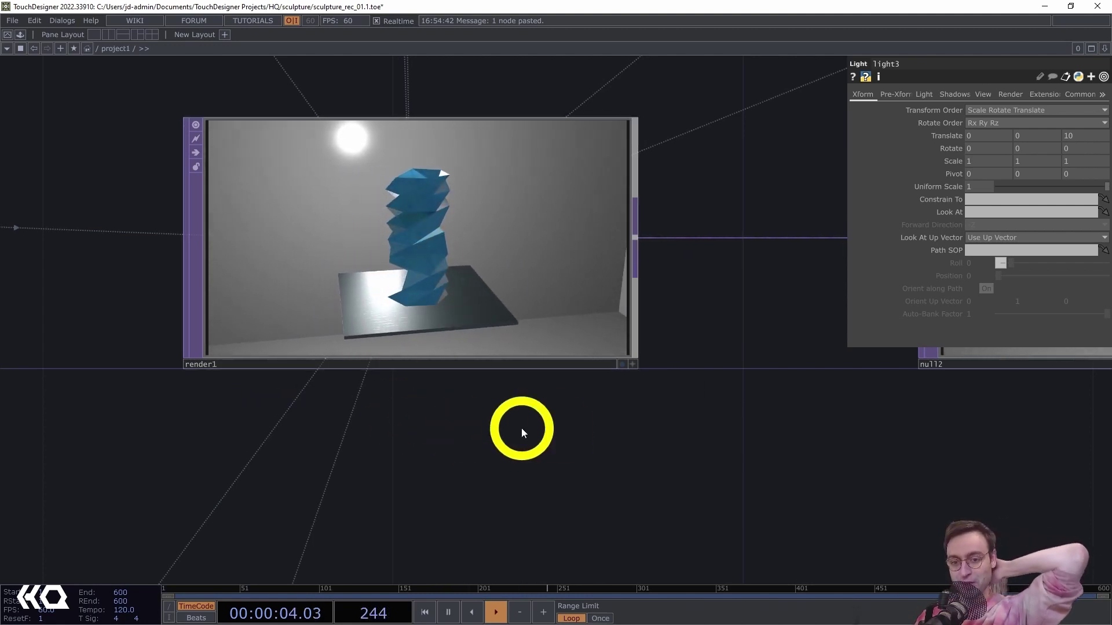
scroll(576, 440, "down", 3)
Move geo_bgBox's scaling into an applied pre-transform: set the main Uniform Scale to 1 and the pre-transform Uniform Scale to 30.
middle_click_drag(491, 463, 376, 521)
left_click_drag(580, 423, 636, 220)
left_click_drag(623, 299, 659, 75)
left_click_drag(619, 301, 664, 69)
middle_click_drag(664, 164, 650, 168)
scroll(650, 166, "down", 4)
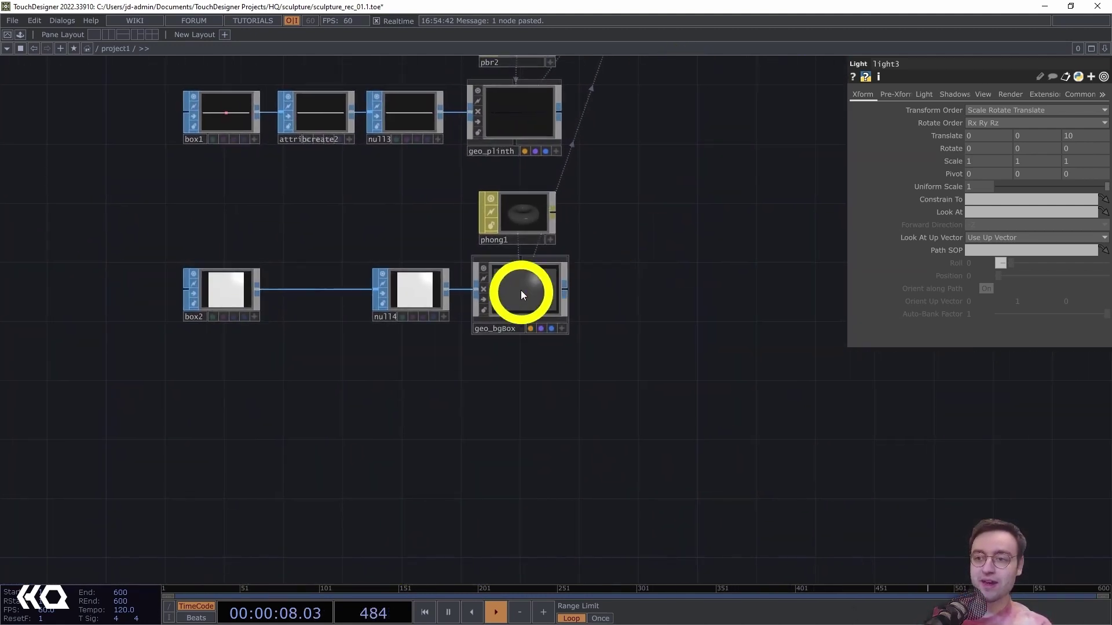
left_click(553, 286)
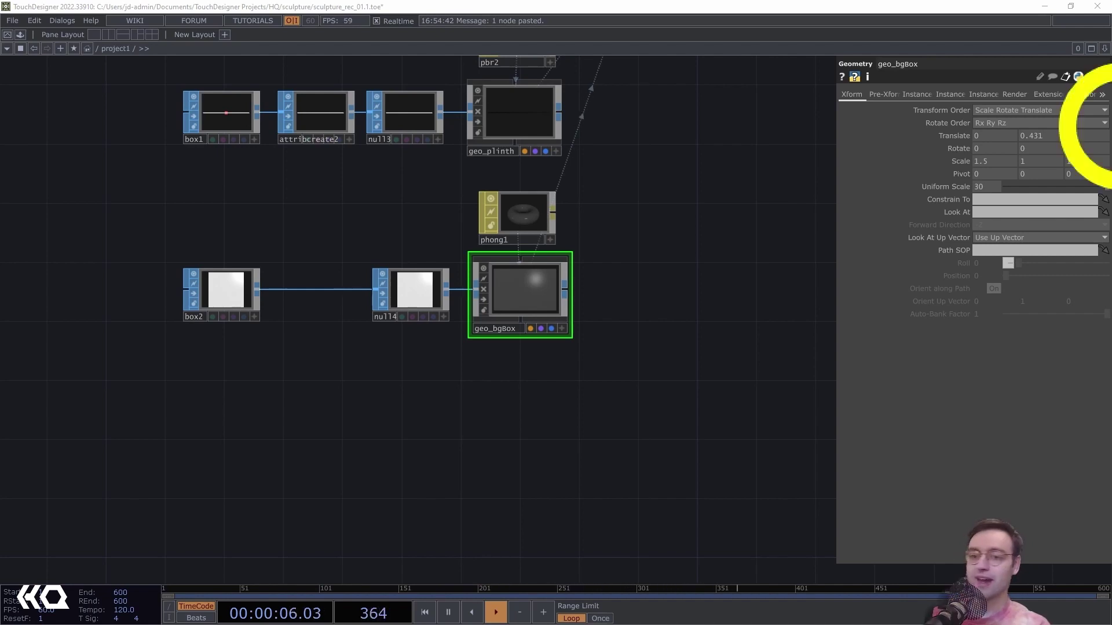
left_click_drag(709, 277, 755, 304)
scroll(546, 318, "up", 3)
scroll(724, 305, "up", 3)
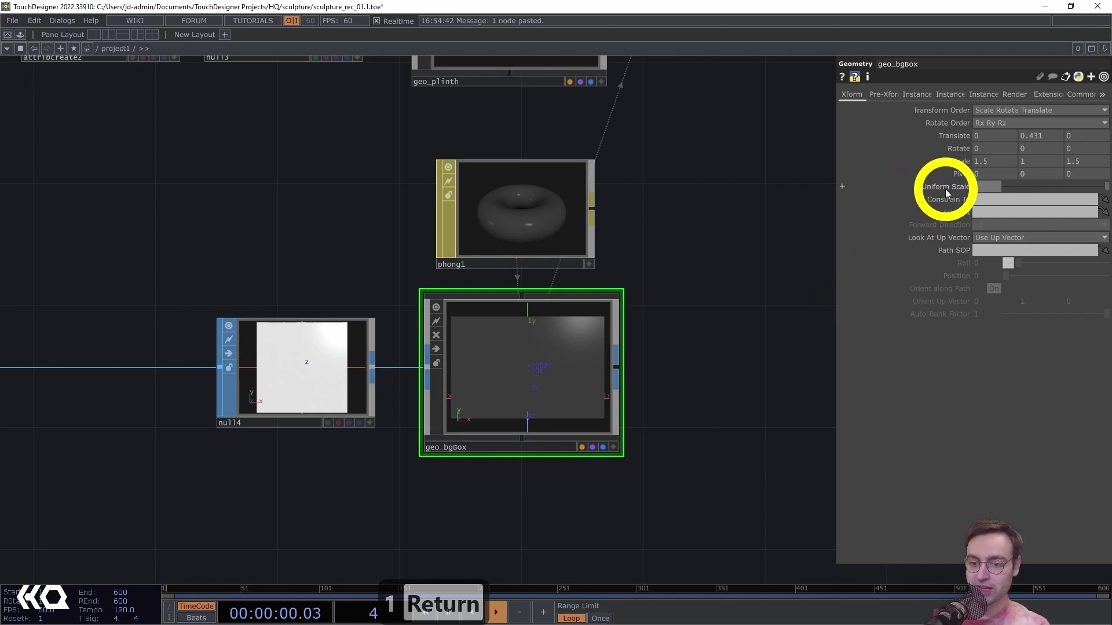
left_click(880, 95)
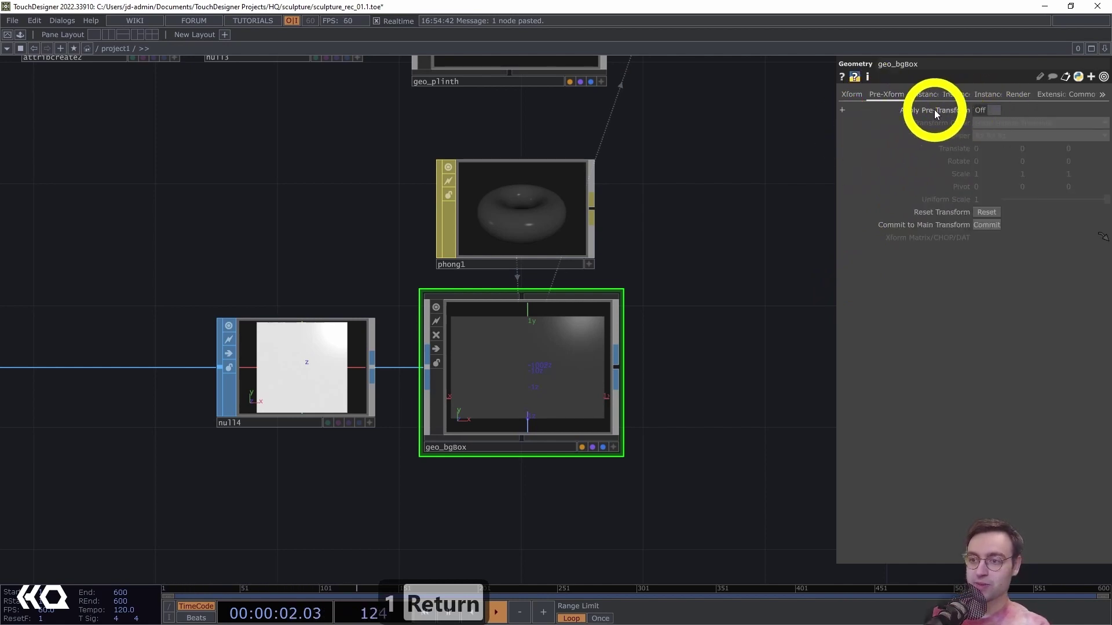
left_click(992, 111)
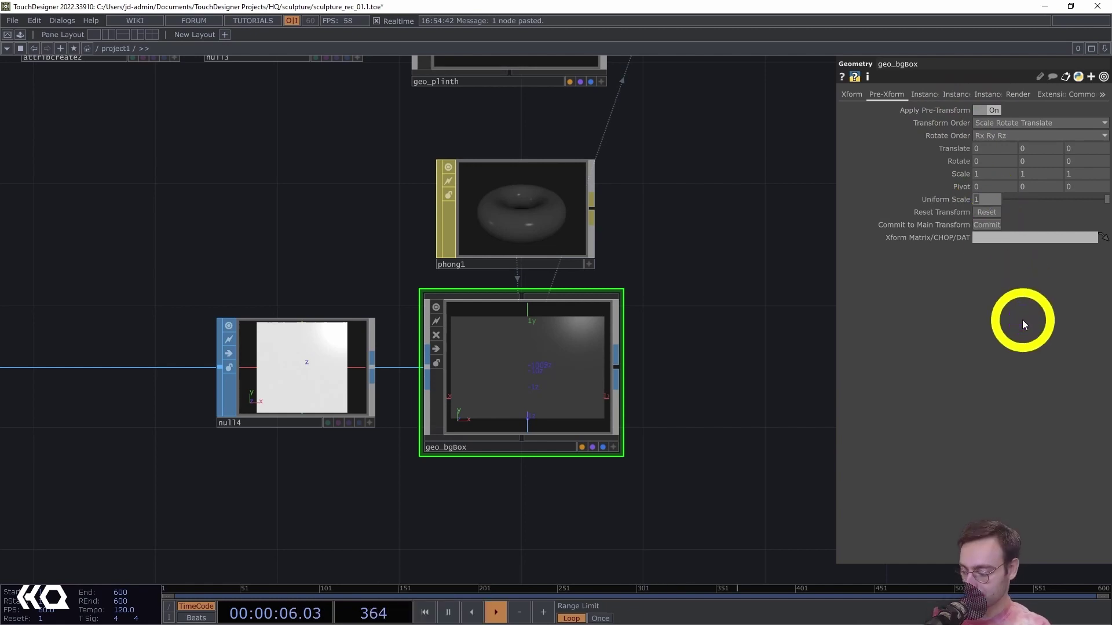
type("30")
key("Return")
Check the render1 output with the pre-transformed background box around the sculpture and plinth.
scroll(663, 322, "down", 5)
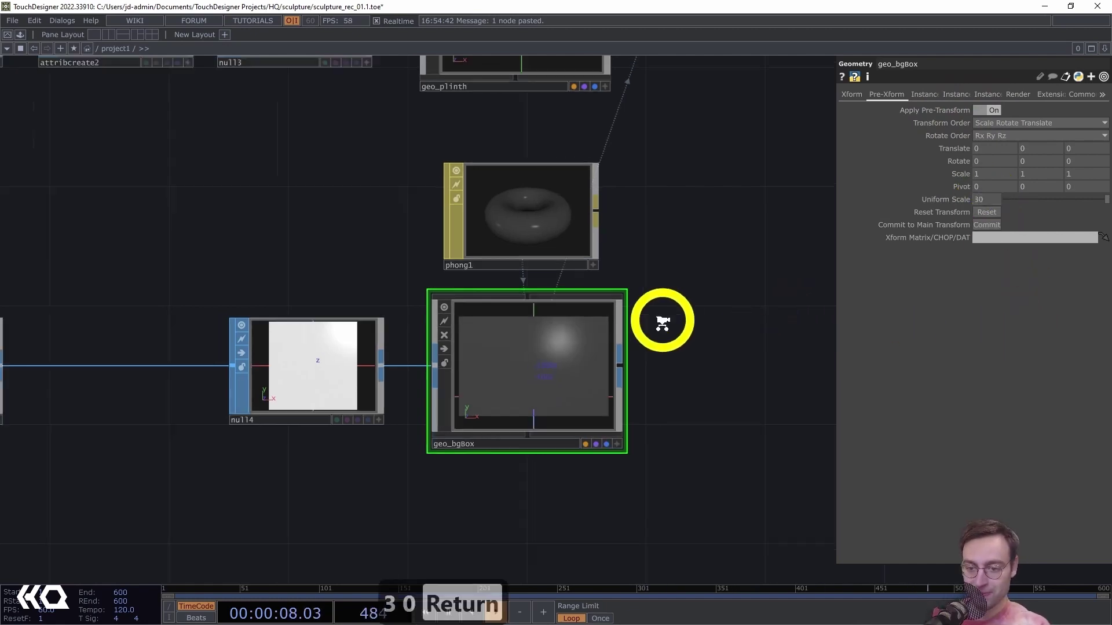
left_click_drag(803, 223, 663, 452)
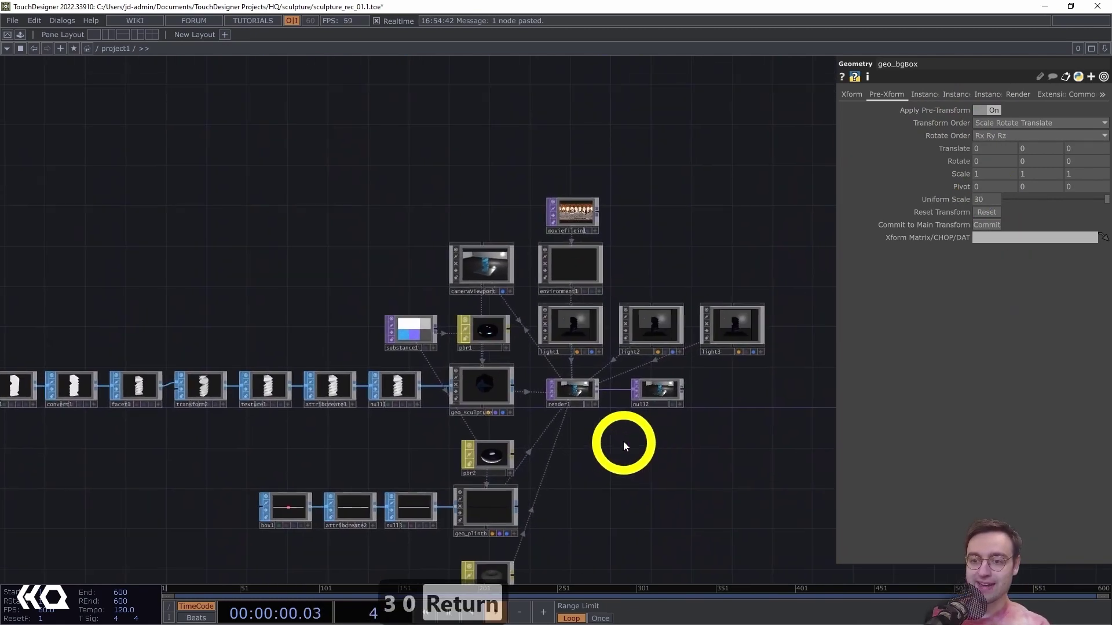
middle_click_drag(585, 442, 744, 377)
left_click_drag(684, 430, 688, 602)
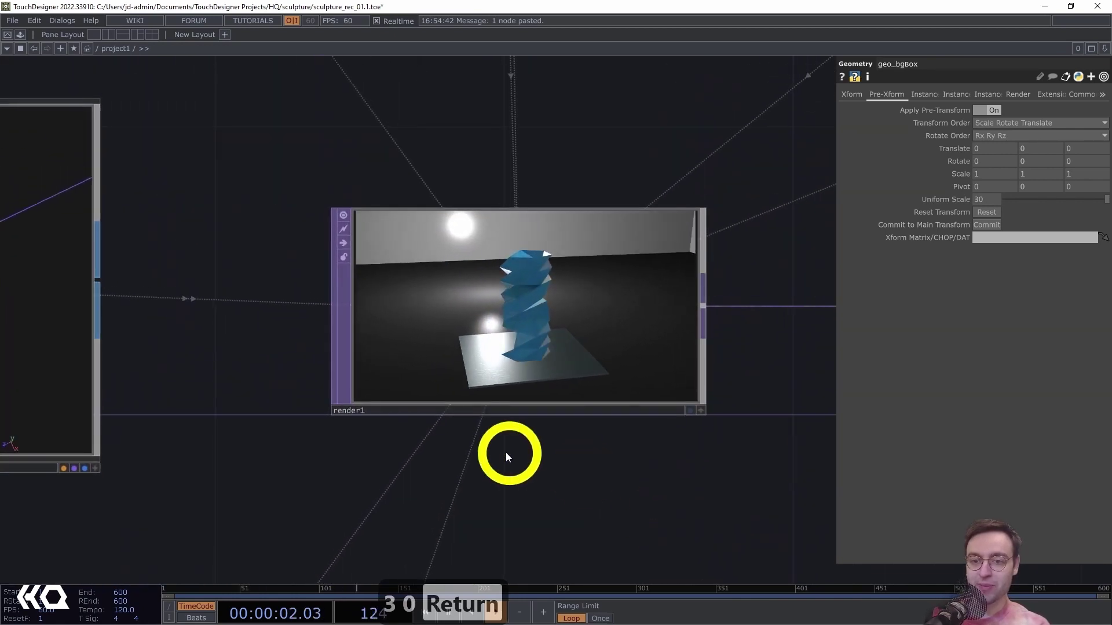
middle_click_drag(509, 452, 621, 443)
left_click_drag(565, 452, 577, 570)
middle_click_drag(604, 437, 604, 419)
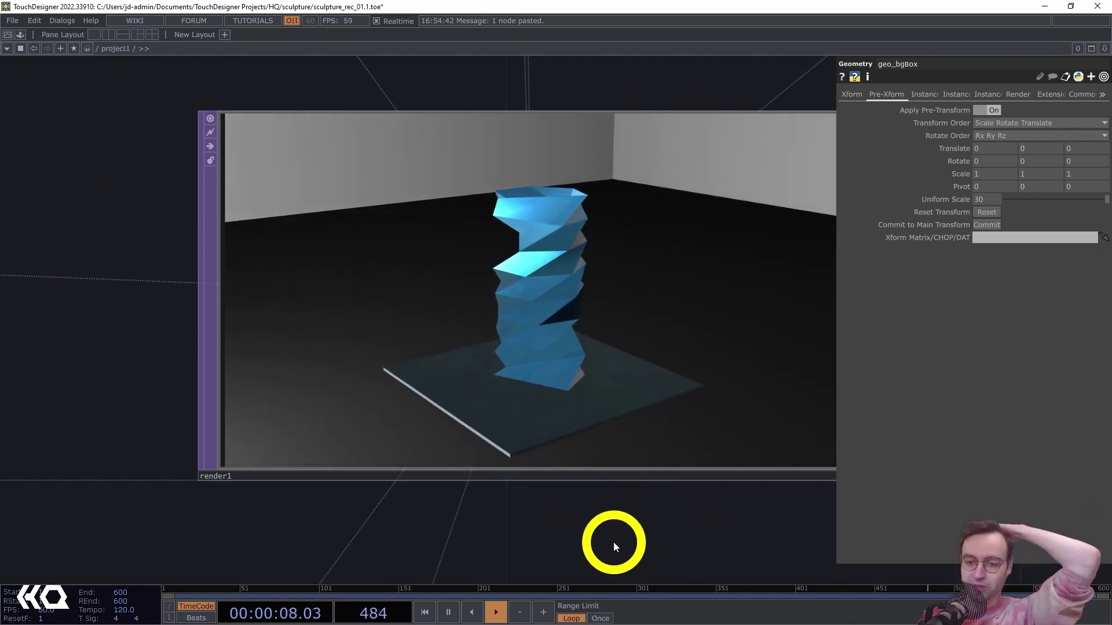
middle_click_drag(585, 541, 639, 540)
left_click_drag(626, 520, 523, 505)
middle_click_drag(689, 519, 622, 536)
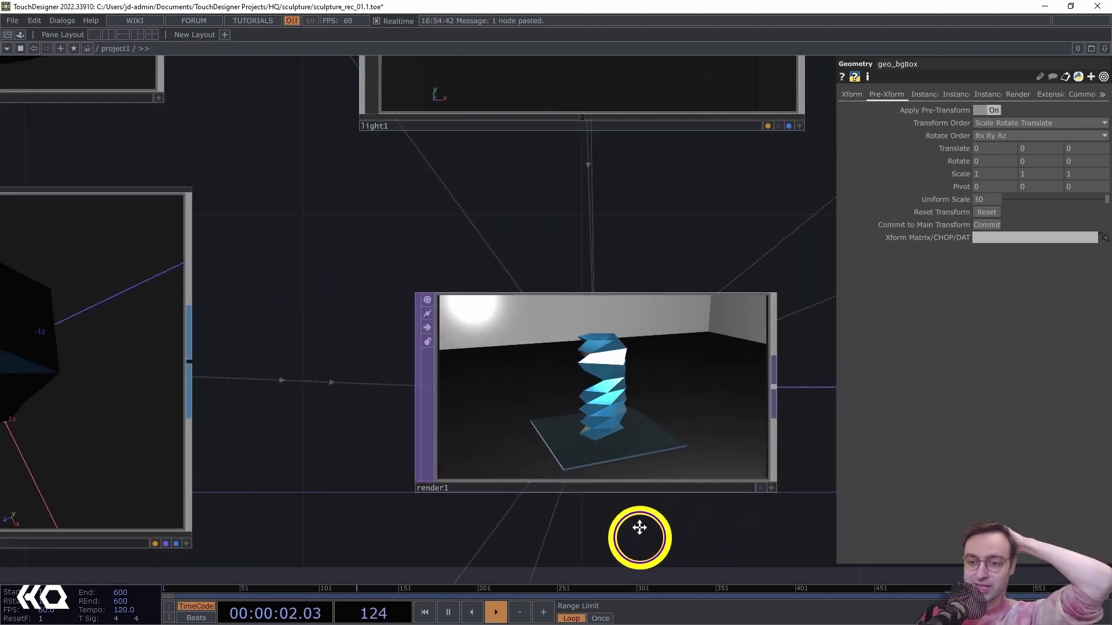
Set geo_bgBox's X and Z scale to 1 in the main transform so the background box is evenly proportioned.
left_click_drag(639, 535, 515, 407)
middle_click_drag(606, 444, 634, 539)
left_click_drag(633, 539, 590, 178)
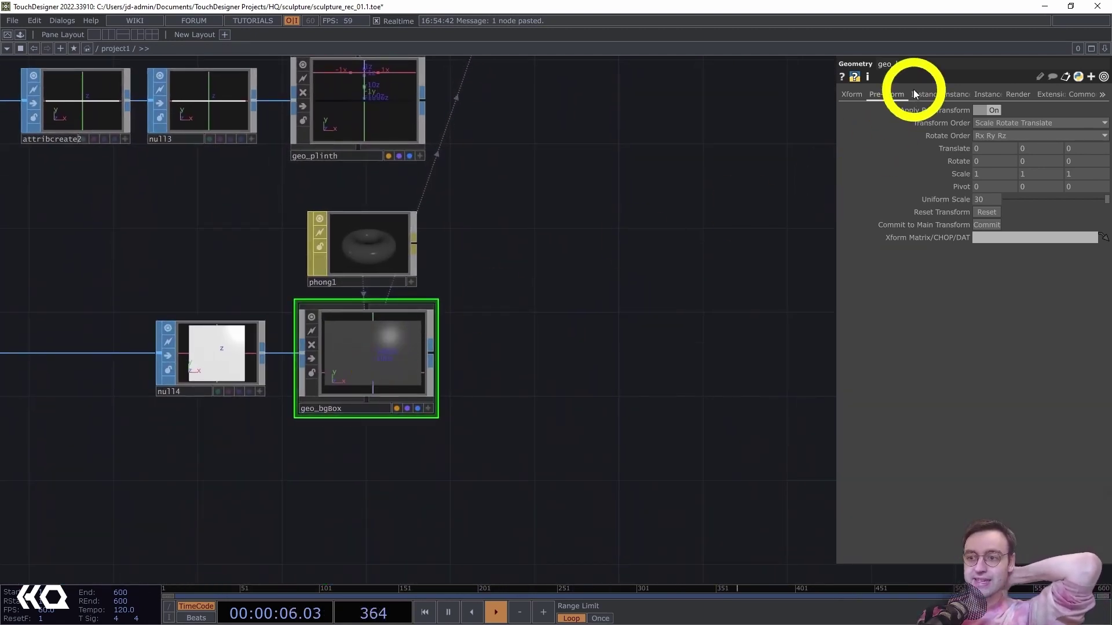
left_click(853, 95)
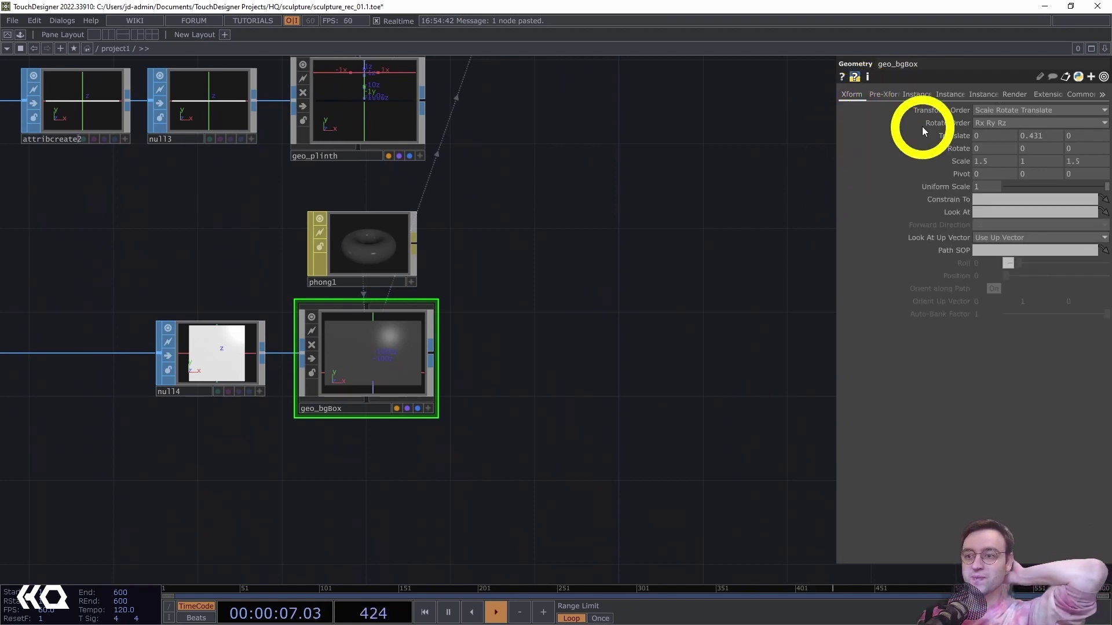
left_click(984, 163)
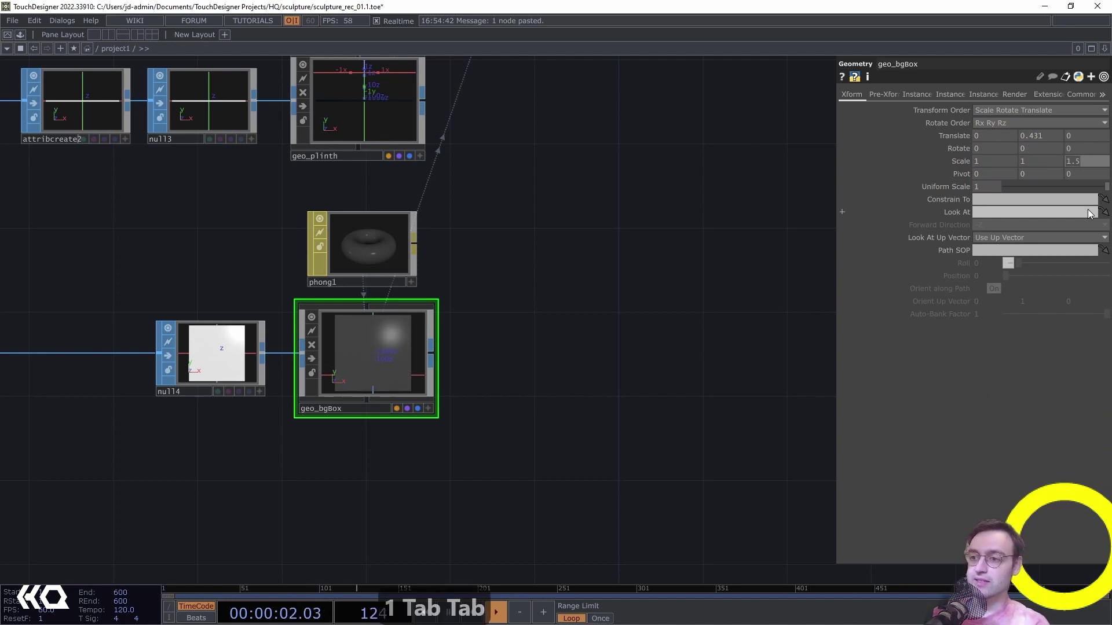
type("1")
key("Return")
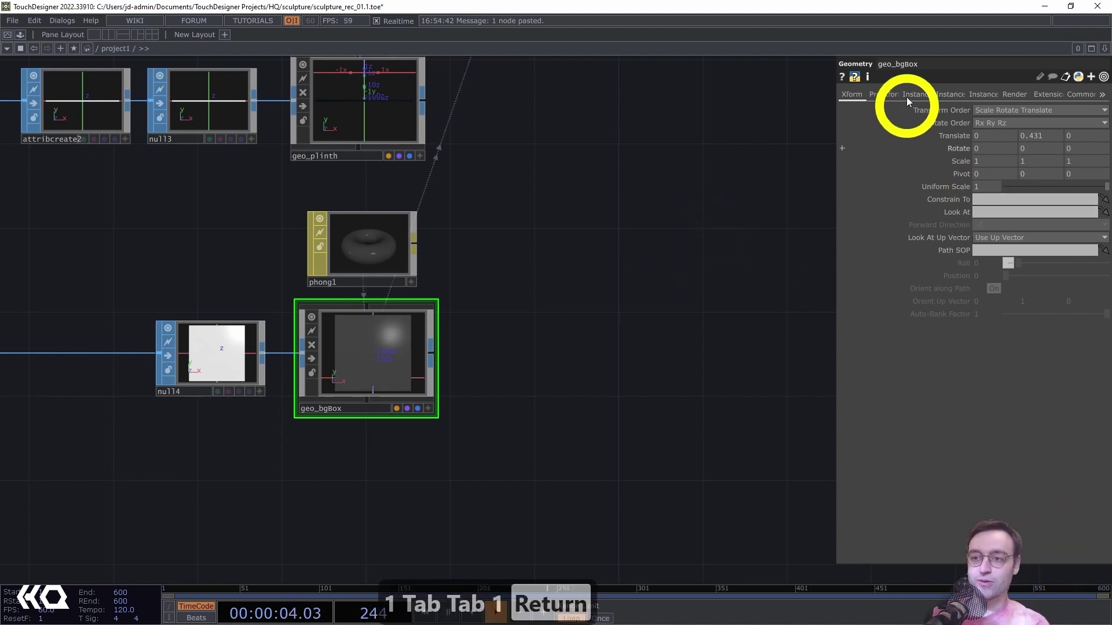
Examine the render1 output to check the evenly scaled background box around the sculpture.
left_click_drag(596, 249, 547, 342)
left_click_drag(598, 193, 536, 516)
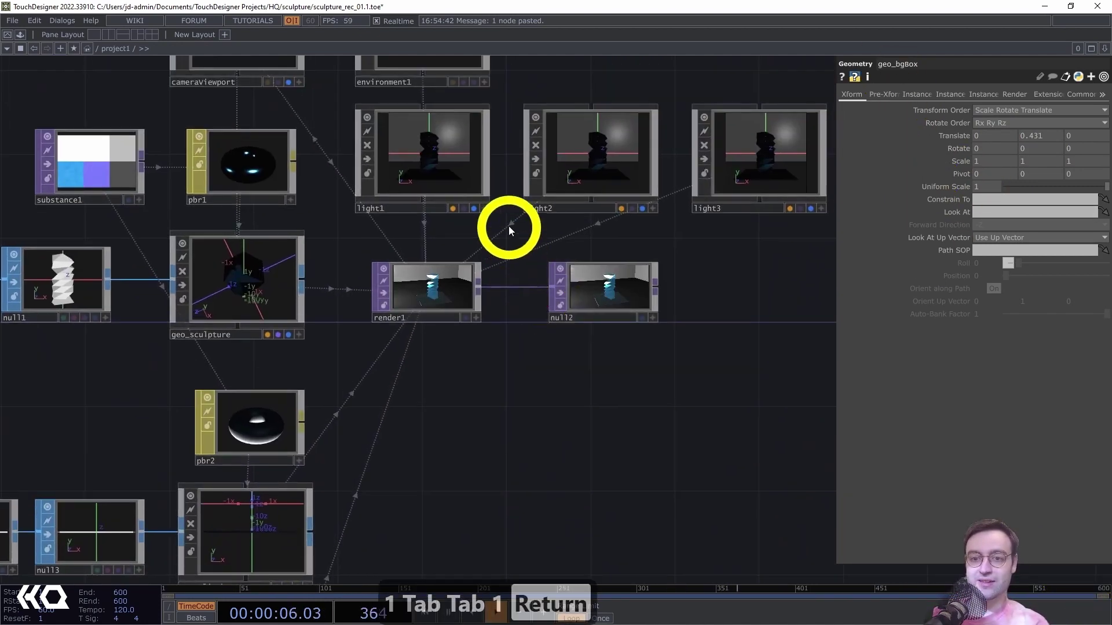
middle_click_drag(505, 333, 588, 258)
left_click_drag(538, 278, 709, 385)
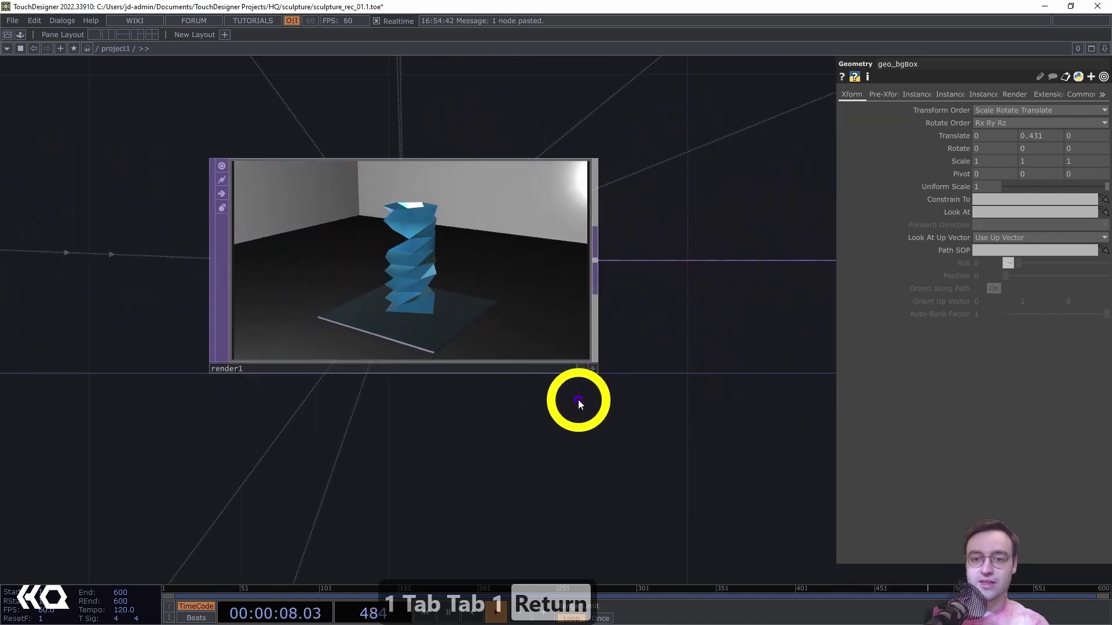
middle_click_drag(505, 413, 533, 406)
left_click_drag(498, 417, 541, 533)
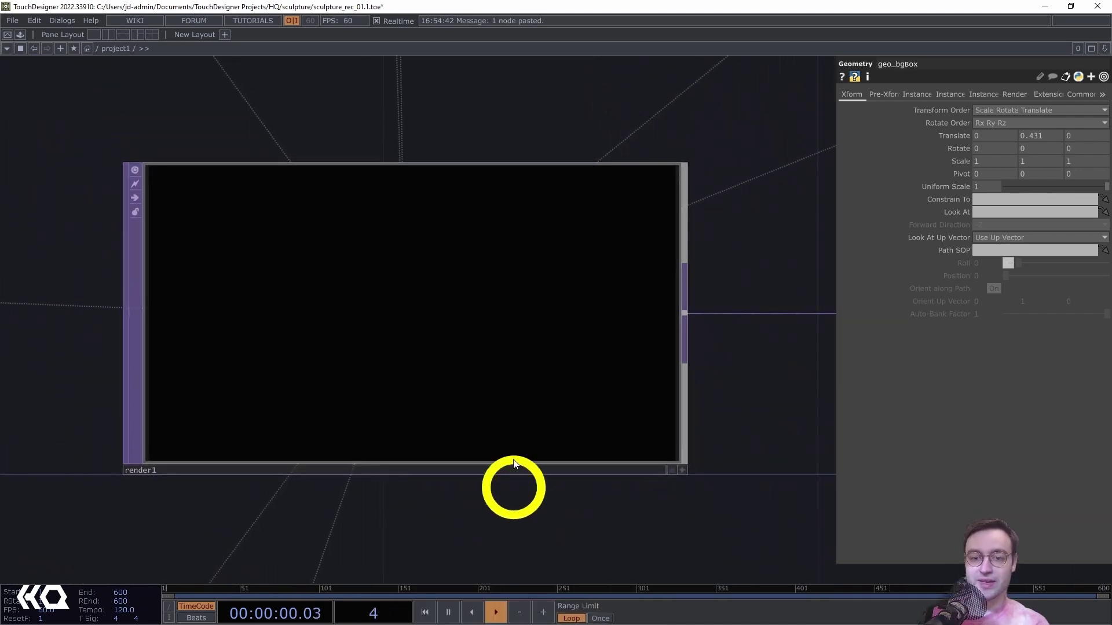
scroll(553, 495, "down", 5)
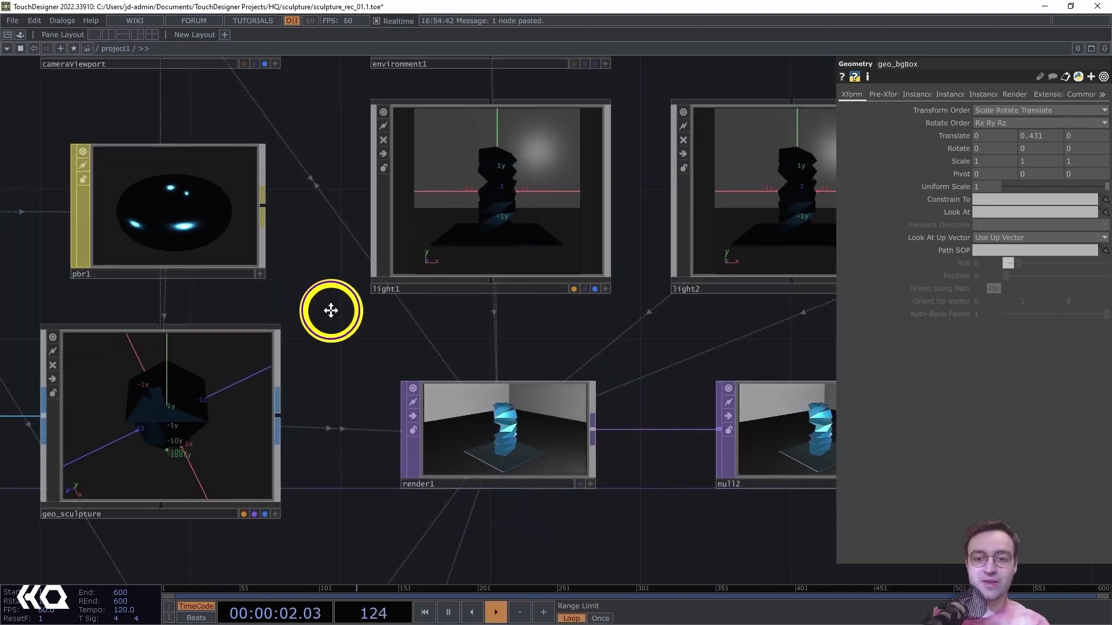
Bring the cameraViewport view closer to the sculpture, with a Pivot Distance of about 13.
left_click_drag(330, 310, 326, 348)
middle_click_drag(326, 347, 306, 359)
left_click_drag(346, 357, 392, 365)
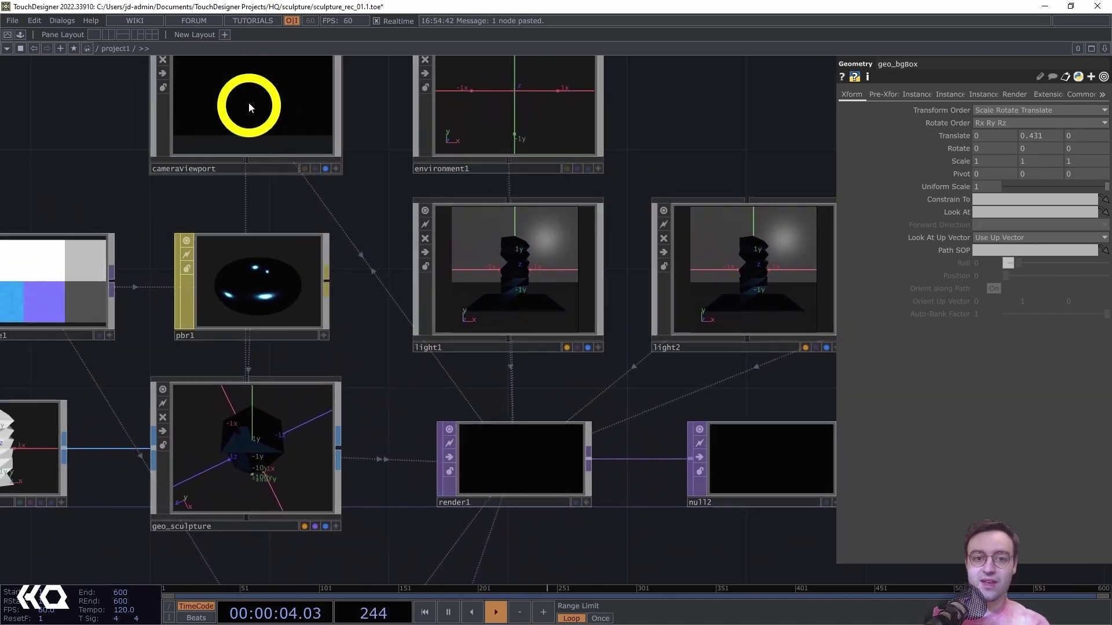
left_click(250, 107)
left_click_drag(571, 549, 503, 489)
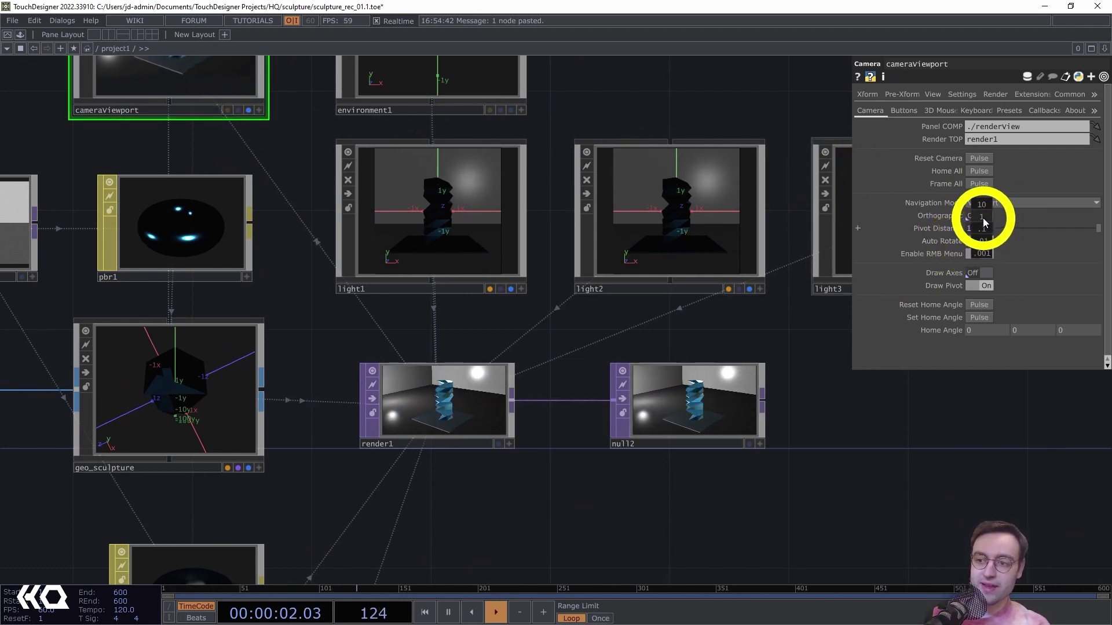
left_click_drag(920, 218, 1039, 216)
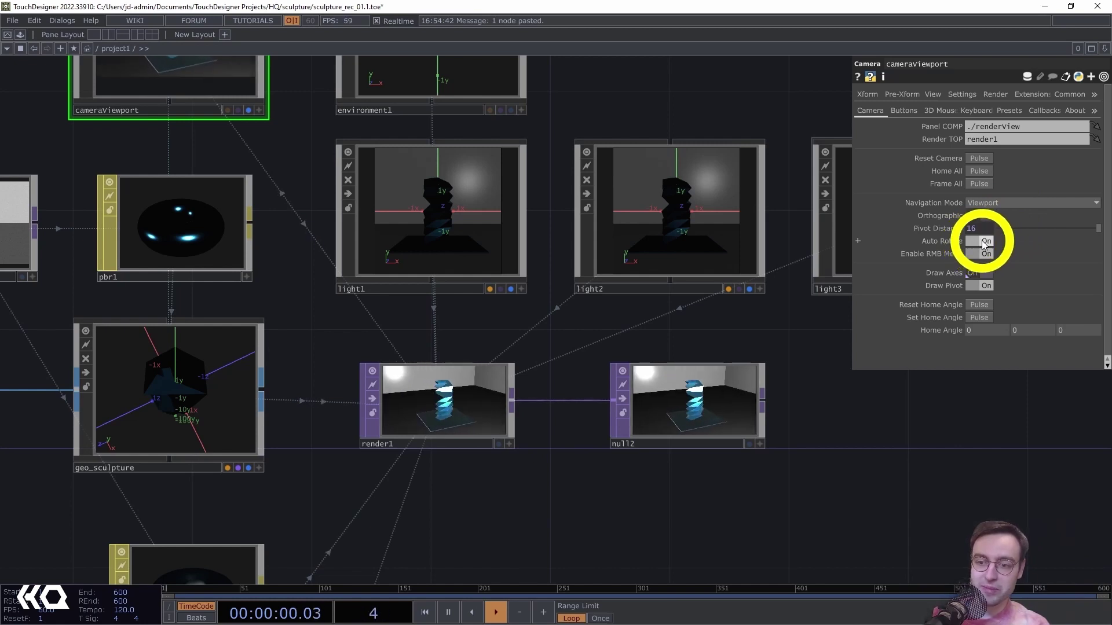
left_click_drag(291, 165, 337, 287)
left_click(277, 154)
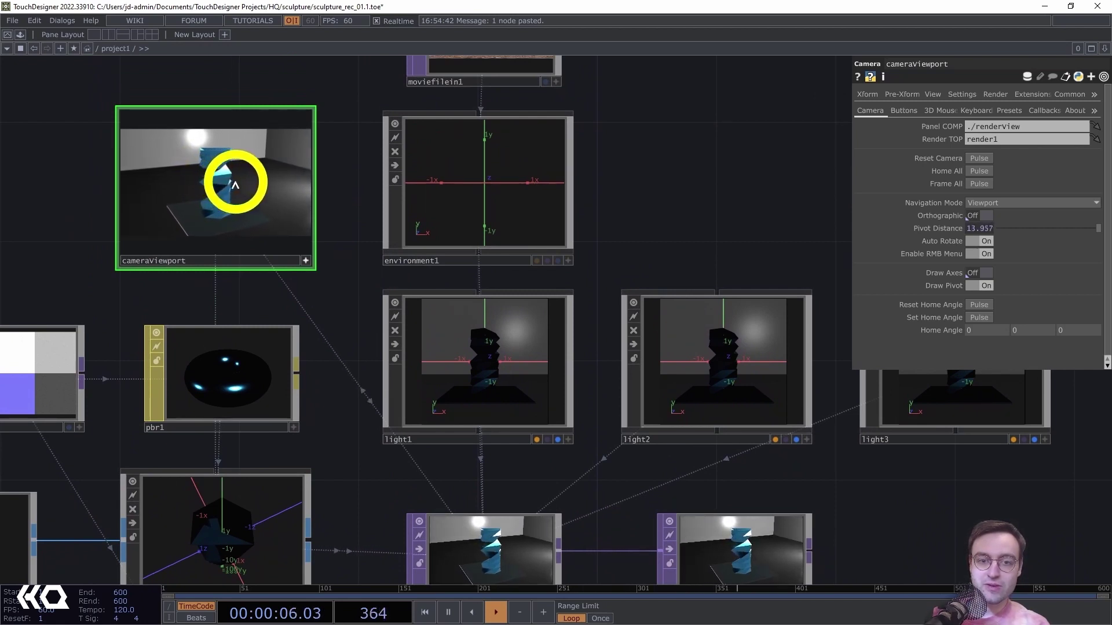
left_click_drag(235, 186, 249, 204)
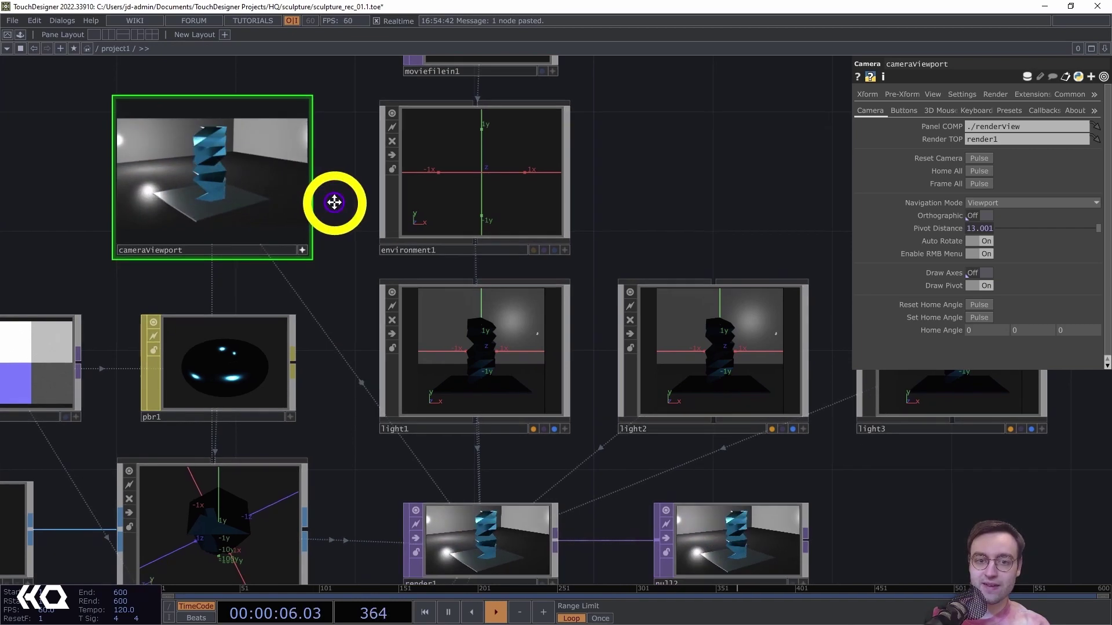
left_click_drag(333, 200, 315, 169)
Inspect the closer framing in render1 and review light1's transform settings alongside the other two lights.
scroll(458, 522, "up", 5)
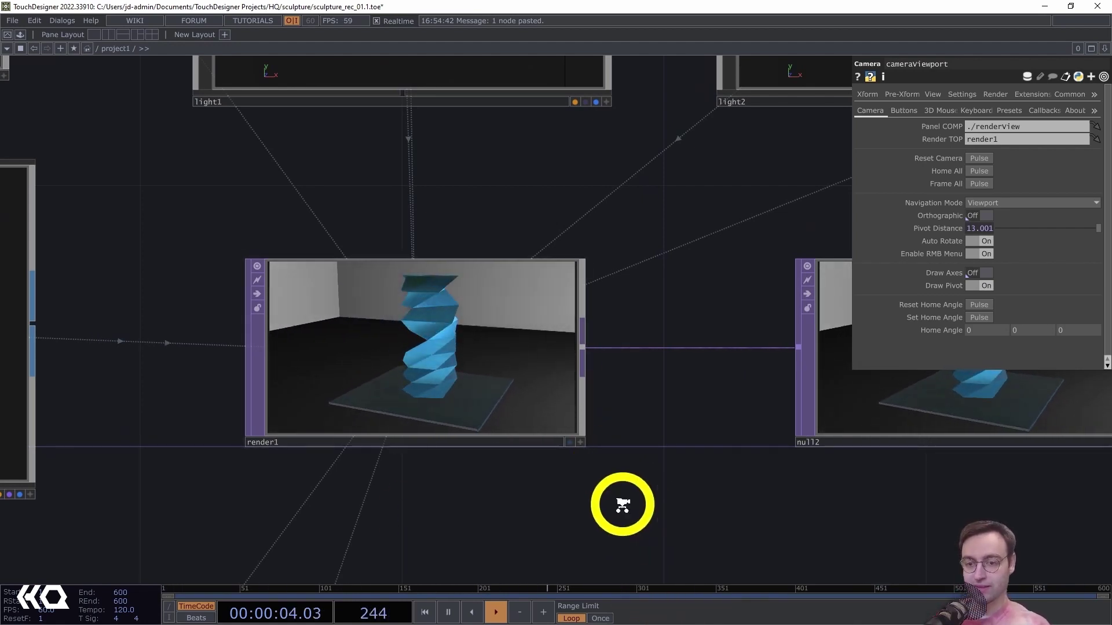
scroll(623, 509, "down", 3)
left_click_drag(676, 541, 494, 477)
scroll(533, 538, "down", 1)
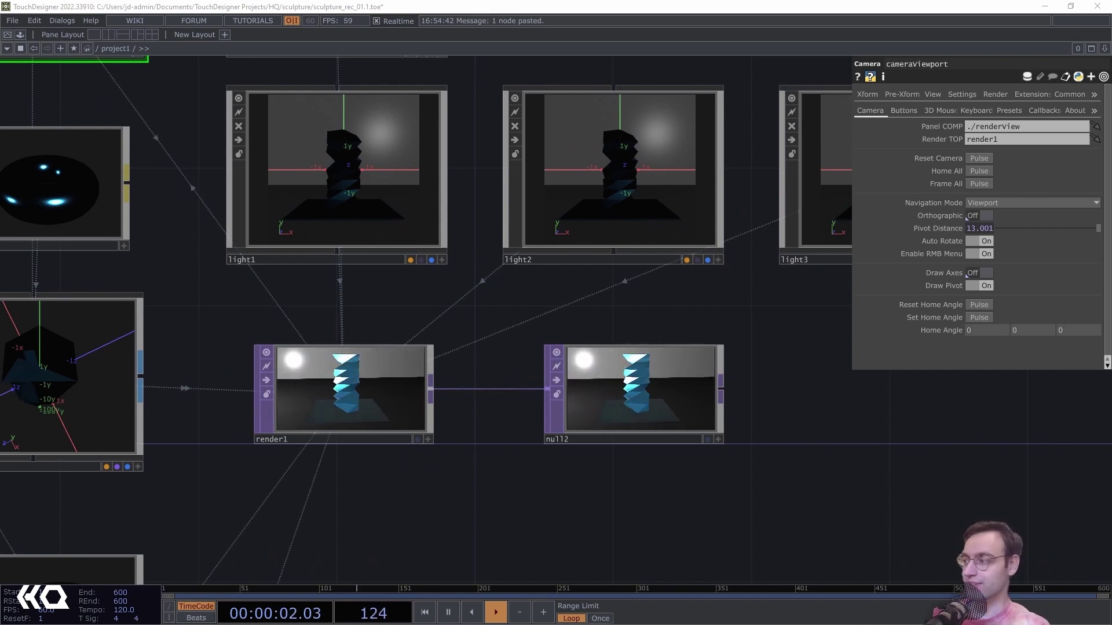
left_click(385, 164)
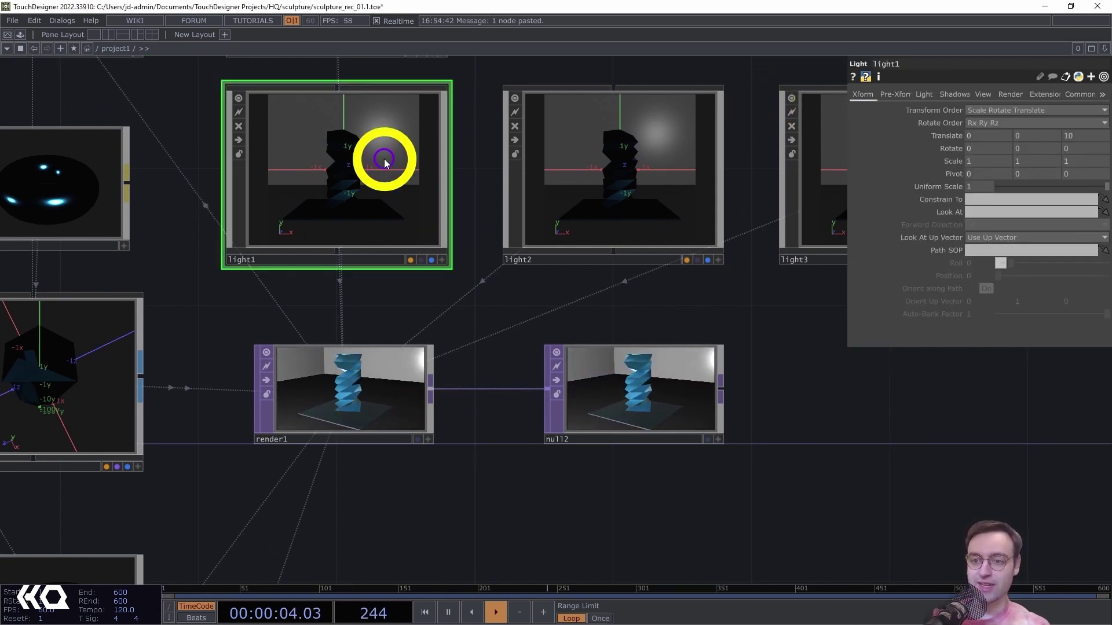
left_click_drag(786, 311, 561, 308)
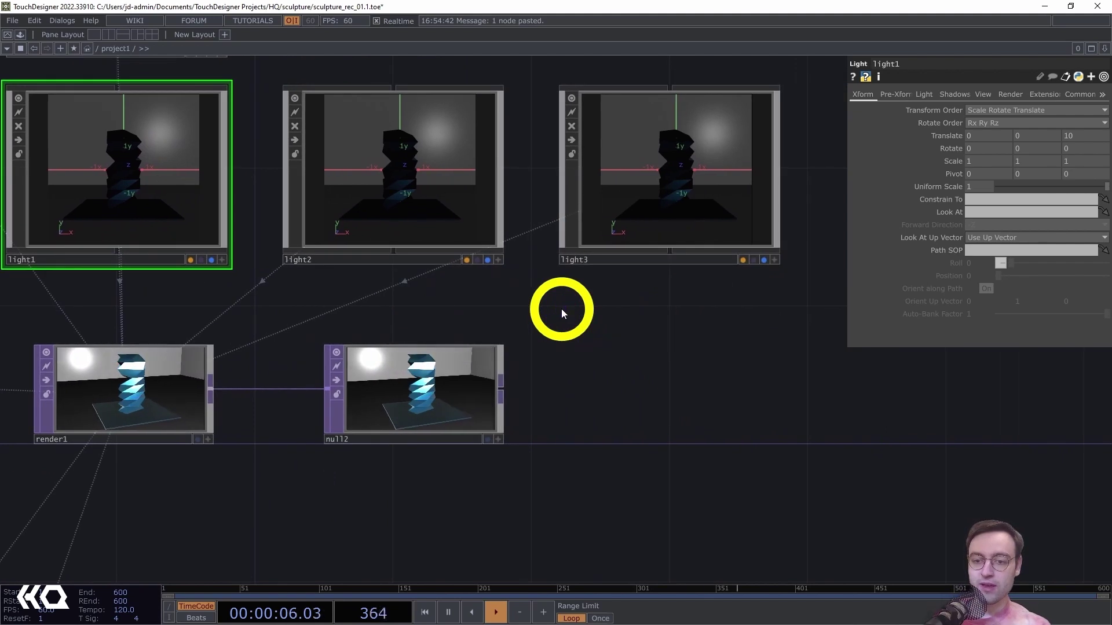
mouse_move(687, 318)
left_mouse_down()
mouse_move(697, 324)
mouse_move(698, 309)
left_mouse_up()
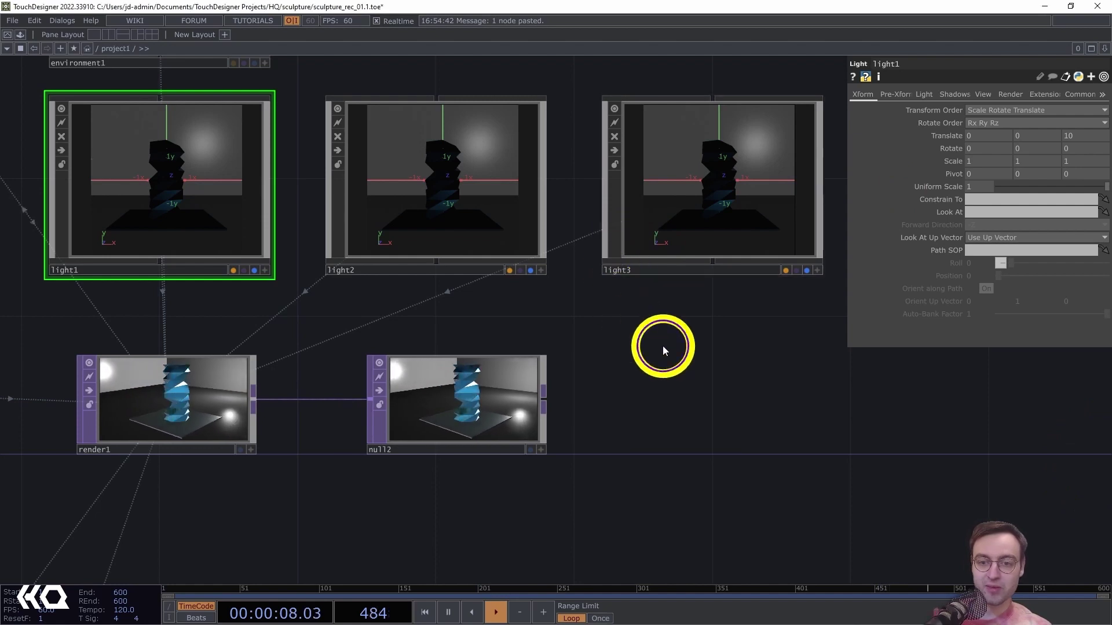
left_click_drag(663, 347, 781, 388)
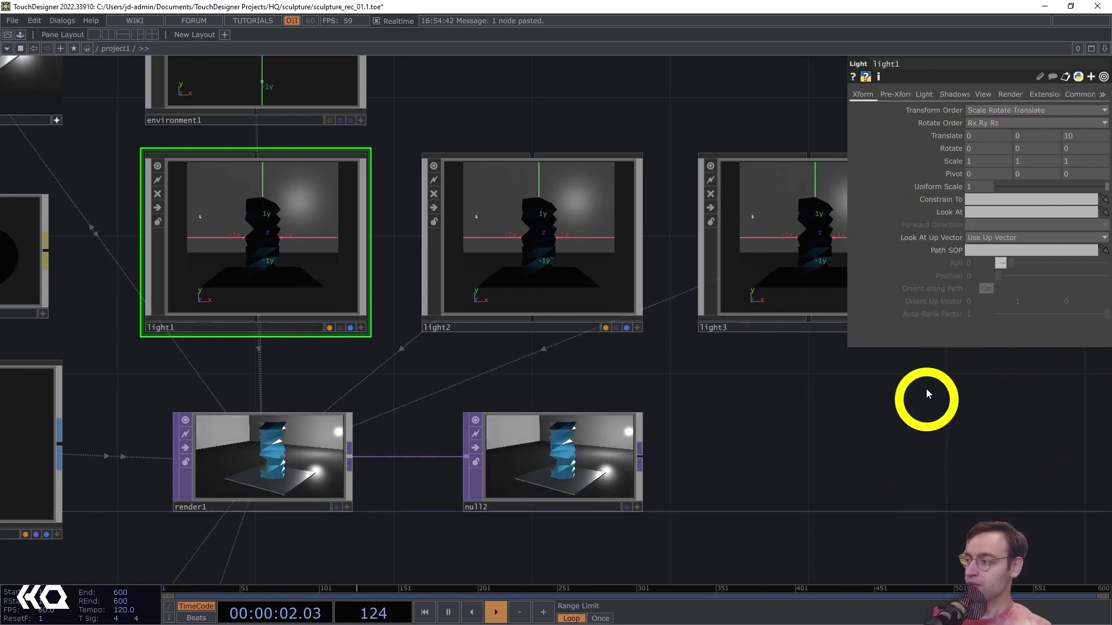
Set light2's Z translation to -10 to place it behind the sculpture, opposite light1.
left_click(513, 285)
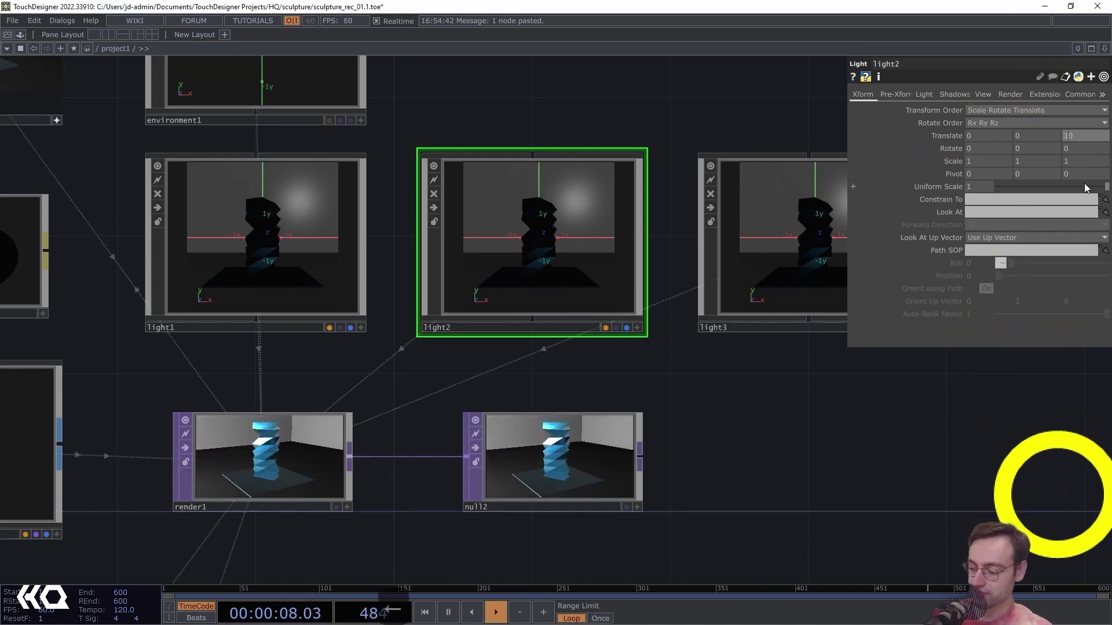
key("Return")
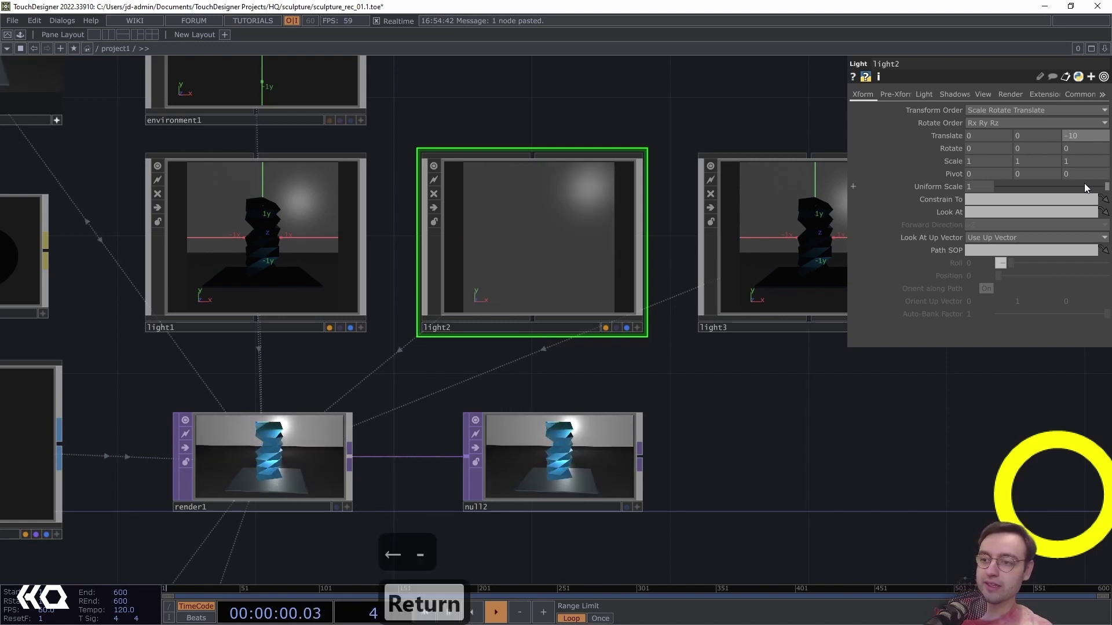
left_click_drag(667, 385, 561, 377)
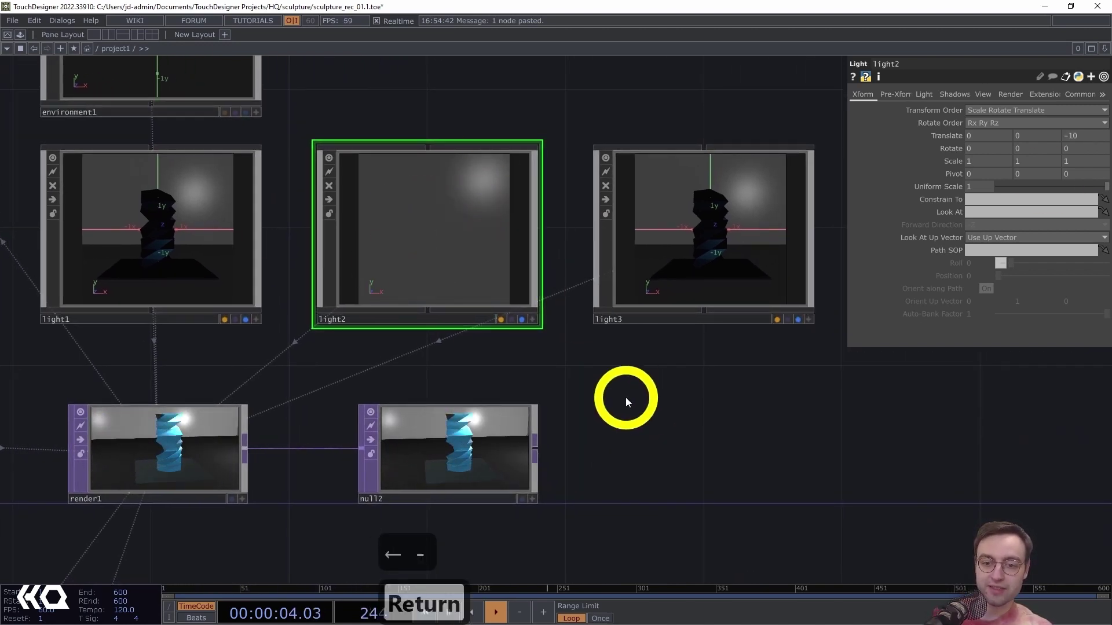
left_click_drag(613, 380, 581, 356)
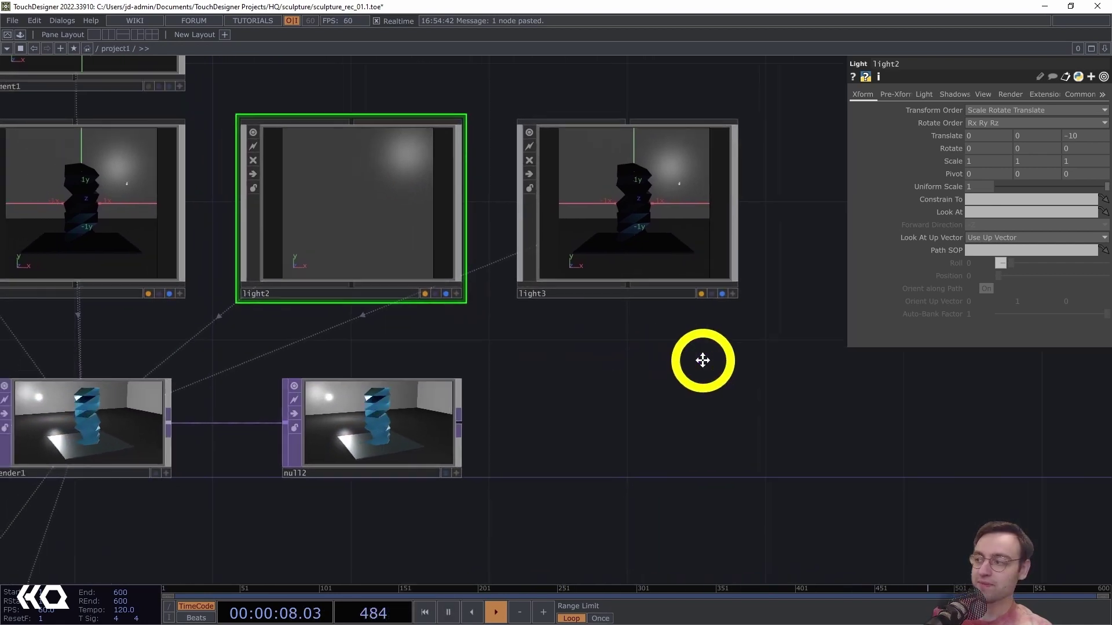
Offset light3 from the other lights by setting its X translation to 5 and its Z translation to 5.
left_click_drag(702, 360, 799, 353)
left_click_drag(713, 377, 611, 370)
left_click(658, 214)
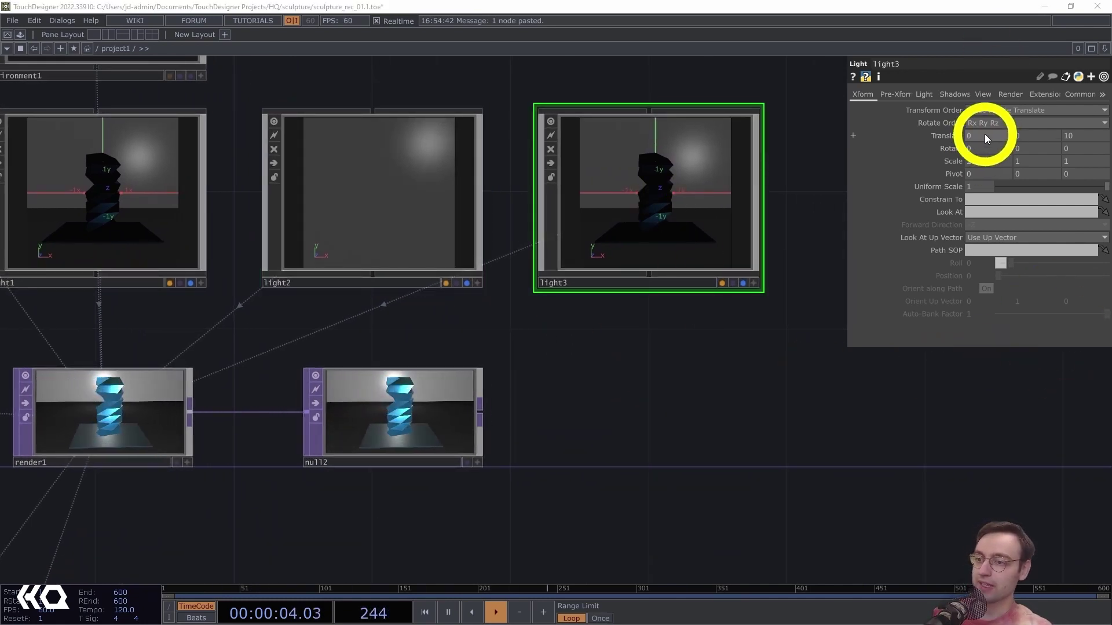
type("5")
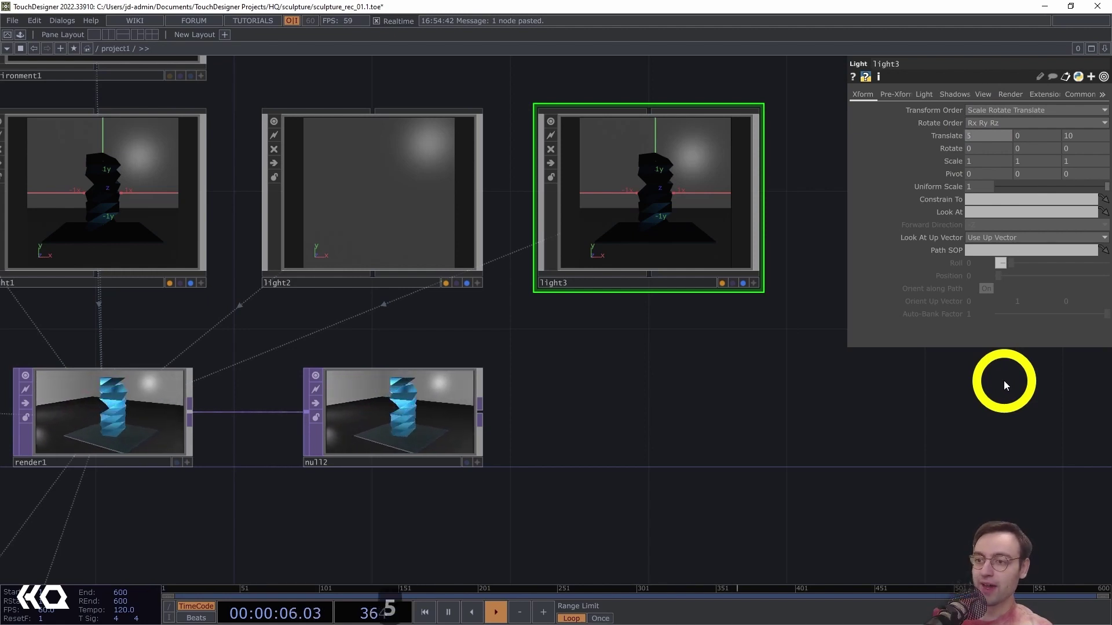
left_click(1079, 137)
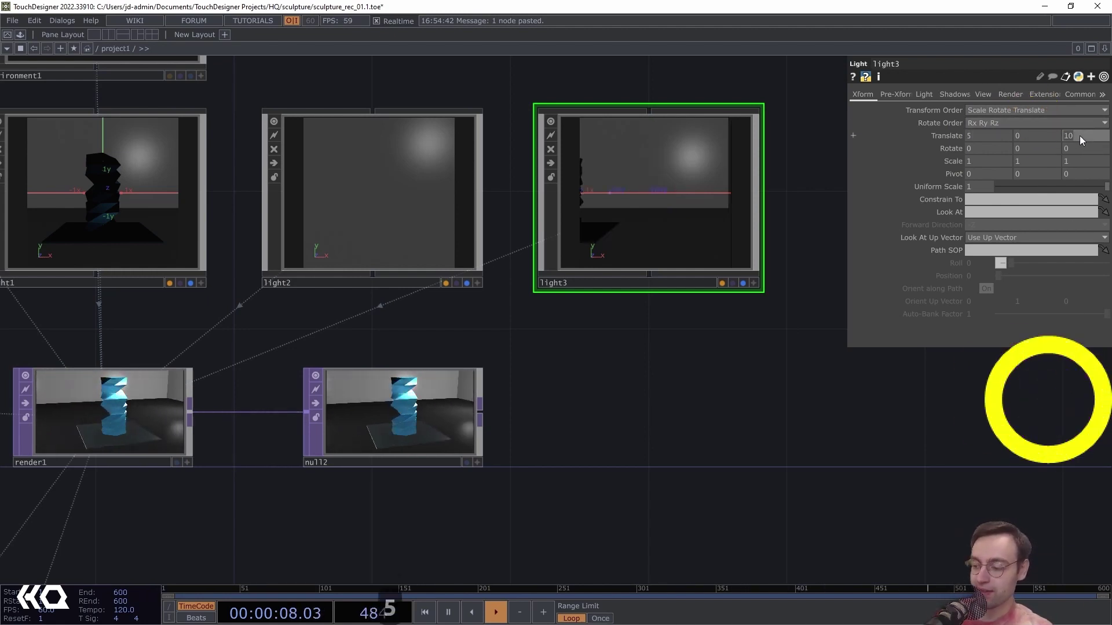
type("5")
key("Return")
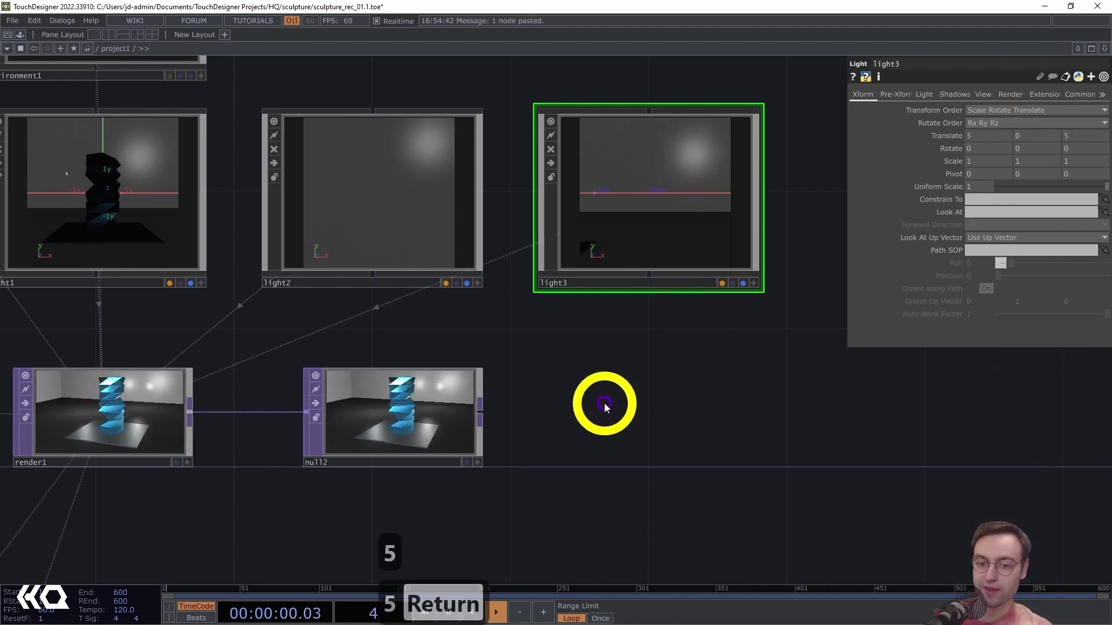
left_click_drag(603, 402, 769, 380)
left_click(542, 137)
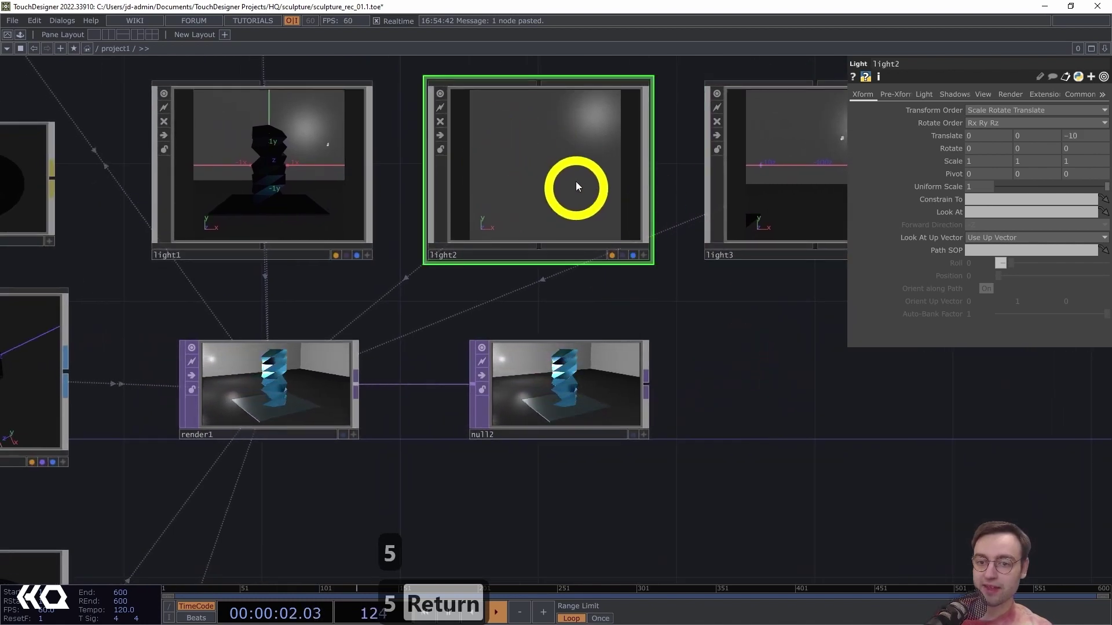
middle_click_drag(1074, 135, 868, 145)
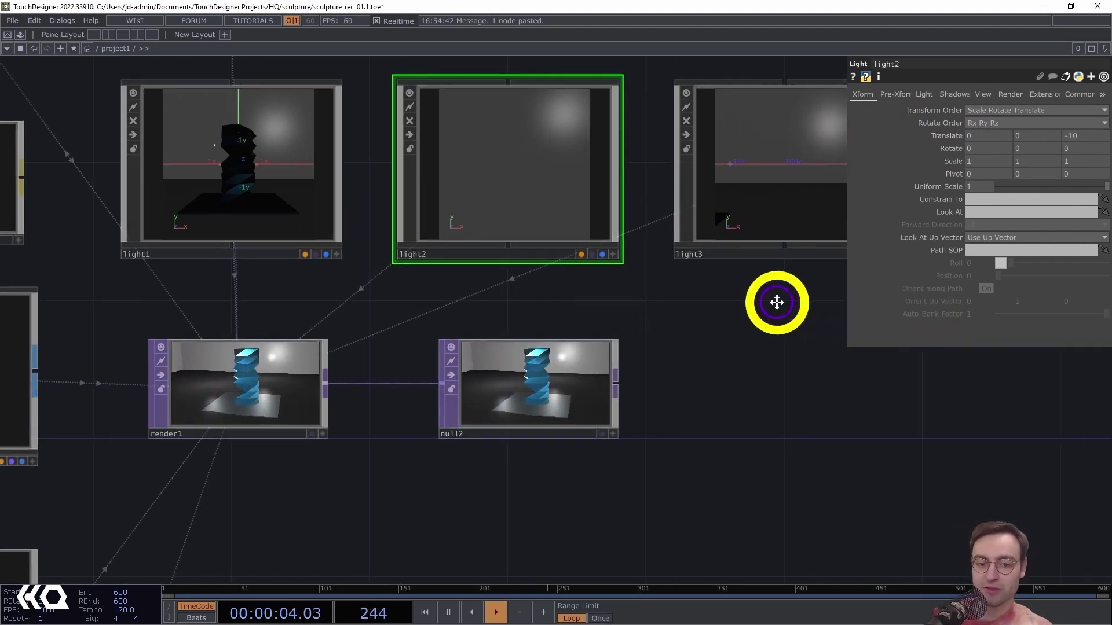
Tint light1 pale turquoise by picking a Light Color of 0.498 red, 1 green and 0.863 blue.
left_click(268, 175)
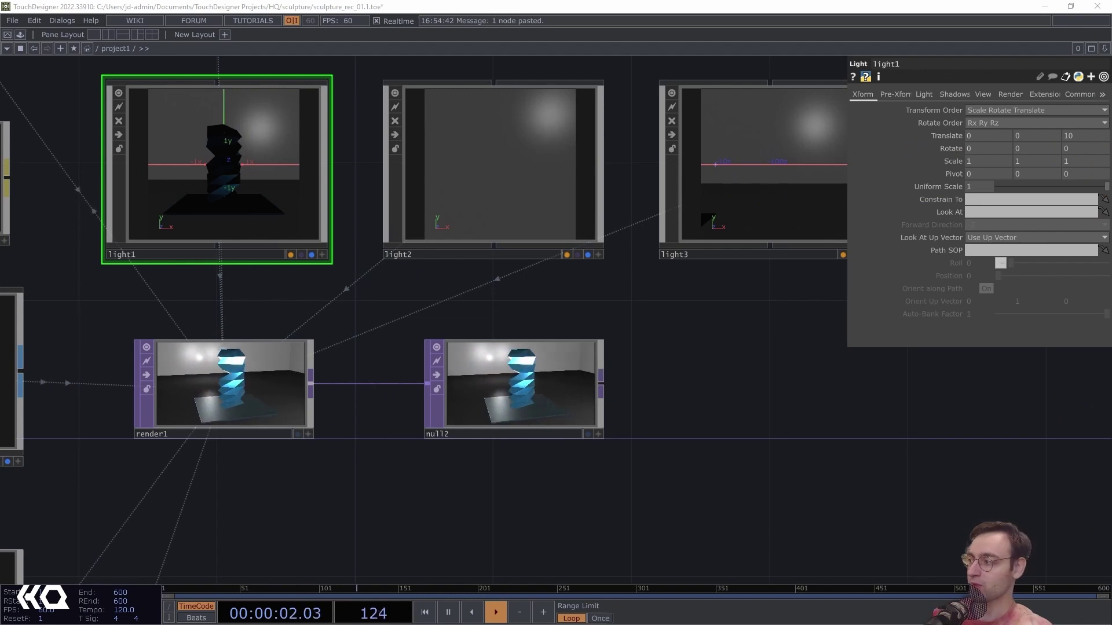
left_click(923, 94)
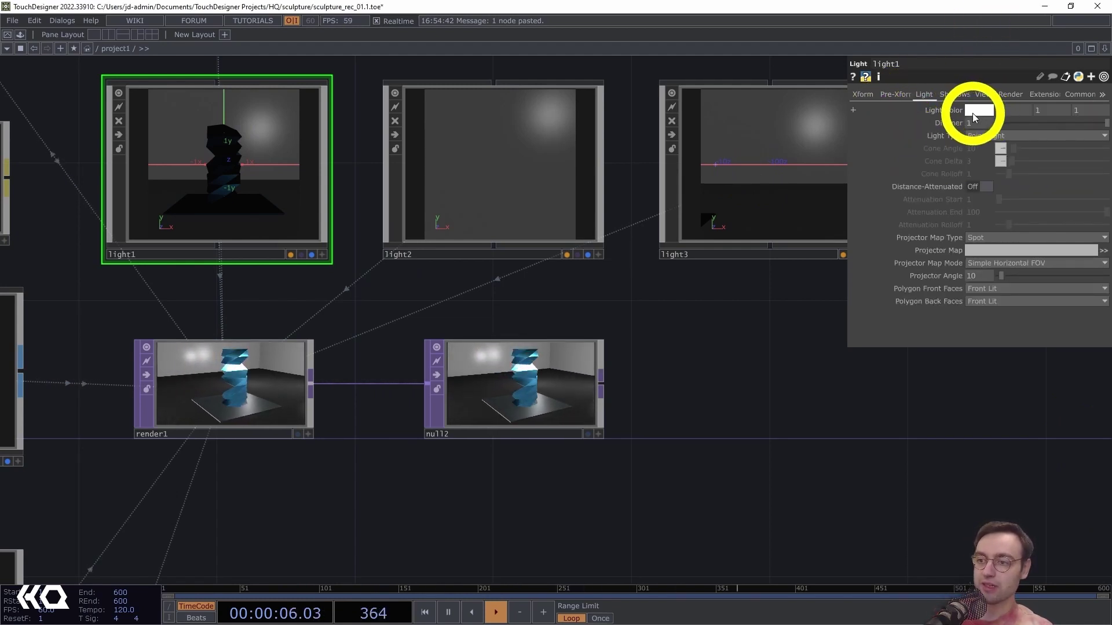
left_click(972, 112)
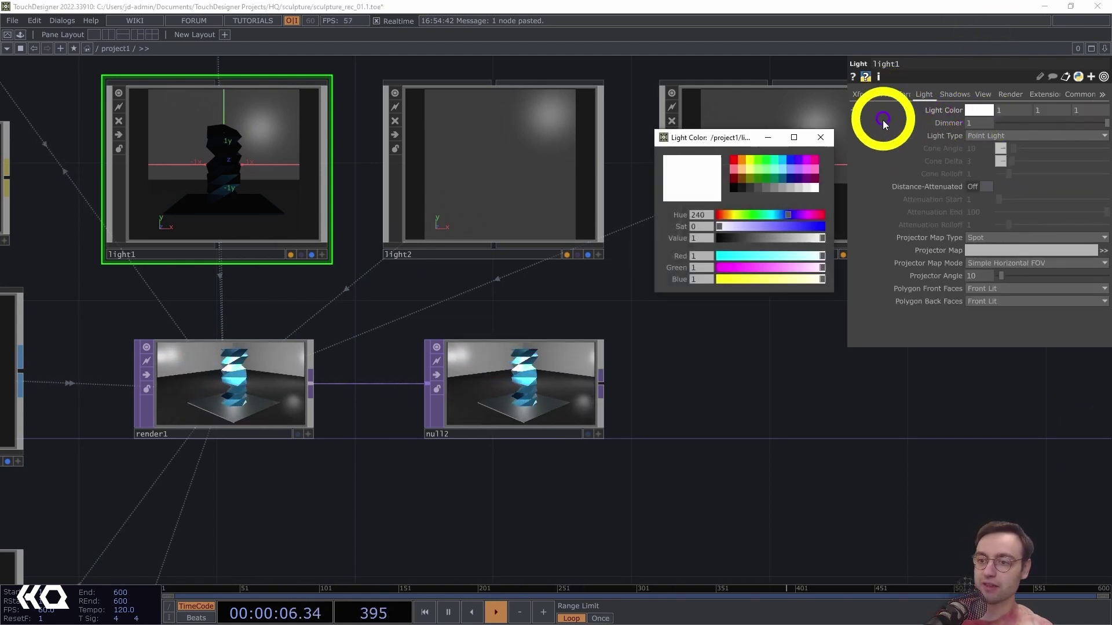
left_click(772, 170)
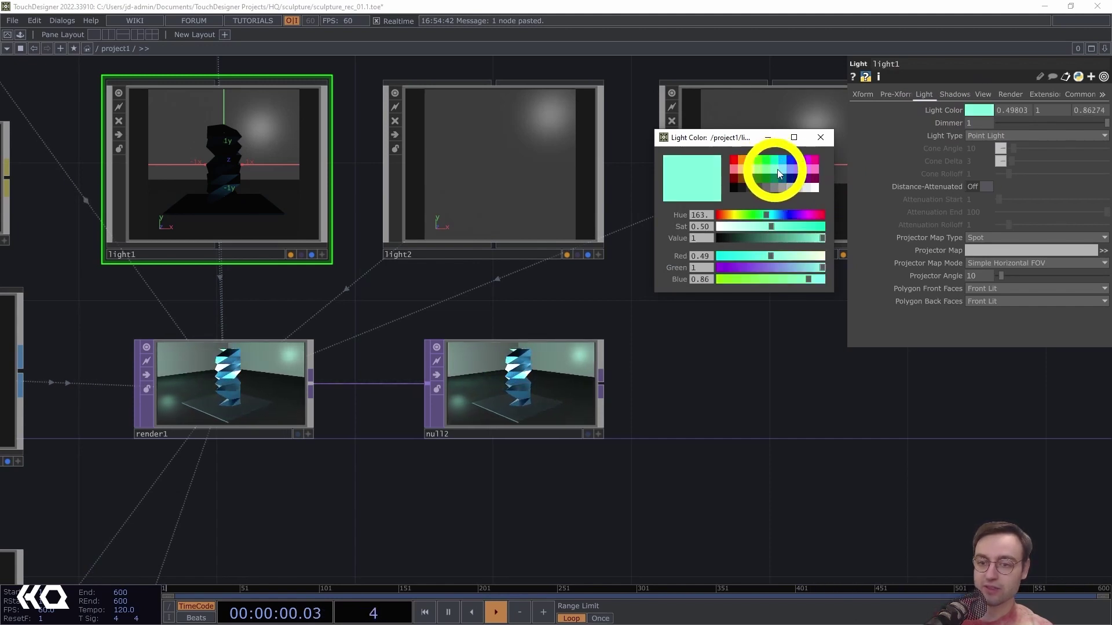
left_click(820, 137)
Tint light2 magenta-violet by picking a Light Color of 0.953 red, 0.498 green and 1 blue.
left_click(500, 190)
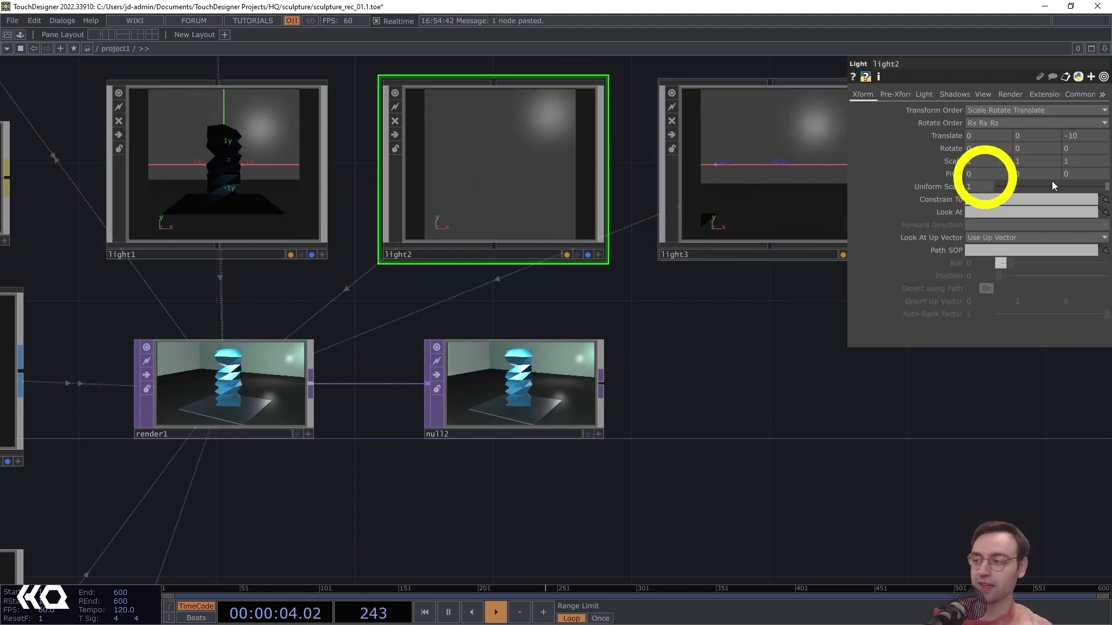
left_click(924, 94)
left_click(978, 110)
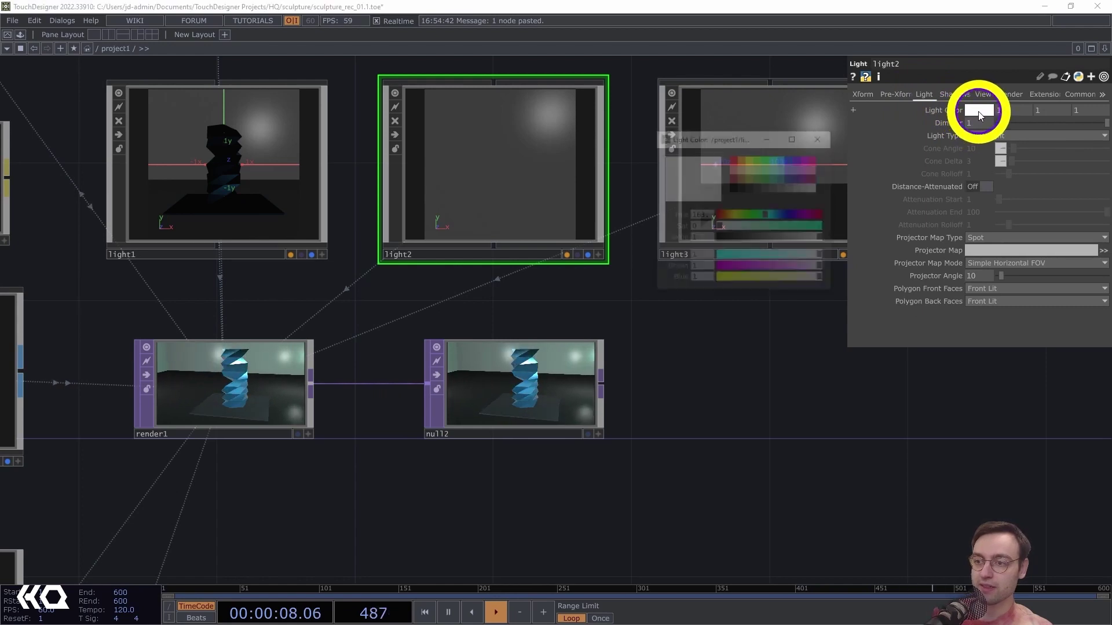
left_click(807, 169)
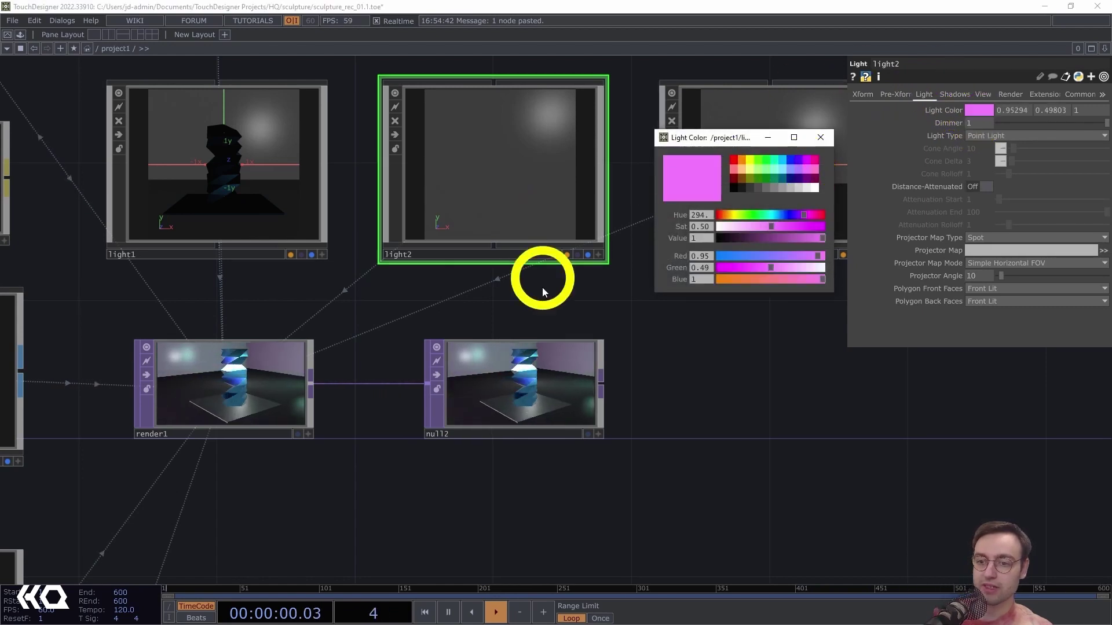
left_click(820, 139)
Tint light3 warm orange by picking a Light Color of 1 red, 0.773 green and 0.498 blue.
left_click(794, 125)
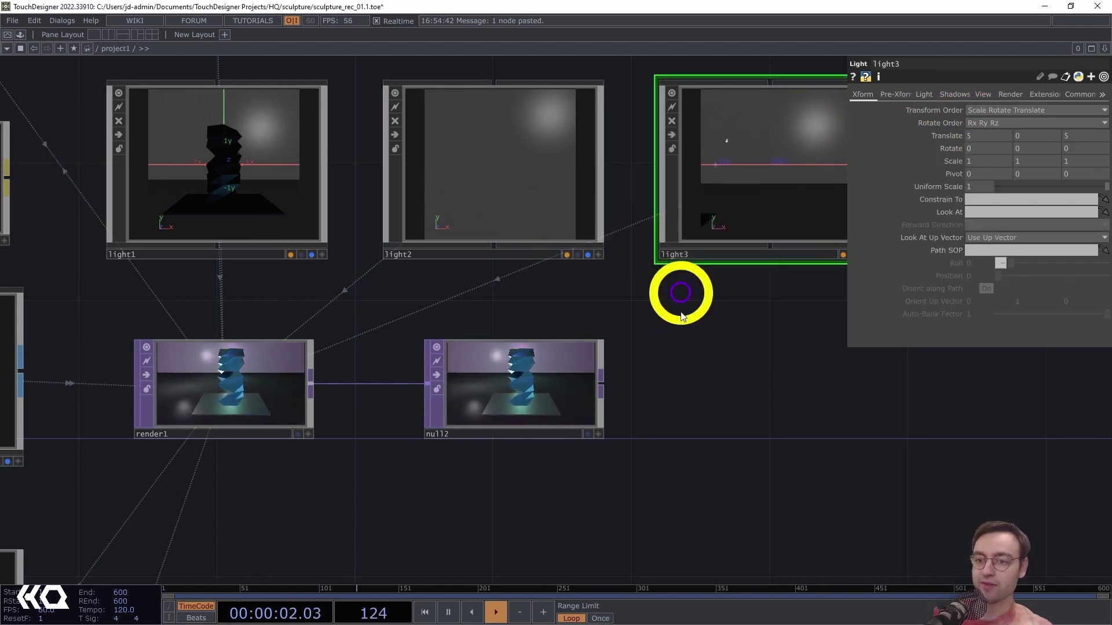
left_click_drag(738, 340, 696, 342)
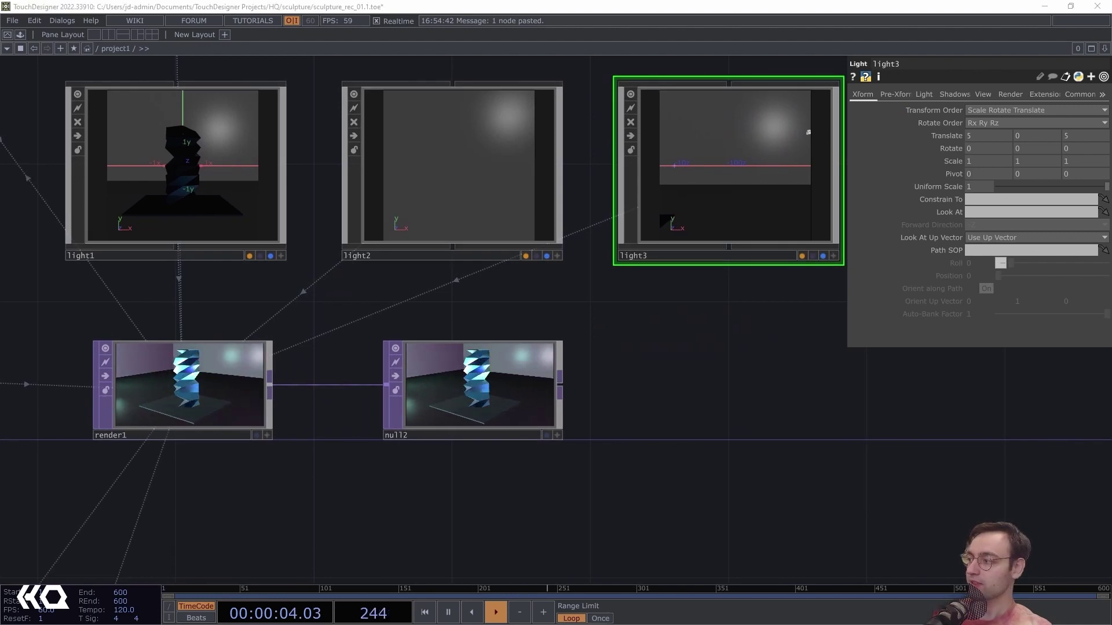
left_click(940, 95)
left_click(924, 94)
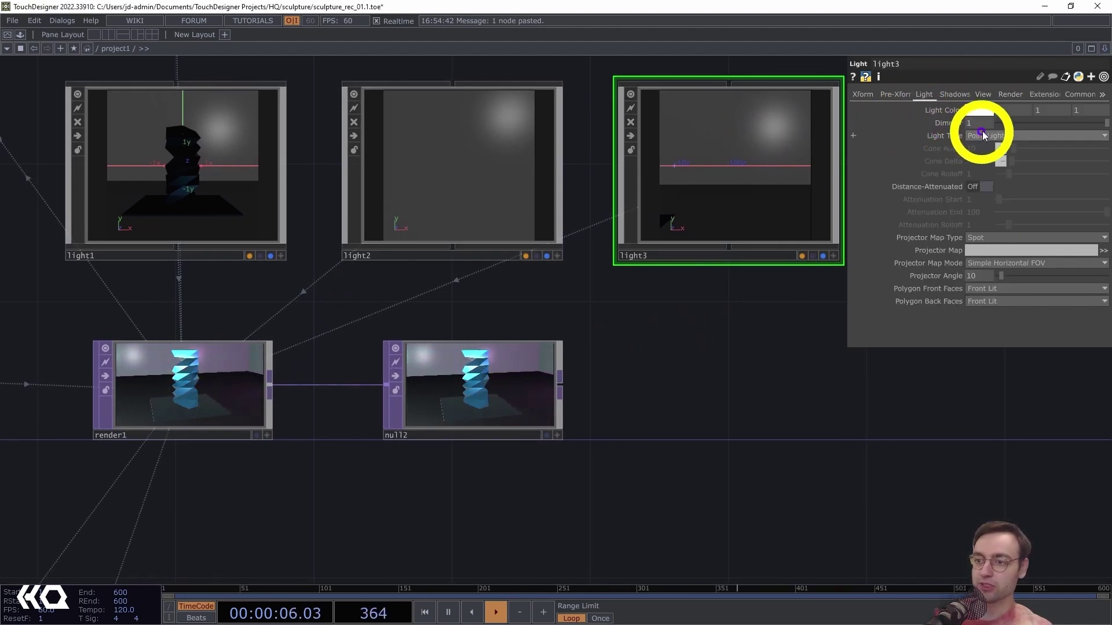
left_click(978, 112)
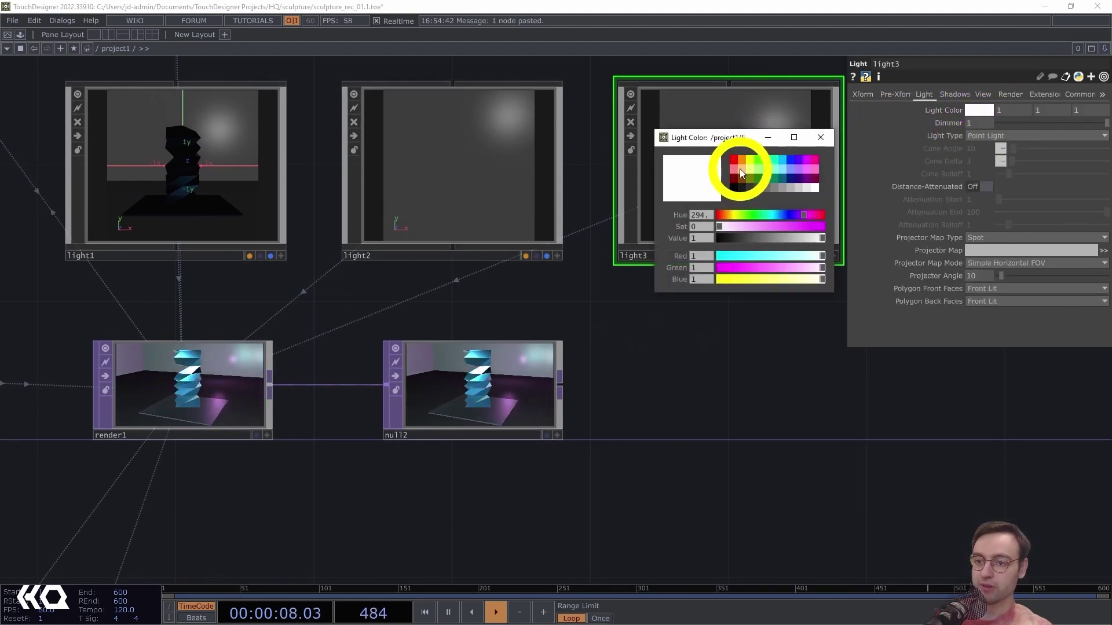
left_click(738, 168)
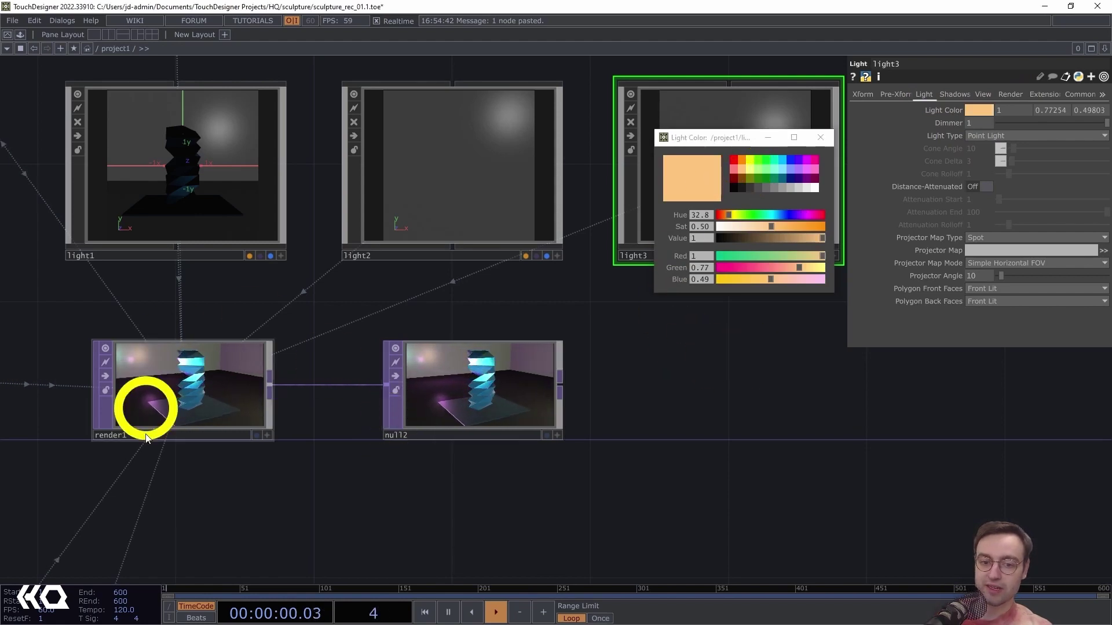
left_click(820, 137)
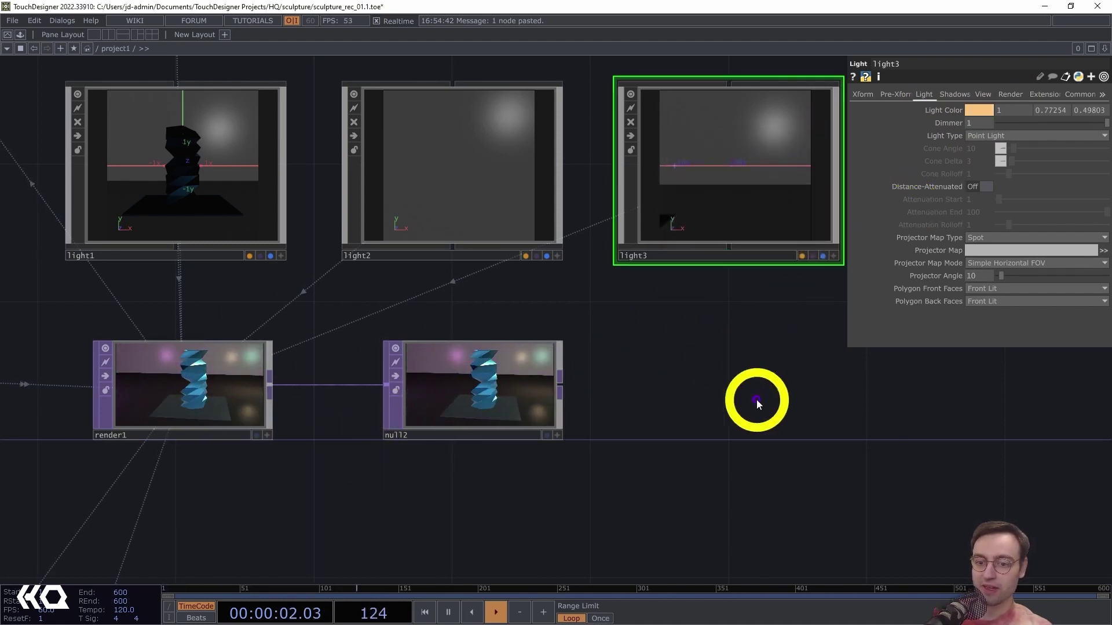
Change light1's Light Type to Cone Light and set its Cone Angle to 60.
left_click_drag(757, 404, 859, 390)
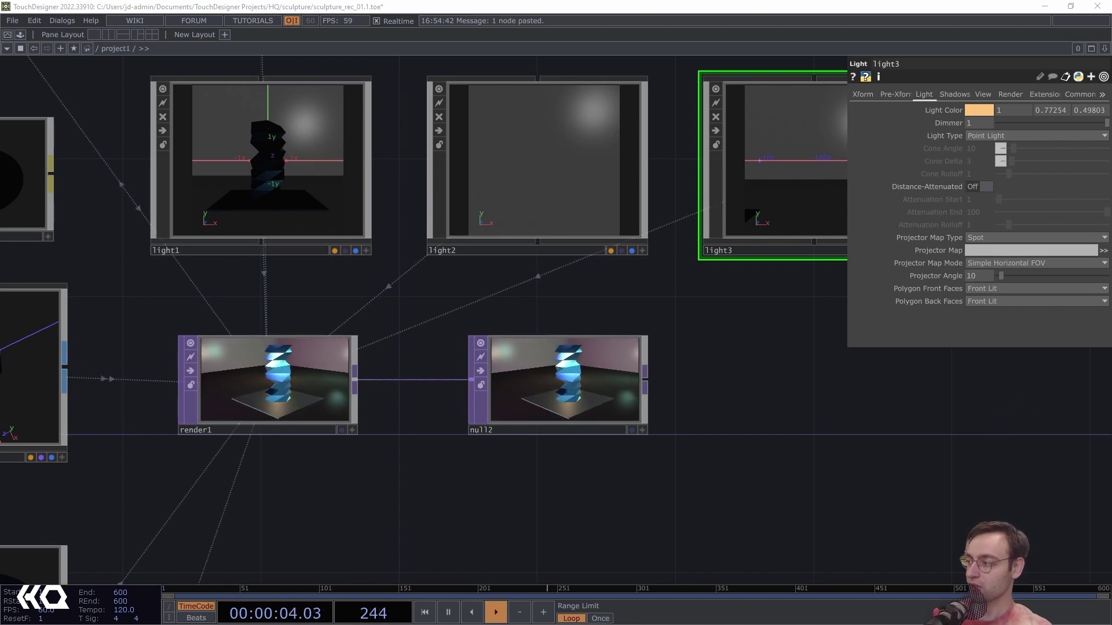
left_click(597, 122)
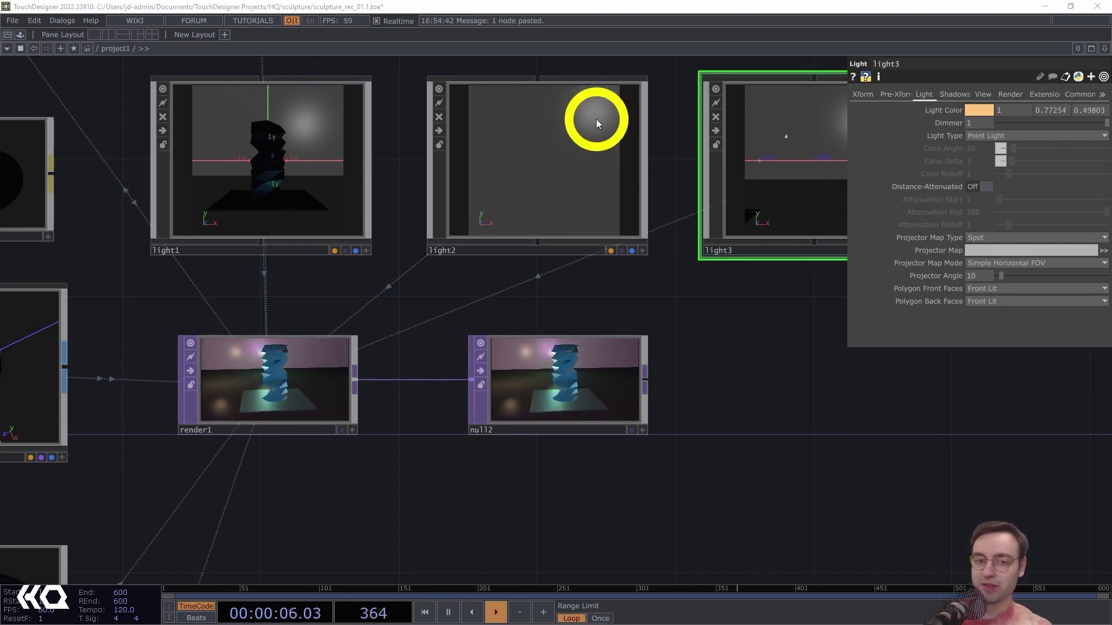
left_click(278, 151)
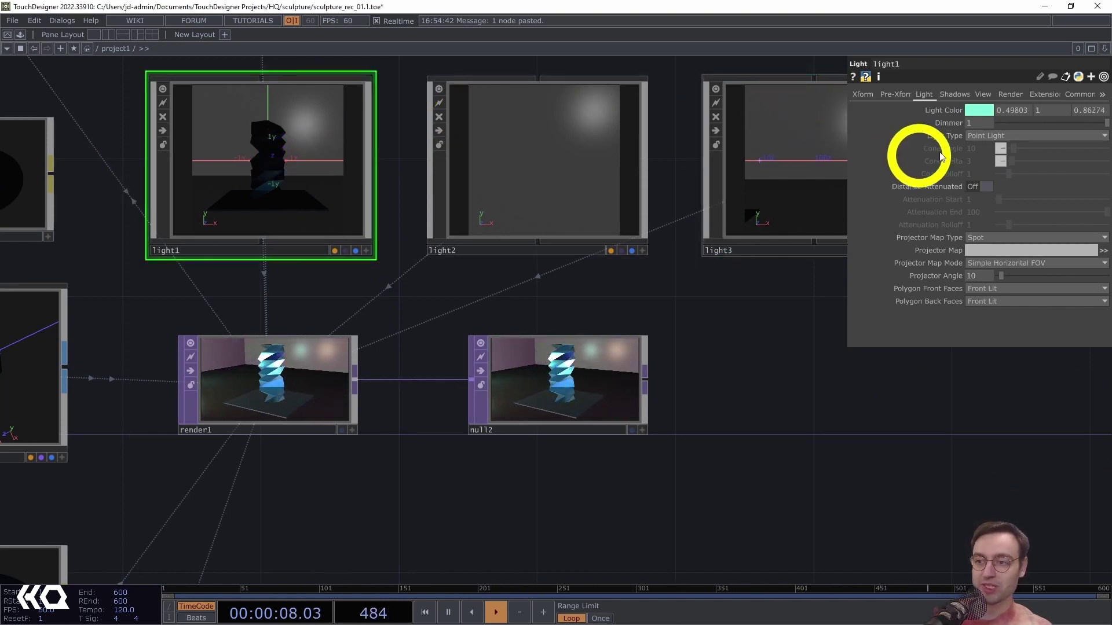
left_click(1041, 135)
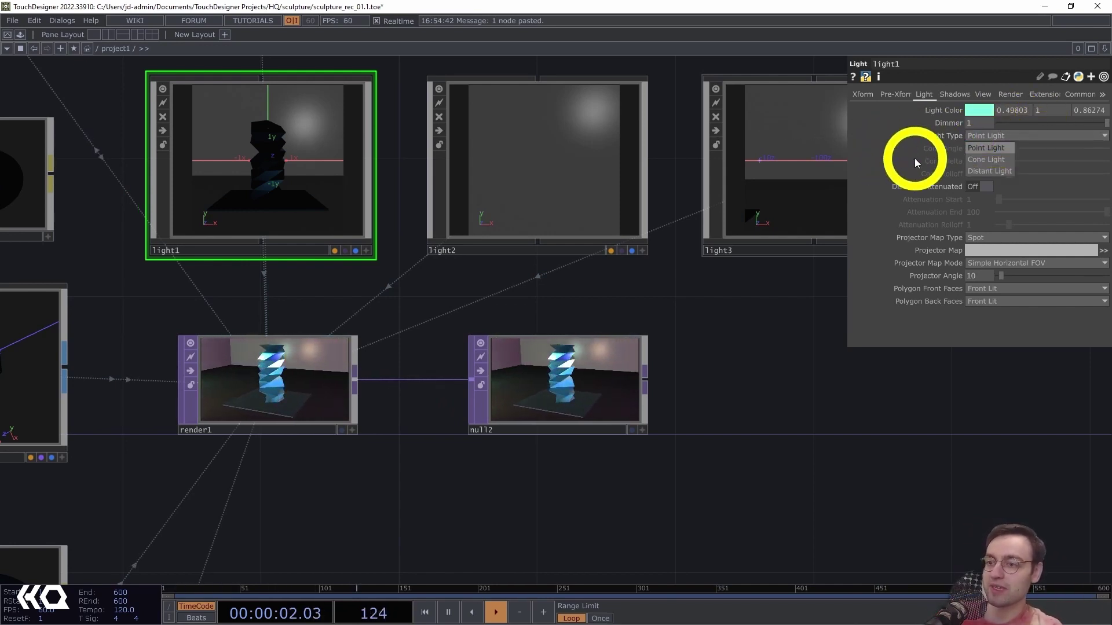
left_click(985, 159)
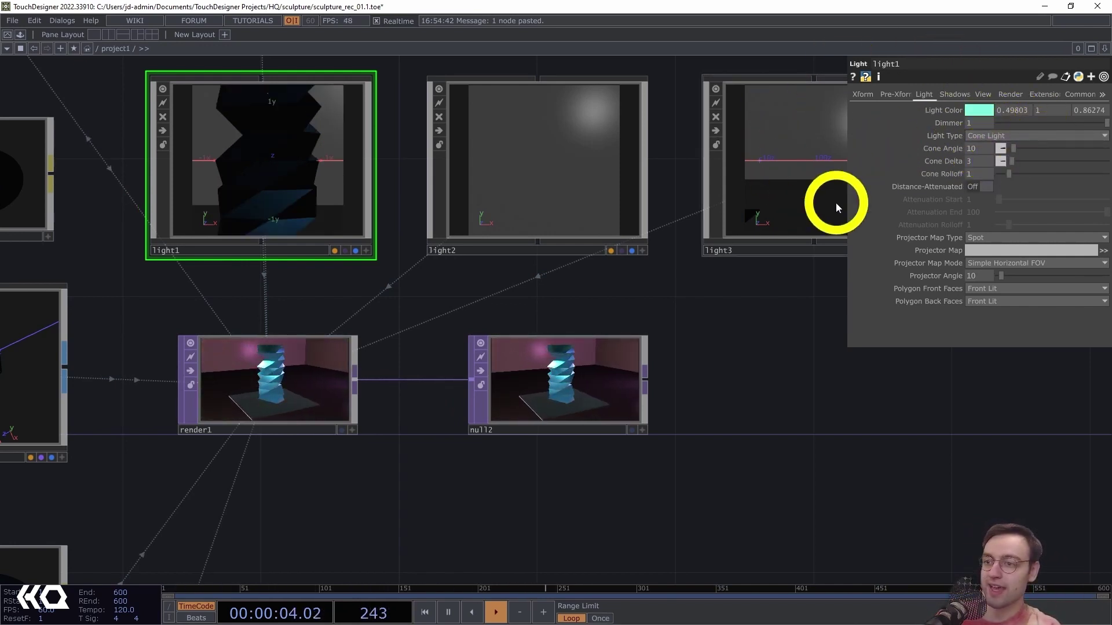
left_click(981, 148)
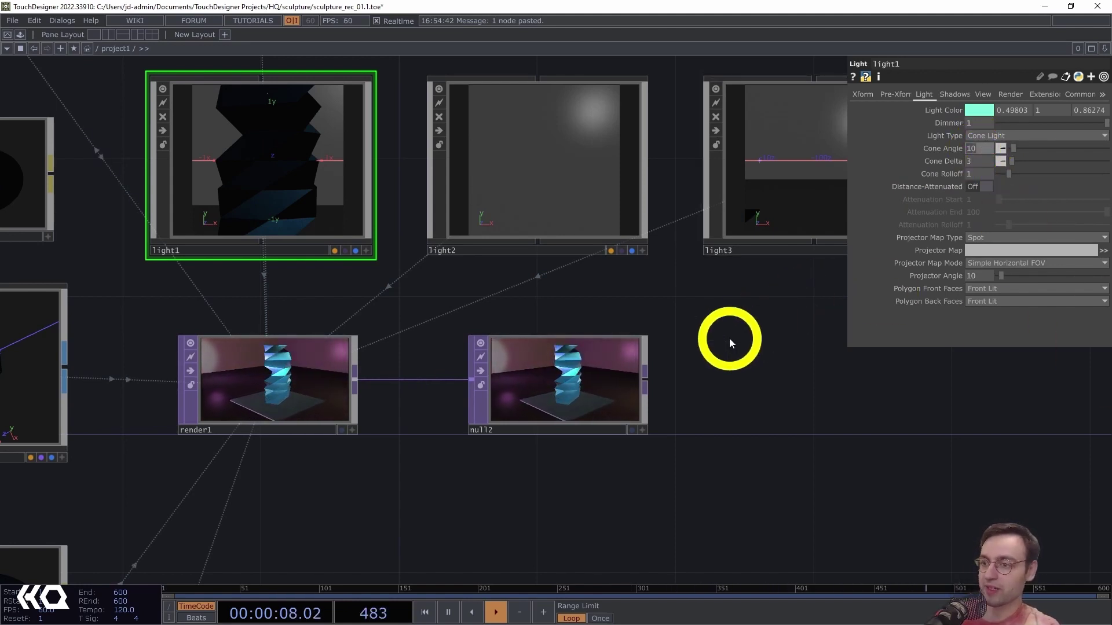
type("6")
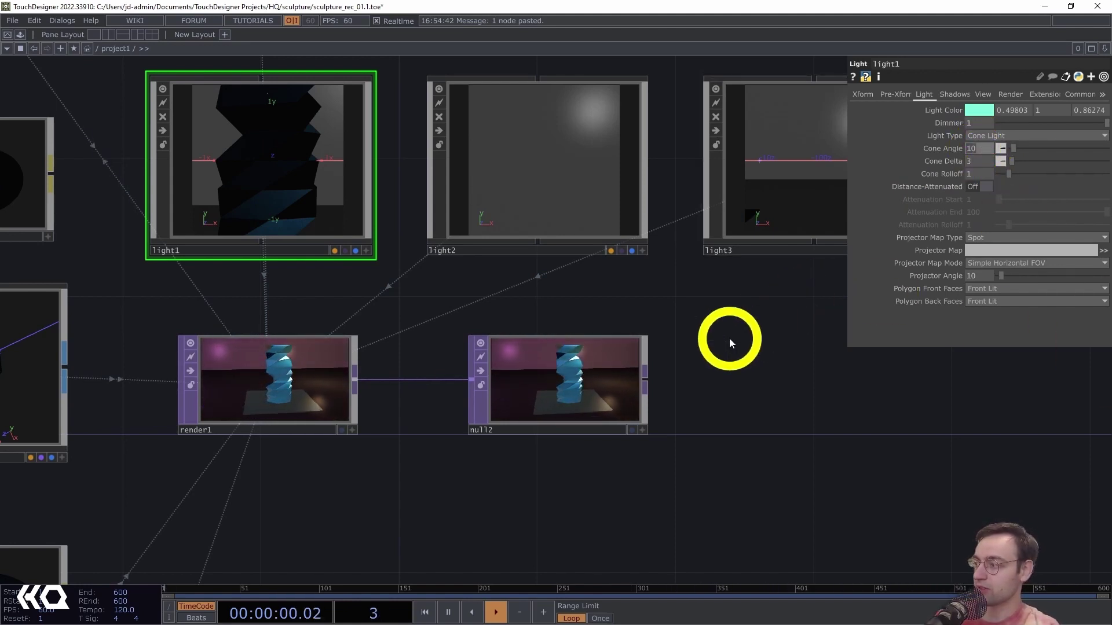
type("0")
key("Return")
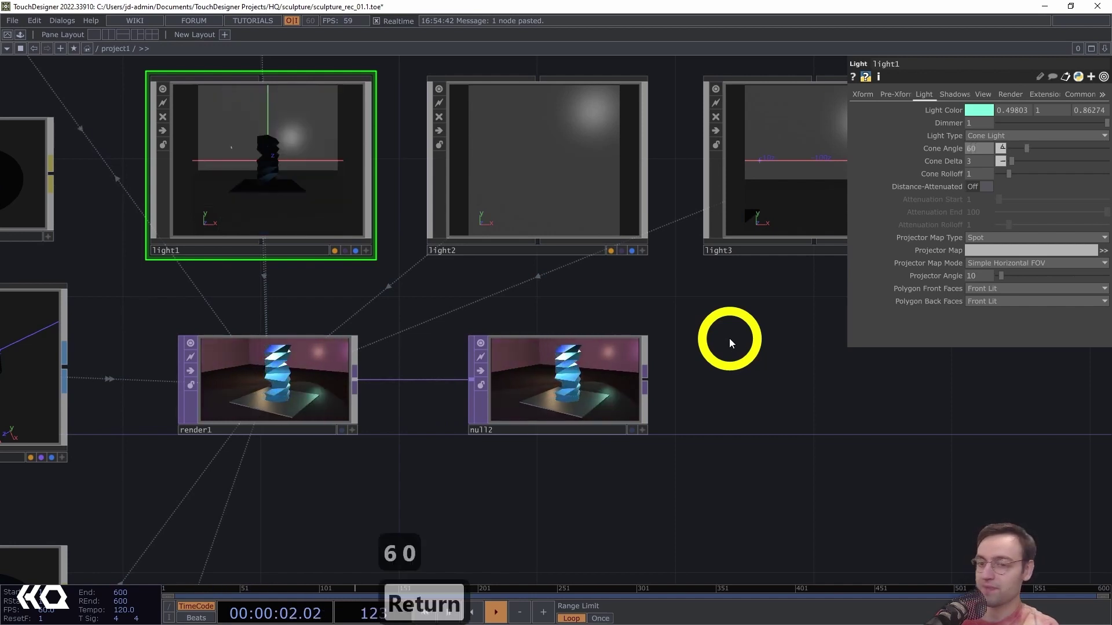
Change light2's Light Type to Cone Light with a Cone Angle of 60.
left_click(559, 175)
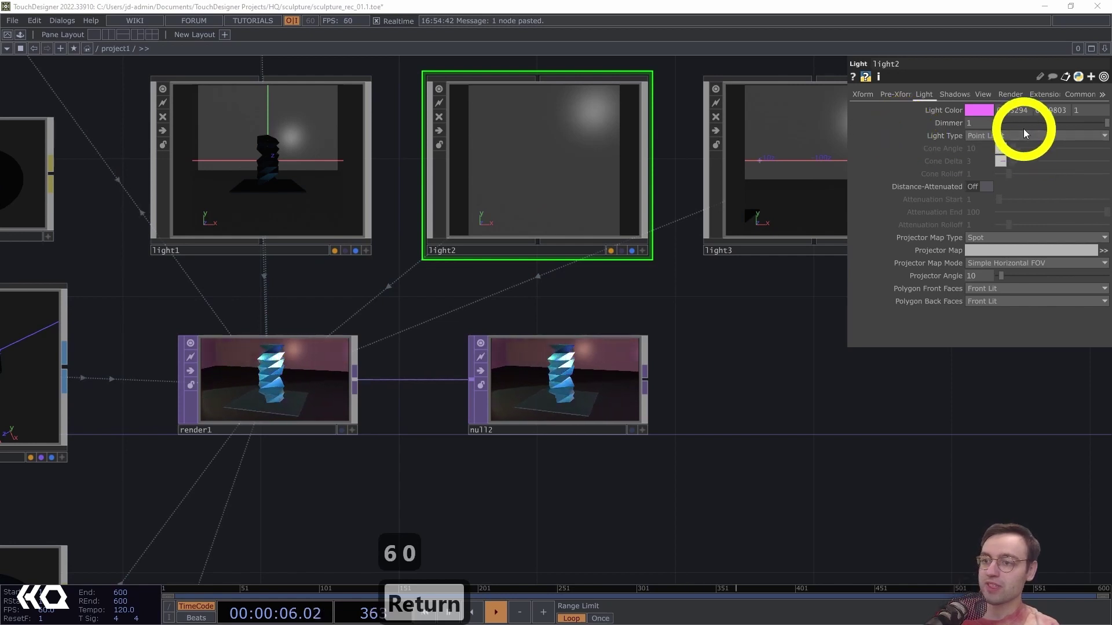
left_click(994, 137)
left_click(991, 158)
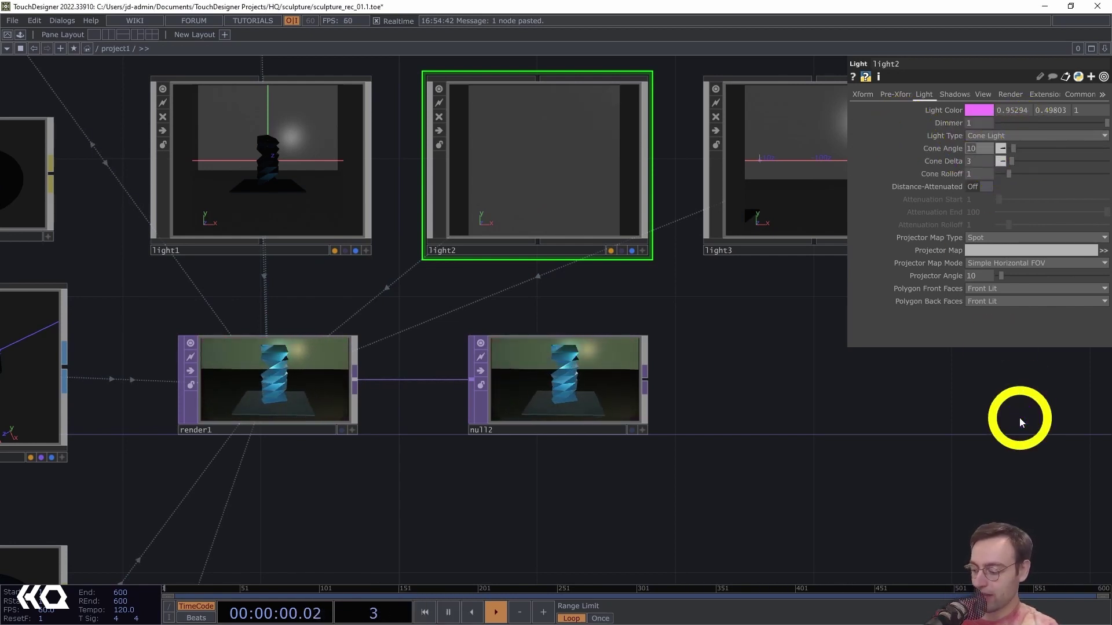
key("Return")
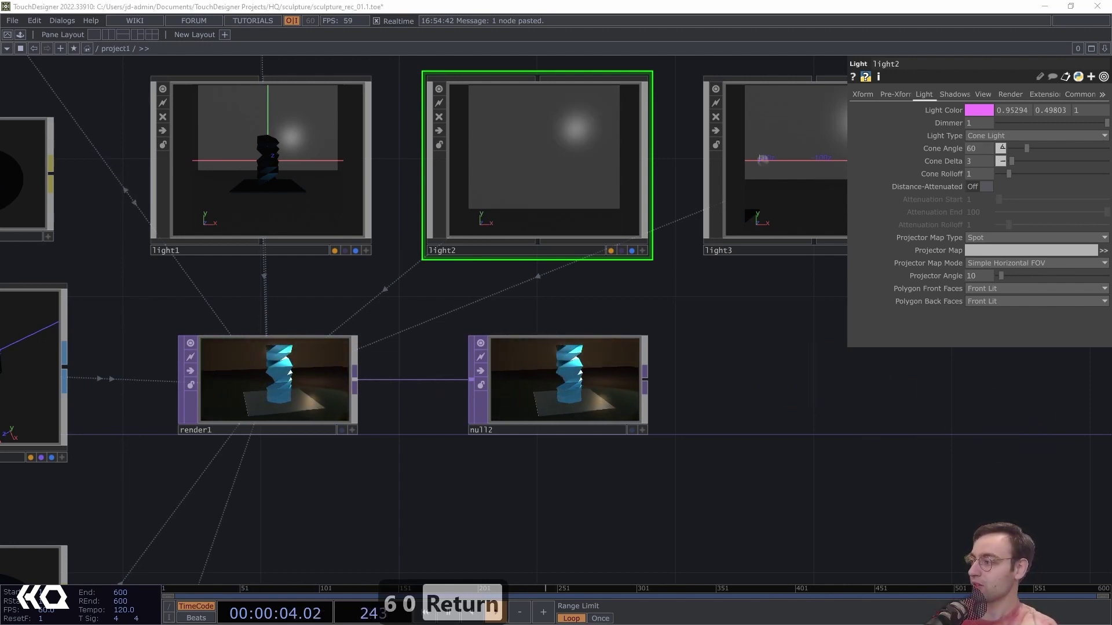
Make light3 a Cone Light as well, with a Cone Angle of 135.
left_click(739, 176)
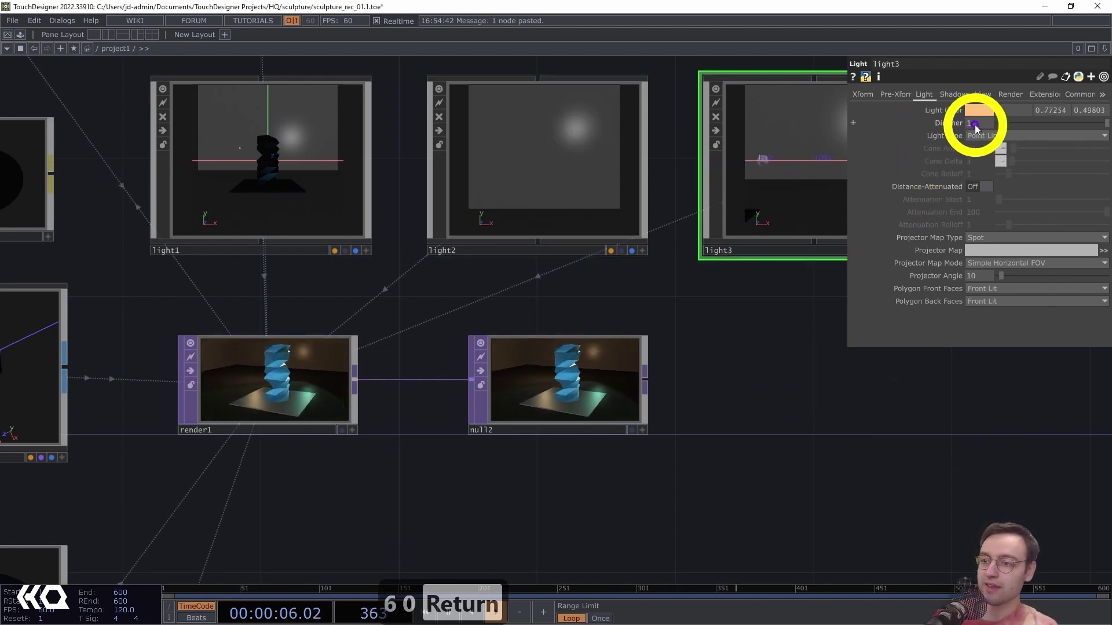
left_click(987, 136)
left_click(980, 160)
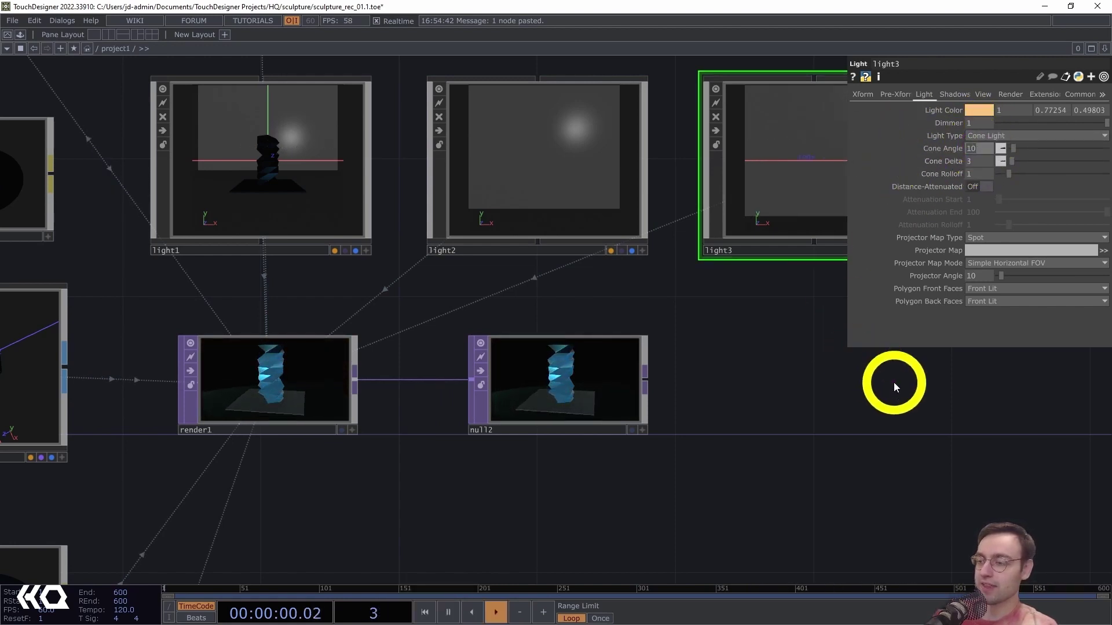
type("13")
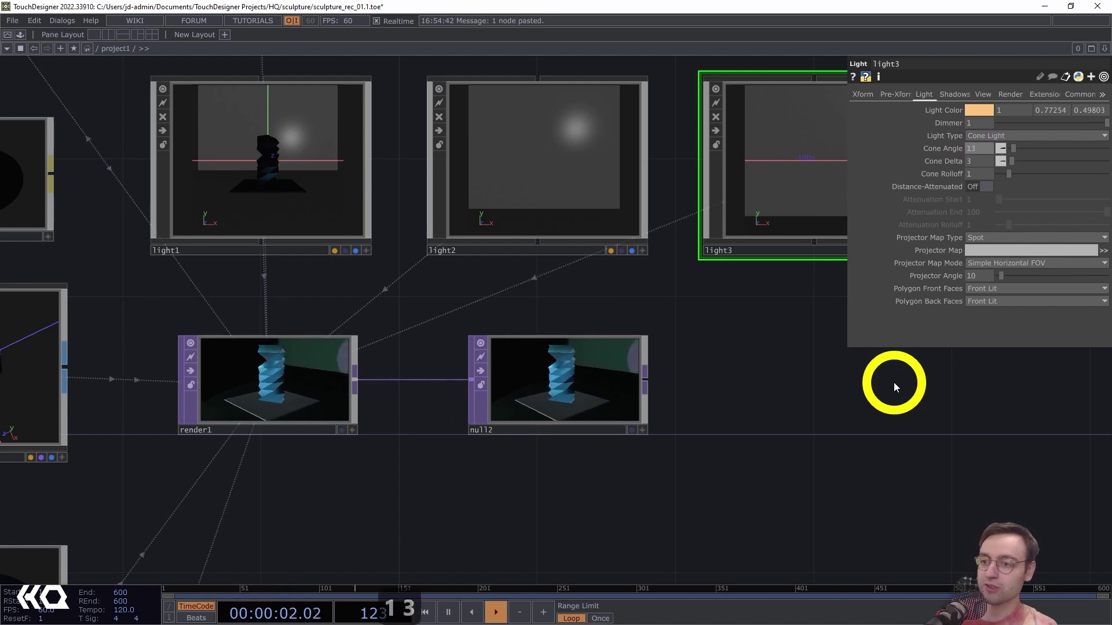
type("5")
key("Return")
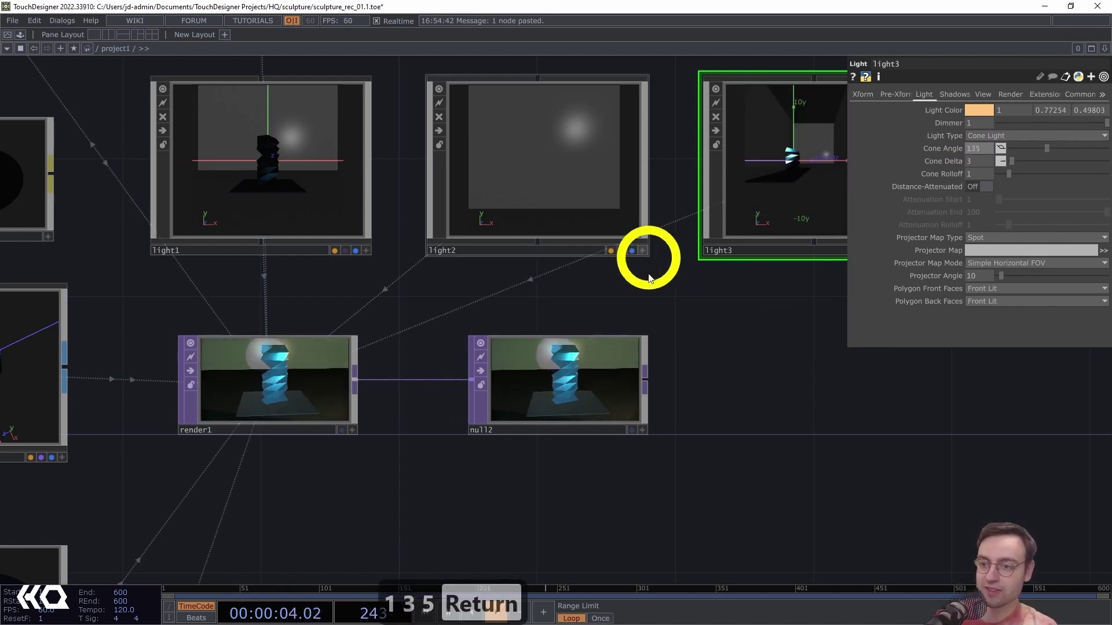
Examine render1 up close to judge how the three cone lights fall on the sculpture, plinth and background.
scroll(741, 327, "up", 2)
scroll(305, 452, "up", 2)
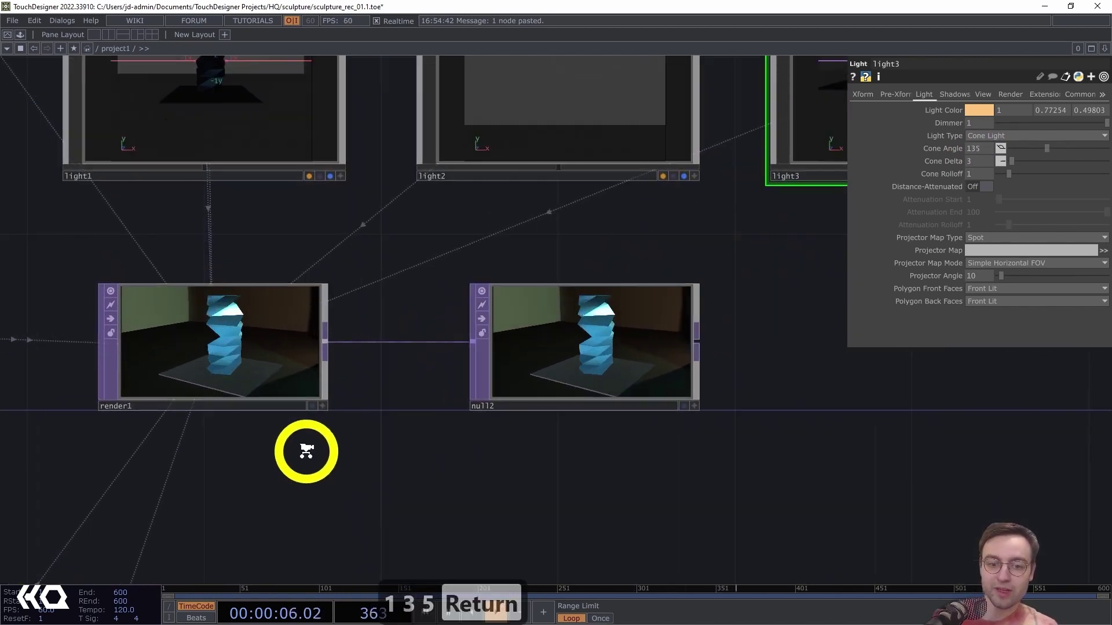
scroll(368, 477, "up", 5)
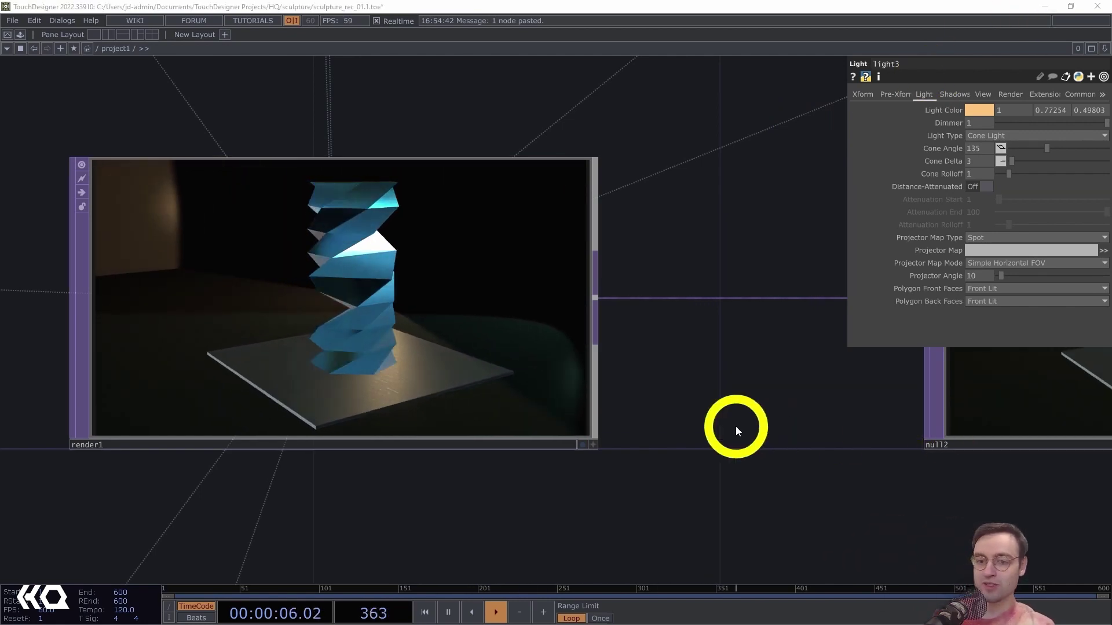
scroll(736, 426, "down", 8)
scroll(618, 446, "down", 5)
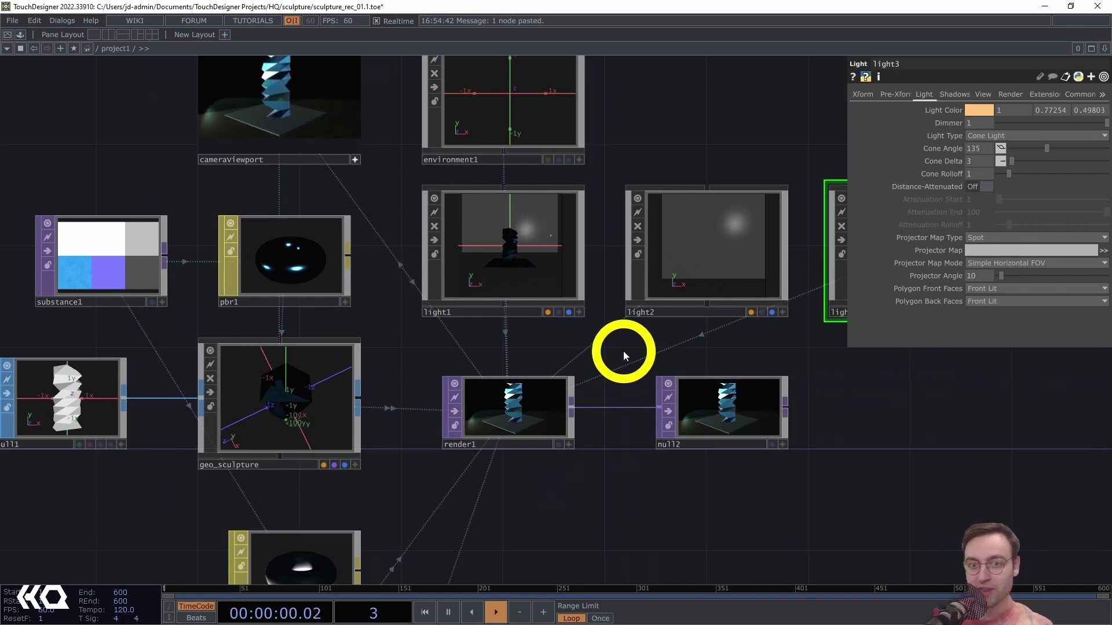
left_click_drag(591, 340, 495, 348)
Enable shadows on light1 by setting its Shadow Type to Soft, 2D Mapped.
left_click(426, 256)
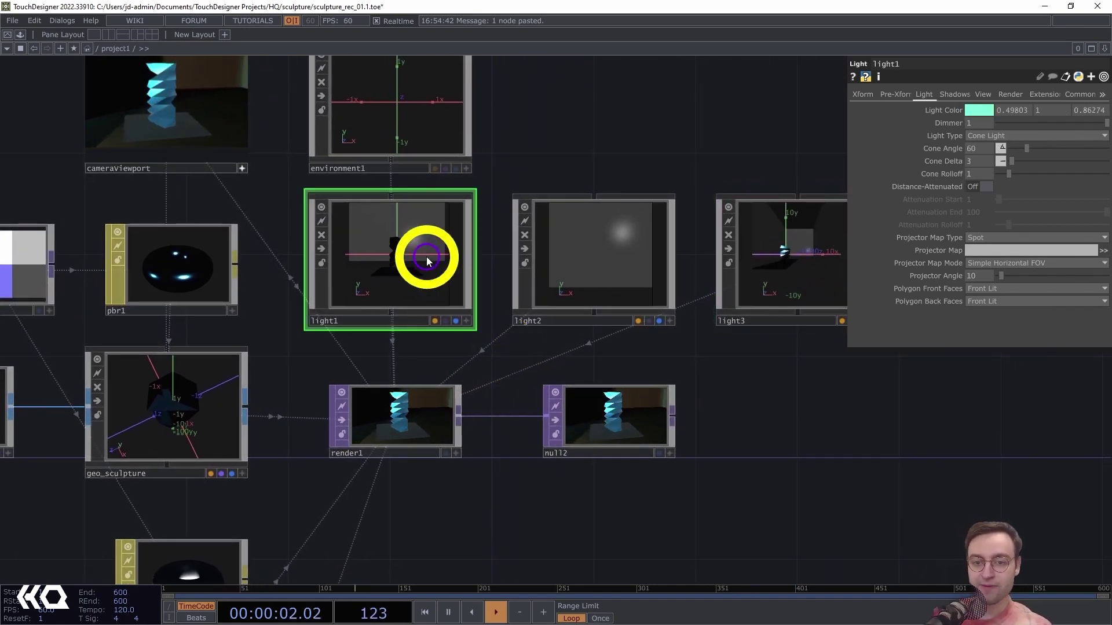
left_click_drag(603, 136, 472, 145)
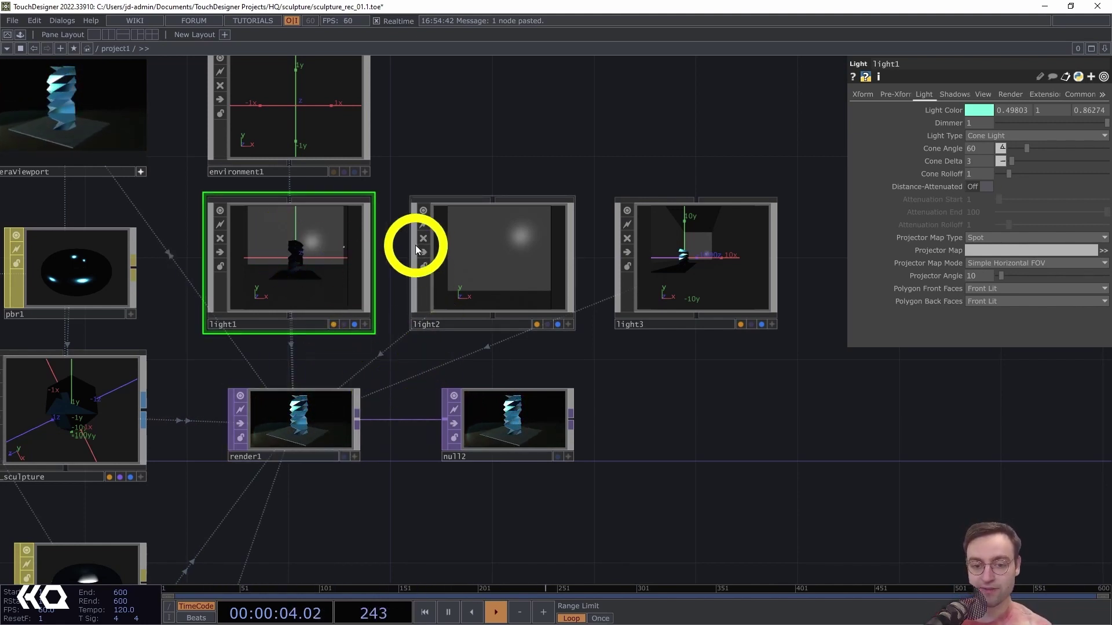
scroll(329, 498, "up", 1)
scroll(329, 498, "up", 2)
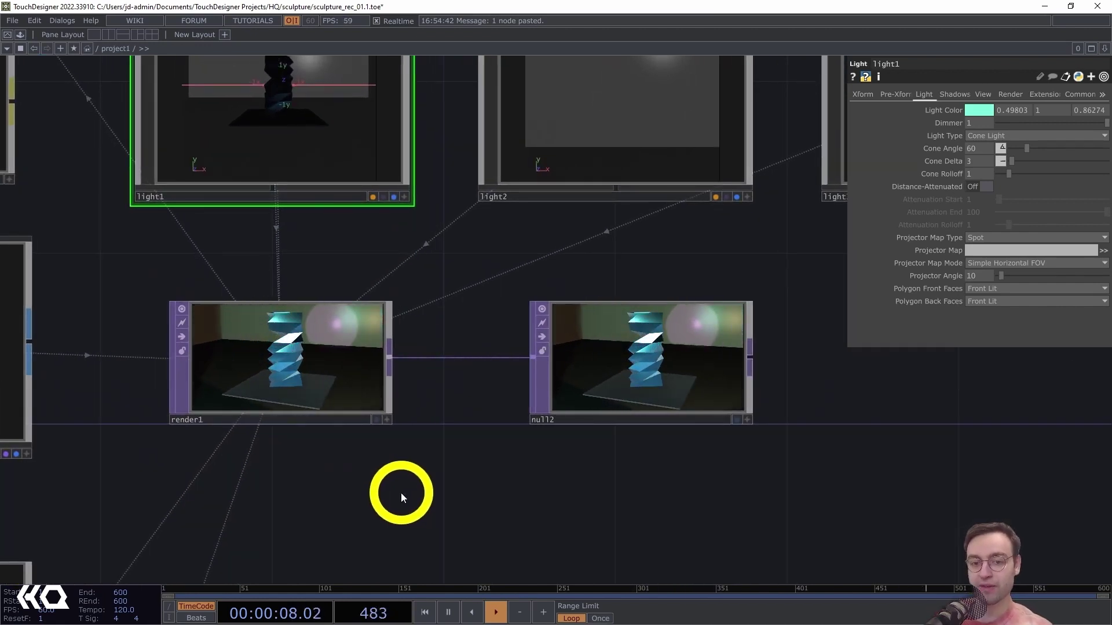
scroll(400, 495, "up", 1)
scroll(400, 495, "down", 3)
left_click_drag(362, 511, 391, 513)
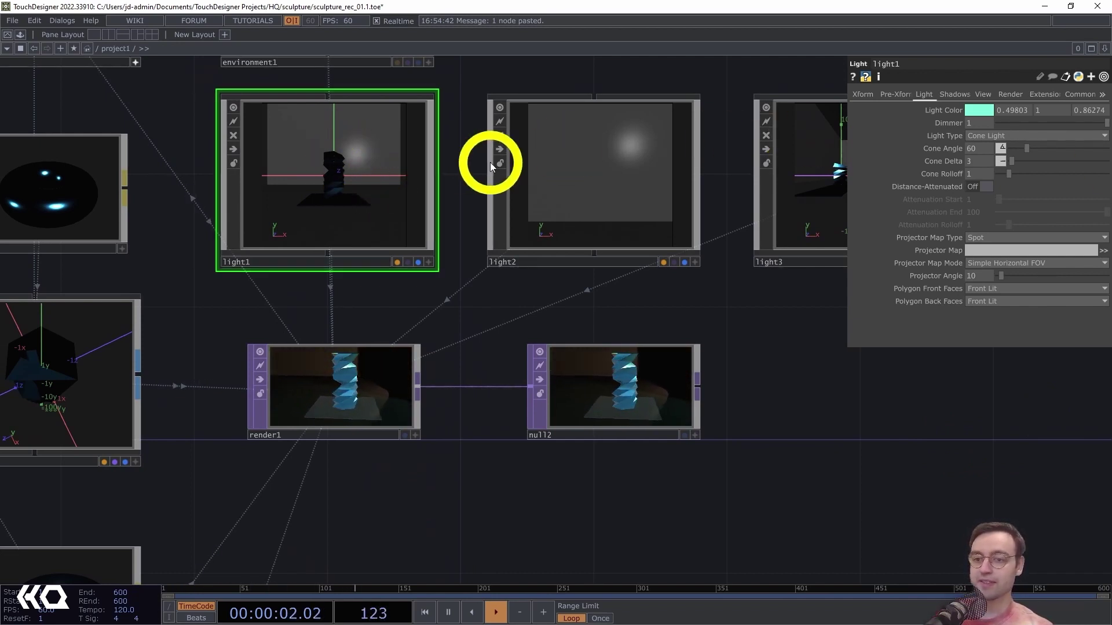
left_click(955, 94)
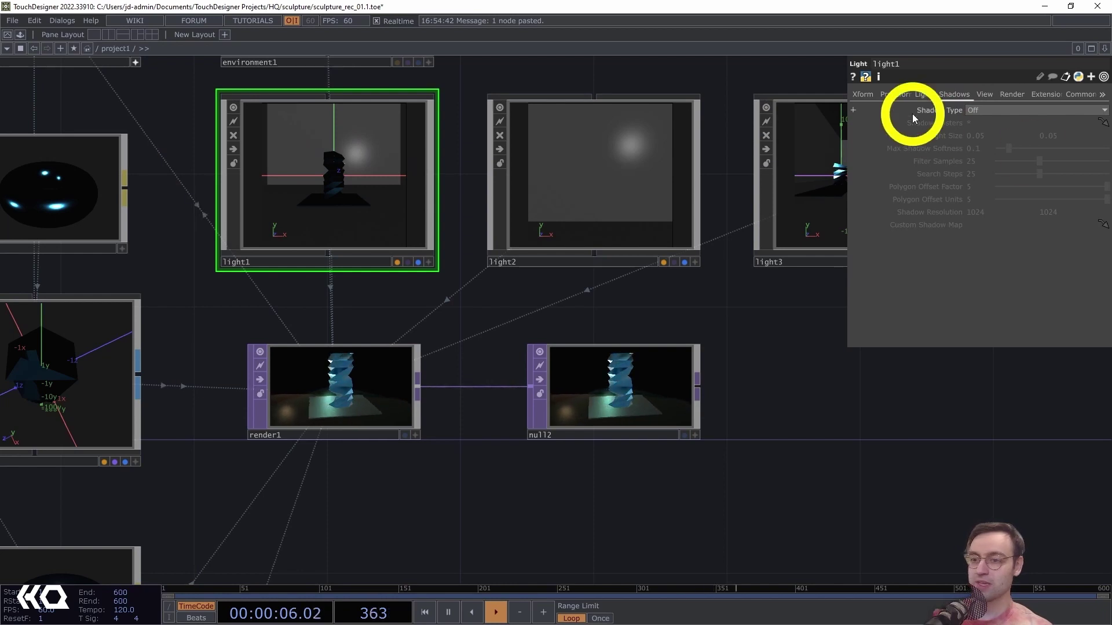
left_click(991, 110)
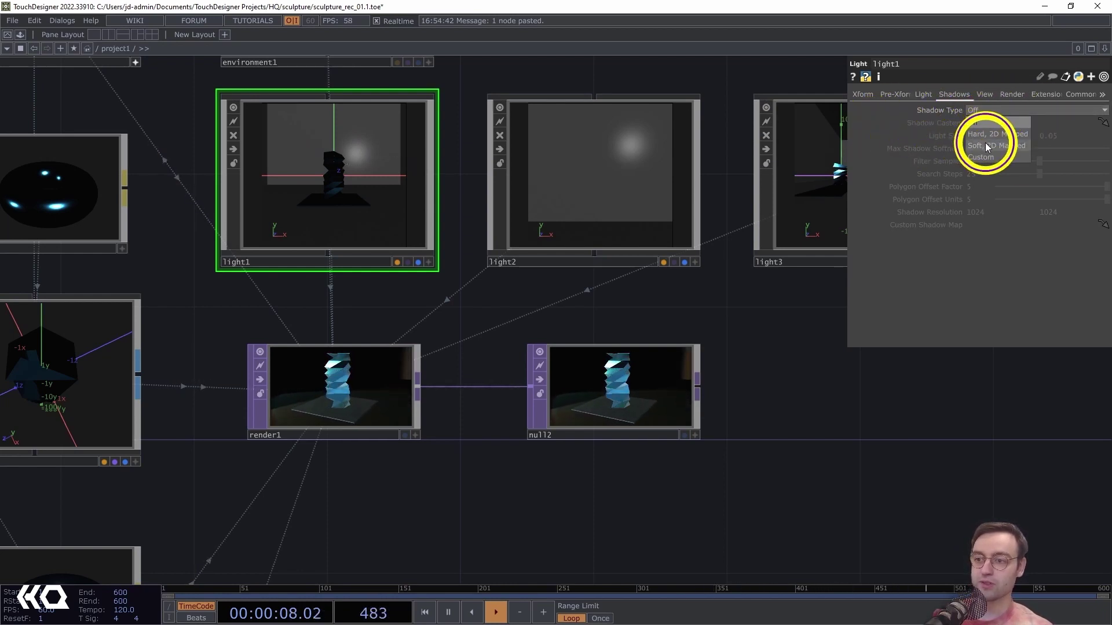
left_click(987, 146)
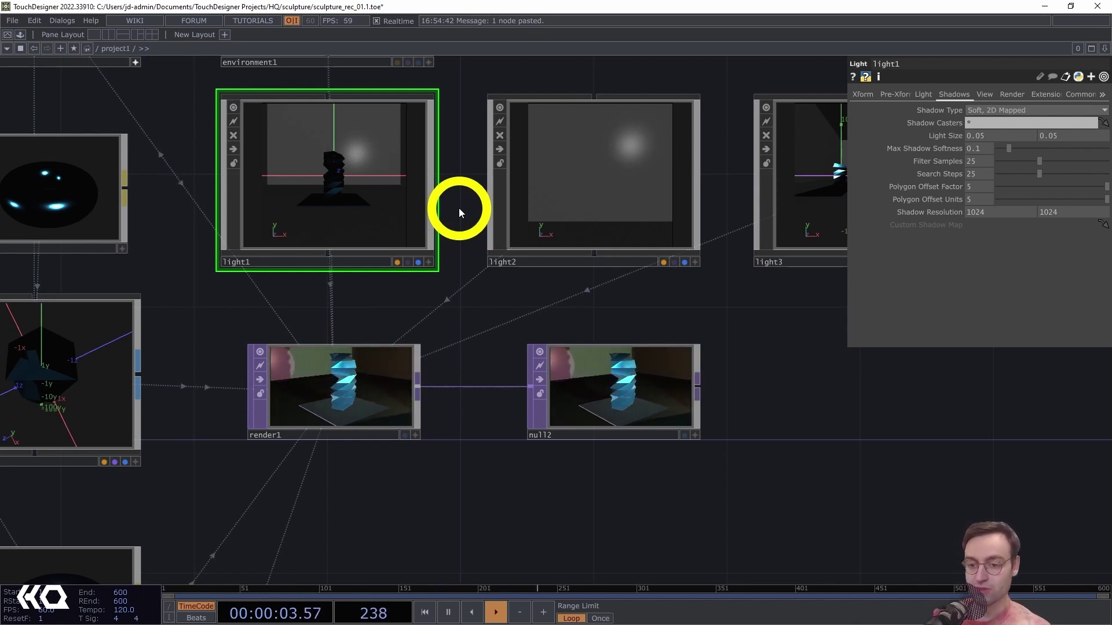
left_click(920, 125)
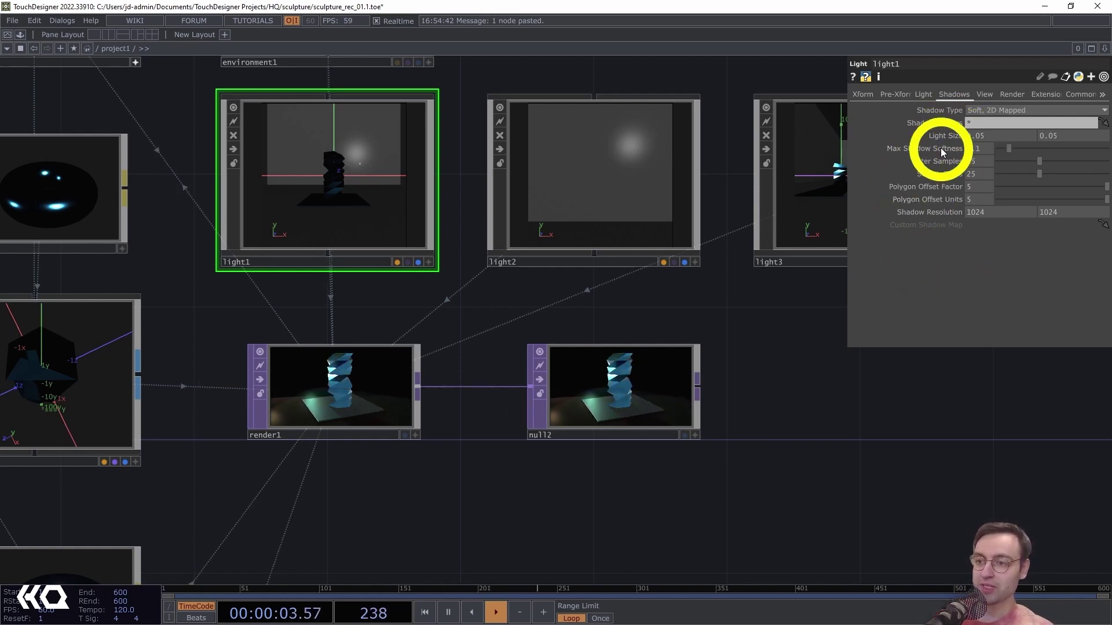
Soften light1's shadows with a Light Size of 0.1 by 0.1, Max Shadow Softness 0.99, Filter Samples 42 and Search Steps 59.
key("space")
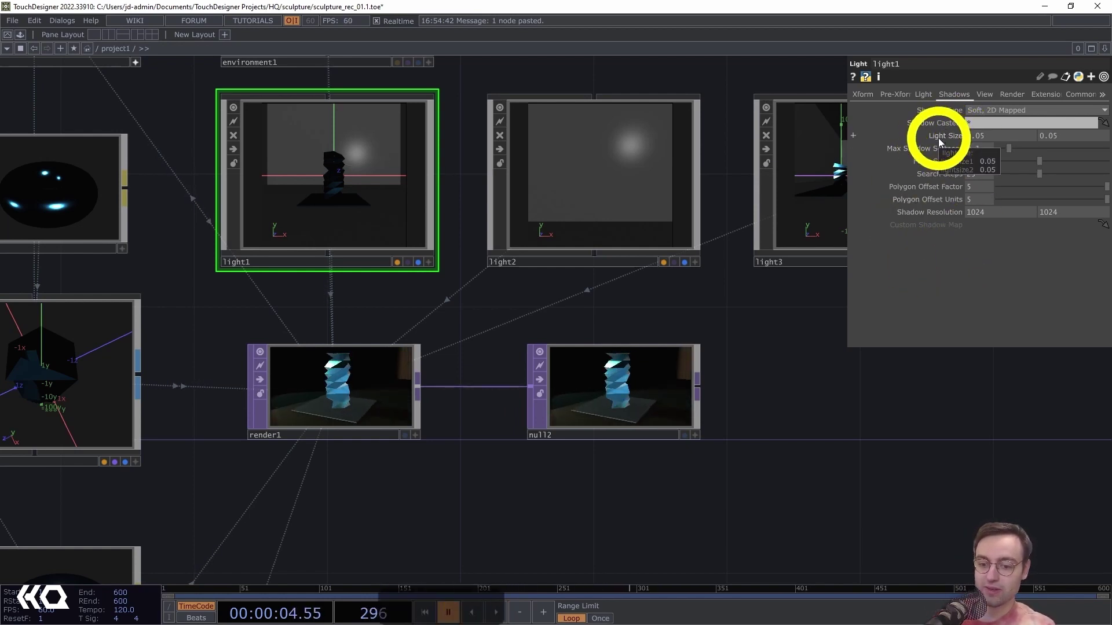
key("space")
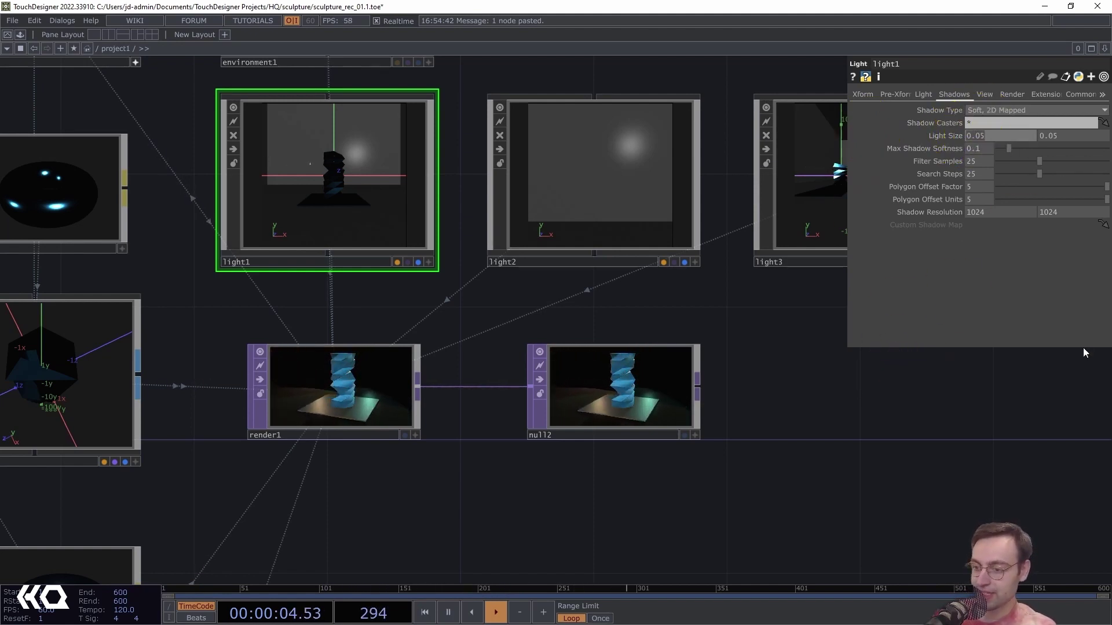
key("Tab")
key("Return")
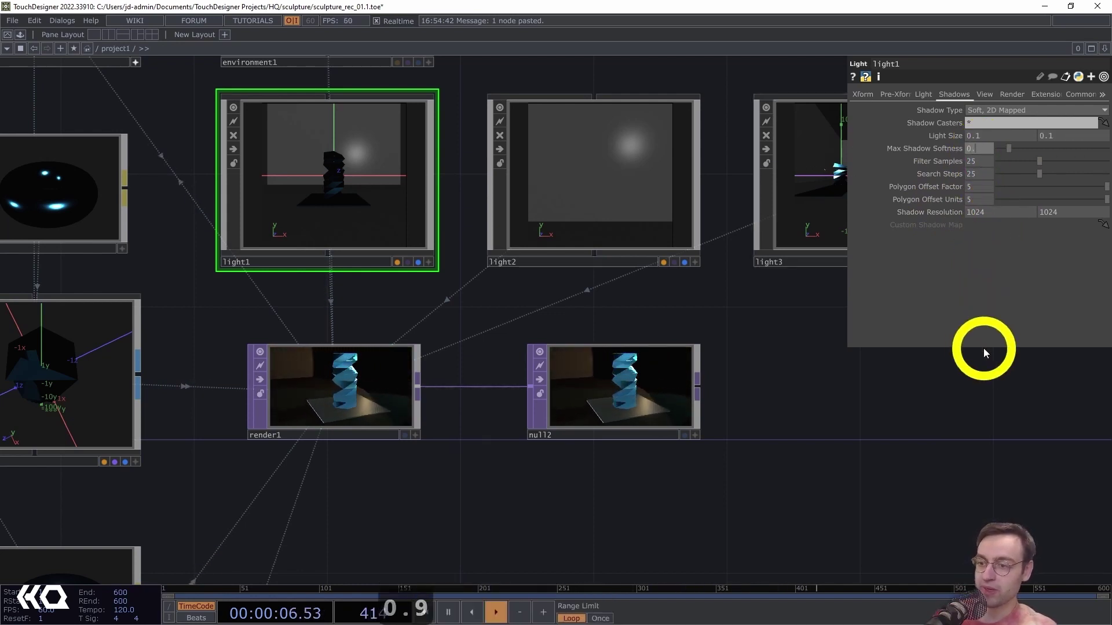
type("99")
key("Return")
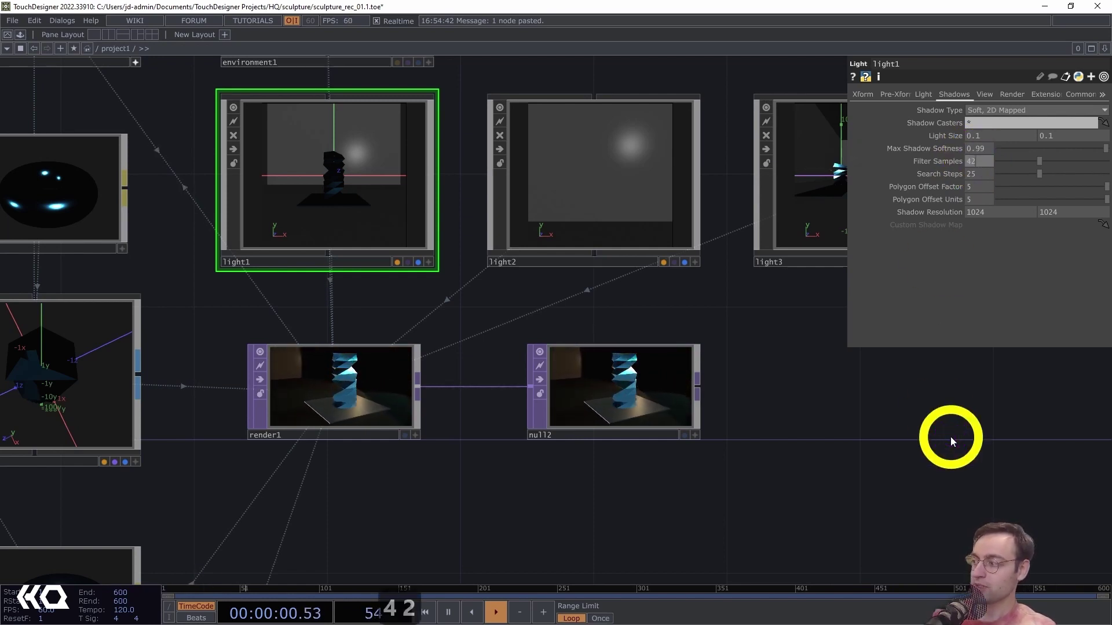
double_click(976, 173)
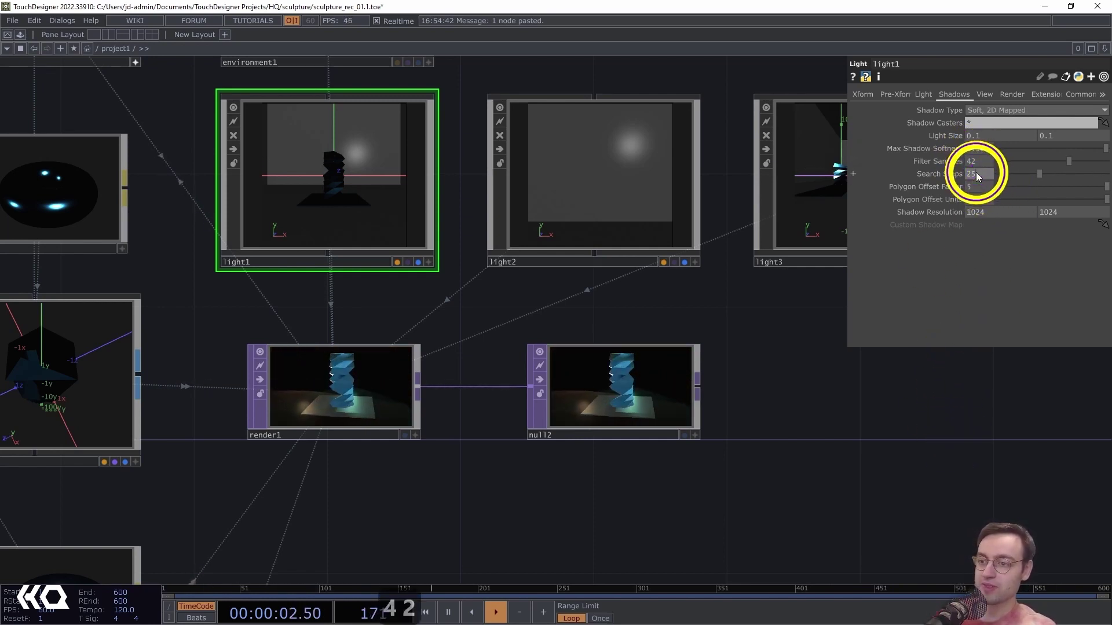
type("59")
key("Return")
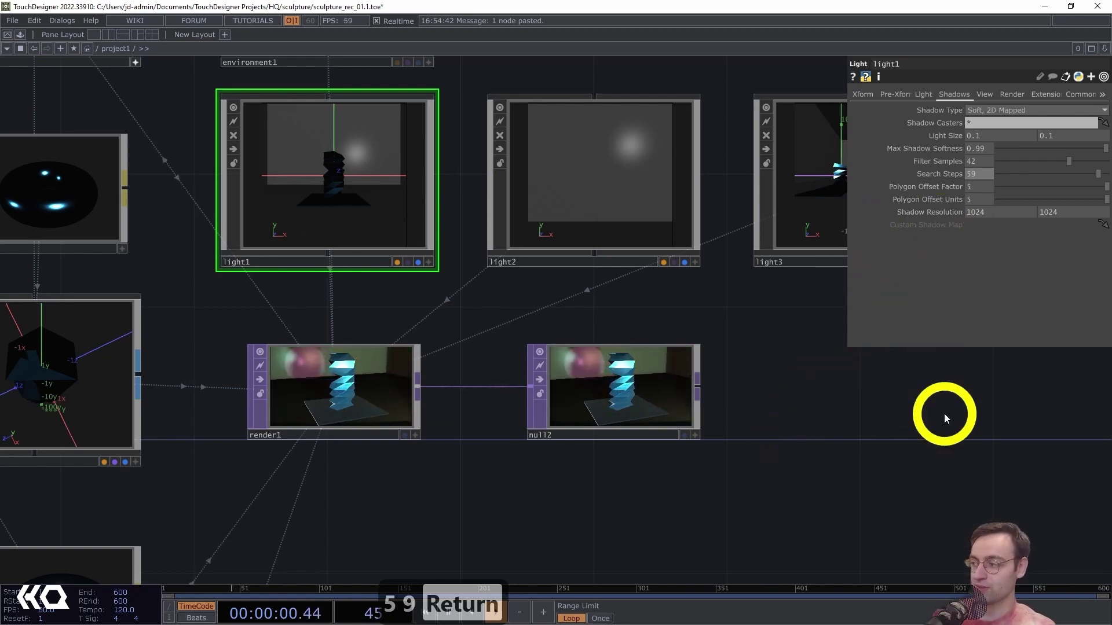
Check light1's softened shadows in render1 and set light2's Shadow Type to Soft, 2D Mapped.
scroll(415, 489, "up", 10)
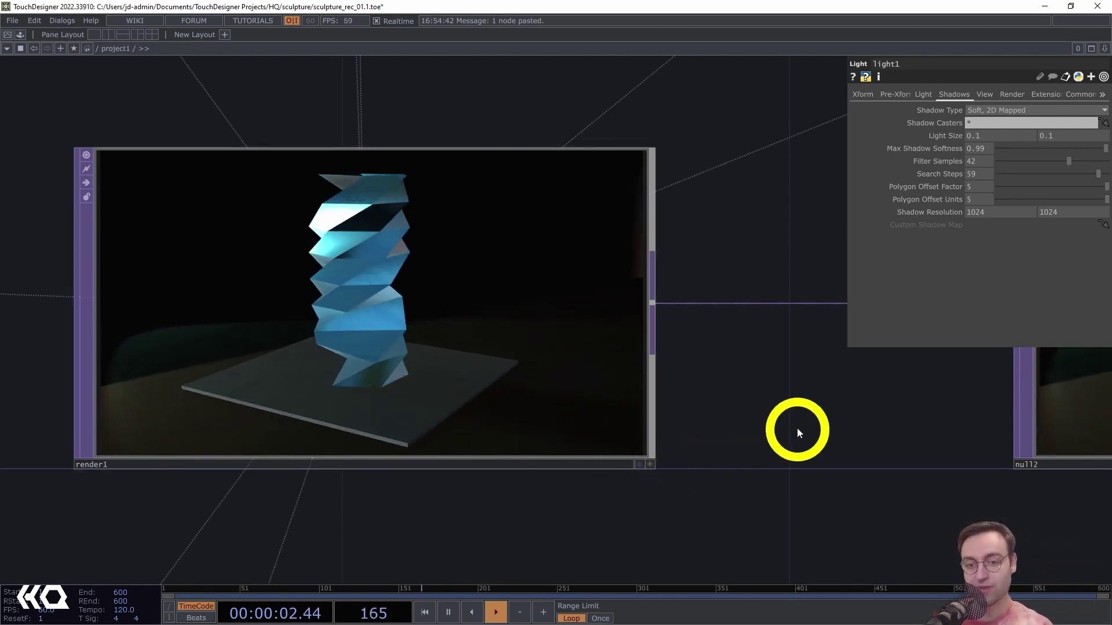
scroll(799, 429, "down", 3)
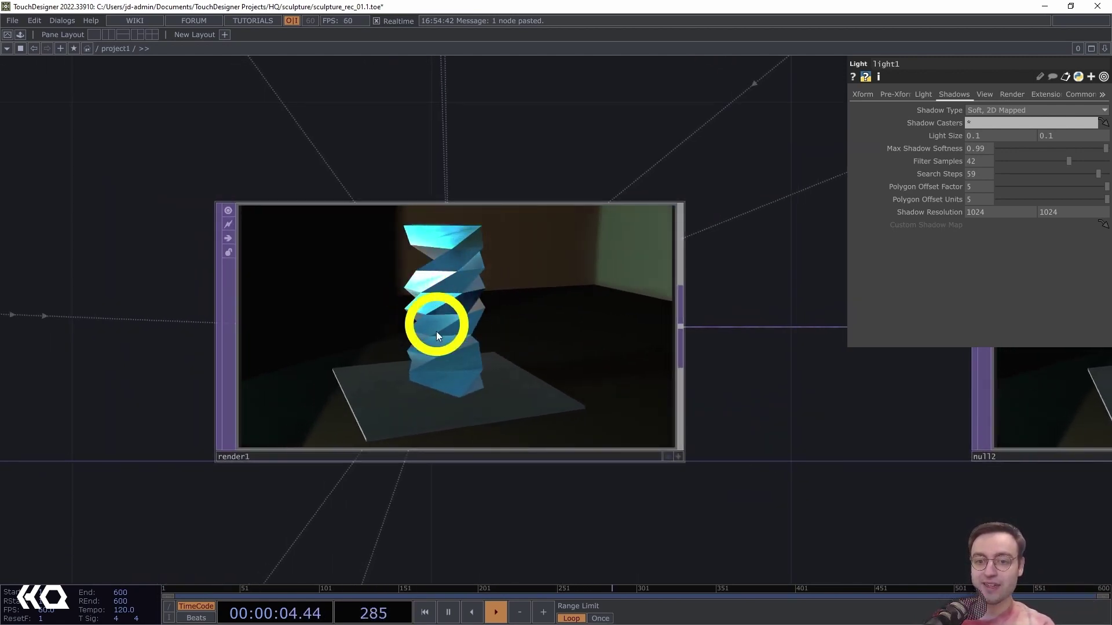
scroll(811, 424, "down", 3)
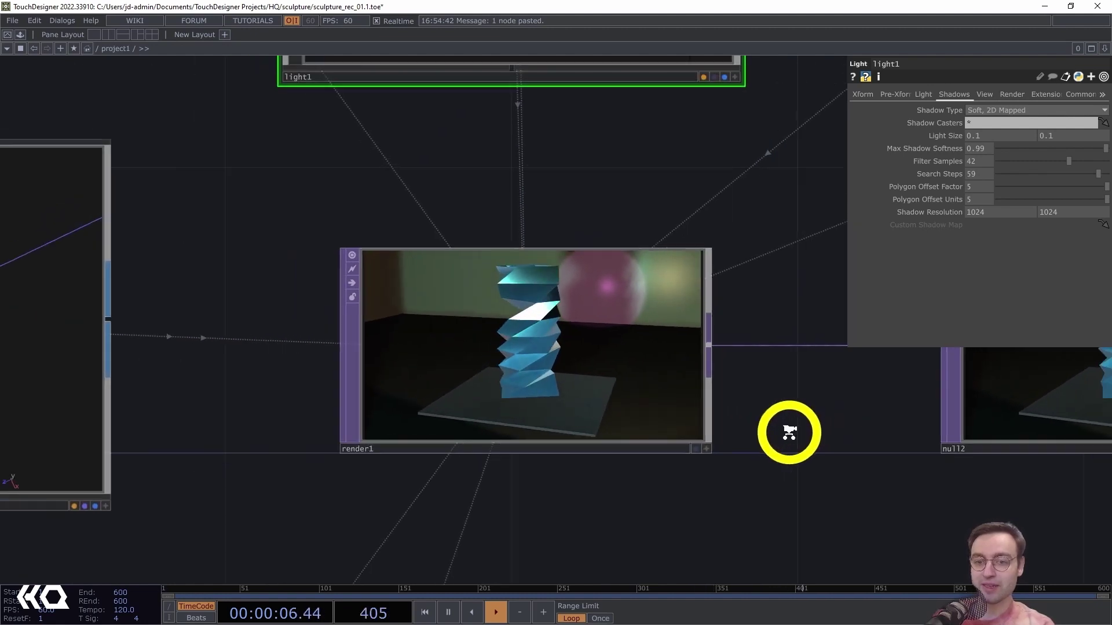
left_click_drag(748, 432, 640, 435)
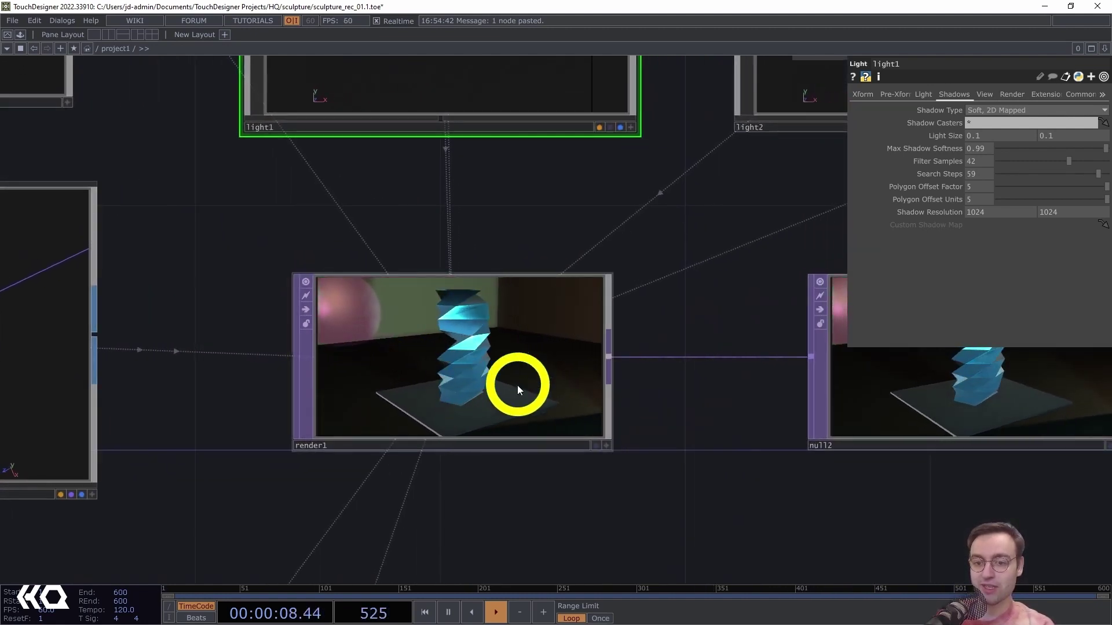
scroll(700, 422, "down", 3)
left_click_drag(713, 472, 527, 472)
left_click(607, 131)
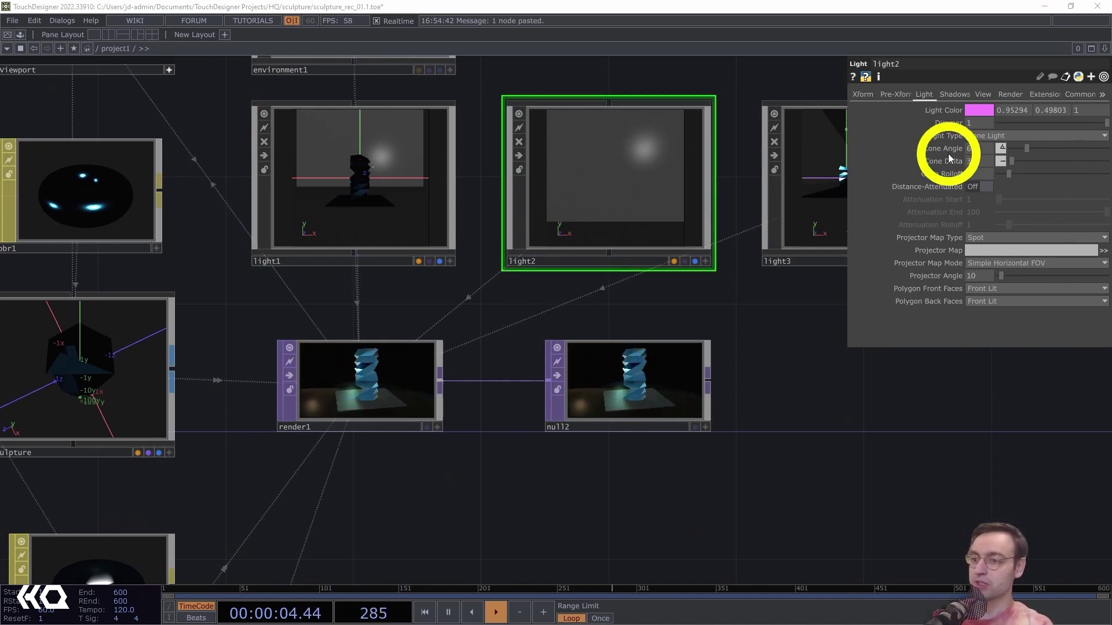
left_click(946, 94)
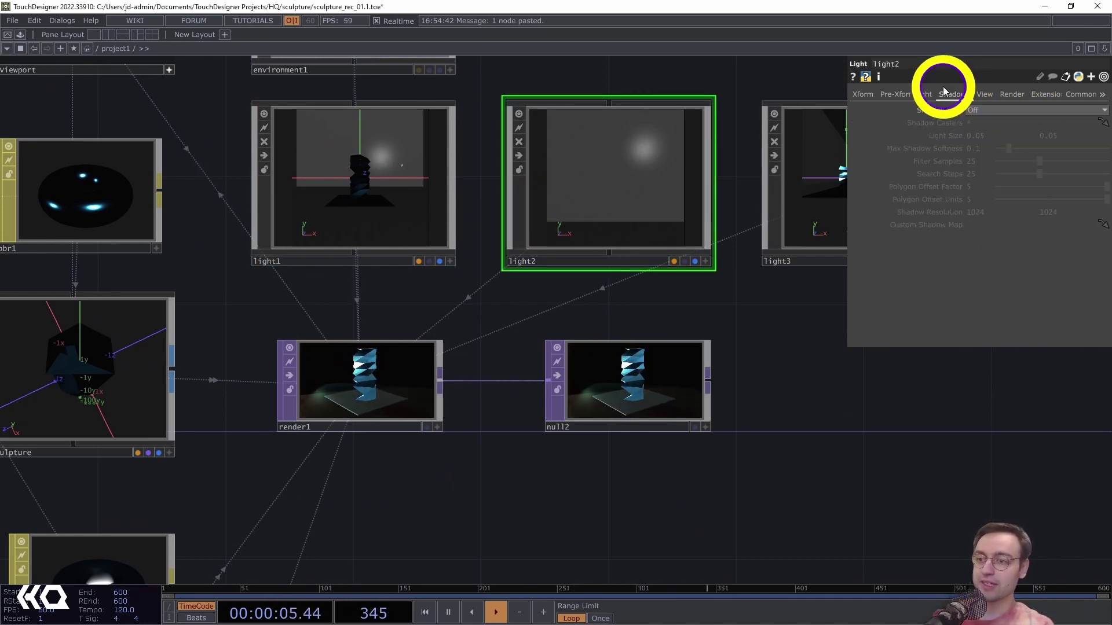
left_click(996, 110)
left_click(996, 145)
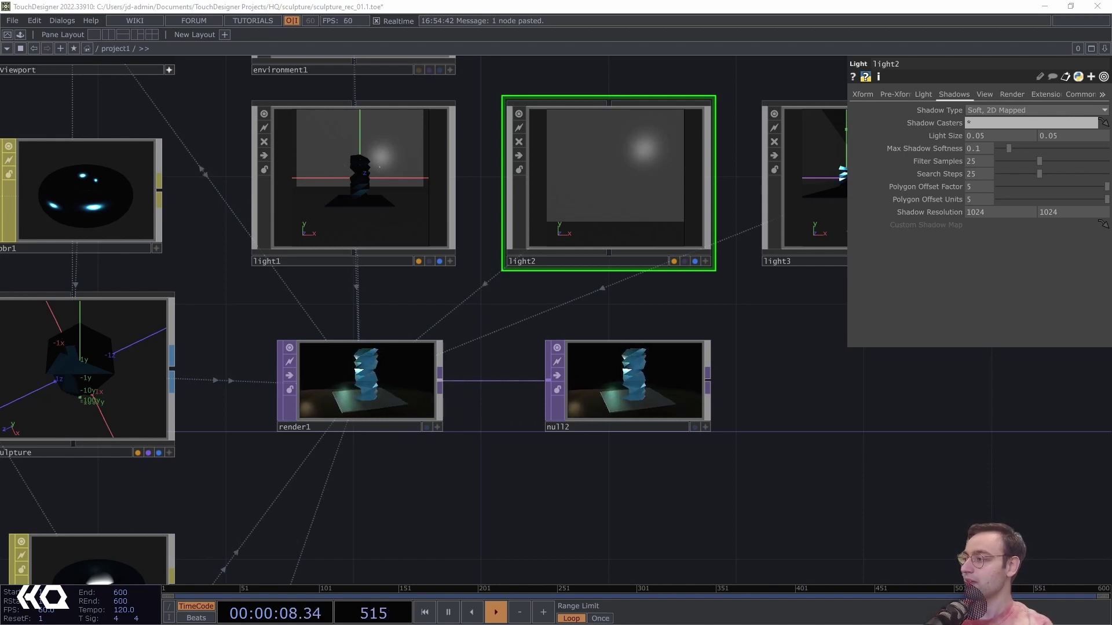
Select light3 together with light2 and reapply the Soft, 2D Mapped Shadow Type to both lights.
left_click_drag(746, 77, 525, 131)
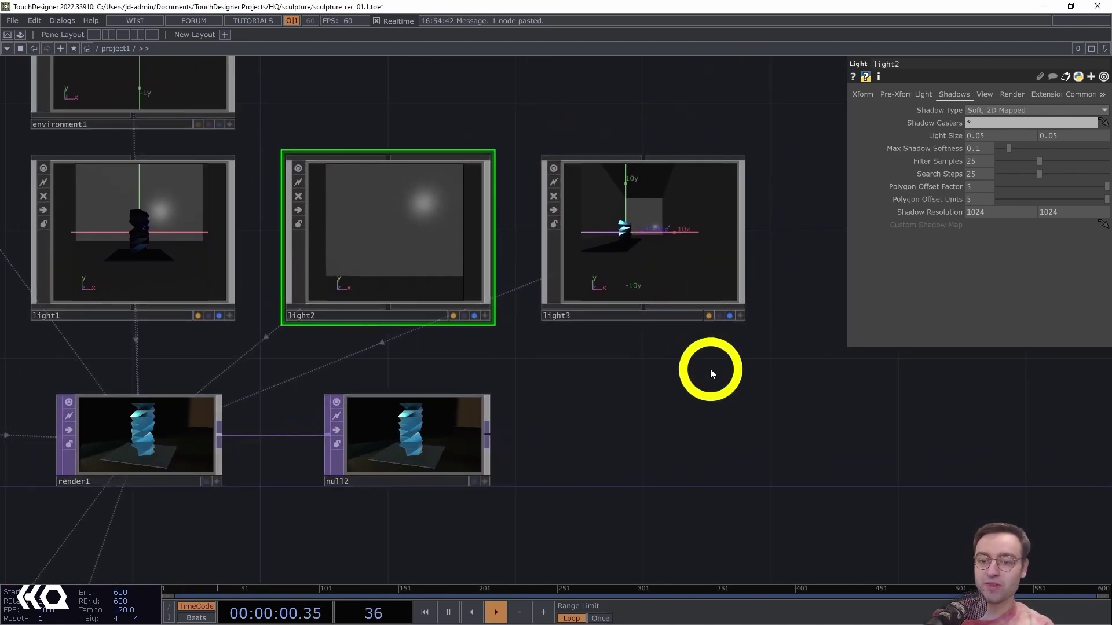
right_click_drag(710, 370, 343, 239)
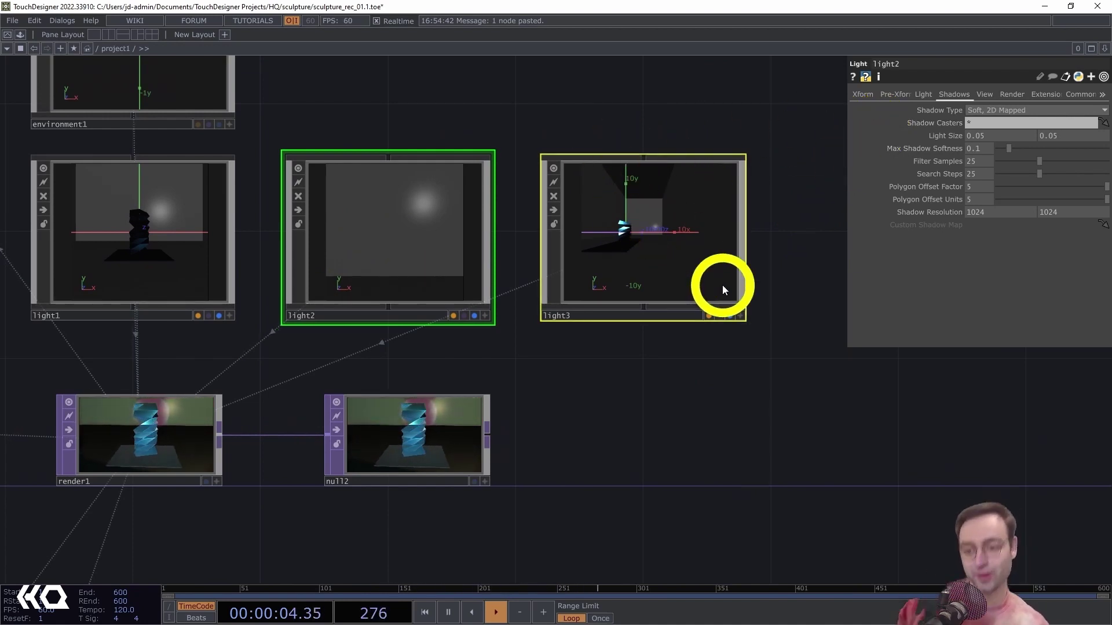
left_click(940, 94)
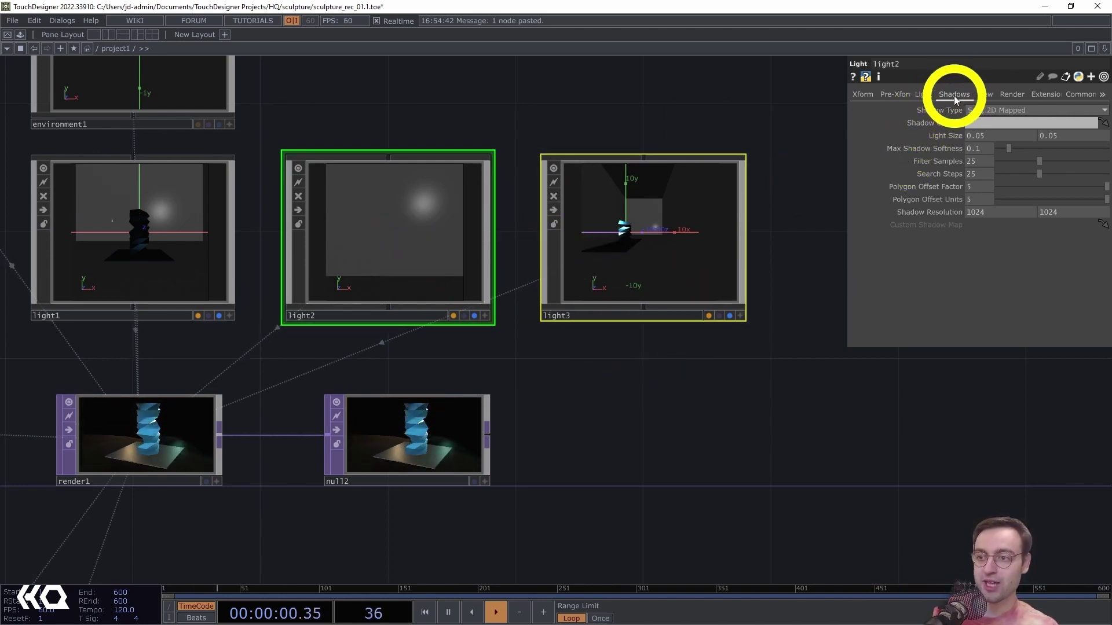
left_click(999, 110)
left_click(972, 122)
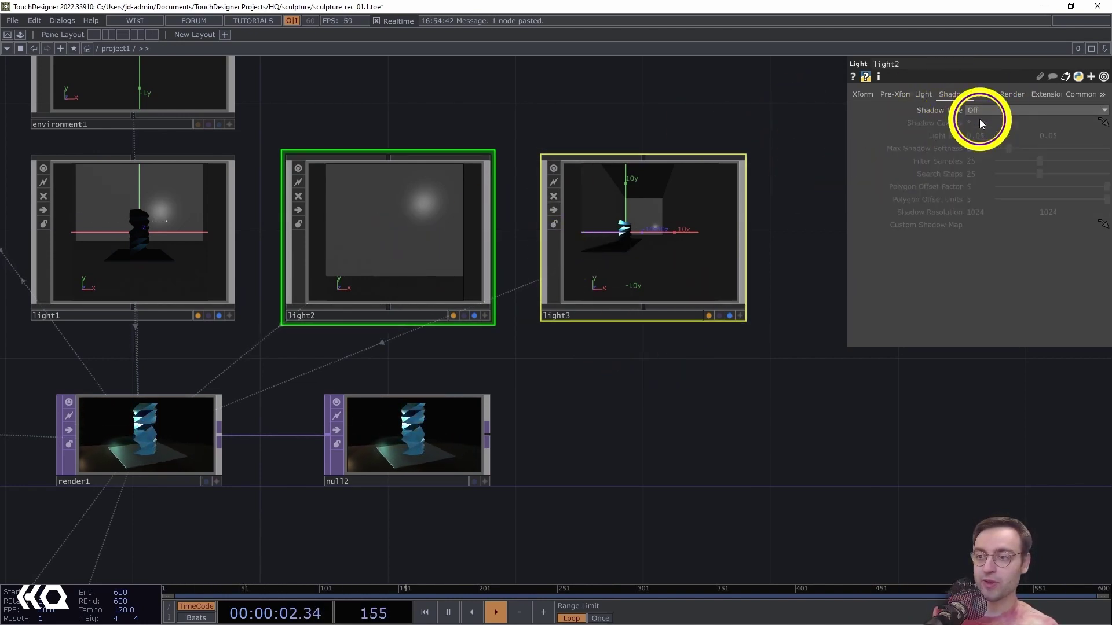
left_click(978, 110)
left_click(991, 144)
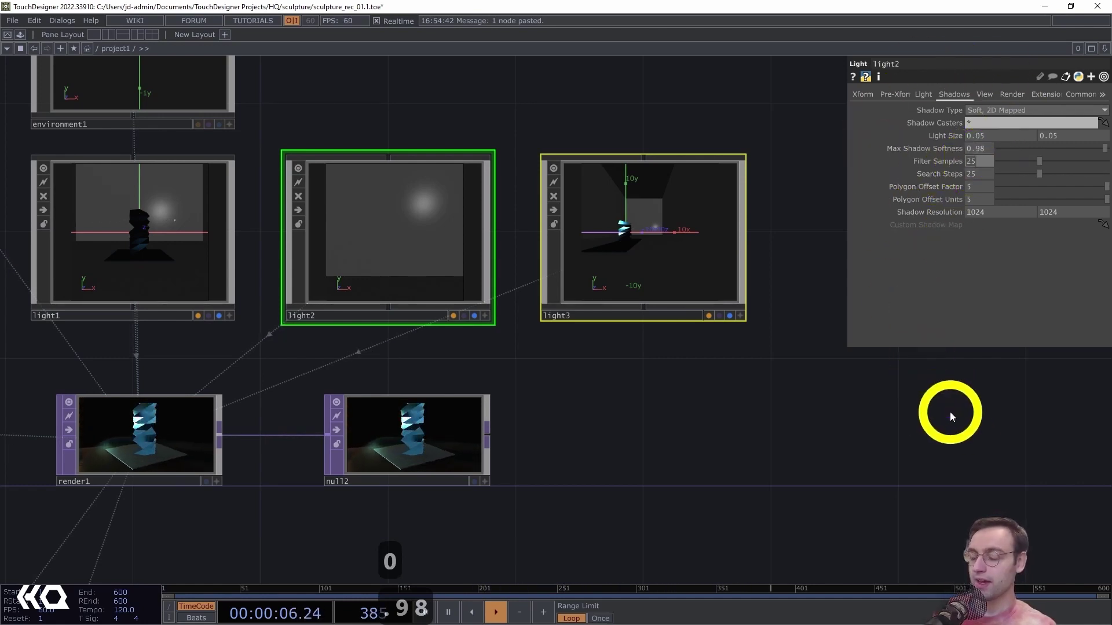
Set Max Shadow Softness to 0.98, Filter Samples to 37.5 and Search Steps to 50 for light2 and light3.
type("3")
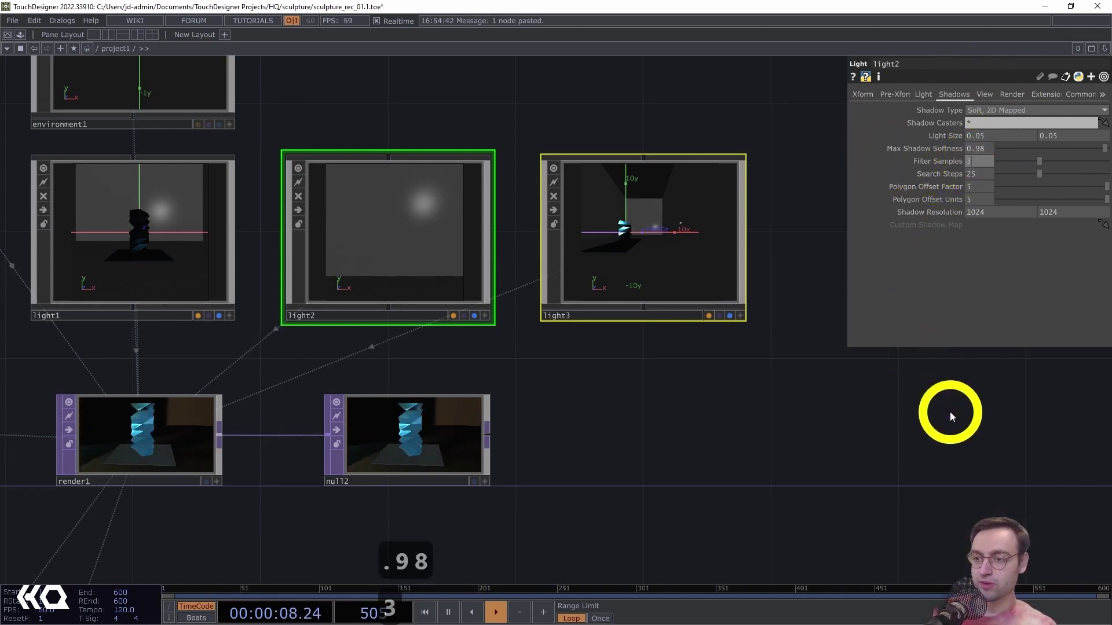
type("7.5")
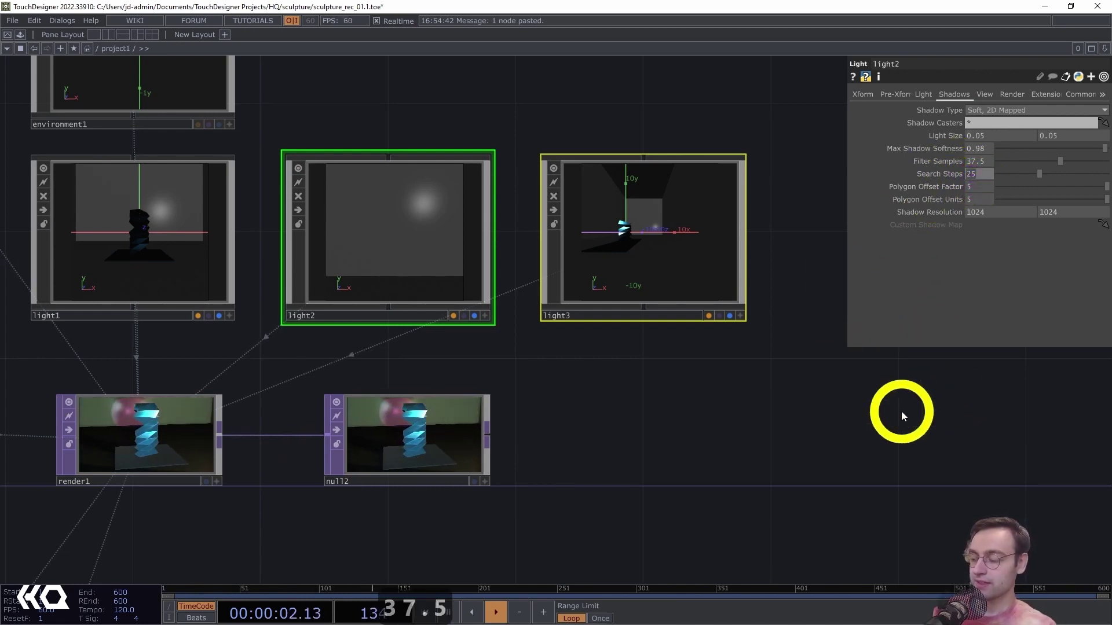
type("50")
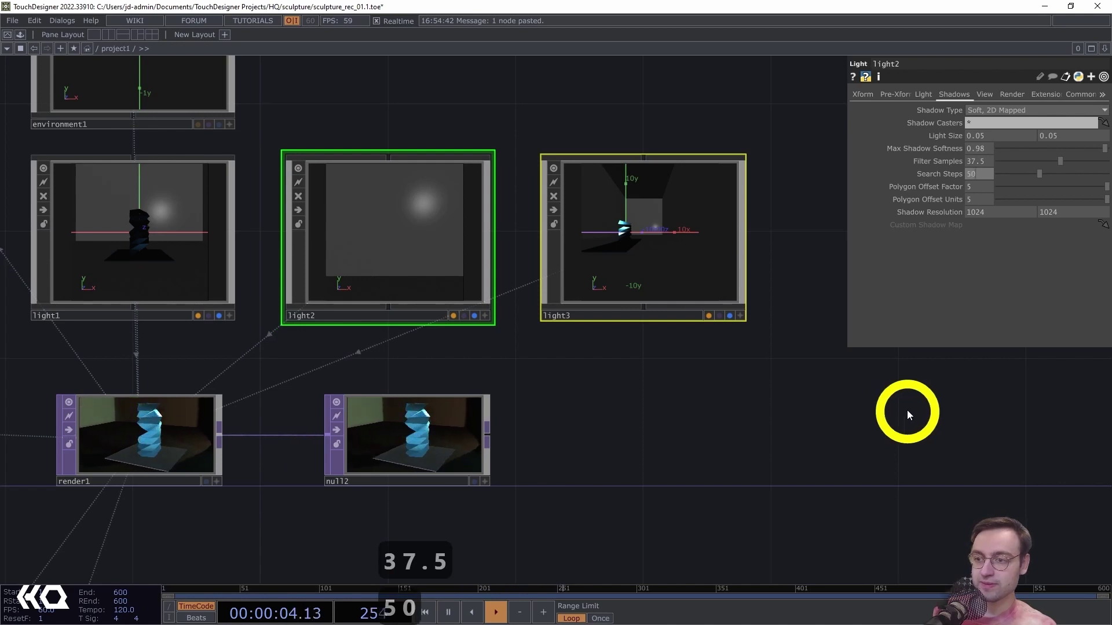
key("Return")
left_click(587, 401)
Examine render1 up close to judge the soft shadows on the sculpture, plinth and background.
left_click_drag(568, 422, 714, 393)
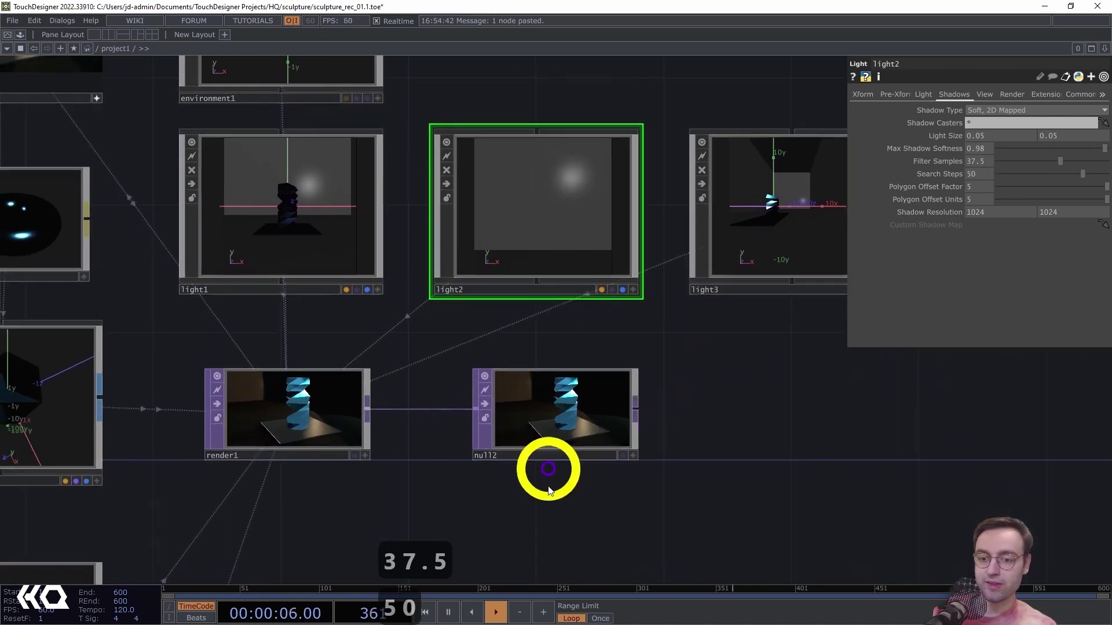
scroll(442, 476, "up", 8)
left_click_drag(331, 483, 482, 514)
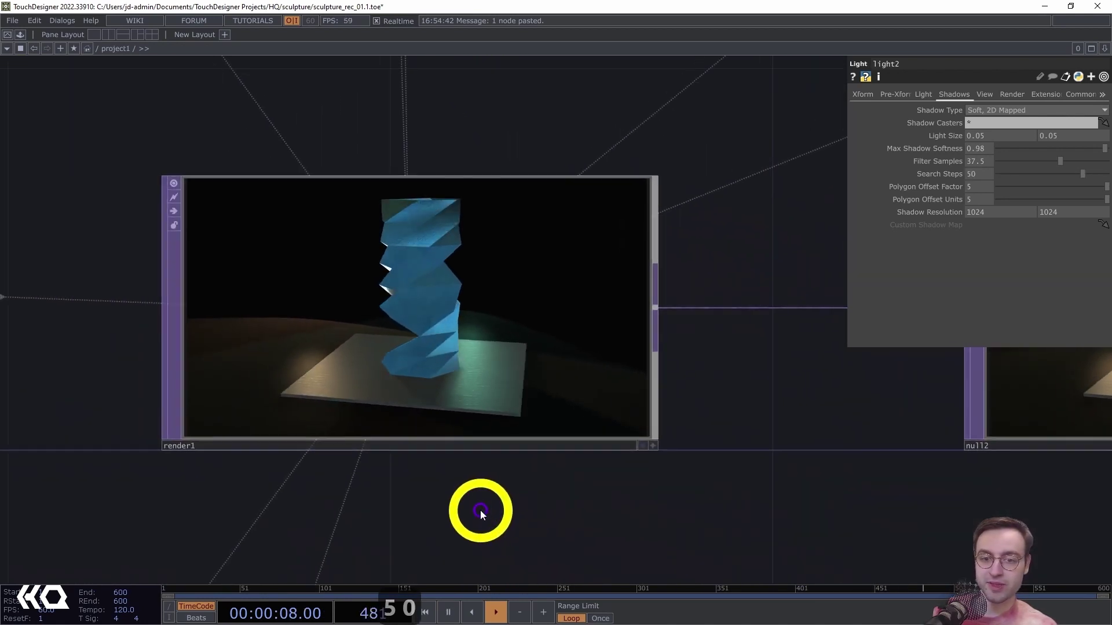
scroll(482, 497, "up", 4)
left_click_drag(938, 460, 912, 520)
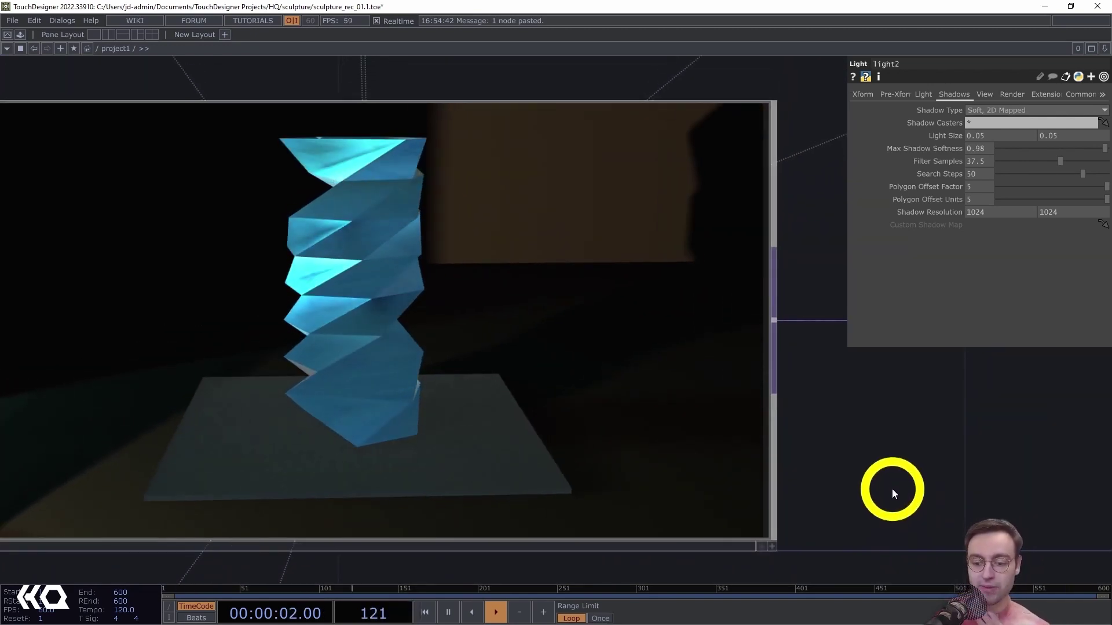
scroll(898, 463, "down", 2)
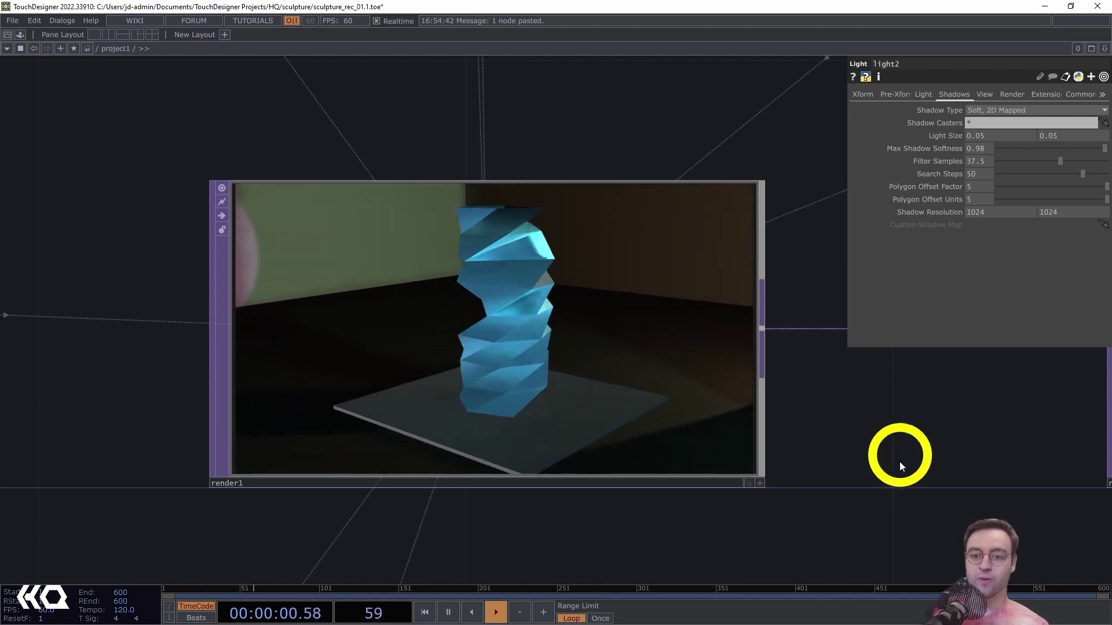
Review the sculpture's operator chain from script5 through null1 to geo_sculpture, along with the nearby material and plinth operators.
scroll(799, 503, "down", 6)
left_click_drag(846, 420, 883, 321)
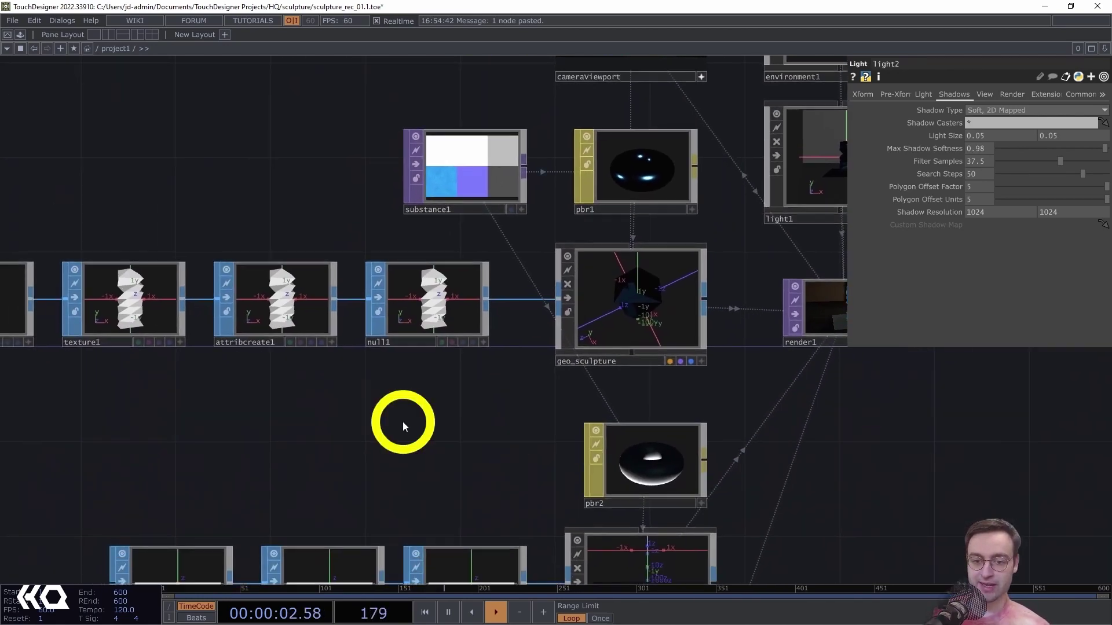
left_click_drag(422, 427, 685, 426)
left_click_drag(605, 426, 738, 427)
scroll(651, 433, "down", 3)
scroll(650, 432, "down", 2)
left_click_drag(662, 433, 728, 436)
scroll(728, 435, "up", 3)
scroll(631, 451, "down", 2)
middle_click_drag(631, 450, 599, 453)
left_click_drag(692, 440, 769, 421)
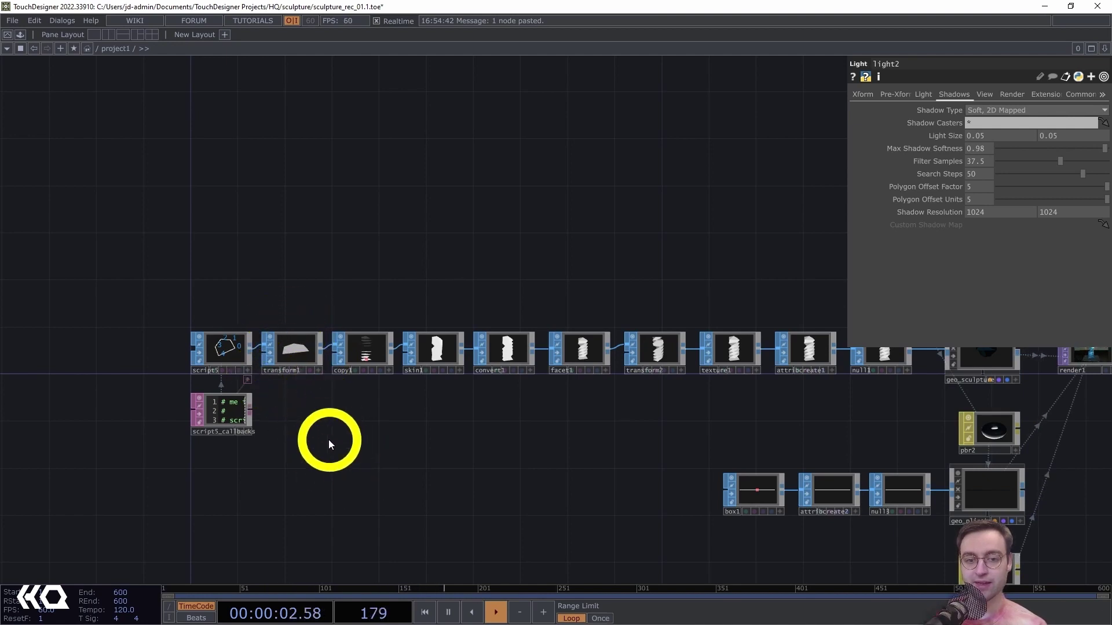
scroll(328, 439, "up", 2)
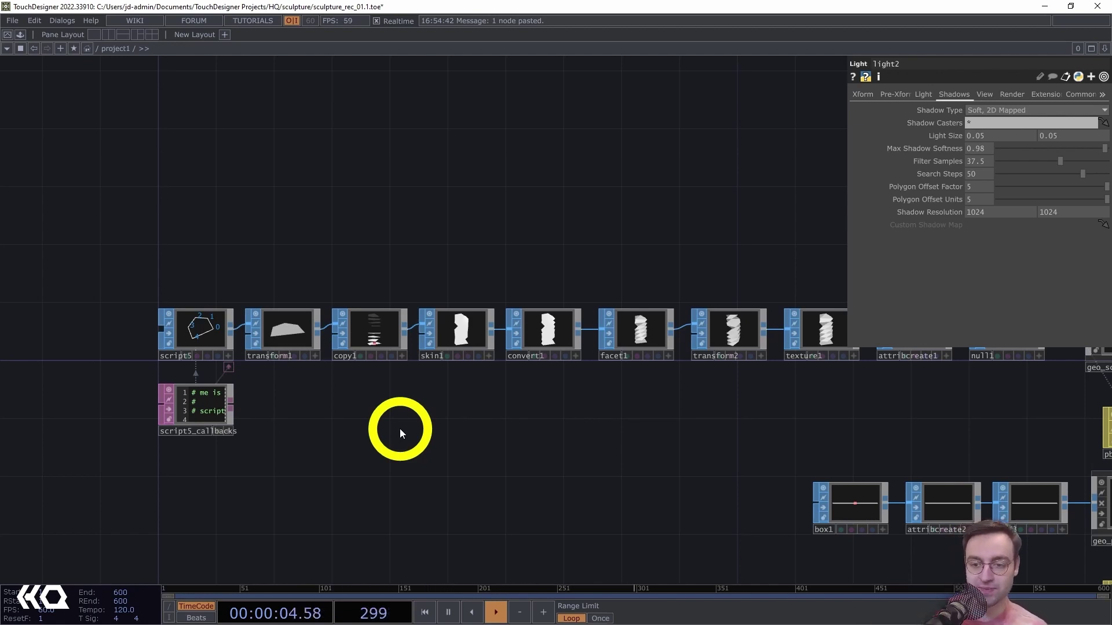
left_click_drag(701, 424, 449, 429)
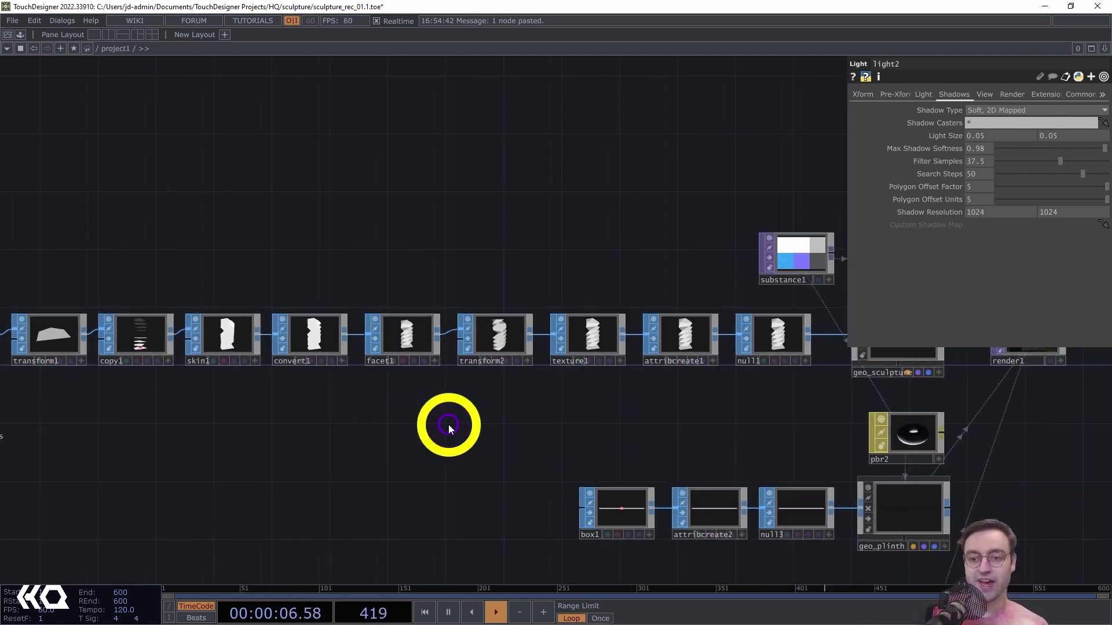
left_click_drag(292, 447, 144, 468)
left_click_drag(584, 449, 471, 451)
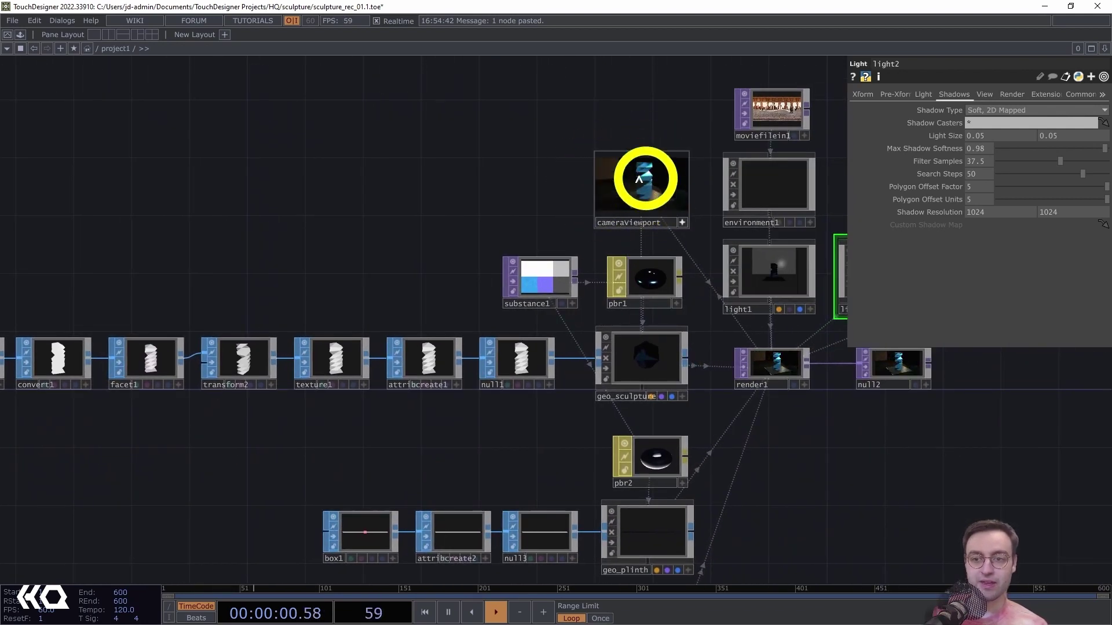
left_click_drag(521, 216, 477, 218)
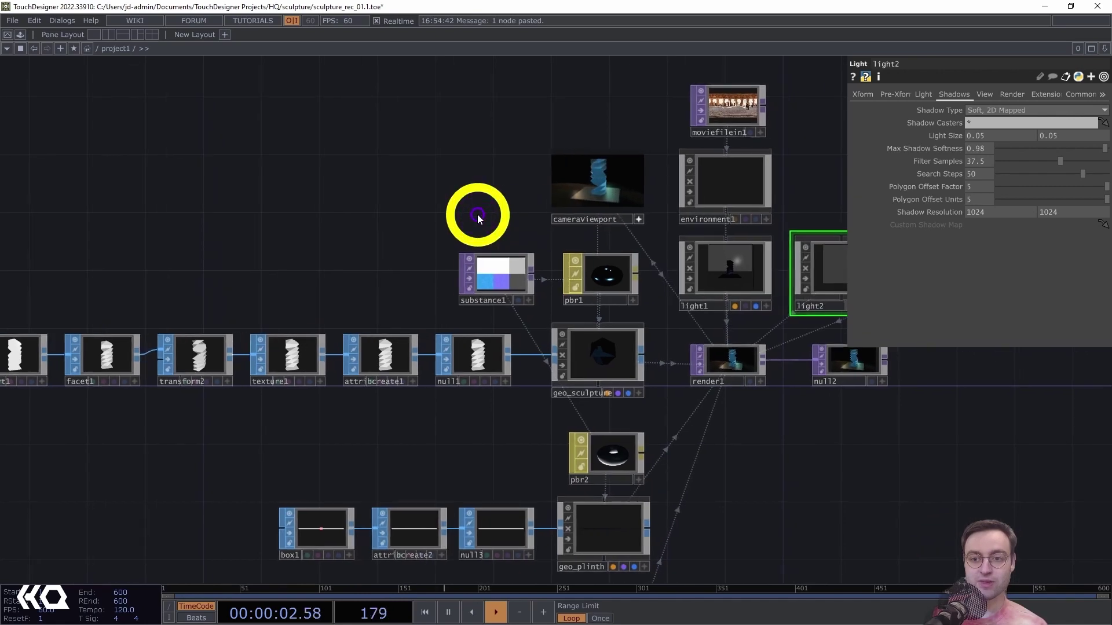
Inspect render1 again and look over the surrounding lights, materials and geometry that feed it.
scroll(751, 418, "up", 1)
scroll(751, 418, "up", 10)
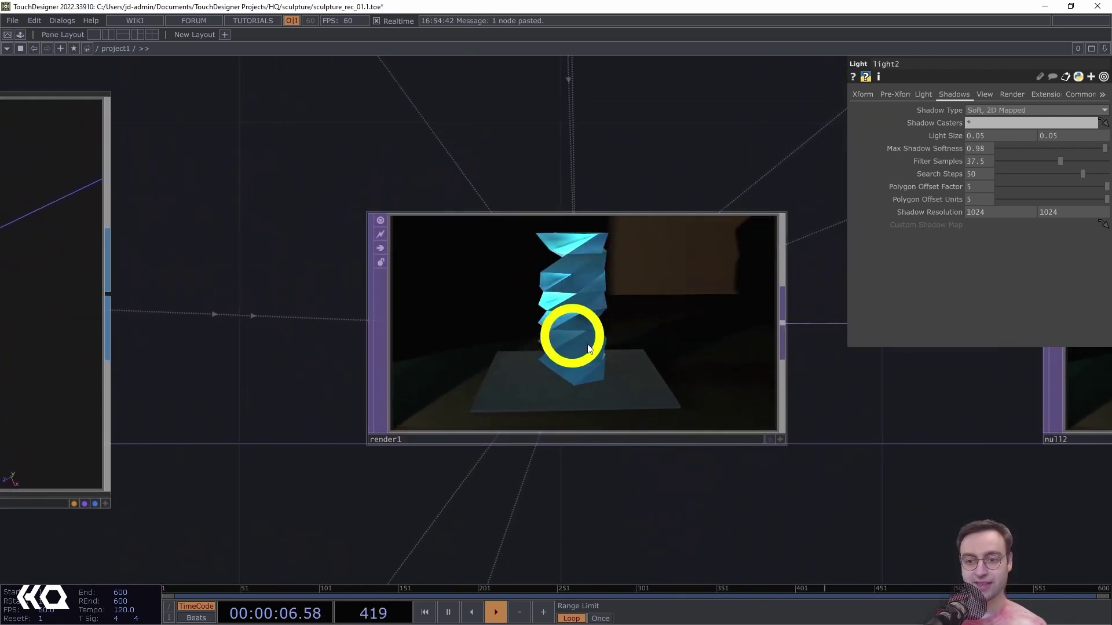
scroll(732, 496, "down", 8)
scroll(619, 529, "down", 8)
left_click_drag(712, 566, 695, 409)
left_click_drag(769, 415, 617, 458)
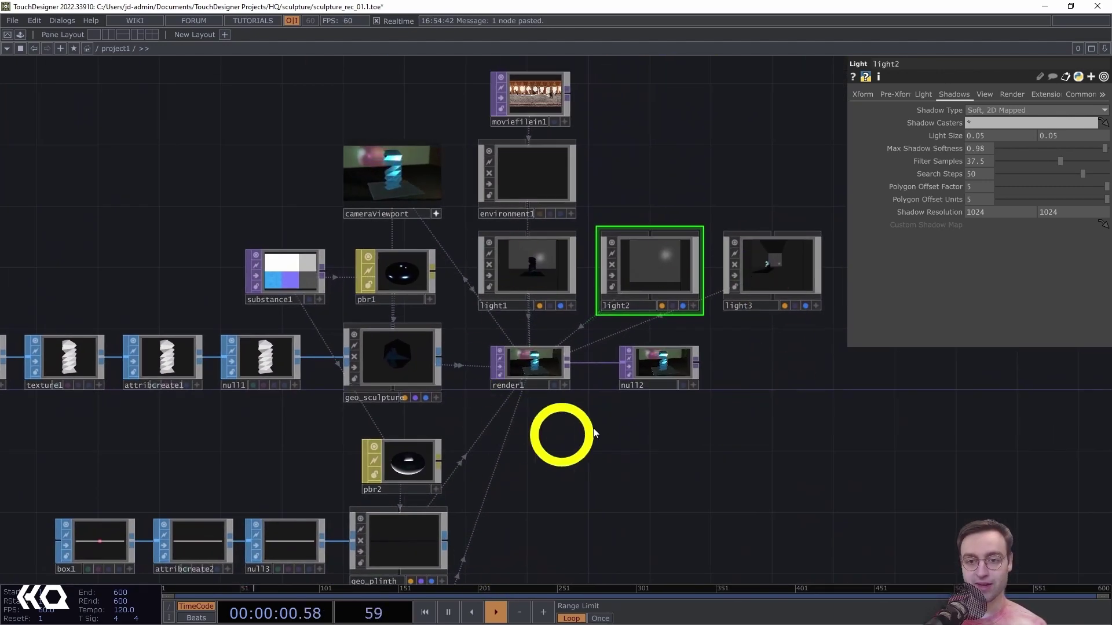
scroll(593, 444, "up", 4)
scroll(593, 442, "up", 3)
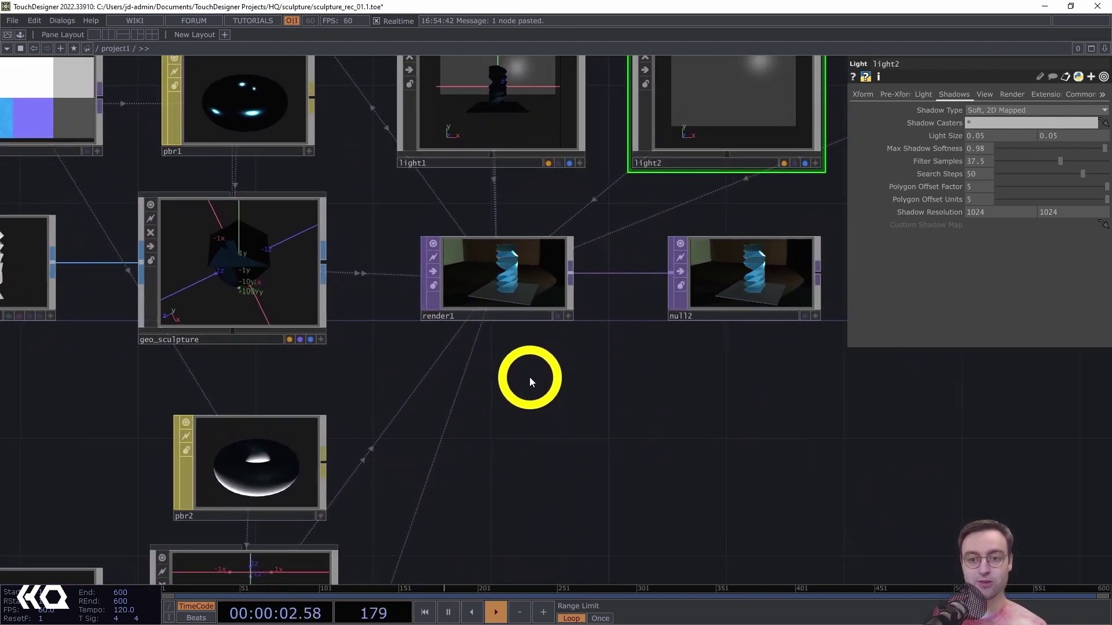
left_click_drag(482, 400, 566, 490)
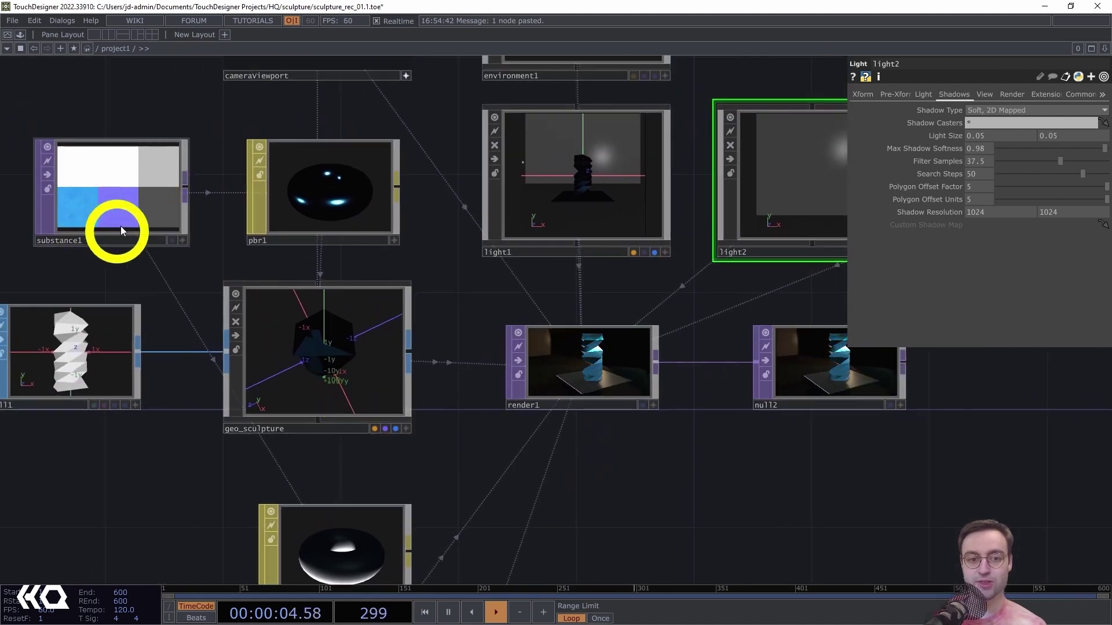
View render1's output in its own floating window, then close that window.
scroll(581, 469, "up", 5)
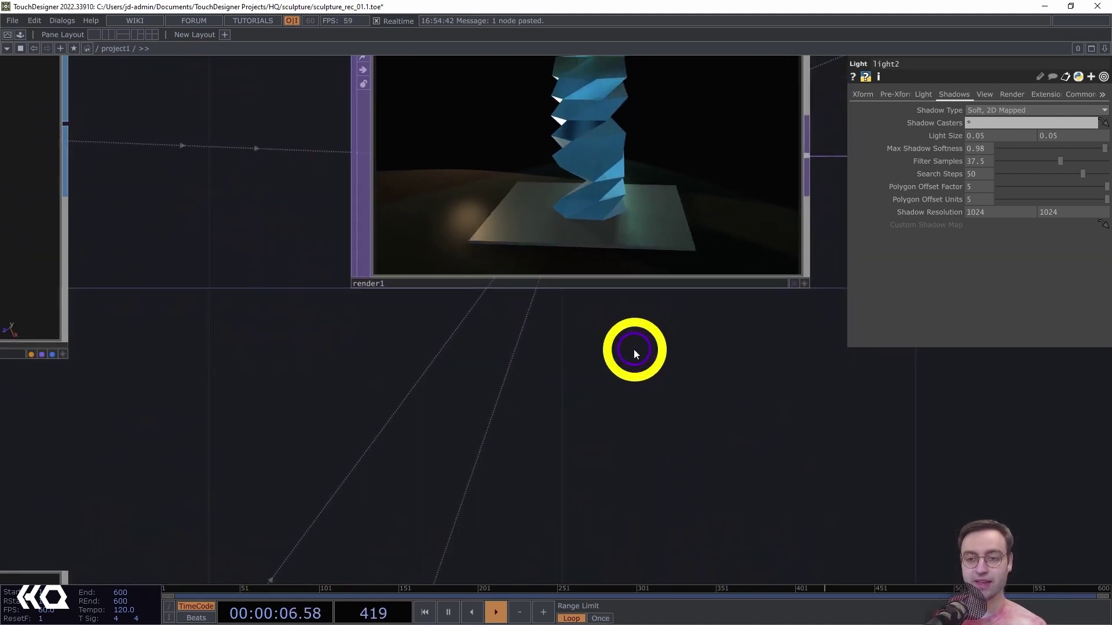
right_click(569, 252)
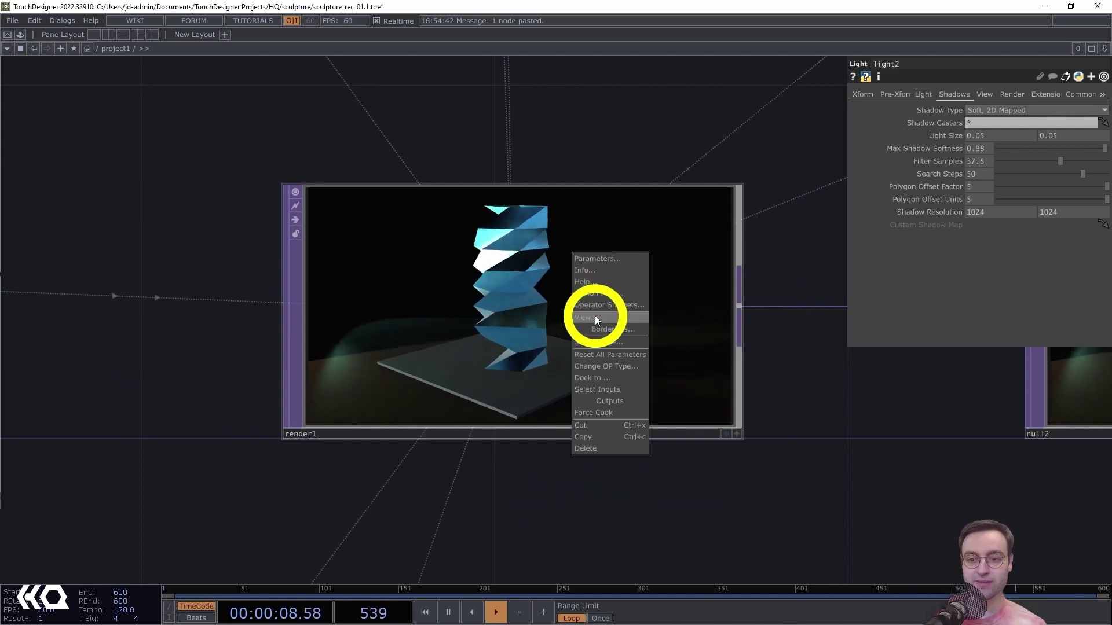
left_click(597, 315)
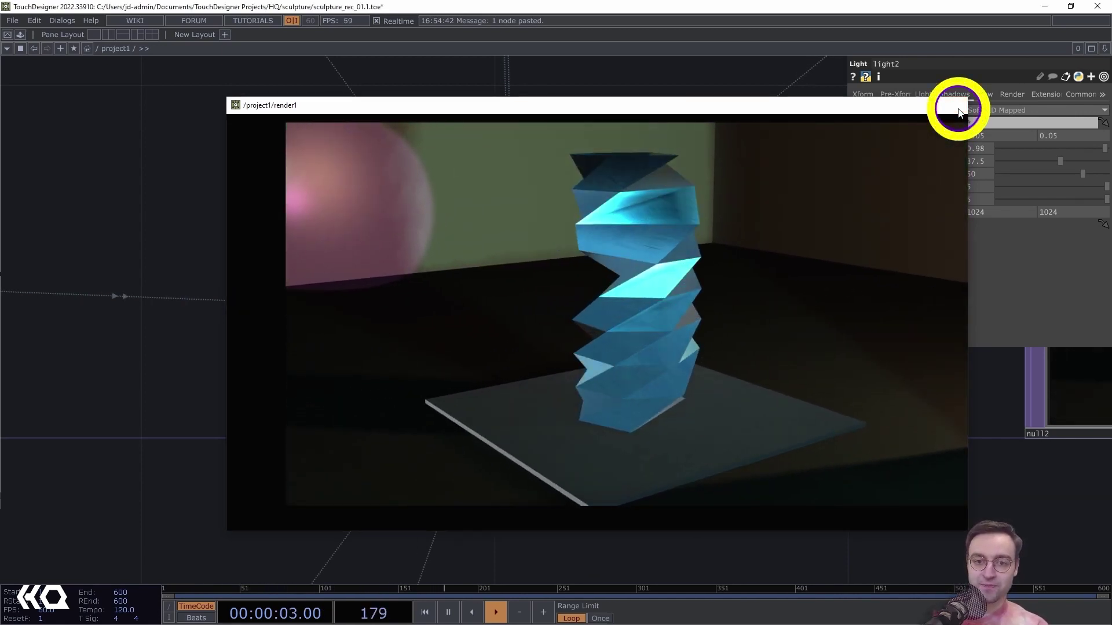
left_click(956, 108)
Look over the plinth and background branches, and inspect render1 at close range.
scroll(598, 489, "down", 5)
left_click_drag(461, 502, 465, 281)
scroll(665, 399, "down", 2)
left_click_drag(690, 425, 596, 303)
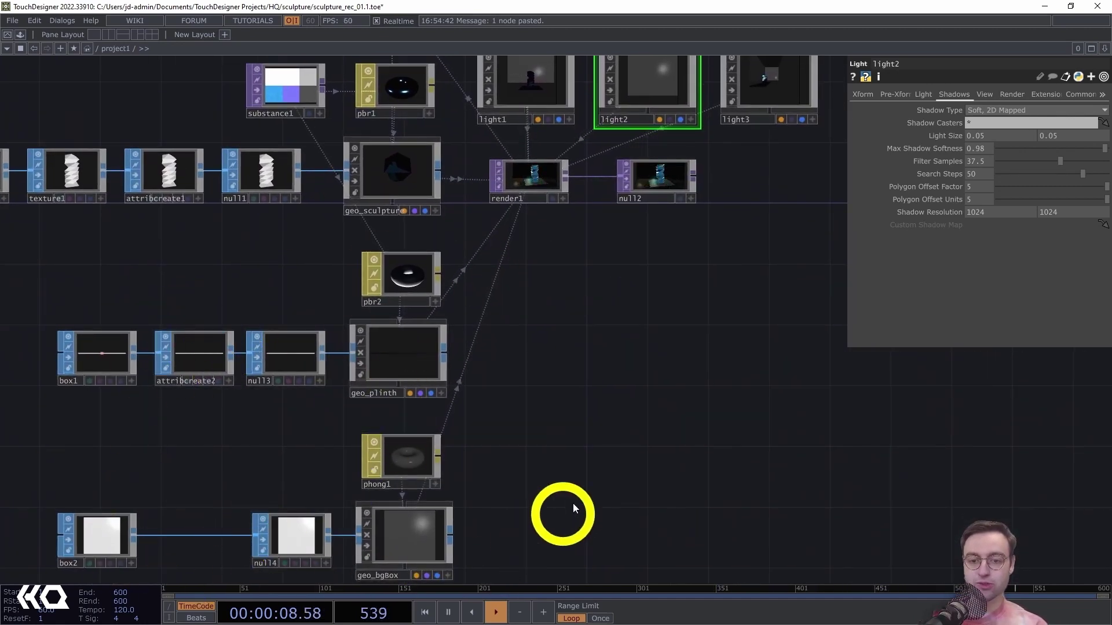
scroll(576, 353, "up", 8)
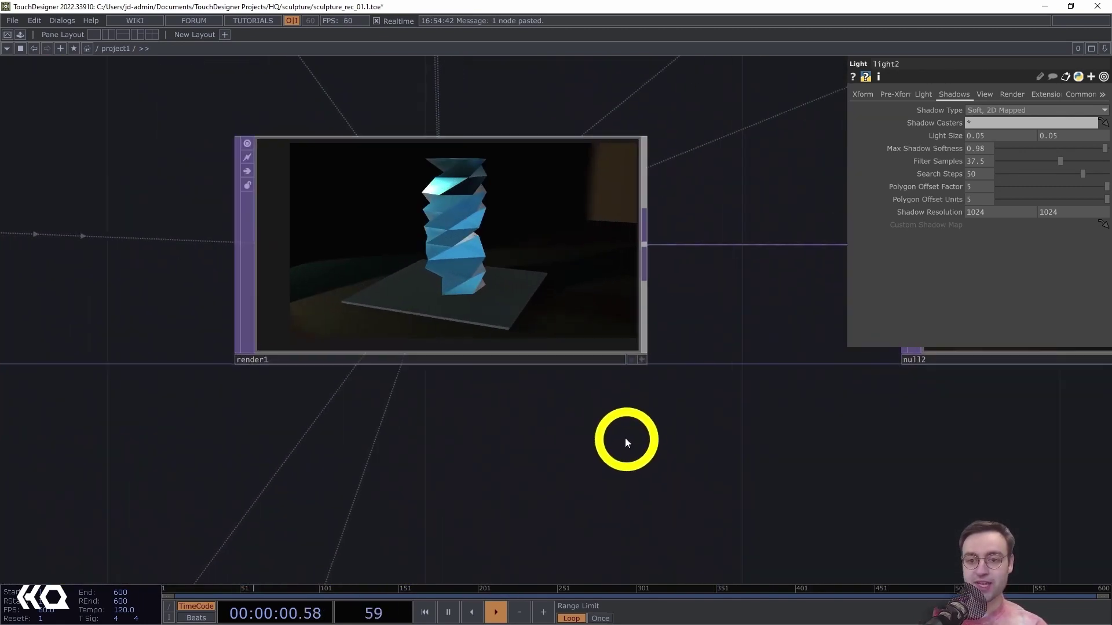
scroll(624, 438, "up", 2)
left_click_drag(567, 418, 612, 517)
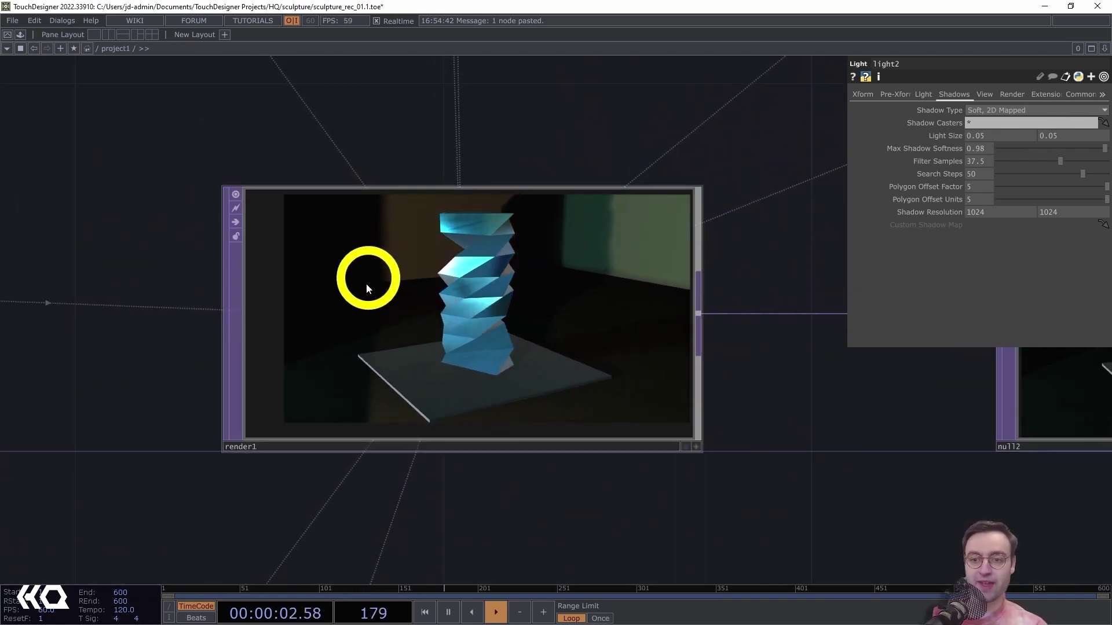
scroll(584, 509, "down", 3)
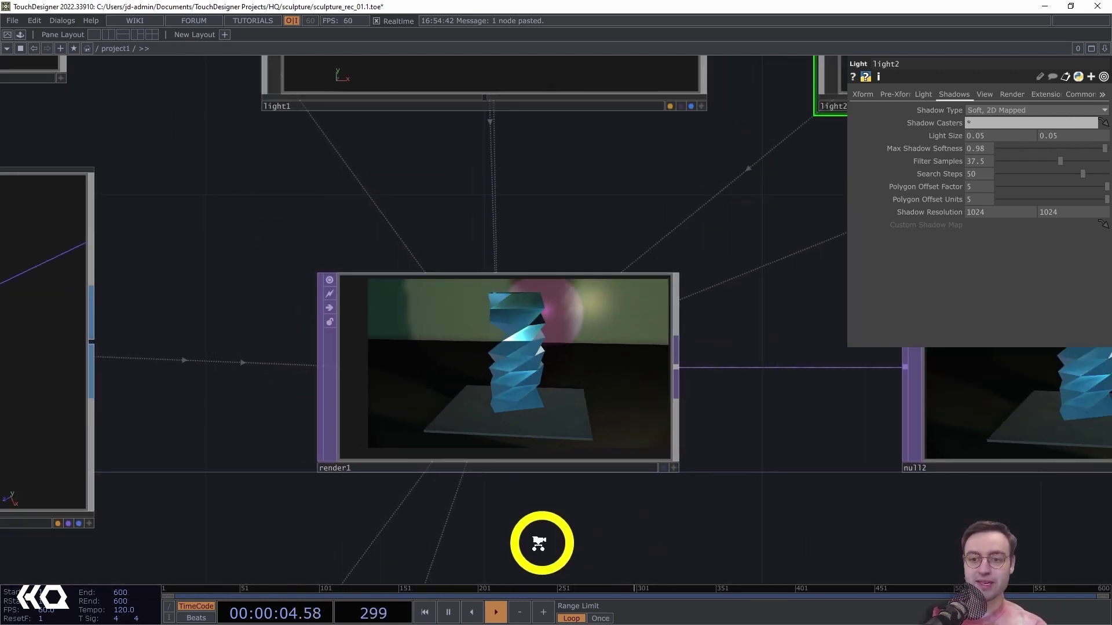
Look over the camera viewport, the environment light and the three cone lights that feed render1.
scroll(539, 543, "down", 5)
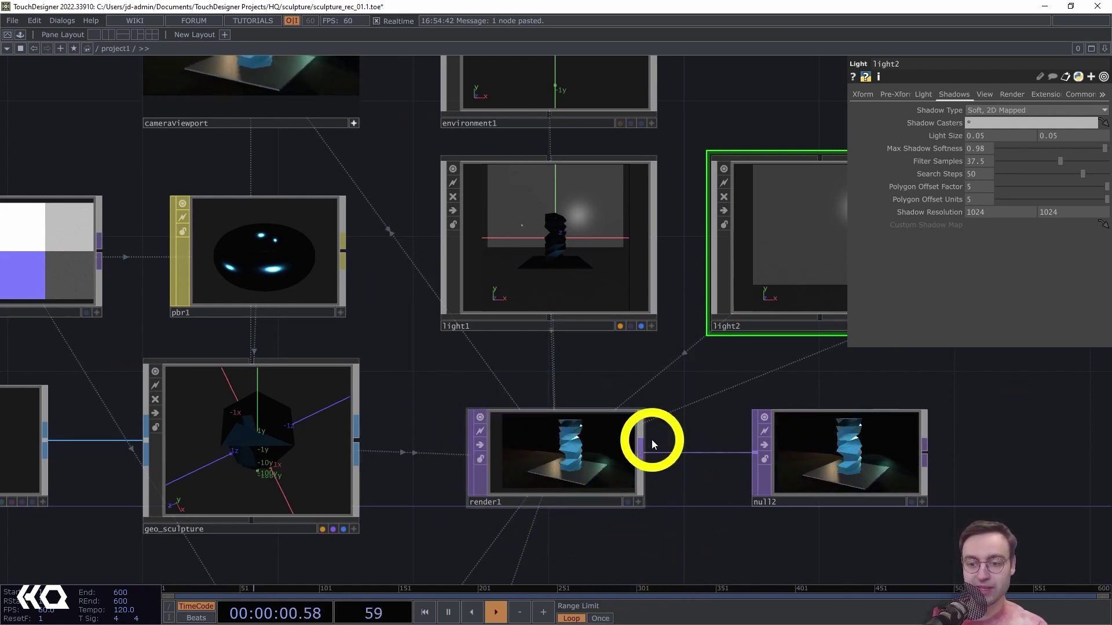
scroll(693, 475, "down", 4)
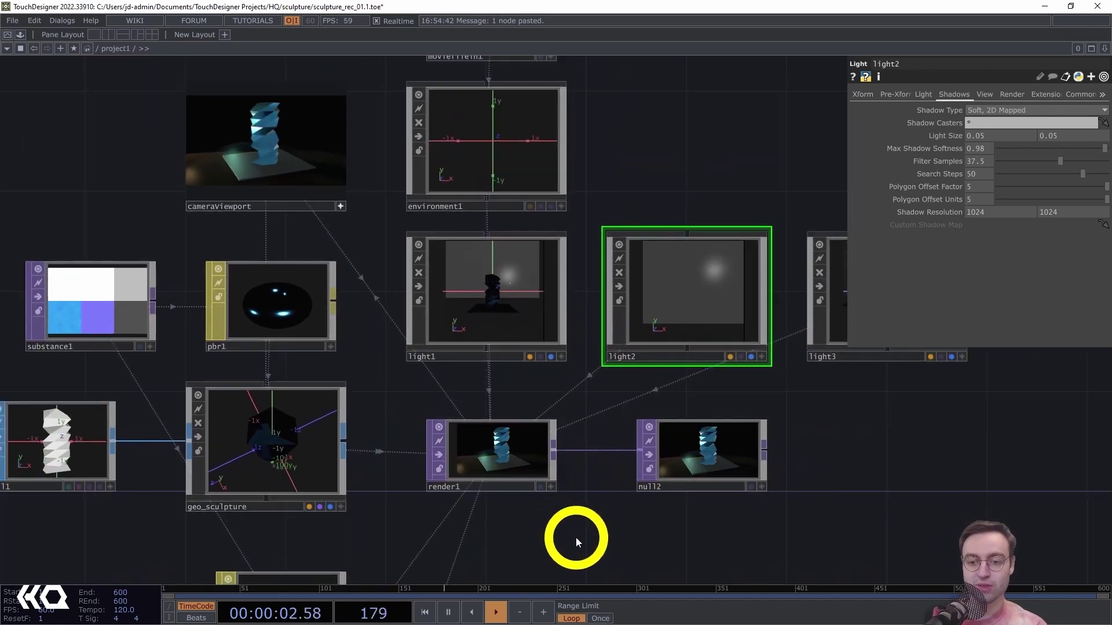
left_click_drag(575, 537, 520, 529)
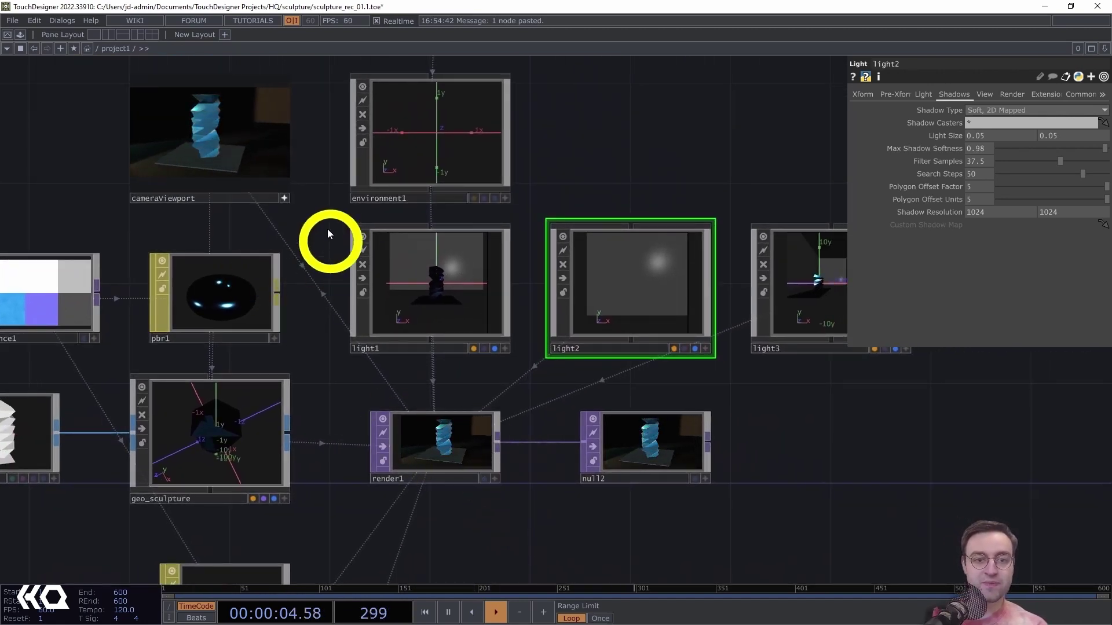
left_click_drag(271, 124, 304, 161)
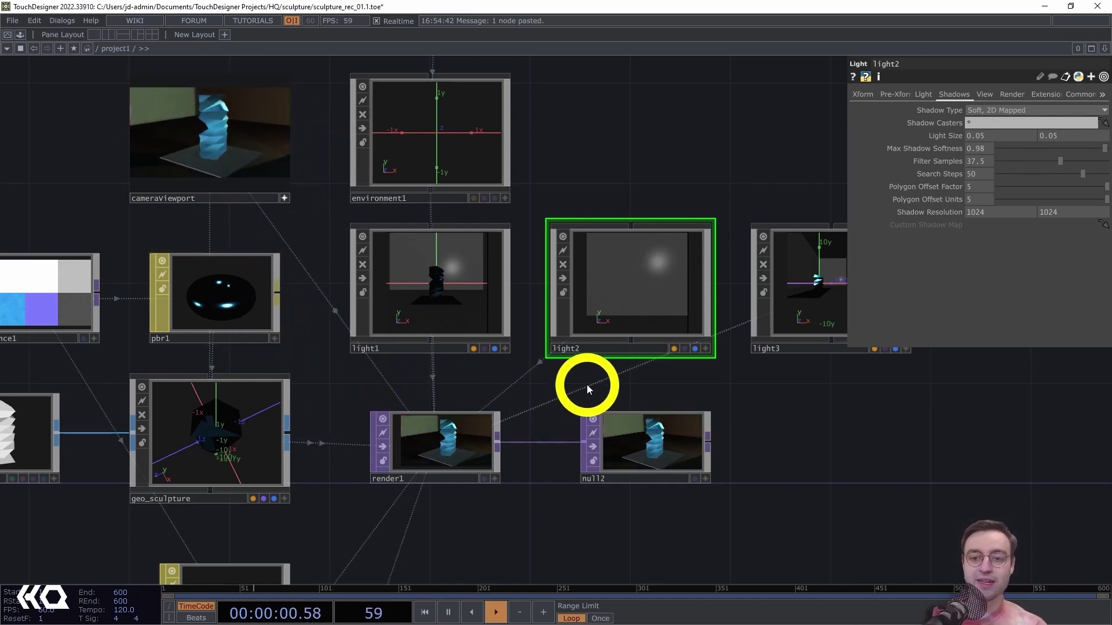
scroll(585, 384, "down", 5)
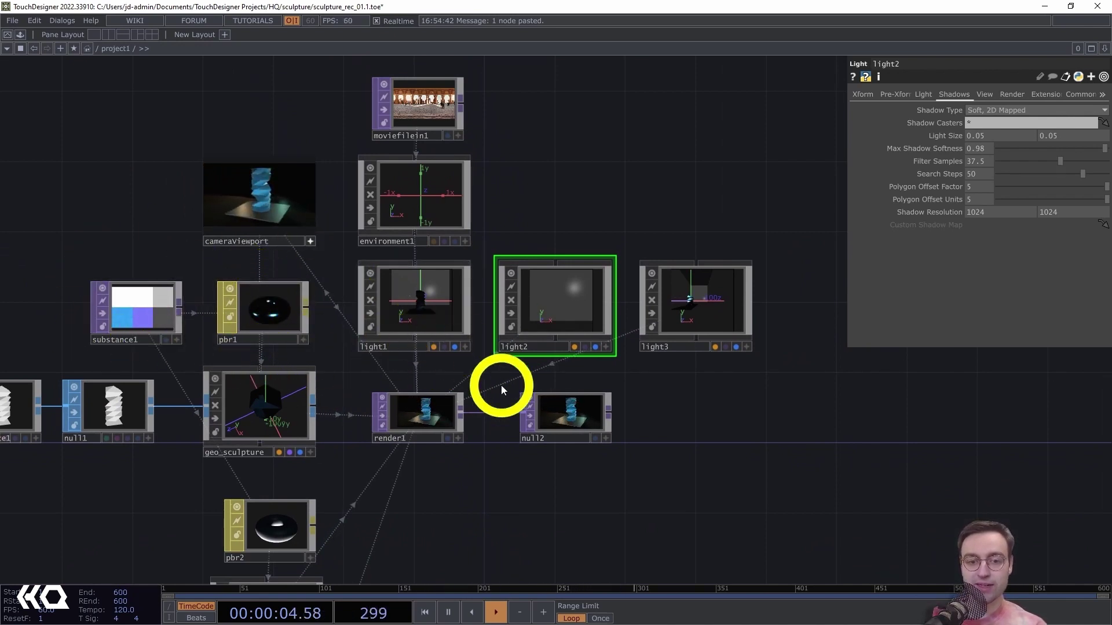
left_click_drag(503, 517, 467, 523)
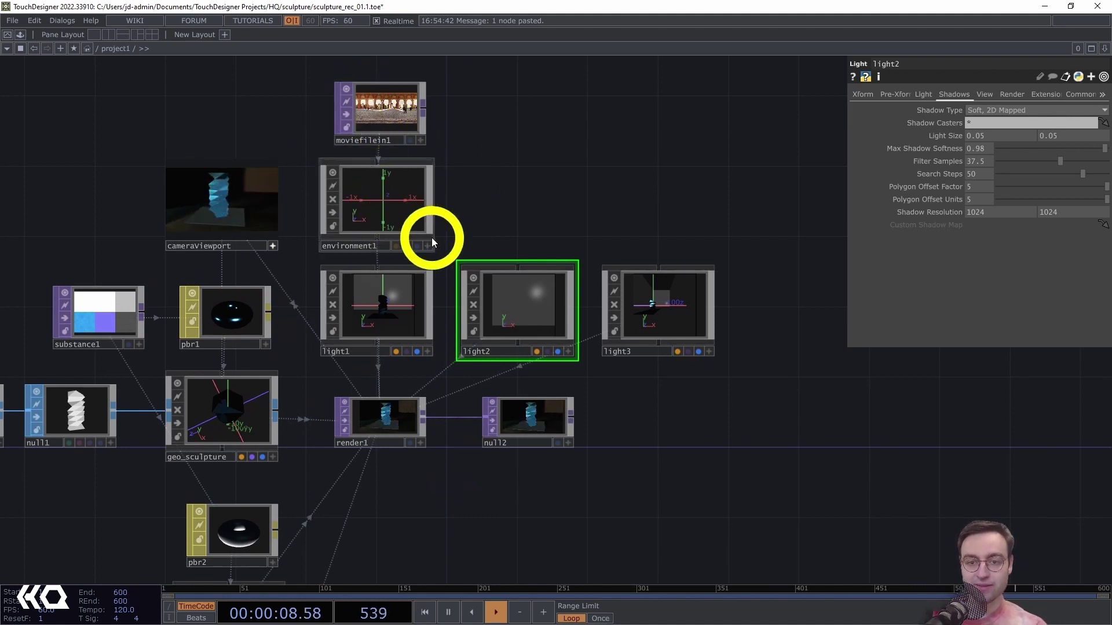
scroll(450, 439, "up", 4)
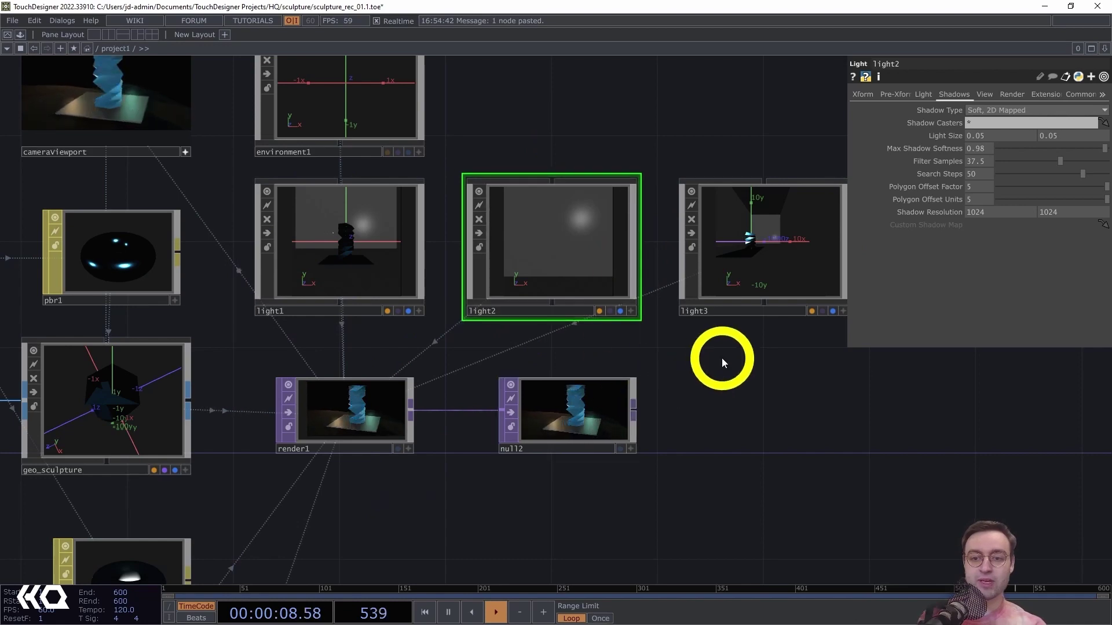
scroll(709, 367, "down", 1)
left_click_drag(709, 363, 614, 290)
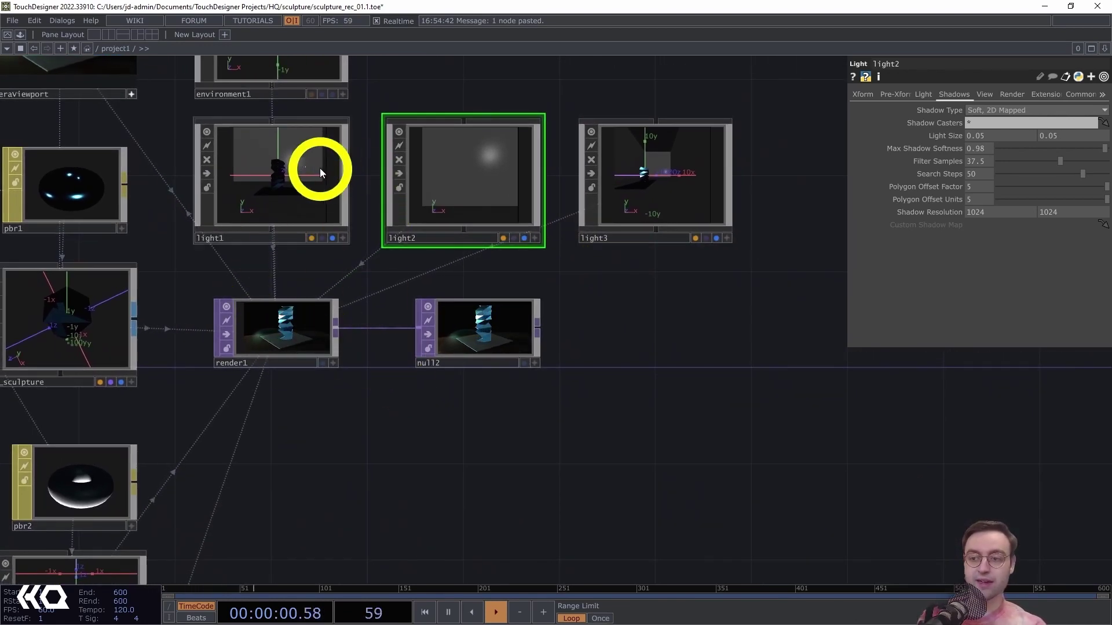
Show light1's shadow settings and examine render1 up close.
left_click(322, 168)
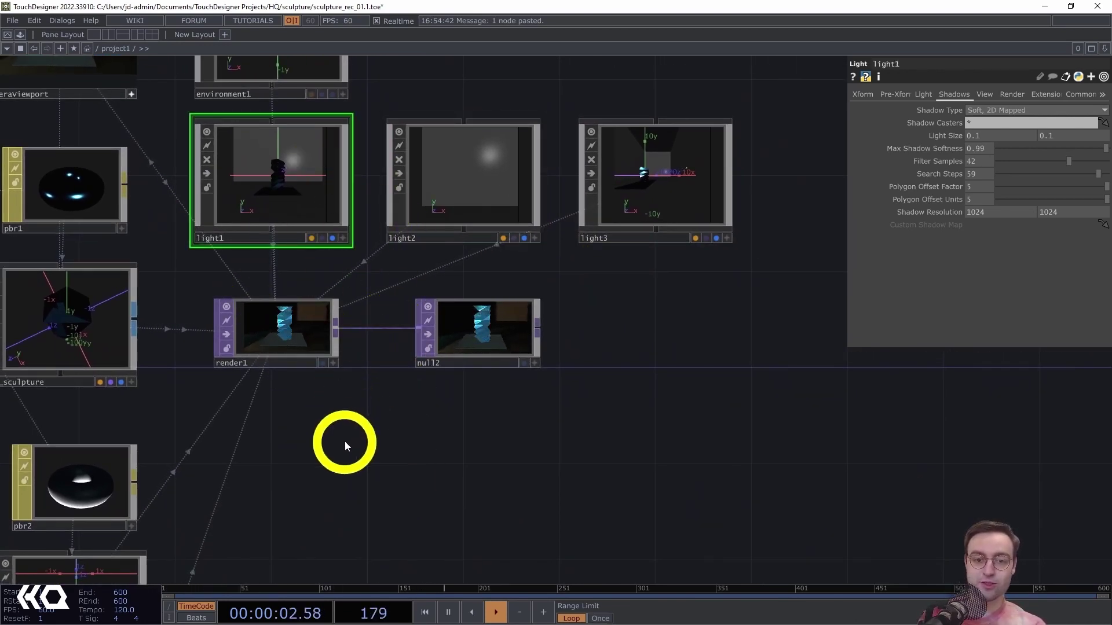
middle_click_drag(346, 438, 434, 353)
left_click_drag(329, 350, 512, 572)
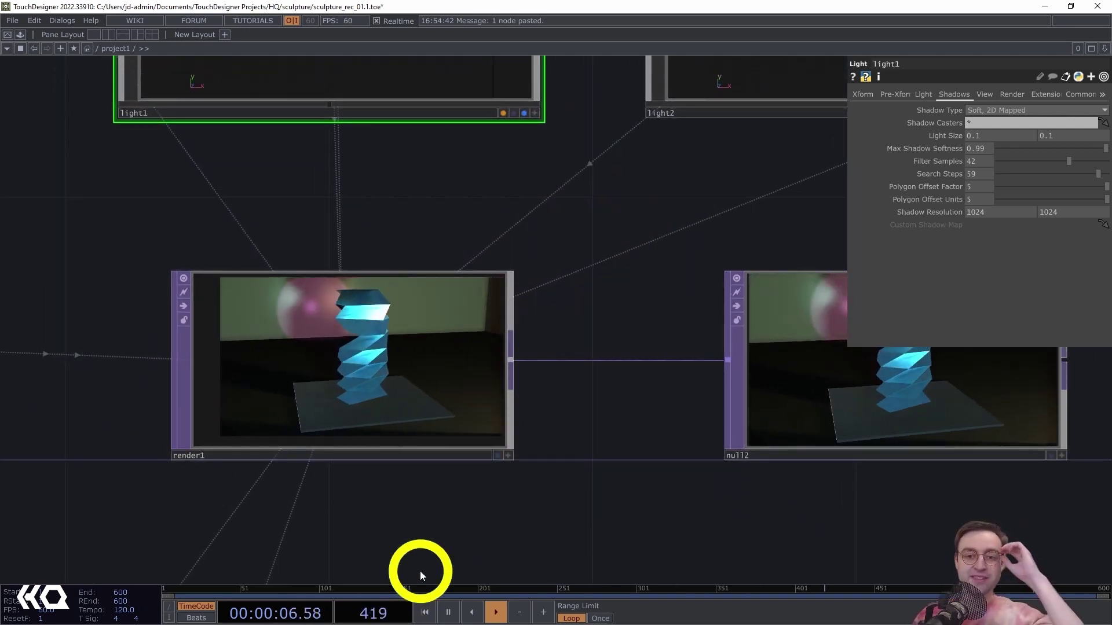
scroll(411, 491, "up", 5)
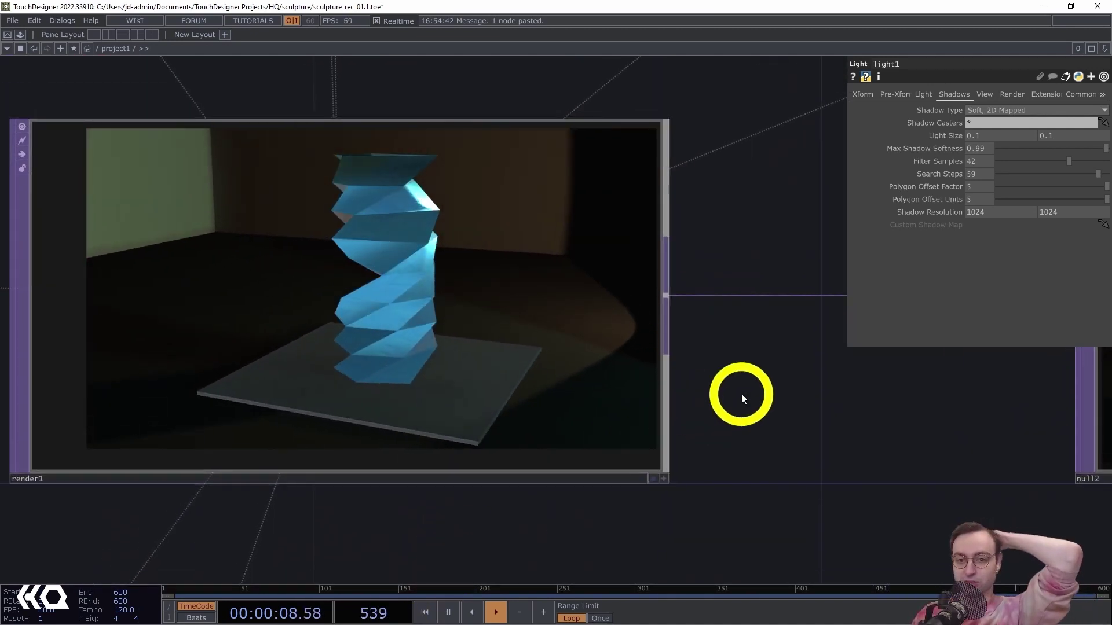
left_click_drag(752, 390, 747, 424)
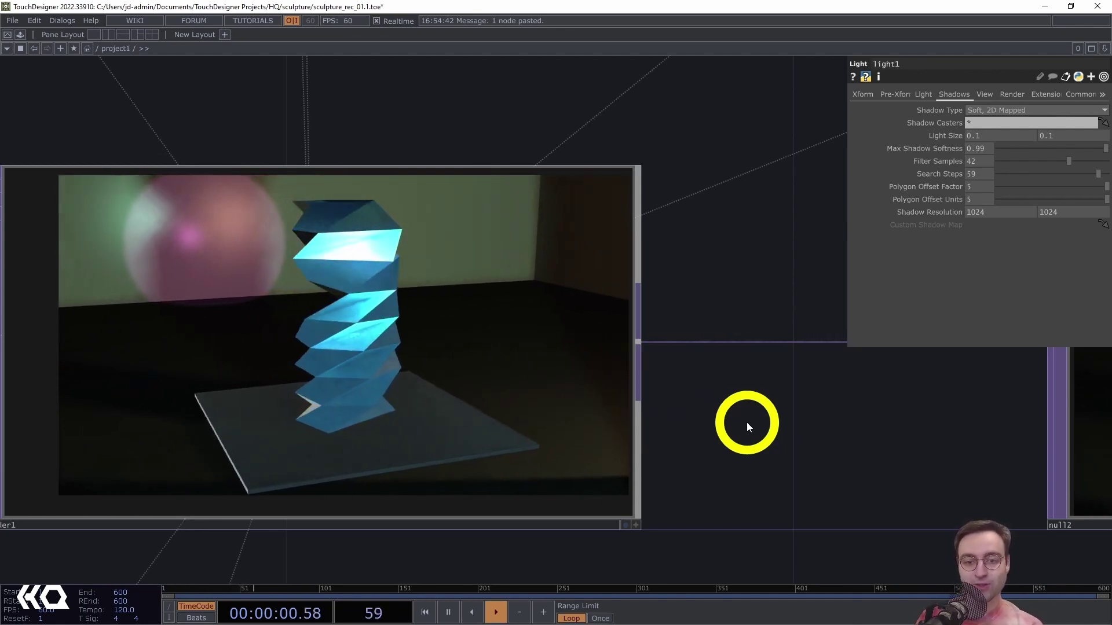
Review the whole network, from the script5 geometry chain through the materials and lights to null2.
scroll(717, 419, "down", 6)
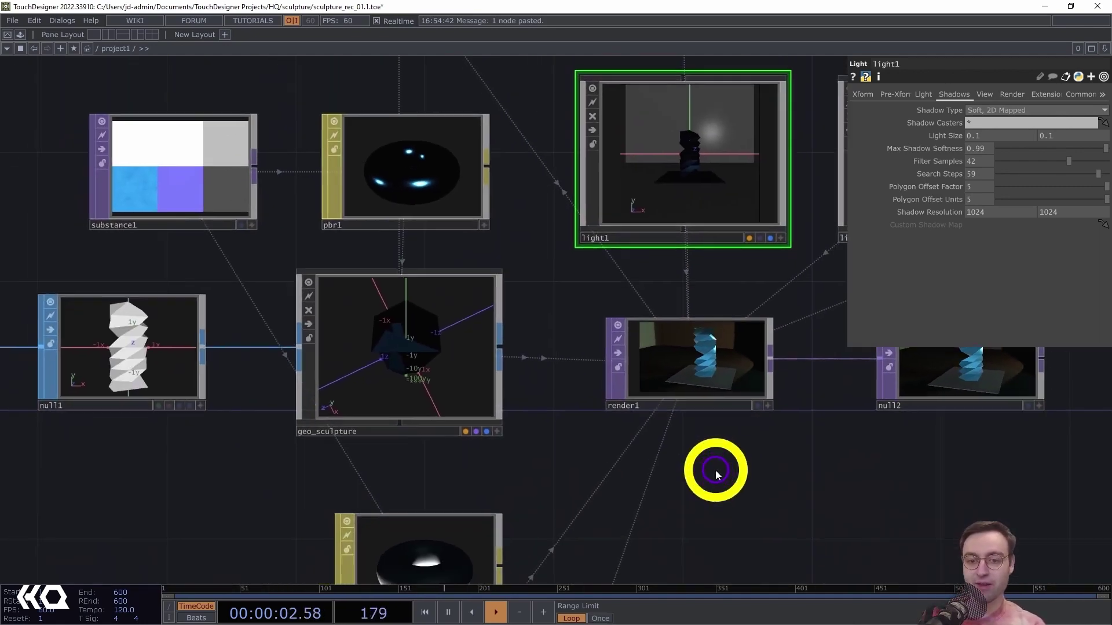
scroll(715, 470, "down", 5)
left_click_drag(451, 492, 632, 459)
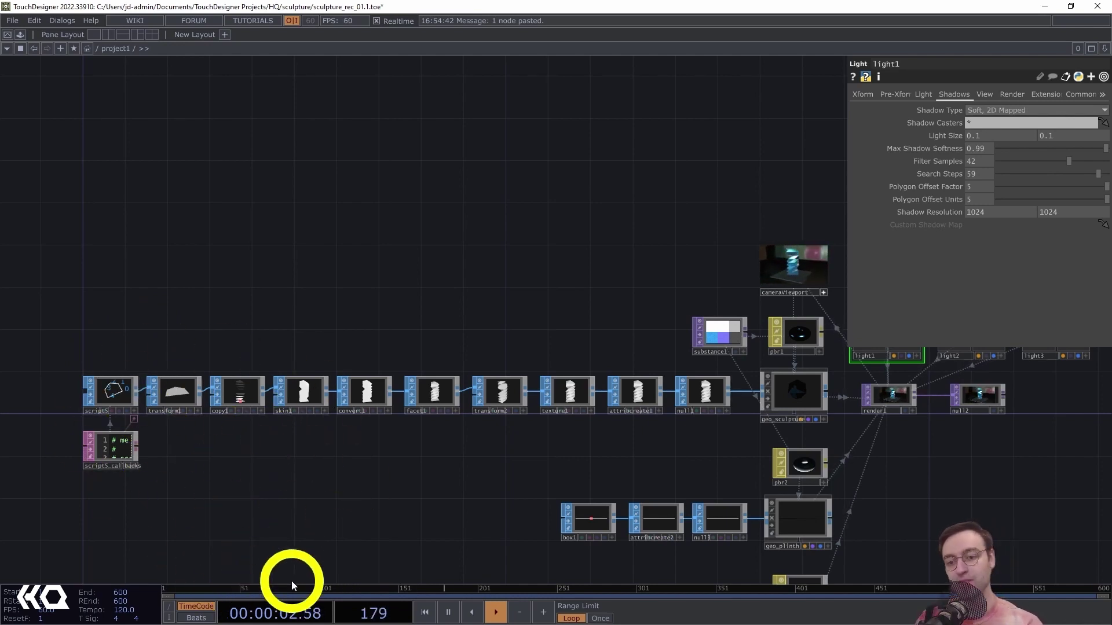
left_click_drag(481, 452, 382, 458)
left_click_drag(455, 463, 346, 466)
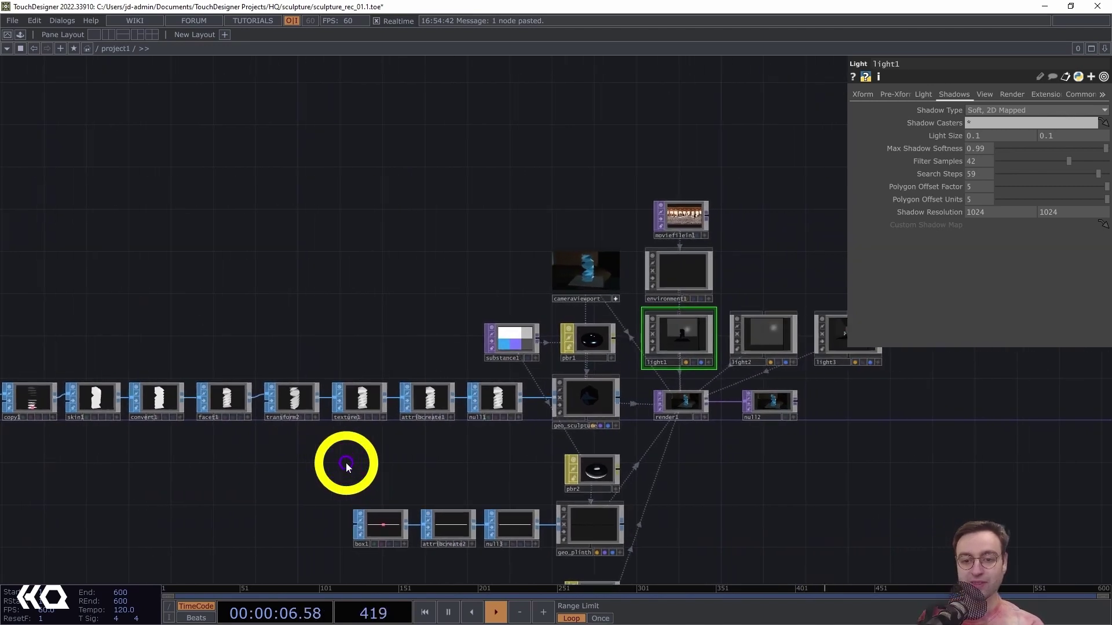
scroll(753, 443, "up", 1)
left_click_drag(727, 426, 672, 484)
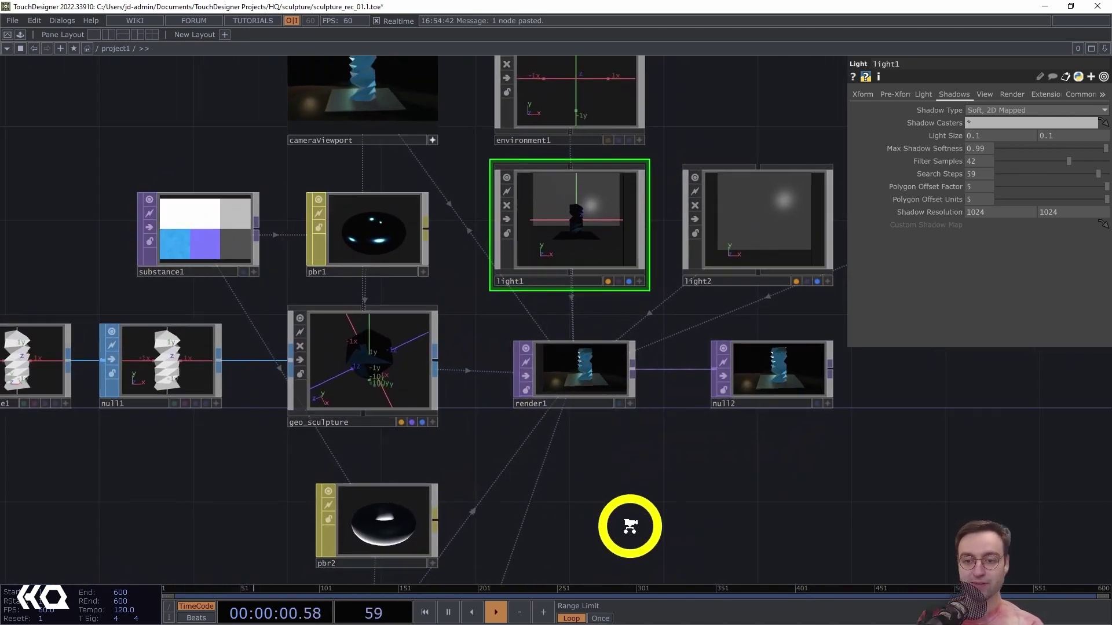
Examine how geo_sculpture, geo_plinth, the background box and their materials connect to render1.
left_click_drag(630, 521, 603, 469)
scroll(579, 446, "down", 3)
left_click_drag(555, 425, 579, 313)
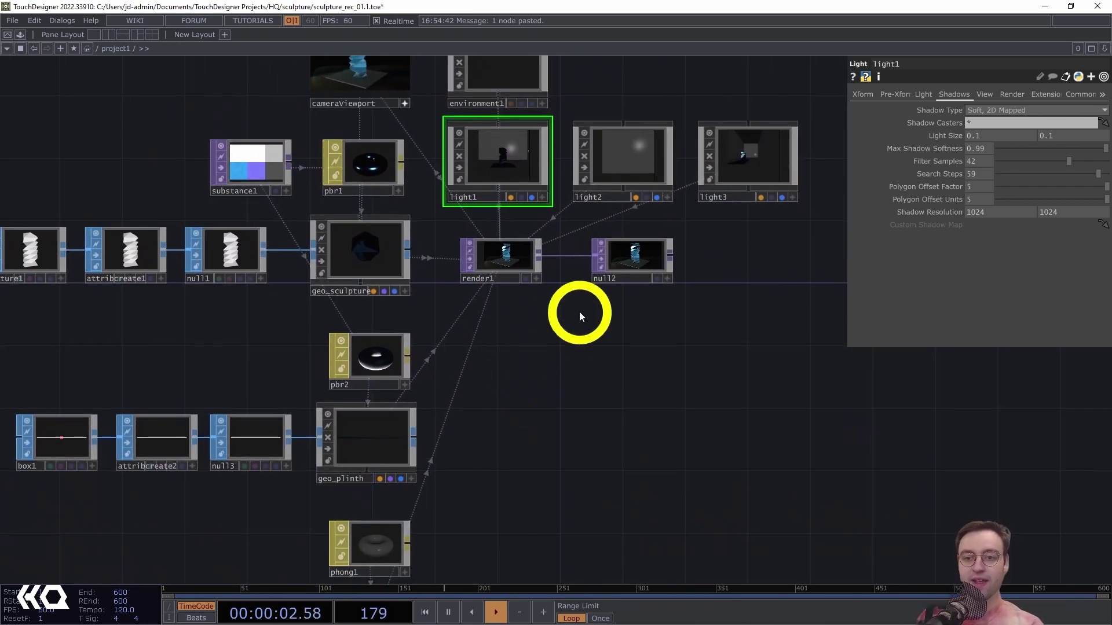
left_click_drag(562, 391, 499, 322)
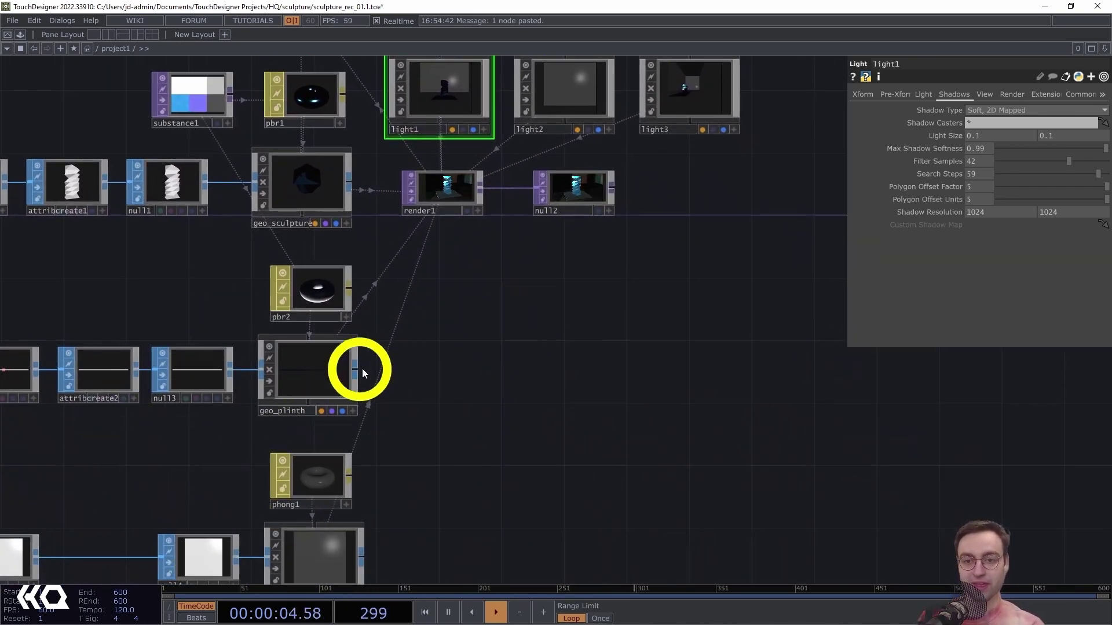
scroll(485, 290, "up", 5)
left_click_drag(474, 290, 494, 459)
scroll(479, 495, "down", 2)
scroll(457, 492, "down", 2)
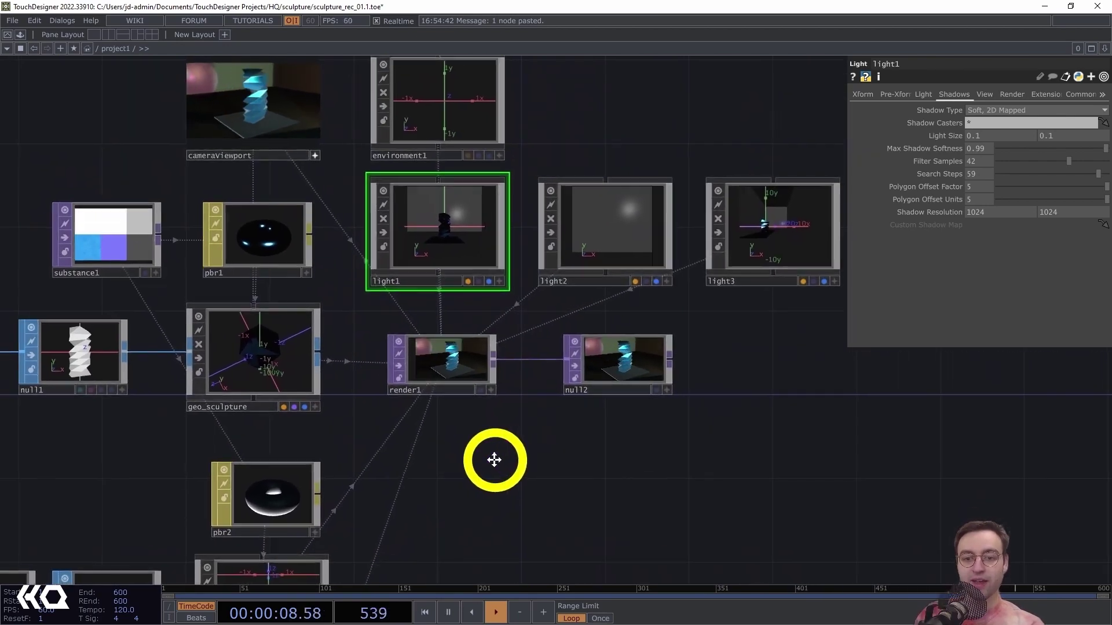
Show substance1's input values and its Setup parameters.
scroll(544, 469, "down", 5)
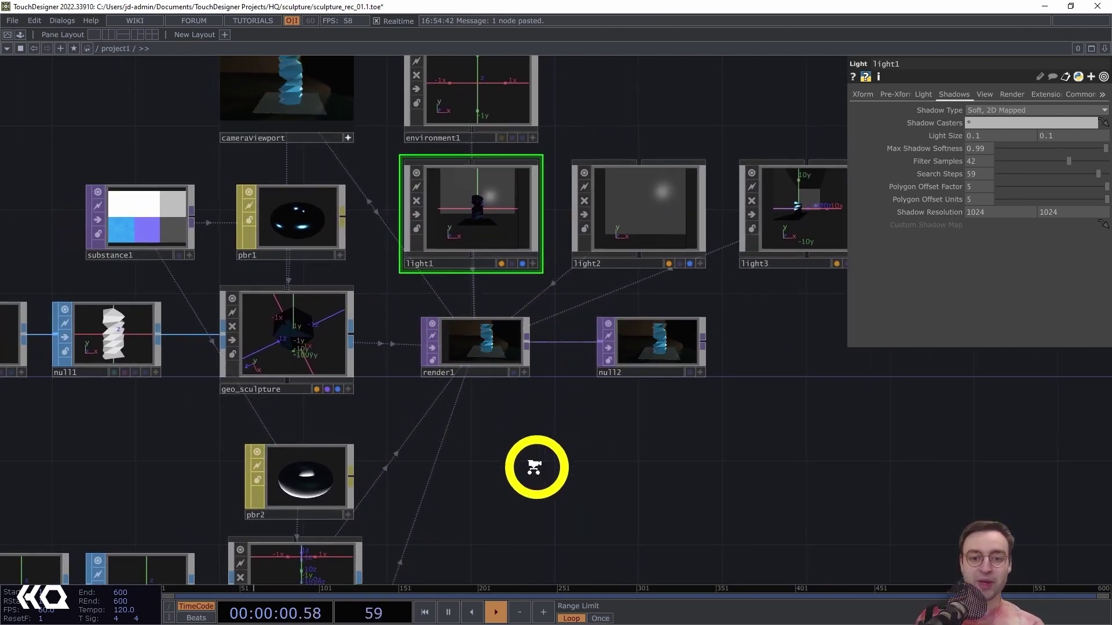
left_click(224, 227)
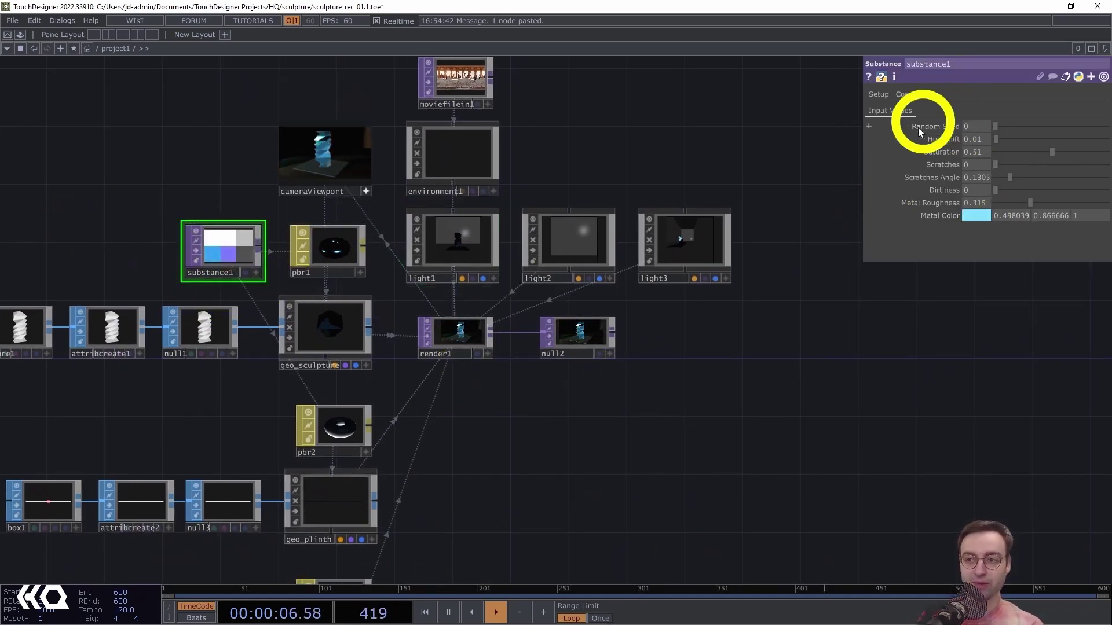
left_click(873, 95)
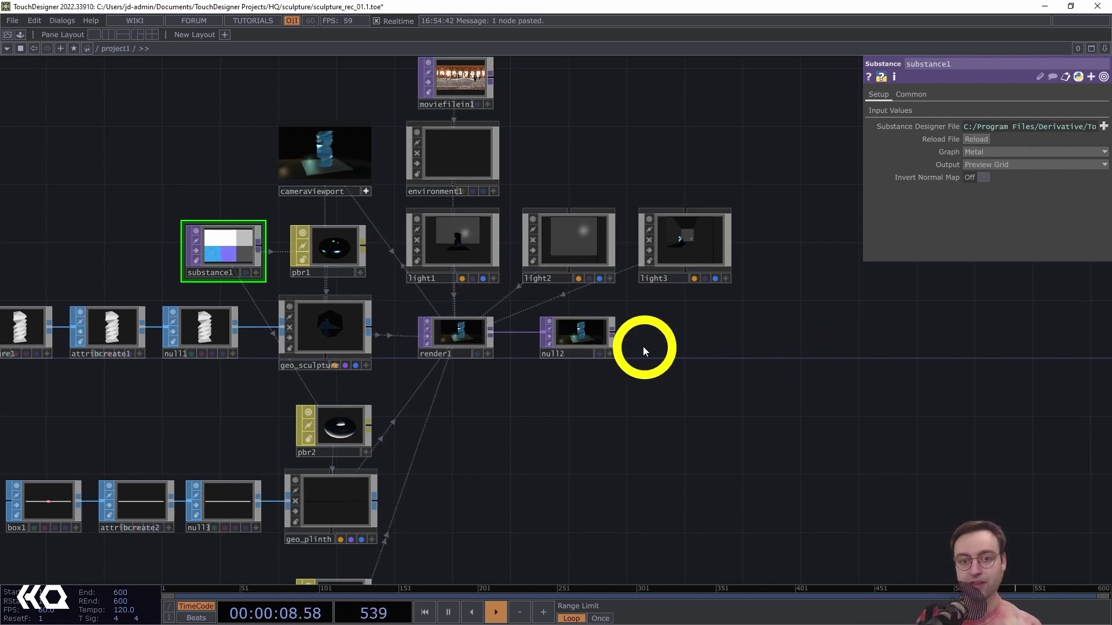
Look over the finished network around render1, the three lights, environment1 and moviefilein1.
scroll(542, 391, "up", 3)
left_click_drag(542, 390, 529, 502)
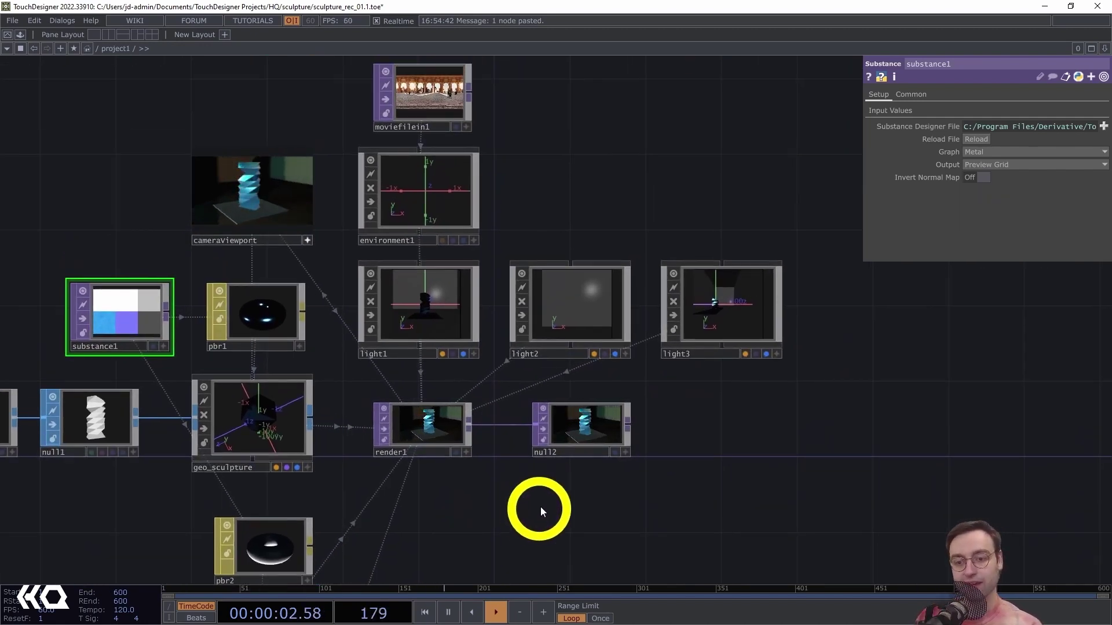
left_click_drag(510, 495, 478, 481)
scroll(499, 474, "up", 2)
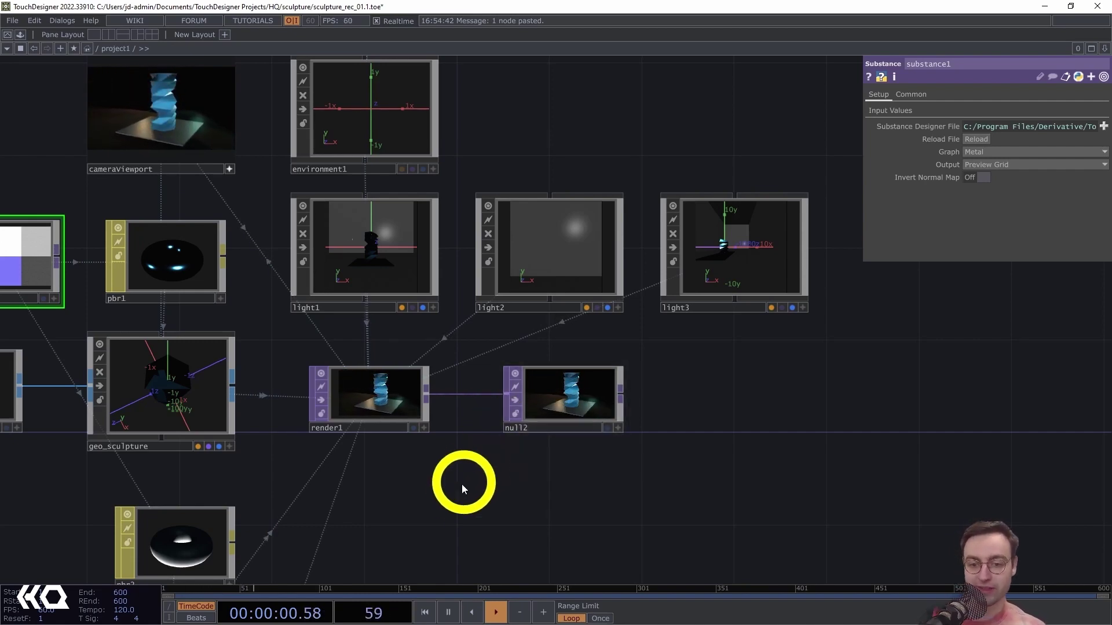
left_click_drag(460, 491, 578, 484)
scroll(556, 509, "down", 3)
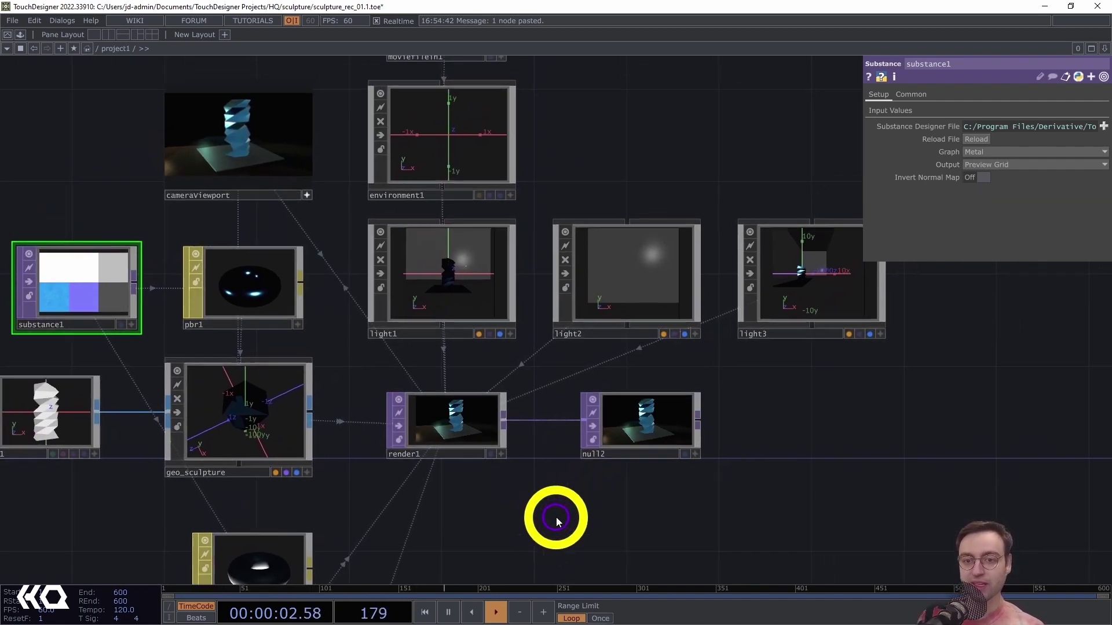
left_click_drag(579, 217, 565, 216)
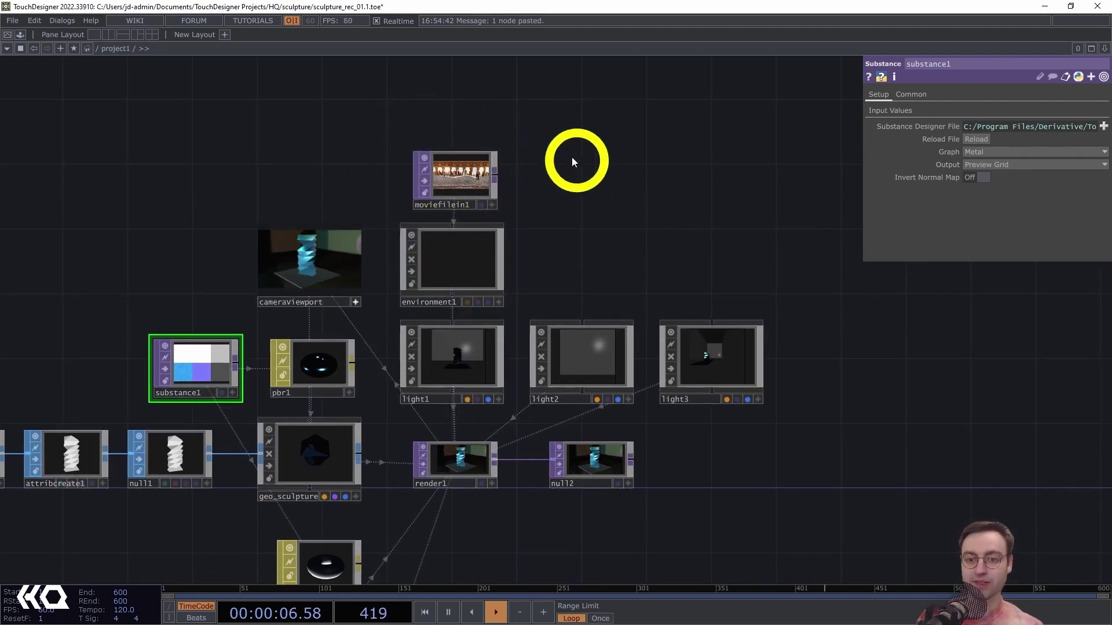
left_click_drag(631, 220, 637, 127)
scroll(531, 439, "up", 4)
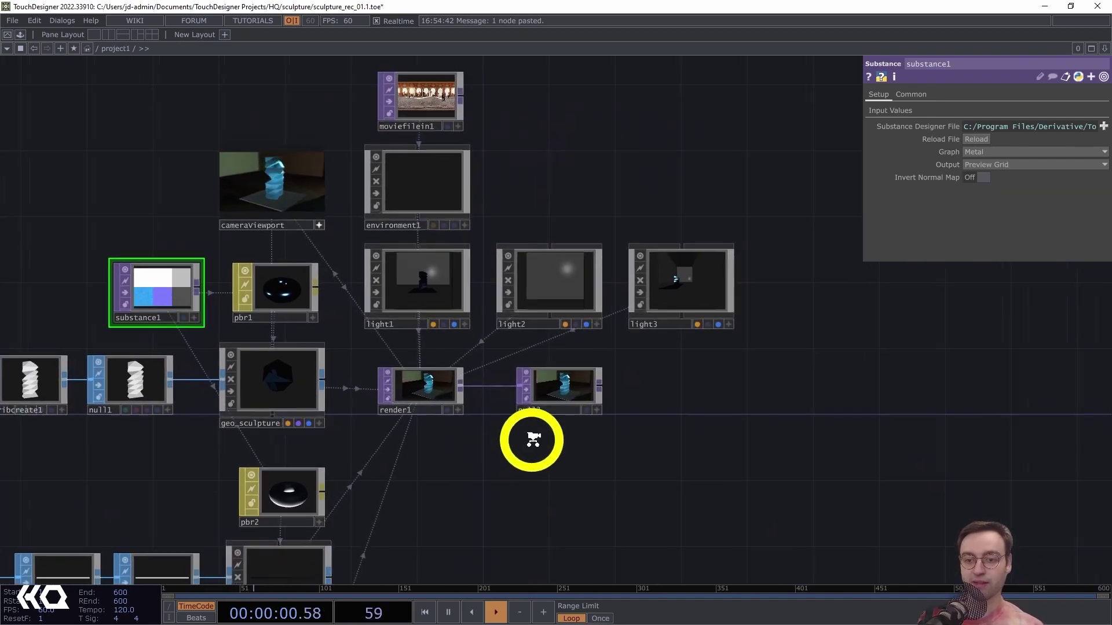
left_click_drag(545, 436, 531, 448)
scroll(527, 452, "down", 2)
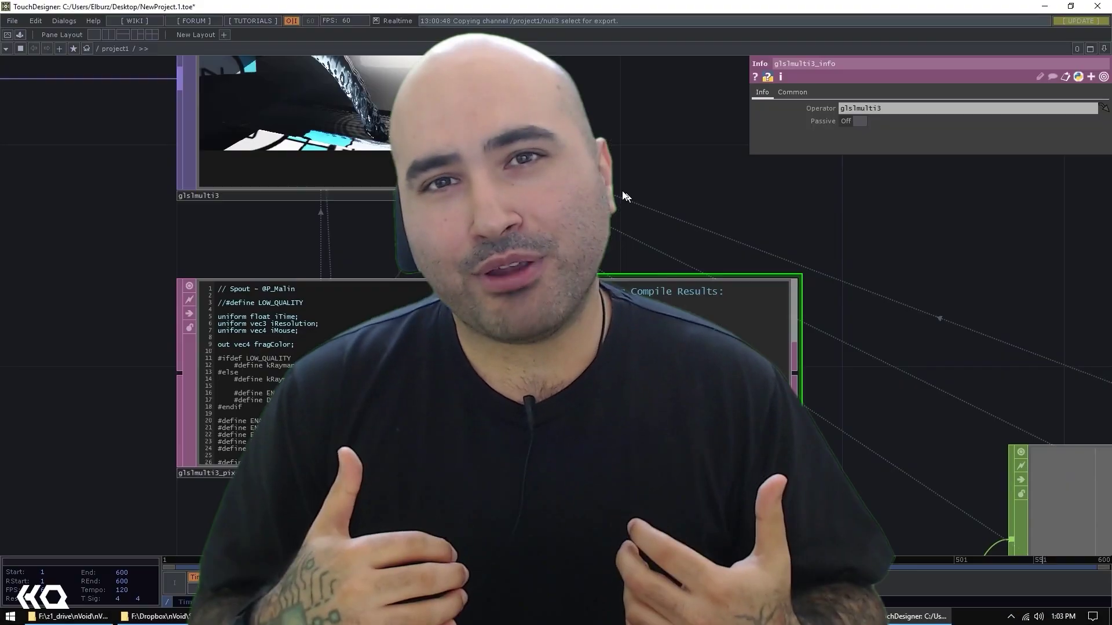
left_click_drag(625, 197, 728, 385)
left_click_drag(679, 268, 612, 101)
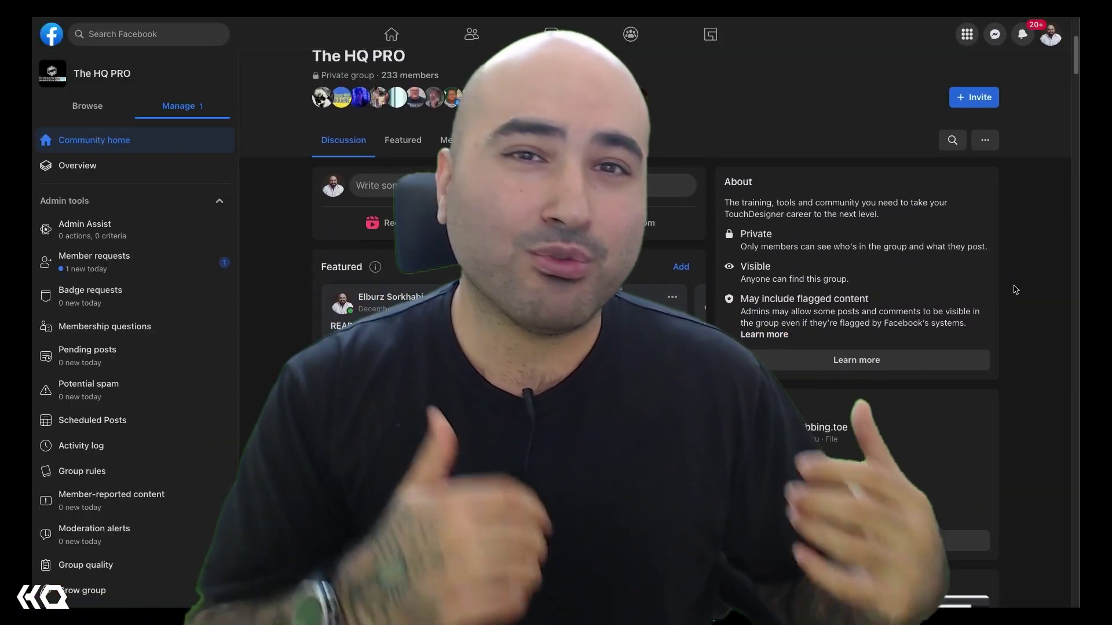
scroll(1015, 289, "down", 3)
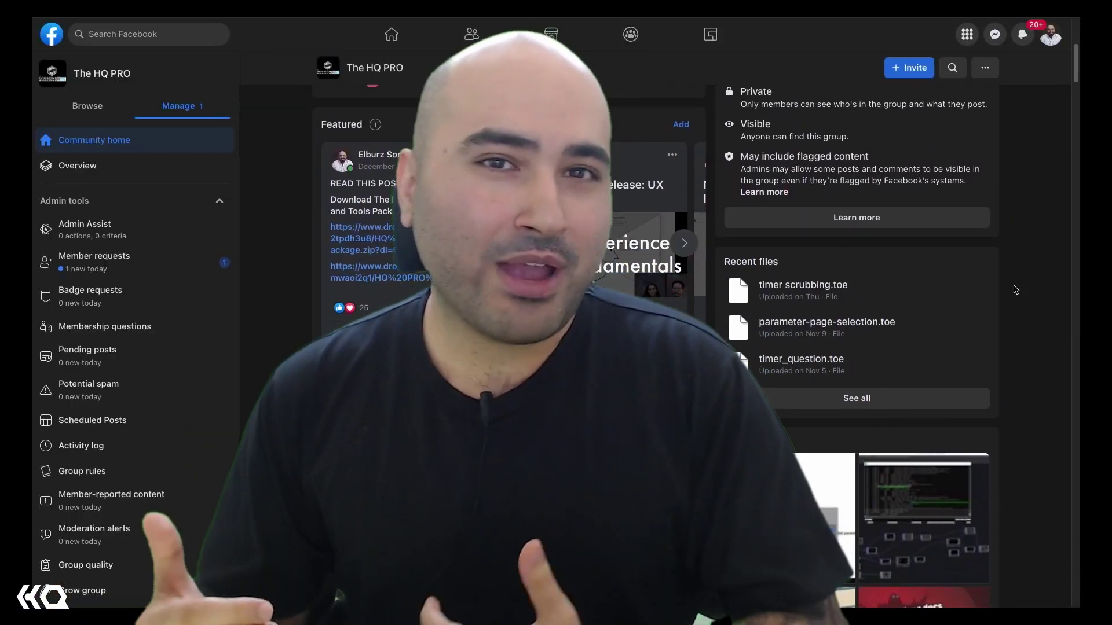
scroll(1015, 290, "down", 5)
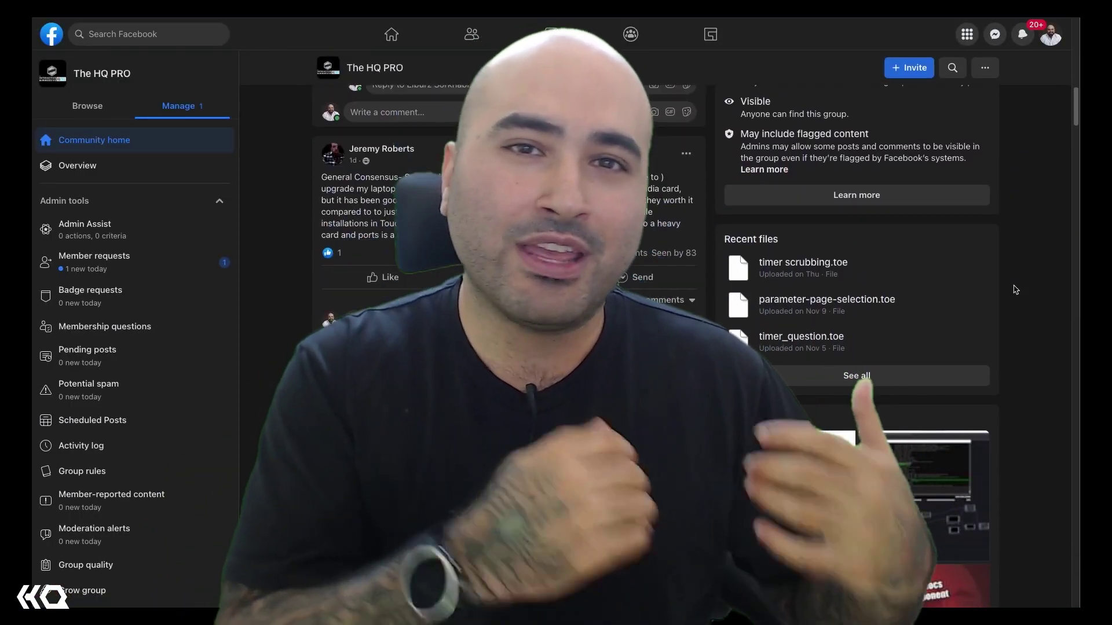
scroll(1015, 289, "down", 4)
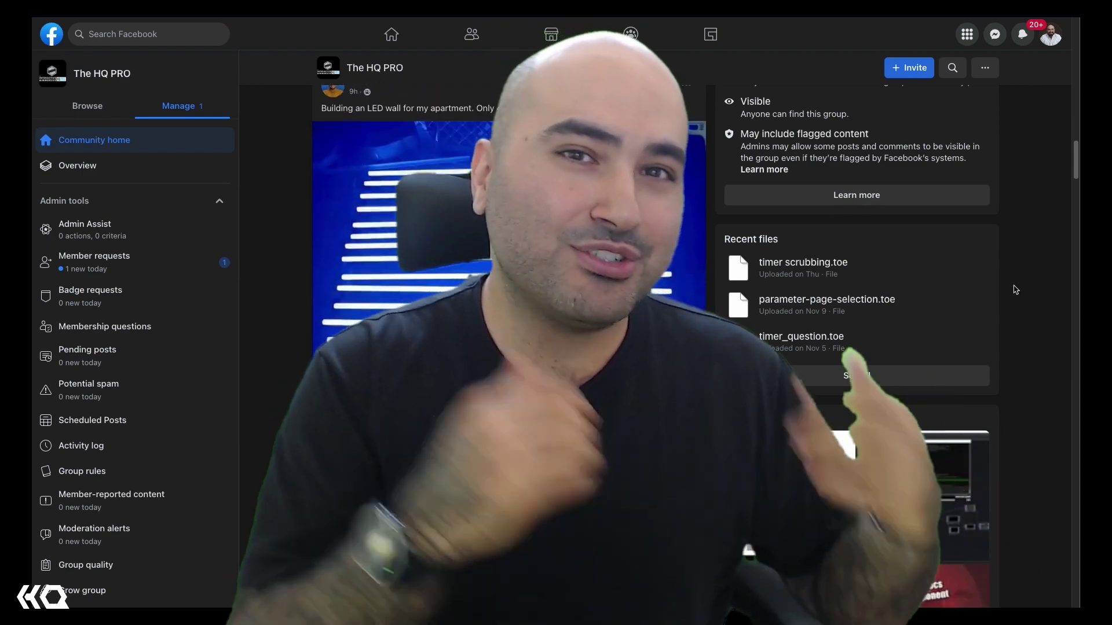